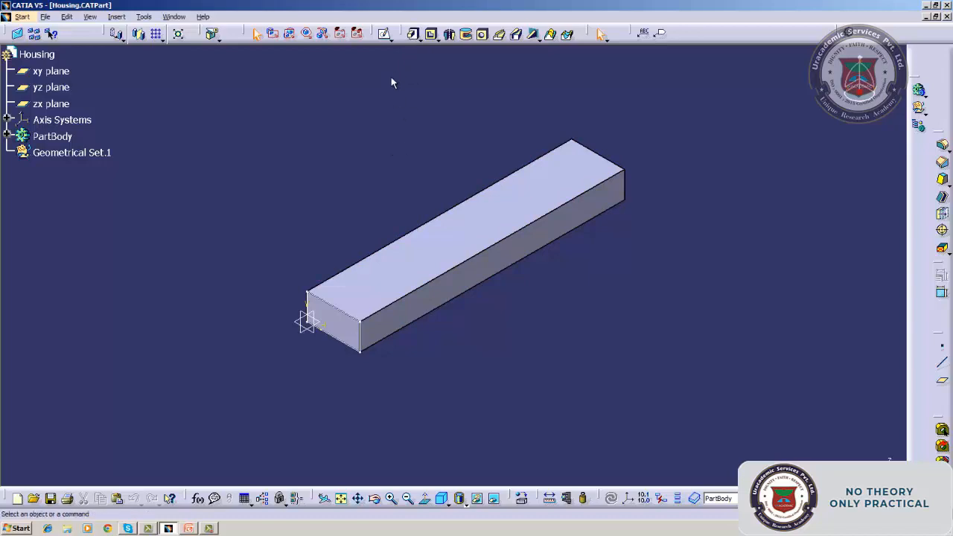
Switch to PowerPoint to review the Lesson - 05 topic slide, and return to CATIA.
{"action": "left_click", "coordinate": [190, 528]}
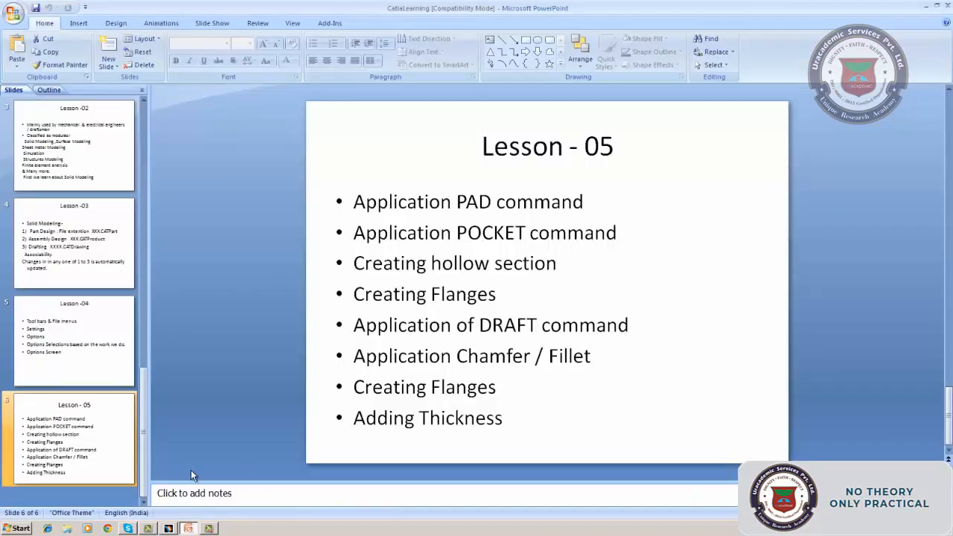
{"action": "left_click", "coordinate": [168, 528]}
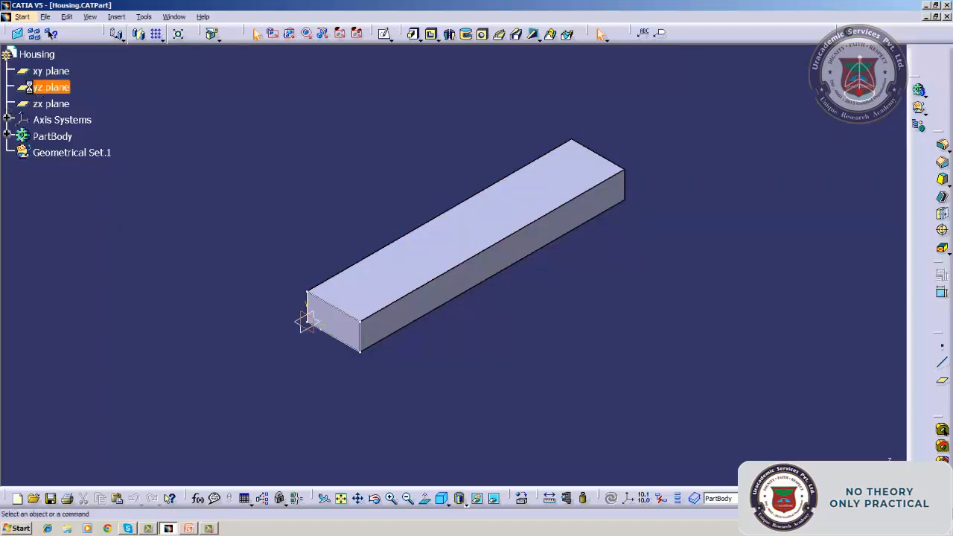
Open Sketch.1 under PartBody to examine the pad's profile with everything fitted in view, and exit the sketch.
{"action": "left_click", "coordinate": [152, 89]}
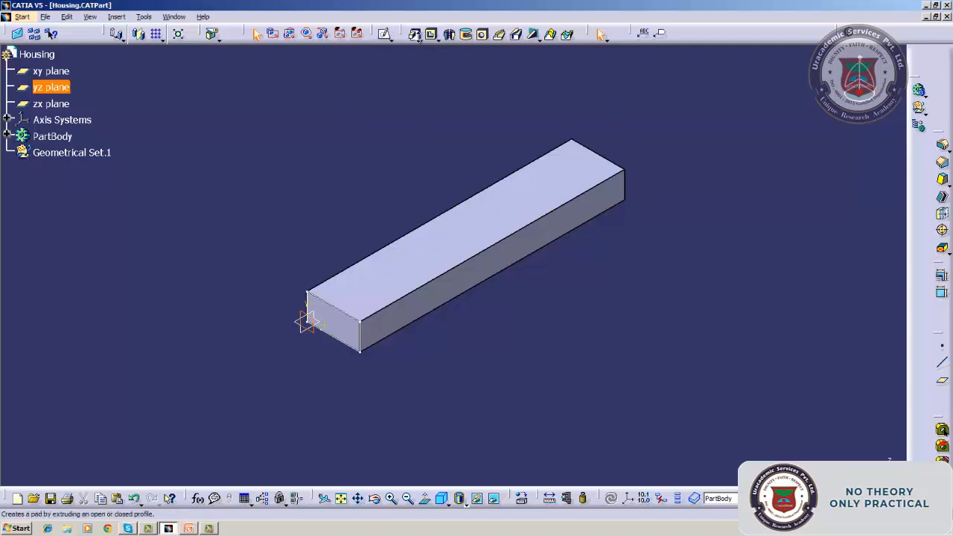
{"action": "left_click", "coordinate": [6, 135]}
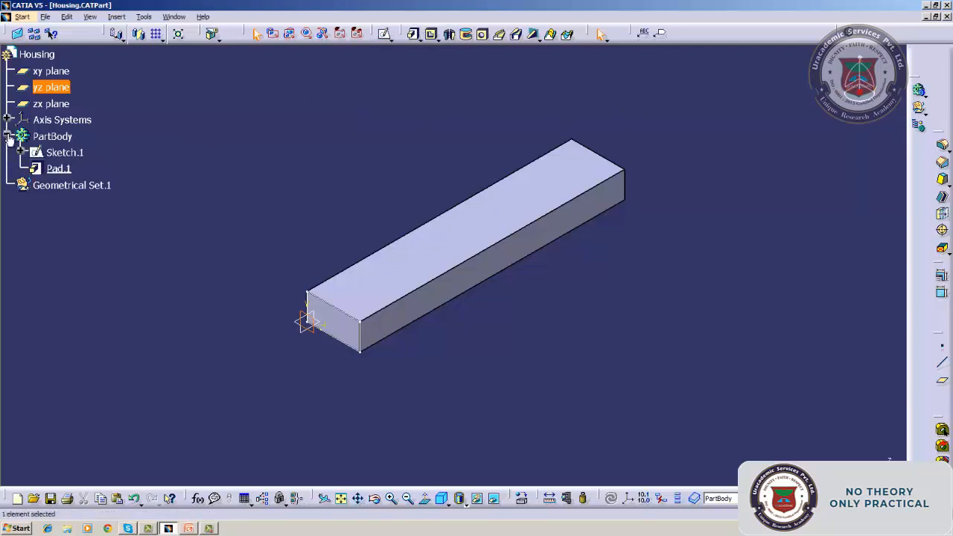
{"action": "double_click", "coordinate": [79, 156]}
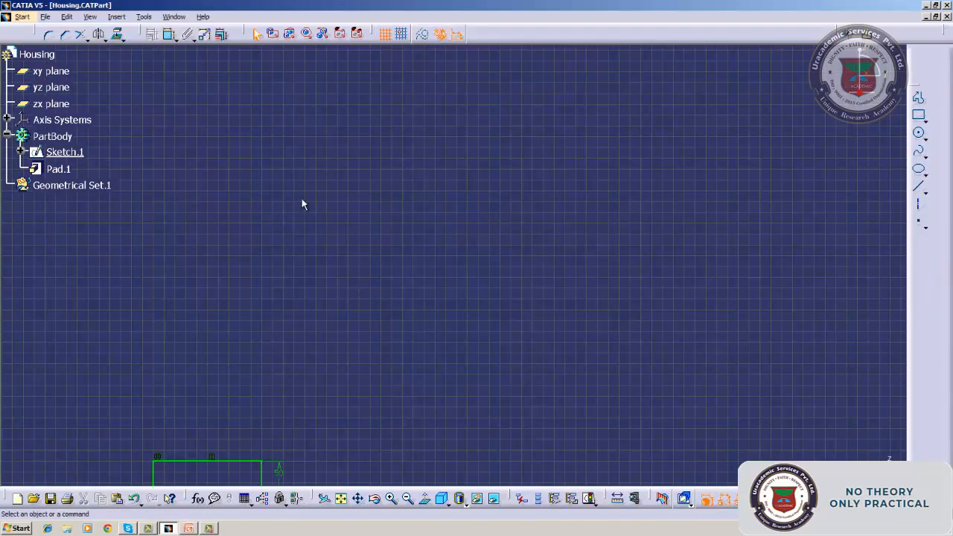
{"action": "left_click", "coordinate": [89, 17]}
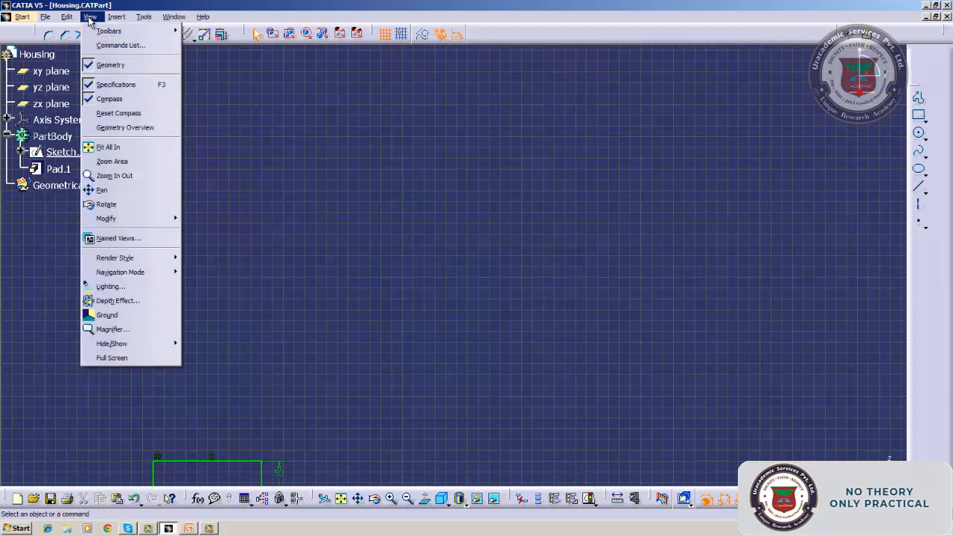
{"action": "left_click", "coordinate": [118, 147]}
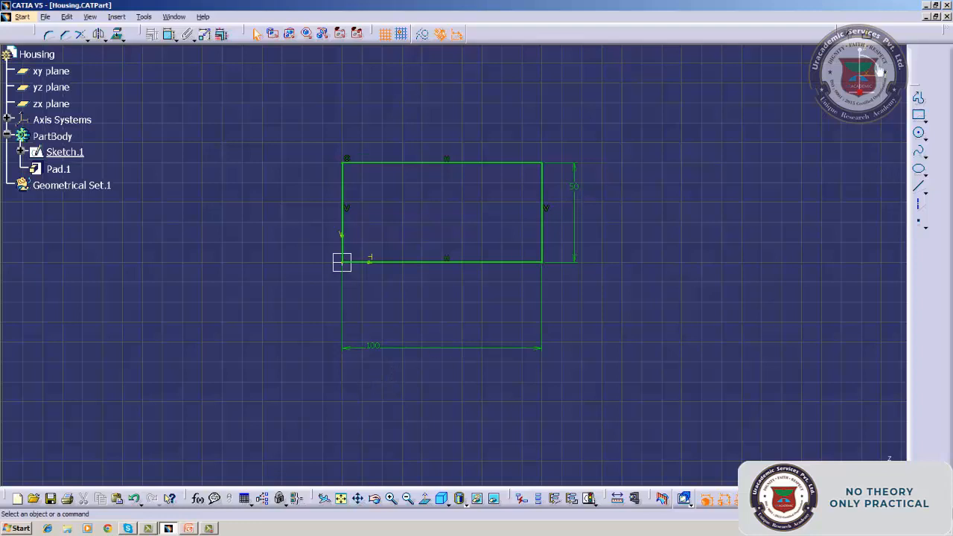
{"action": "left_click", "coordinate": [865, 34]}
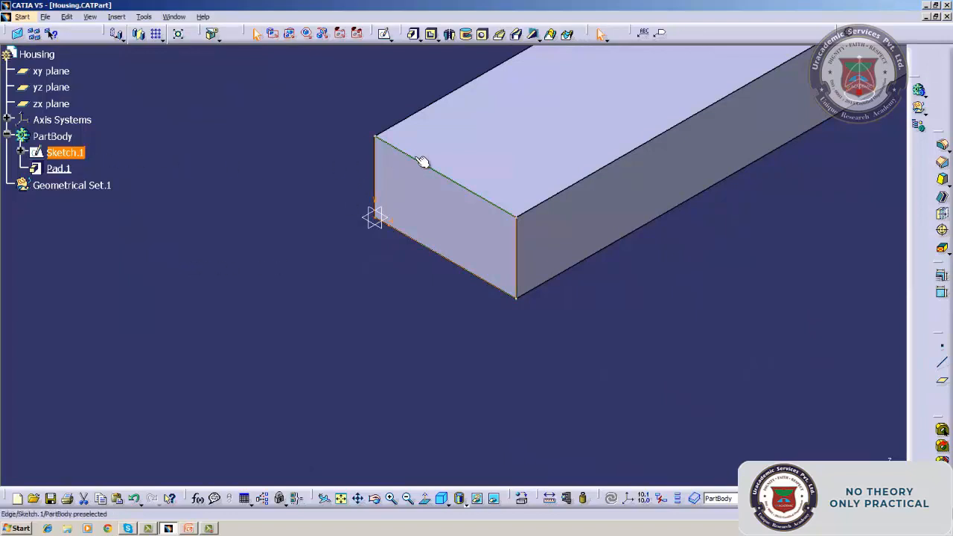
Hide Sketch.1 and the zx, yz and xy reference planes.
{"action": "right_click", "coordinate": [88, 155]}
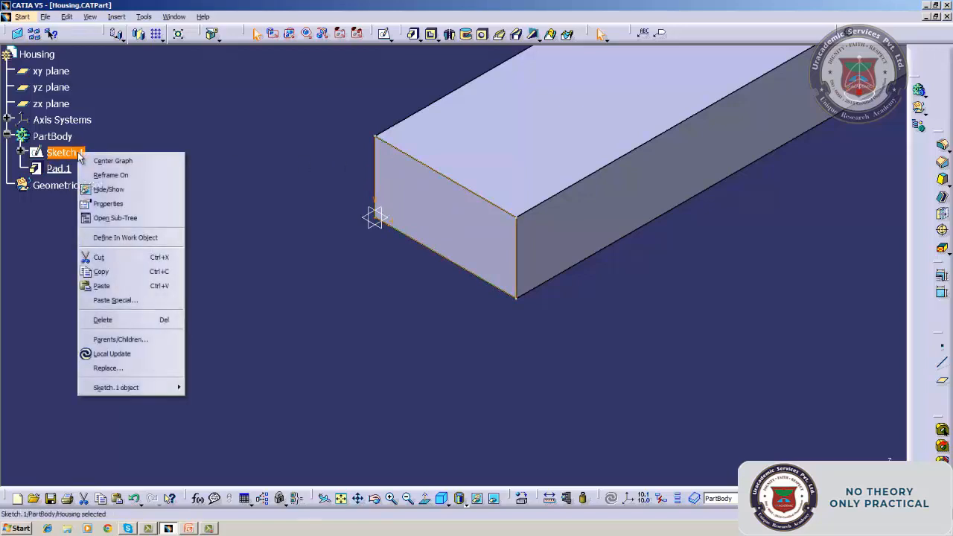
{"action": "left_click", "coordinate": [104, 190]}
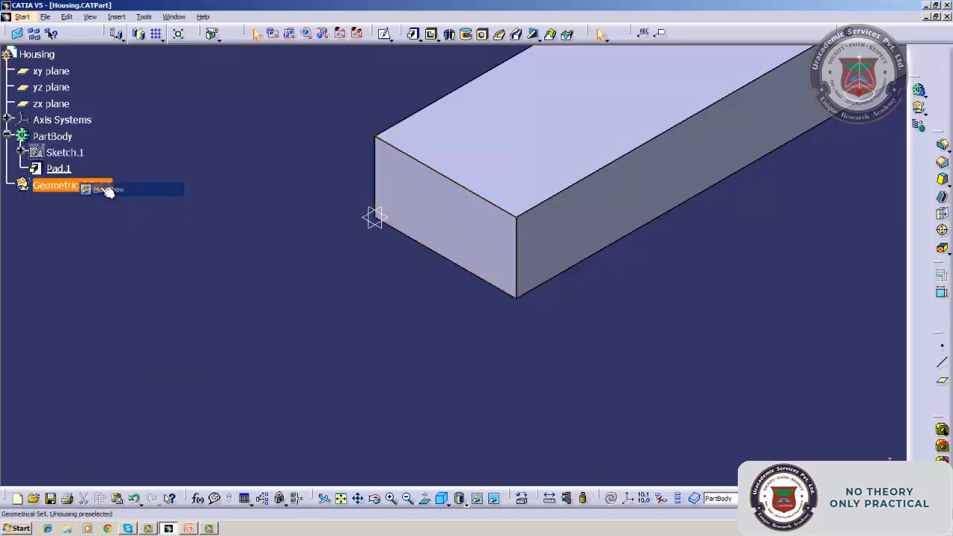
{"action": "right_click", "coordinate": [373, 224]}
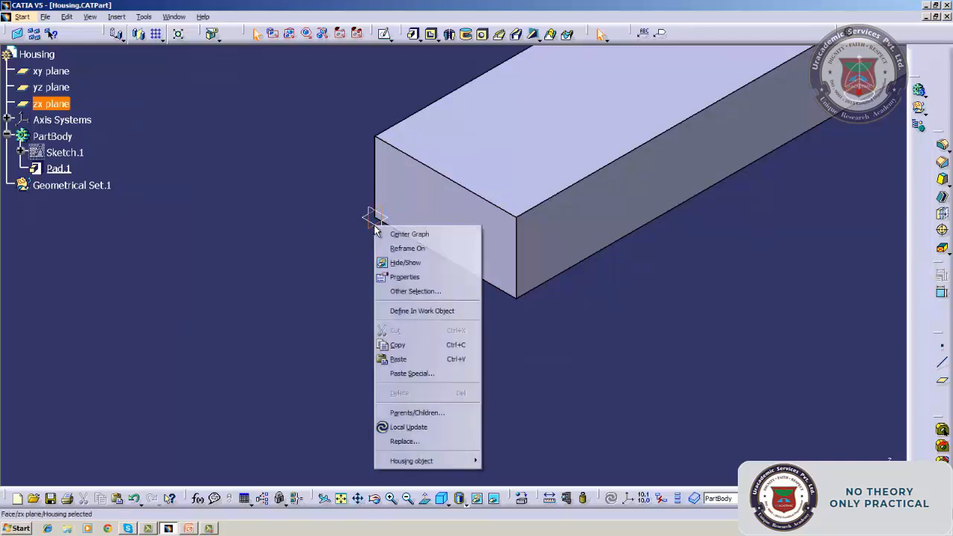
{"action": "left_click", "coordinate": [382, 263]}
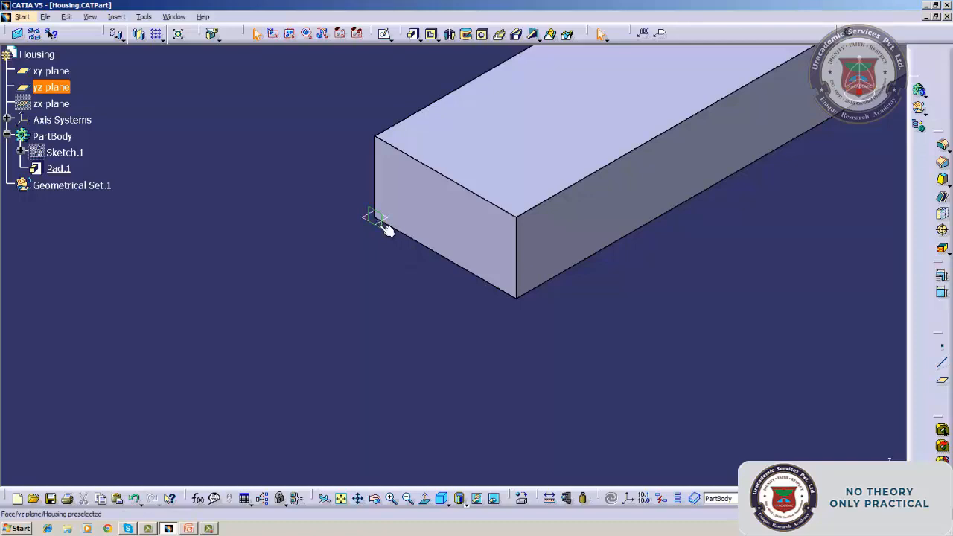
{"action": "right_click", "coordinate": [381, 229]}
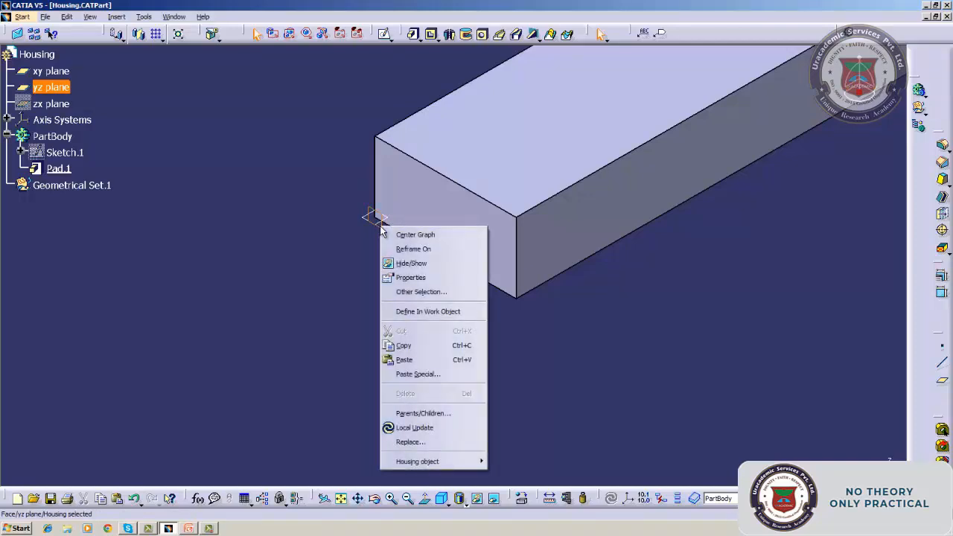
{"action": "left_click", "coordinate": [304, 268]}
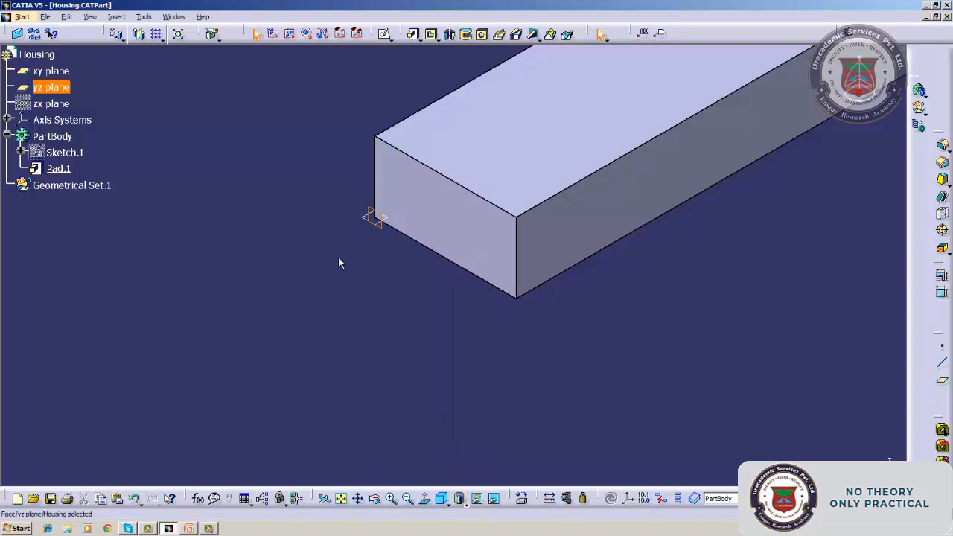
{"action": "right_click", "coordinate": [381, 226]}
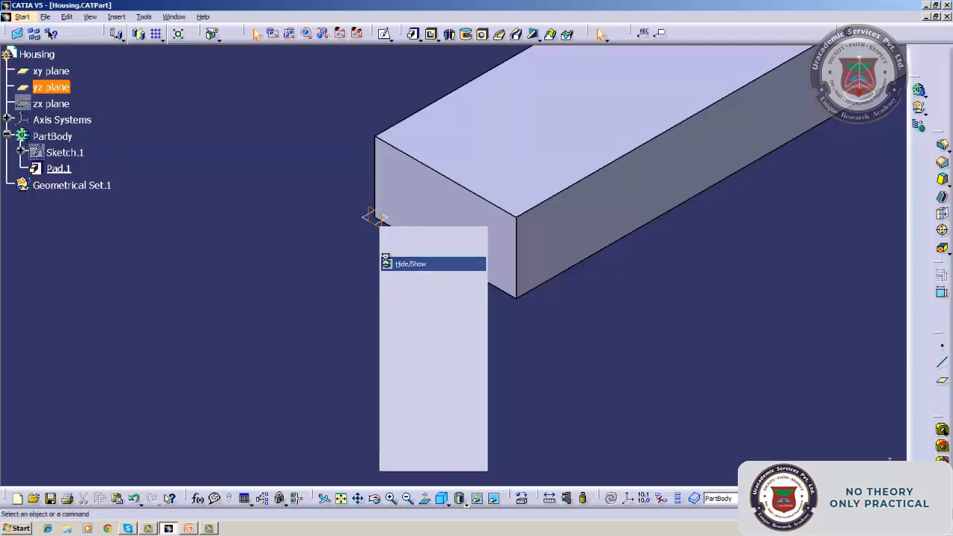
{"action": "left_click", "coordinate": [402, 263]}
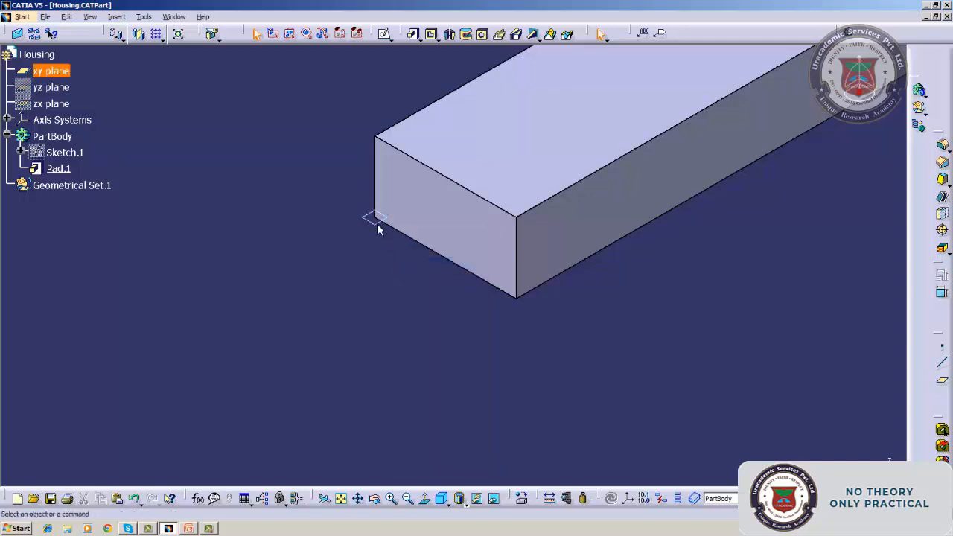
{"action": "right_click", "coordinate": [378, 232]}
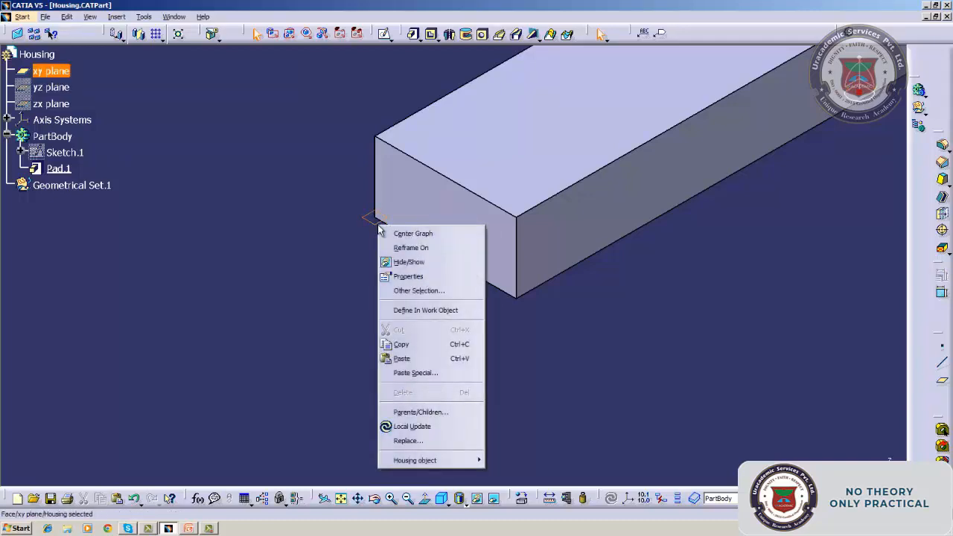
{"action": "left_click", "coordinate": [384, 263]}
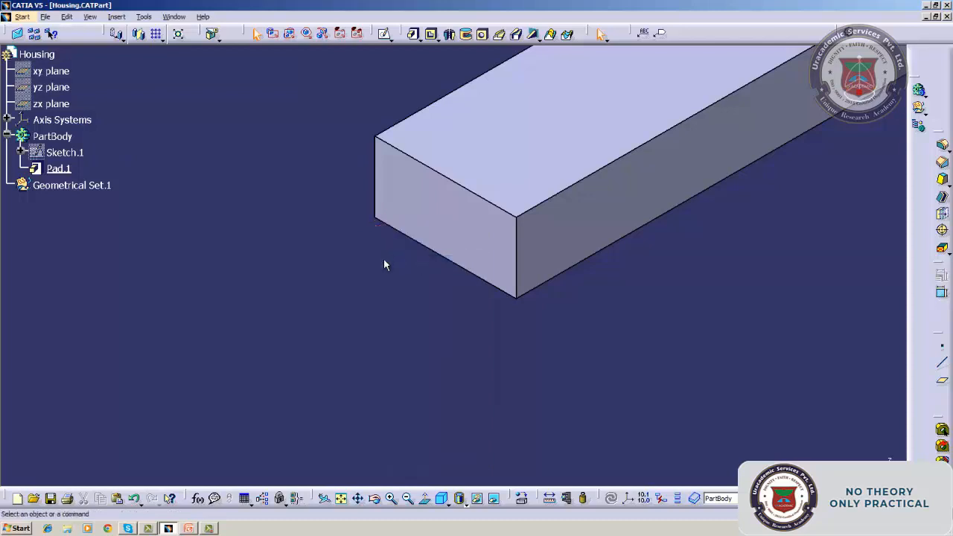
Show the hidden xy, yz and zx reference planes again.
{"action": "right_click", "coordinate": [62, 75]}
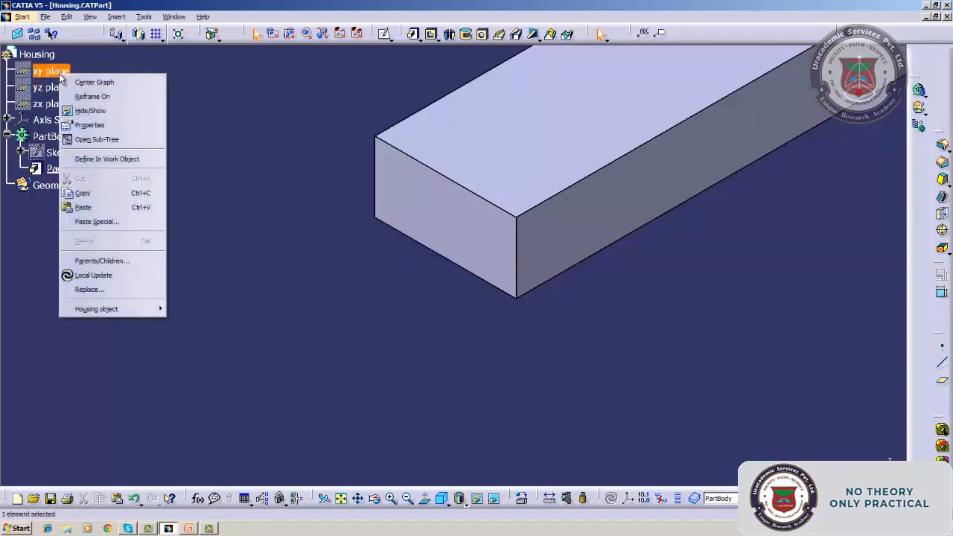
{"action": "left_click", "coordinate": [75, 110]}
{"action": "right_click", "coordinate": [66, 88]}
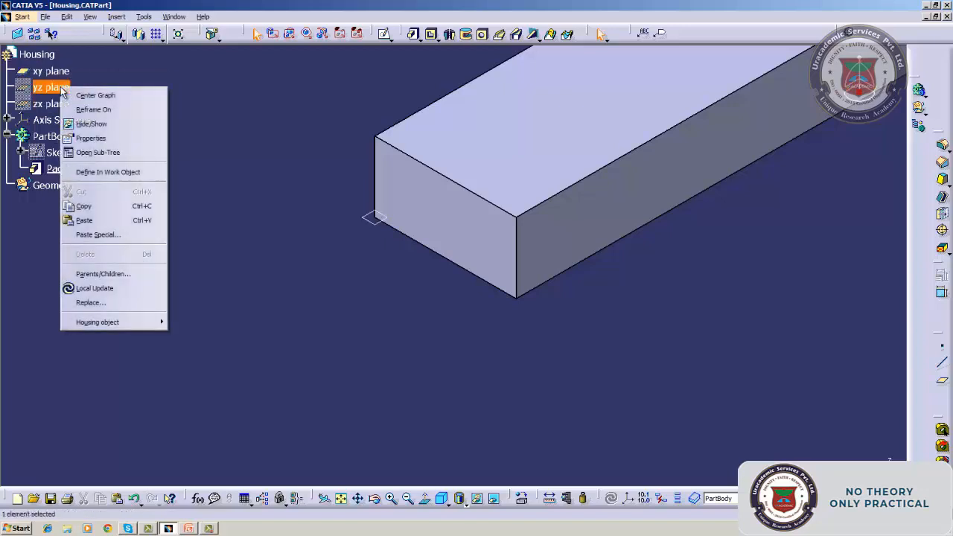
{"action": "left_click", "coordinate": [80, 123]}
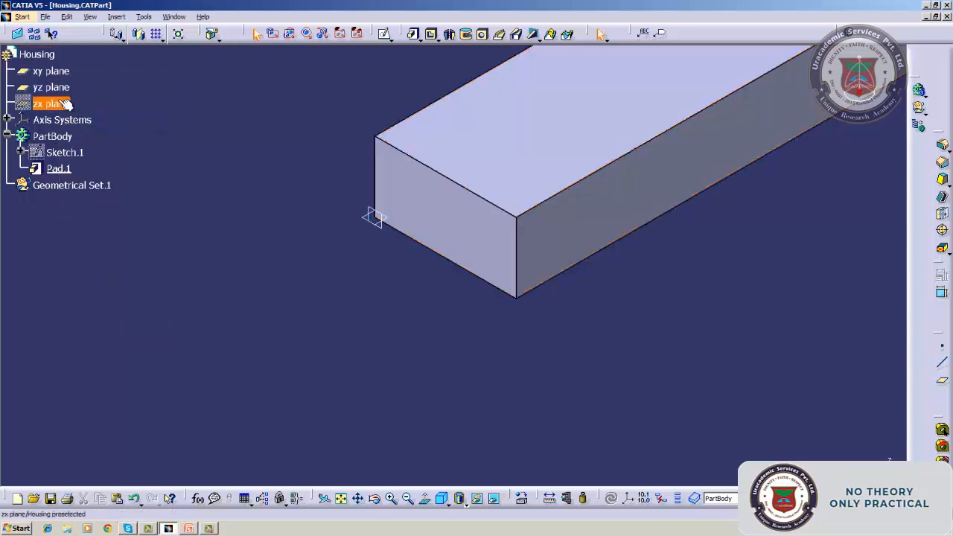
{"action": "right_click", "coordinate": [59, 103]}
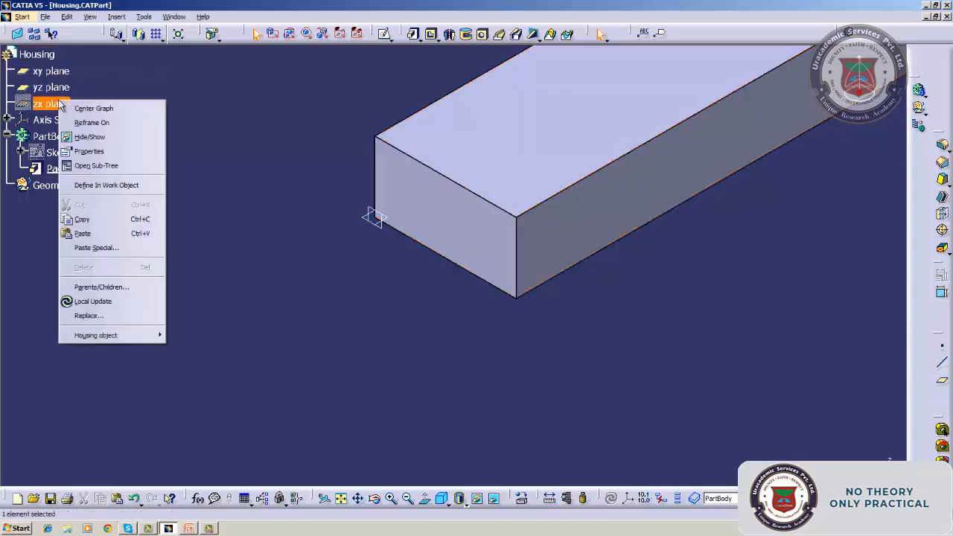
{"action": "left_click", "coordinate": [88, 138]}
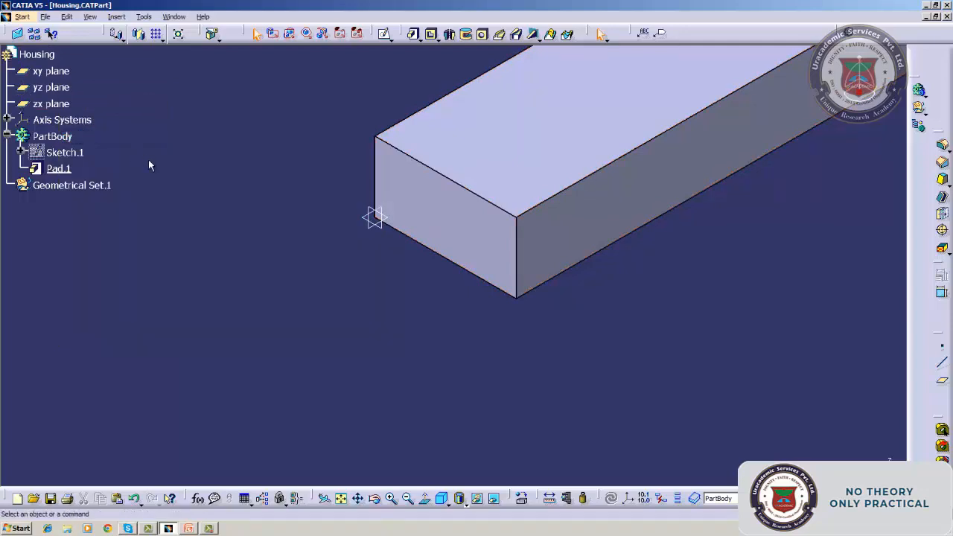
Show the hidden Sketch.1 again and clear the selection.
{"action": "left_click", "coordinate": [54, 152]}
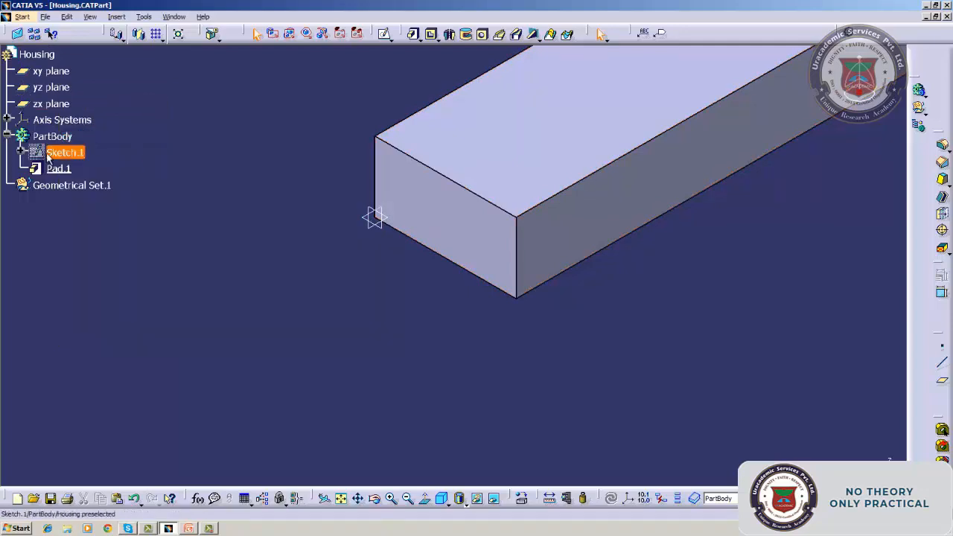
{"action": "right_click", "coordinate": [49, 156]}
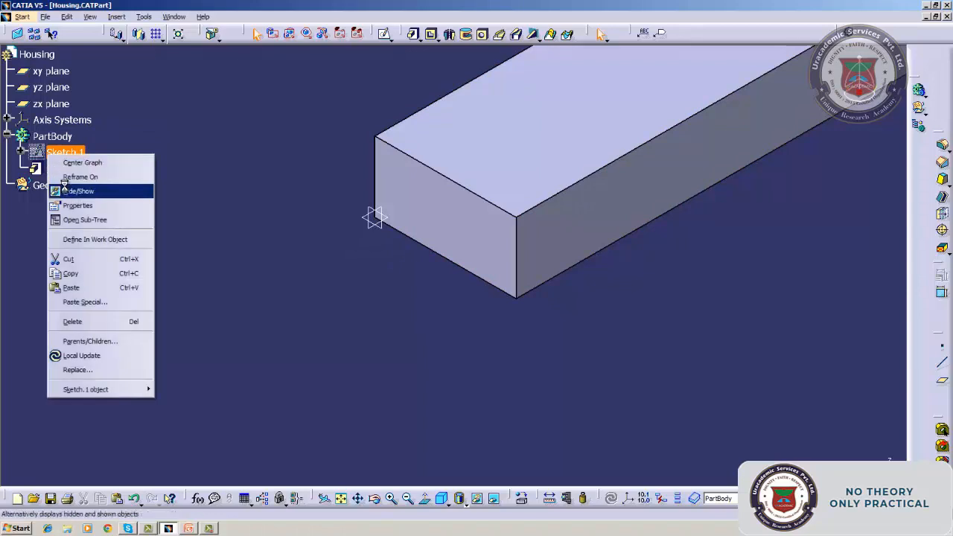
{"action": "left_click", "coordinate": [67, 191]}
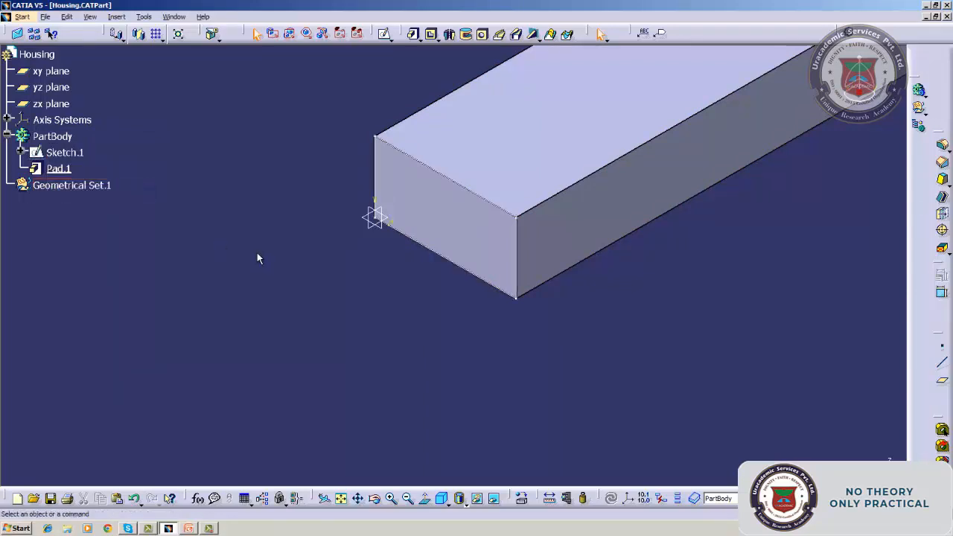
{"action": "right_click", "coordinate": [377, 150]}
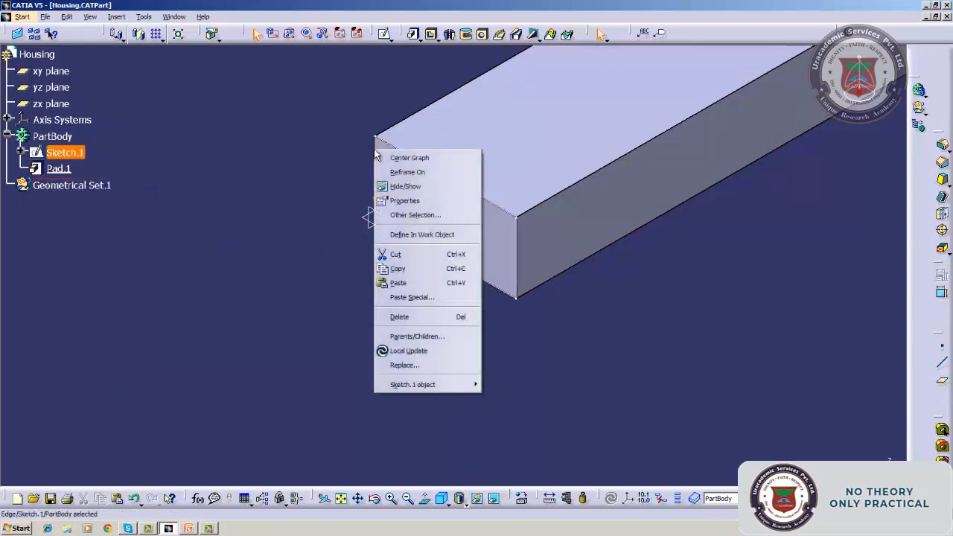
{"action": "left_click", "coordinate": [319, 163]}
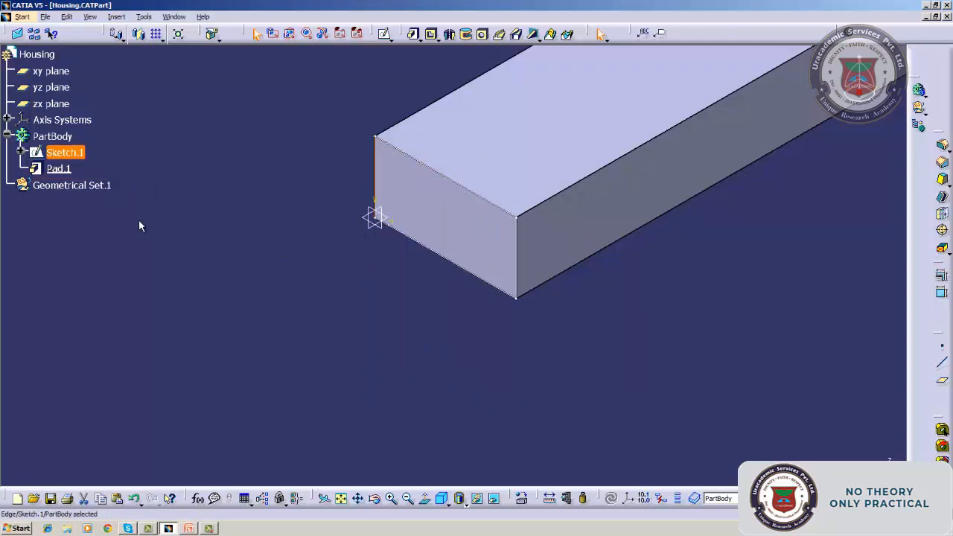
{"action": "left_click", "coordinate": [329, 252]}
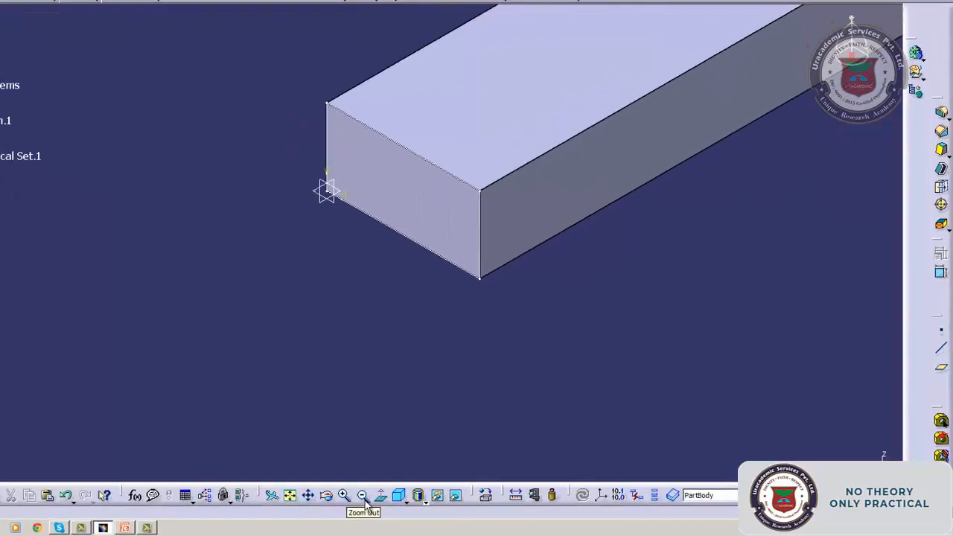
Zoom out and rotate the bar freely, finishing with the standard isometric view restored.
{"action": "left_click", "coordinate": [363, 495]}
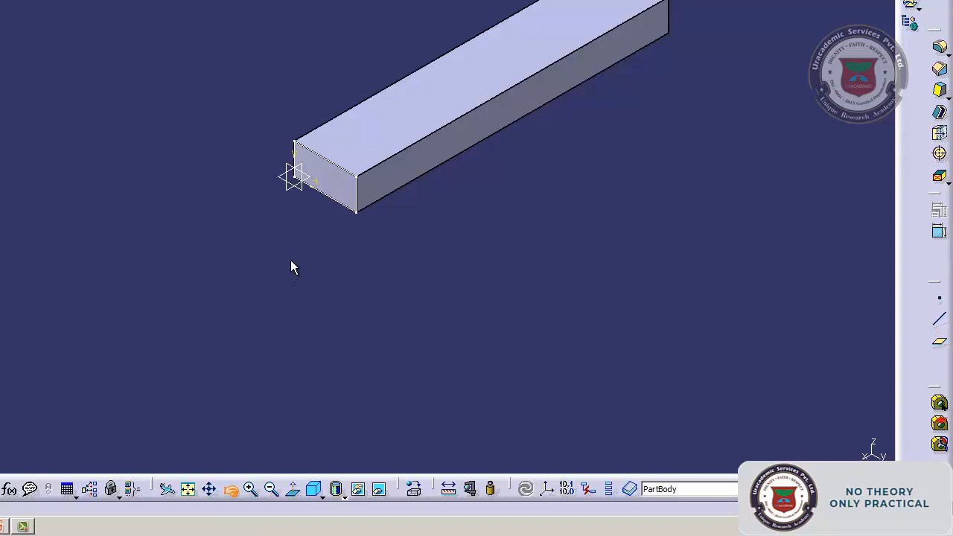
{"action": "left_click_drag", "start_coordinate": [291, 260], "coordinate": [292, 262]}
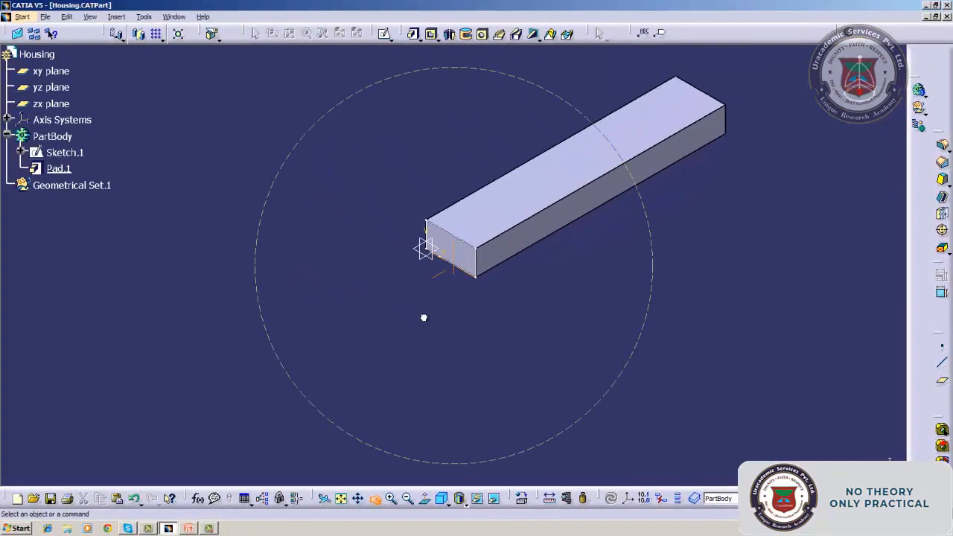
{"action": "middle_click_drag", "start_coordinate": [423, 317], "coordinate": [575, 268]}
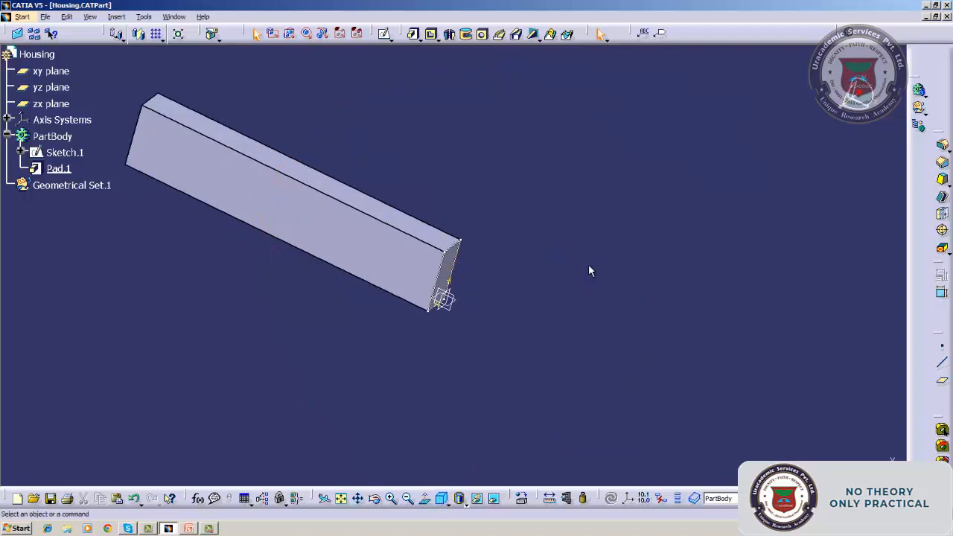
{"action": "left_click", "coordinate": [442, 502]}
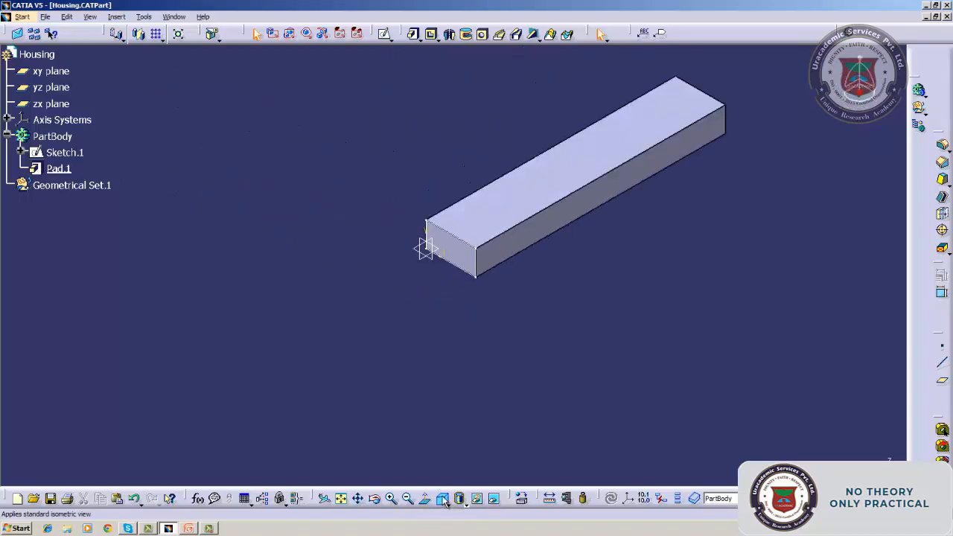
Fit the part in view, magnify a rectangular area around the bar's near half, and fit all geometry in again.
{"action": "left_click", "coordinate": [89, 17]}
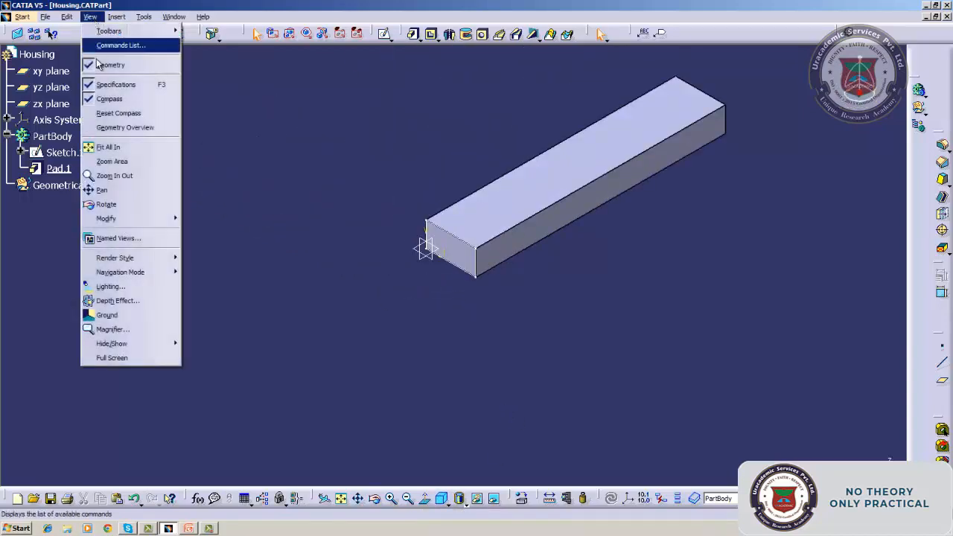
{"action": "left_click", "coordinate": [111, 147]}
{"action": "left_click", "coordinate": [90, 16]}
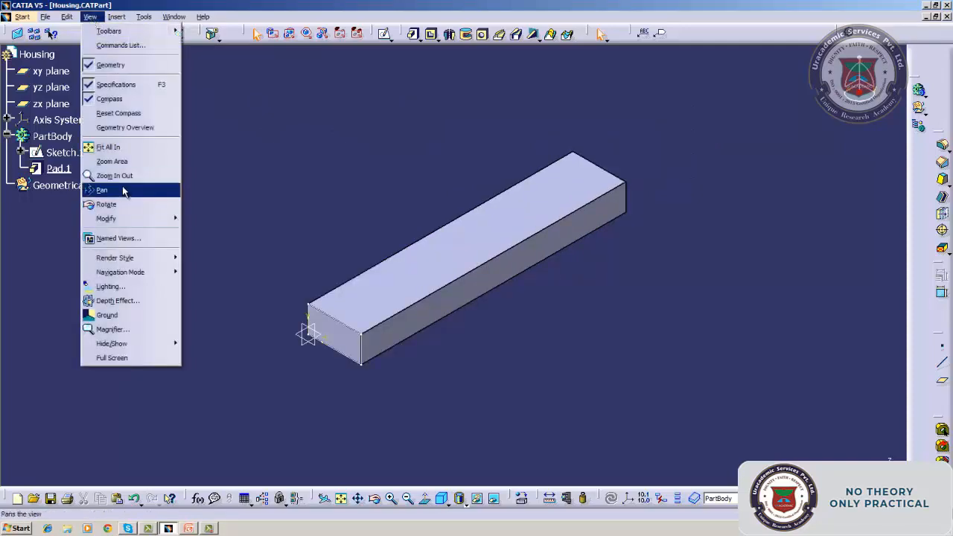
{"action": "left_click", "coordinate": [119, 161]}
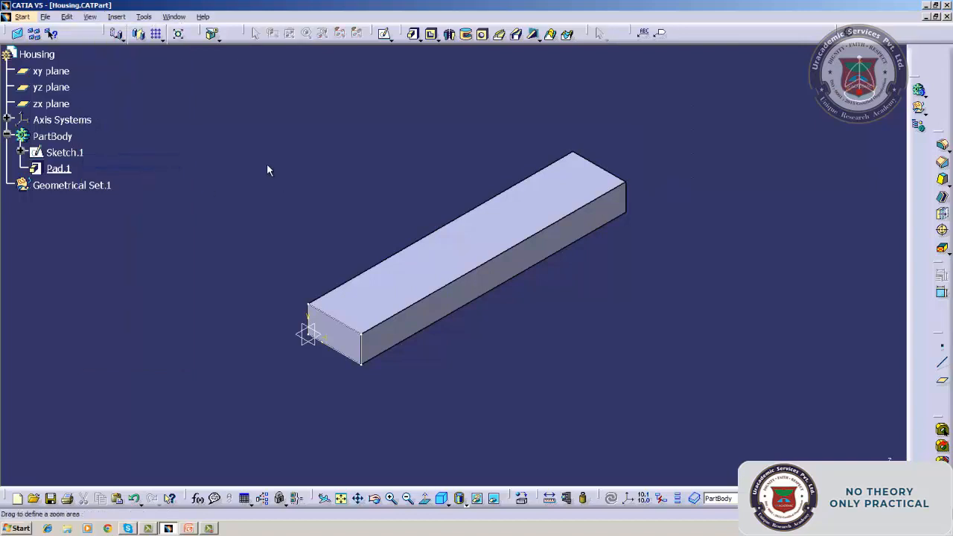
{"action": "left_click_drag", "start_coordinate": [232, 118], "coordinate": [509, 378]}
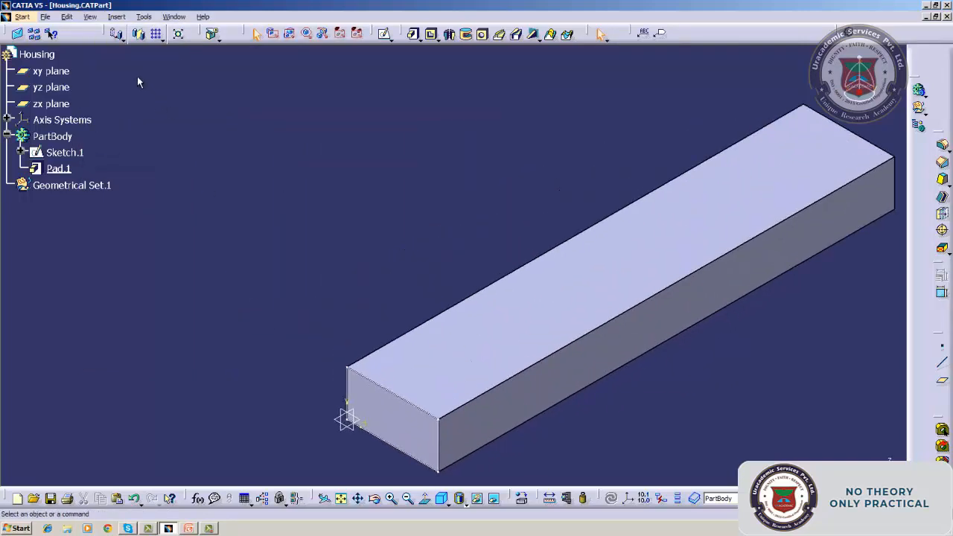
{"action": "left_click", "coordinate": [89, 16]}
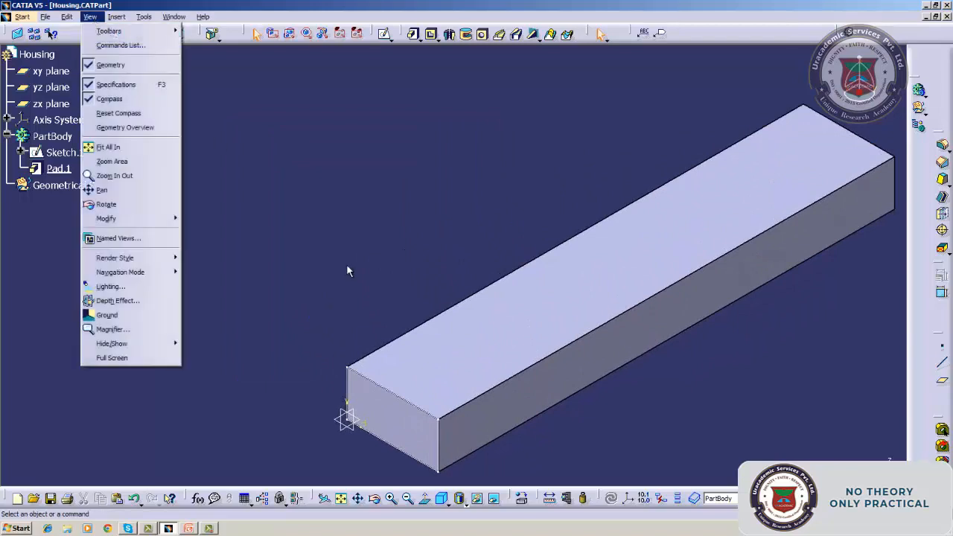
{"action": "left_click", "coordinate": [347, 271]}
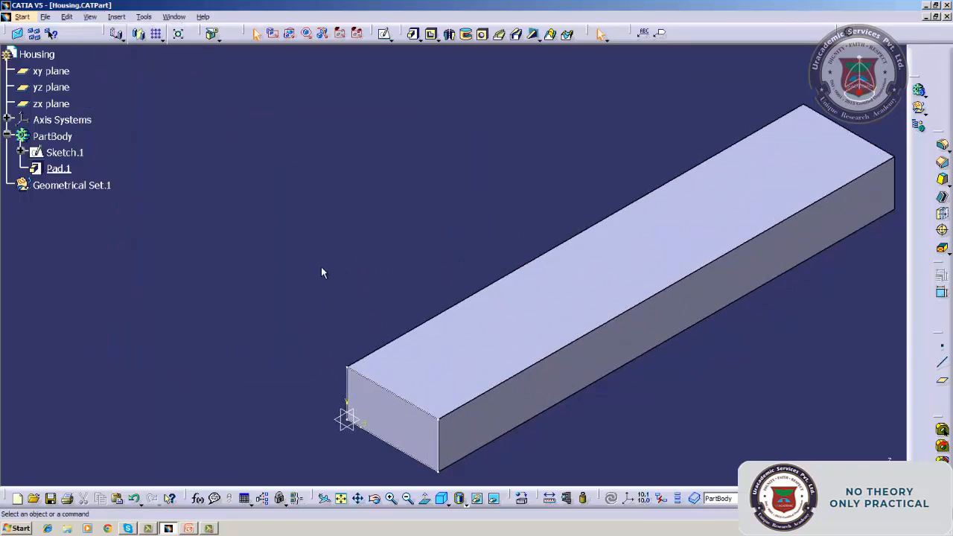
{"action": "left_click", "coordinate": [93, 17]}
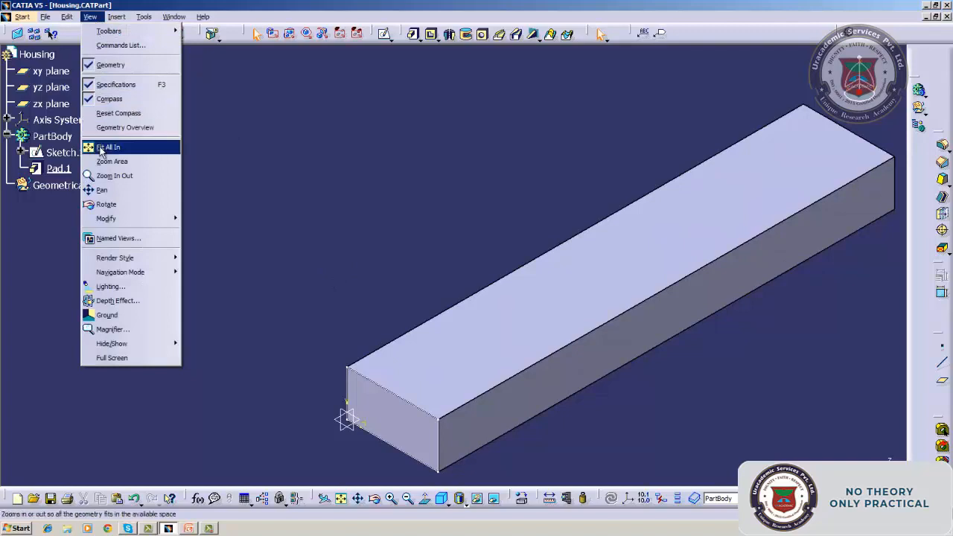
{"action": "left_click", "coordinate": [107, 147]}
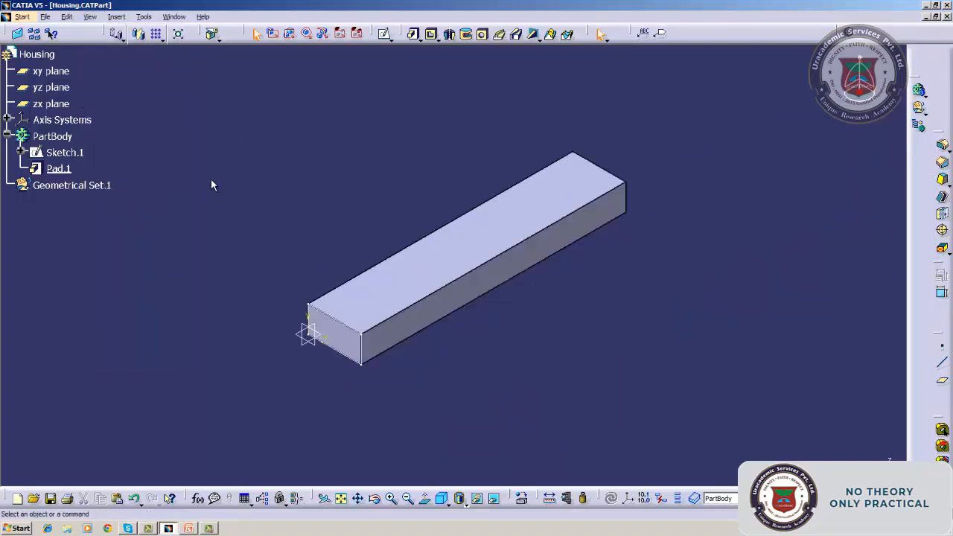
Zoom twice by area onto the near end of the bar, and return to the whole part fitted in view.
{"action": "left_click", "coordinate": [90, 16]}
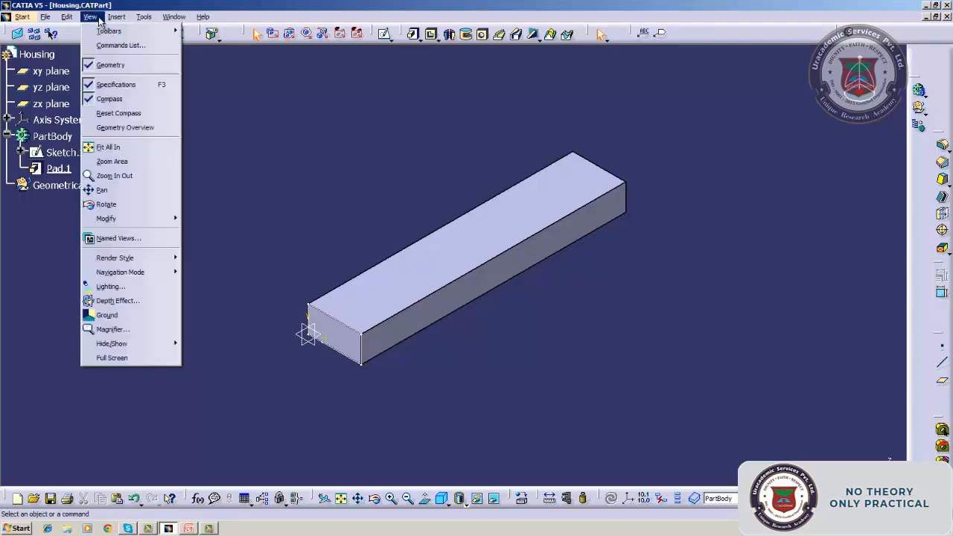
{"action": "left_click", "coordinate": [112, 161]}
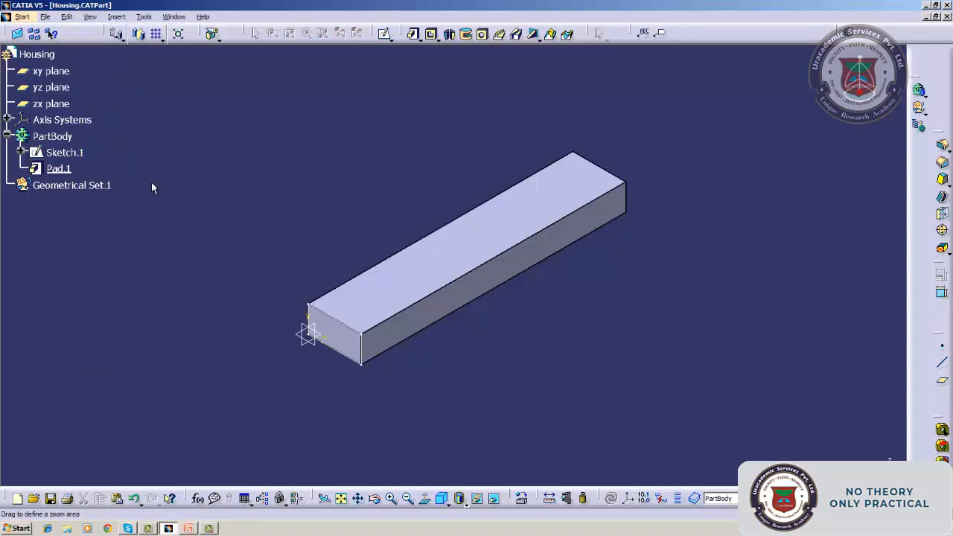
{"action": "left_click_drag", "start_coordinate": [160, 182], "coordinate": [638, 390]}
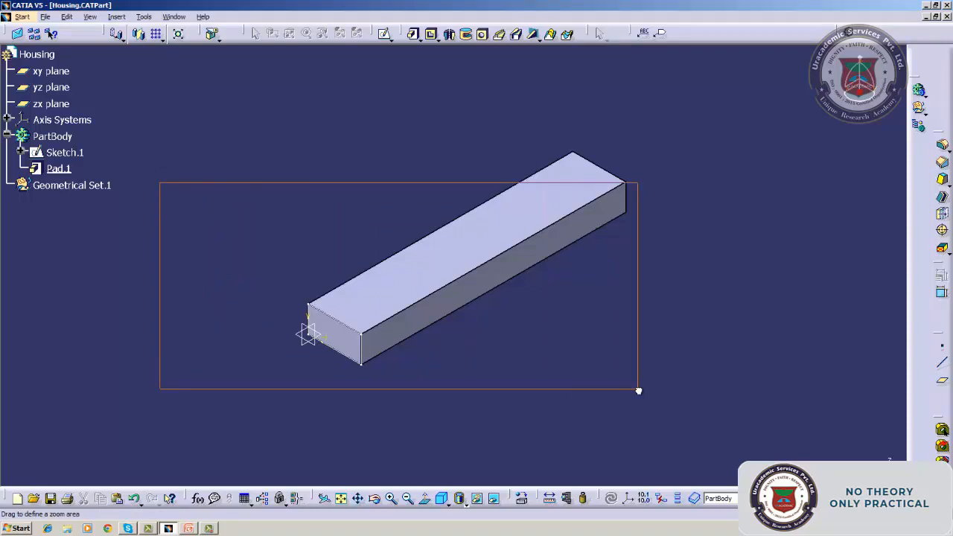
{"action": "left_click_drag", "start_coordinate": [638, 390], "coordinate": [638, 390]}
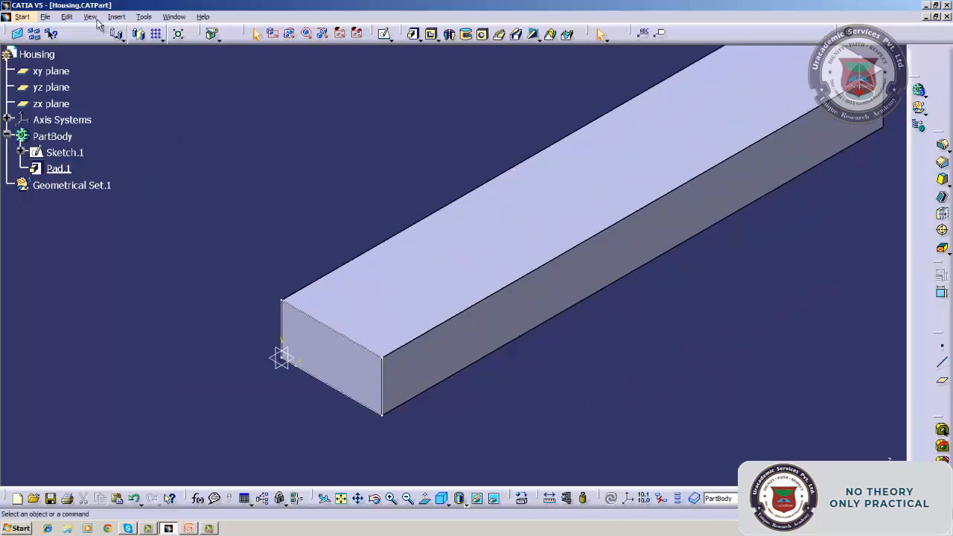
{"action": "left_click", "coordinate": [91, 17]}
{"action": "left_click", "coordinate": [105, 162]}
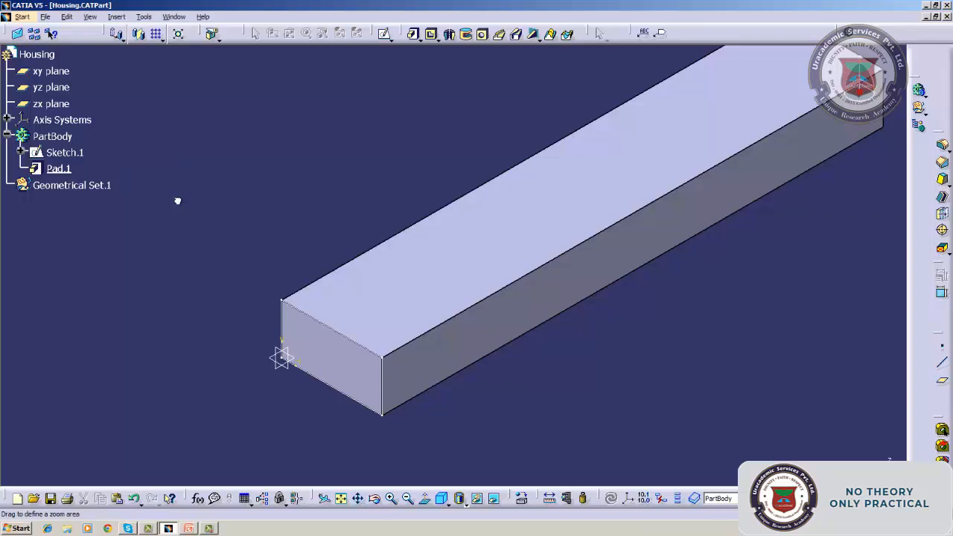
{"action": "left_click_drag", "start_coordinate": [175, 199], "coordinate": [564, 440]}
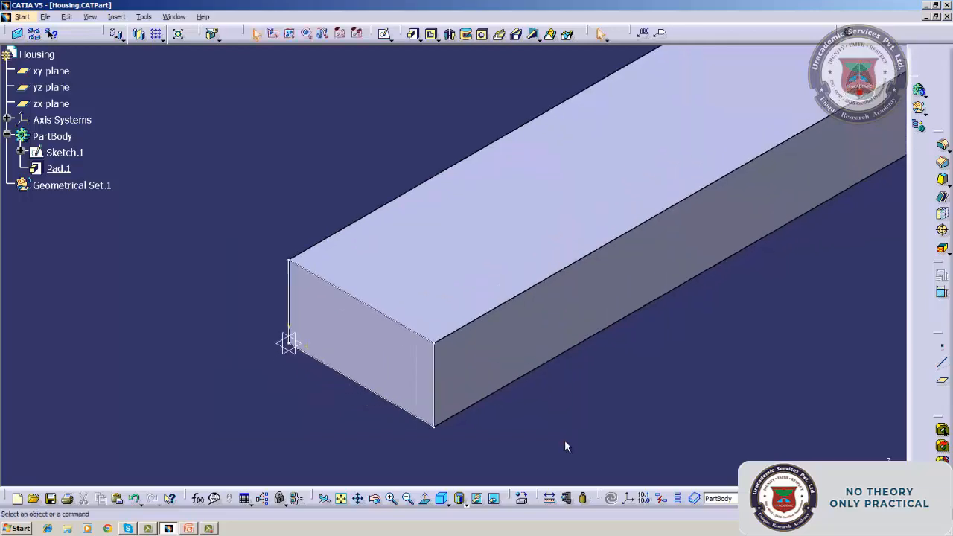
{"action": "right_click", "coordinate": [95, 22]}
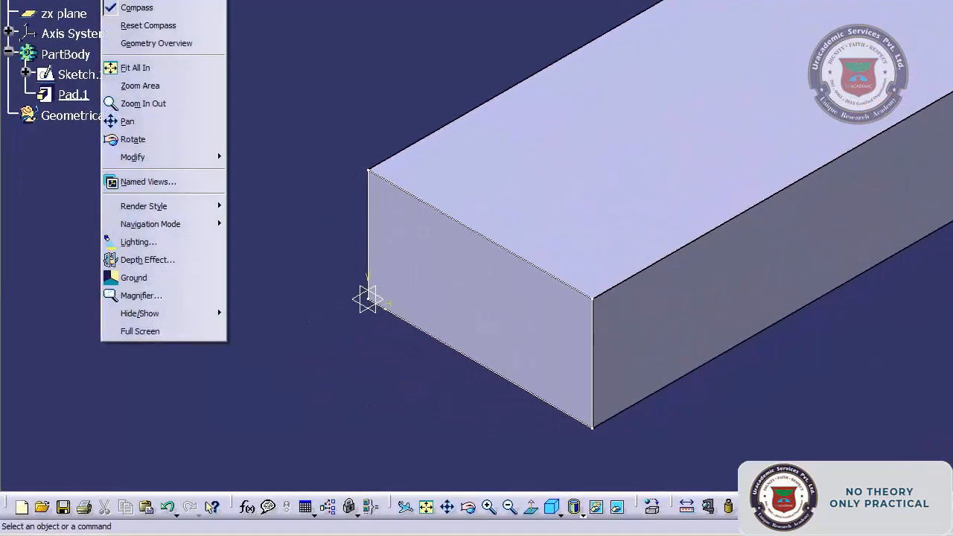
{"action": "left_click", "coordinate": [139, 90]}
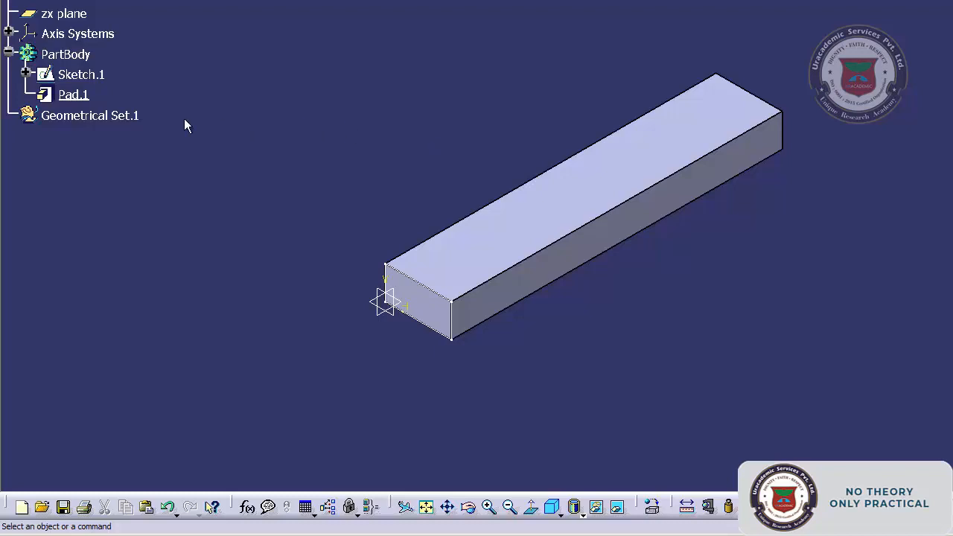
Hide Sketch.1 under PartBody, and switch Pad.1 to hidden and back to shown.
{"action": "right_click", "coordinate": [87, 79]}
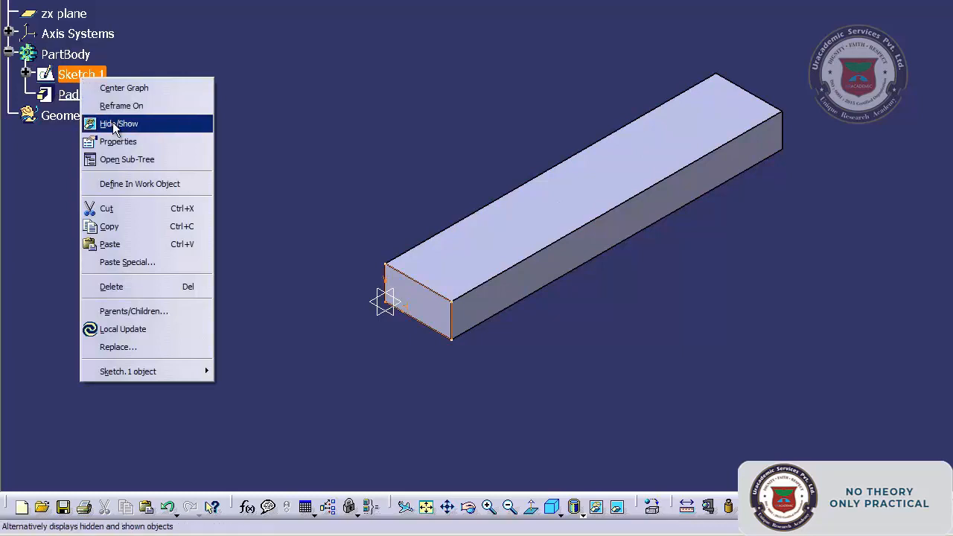
{"action": "left_click", "coordinate": [116, 124]}
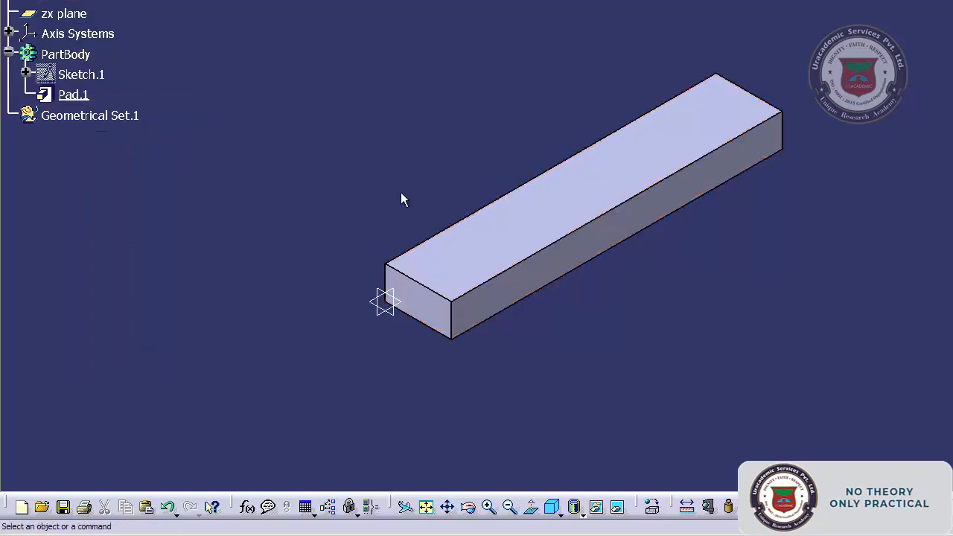
{"action": "right_click", "coordinate": [74, 102]}
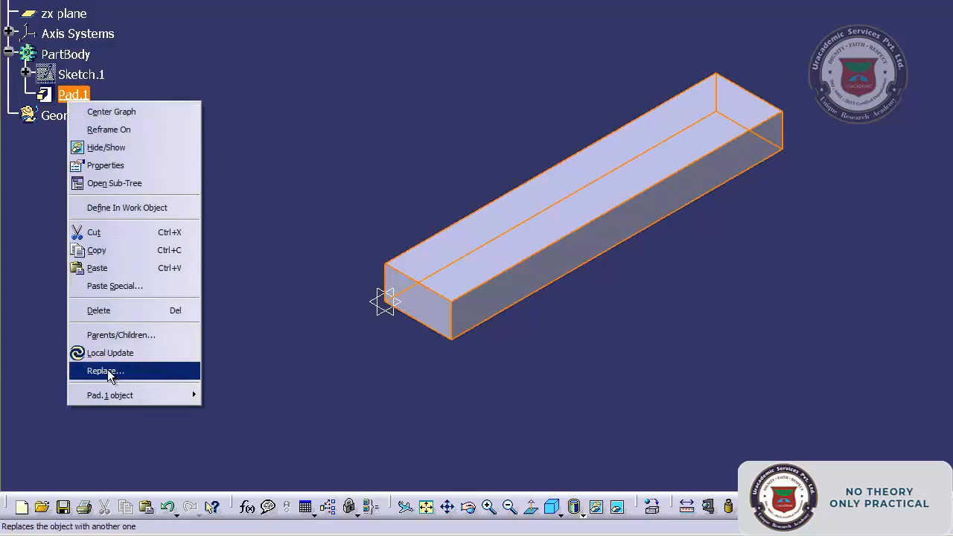
{"action": "left_click", "coordinate": [125, 153]}
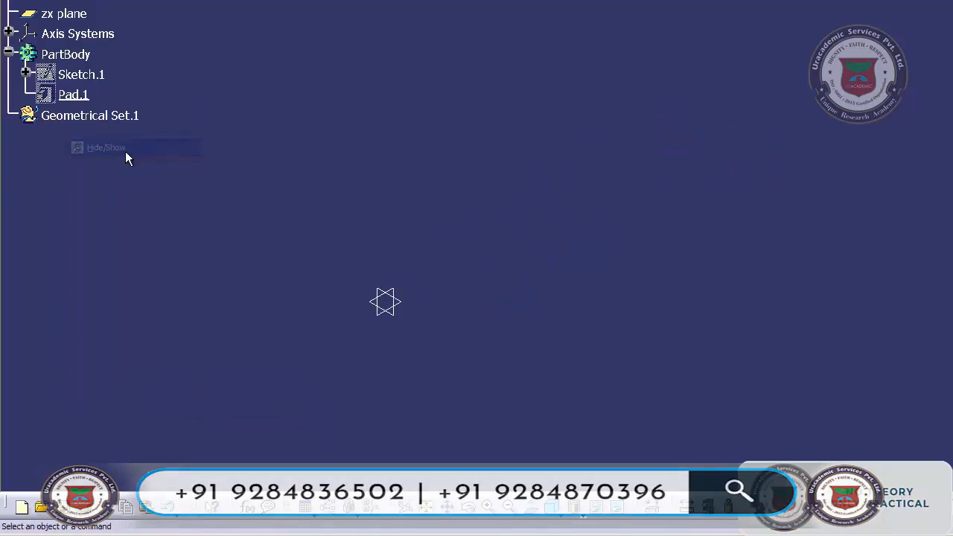
{"action": "right_click", "coordinate": [78, 94]}
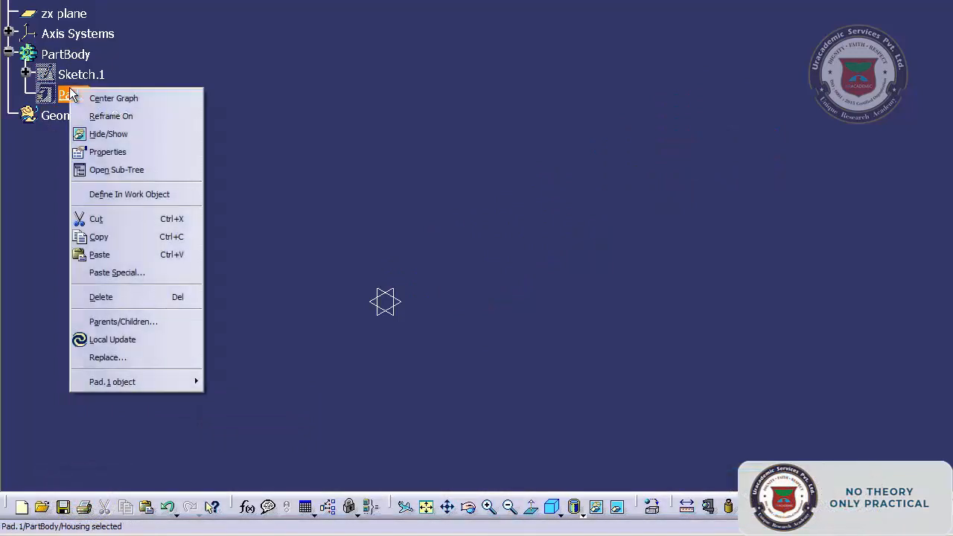
{"action": "left_click", "coordinate": [88, 134]}
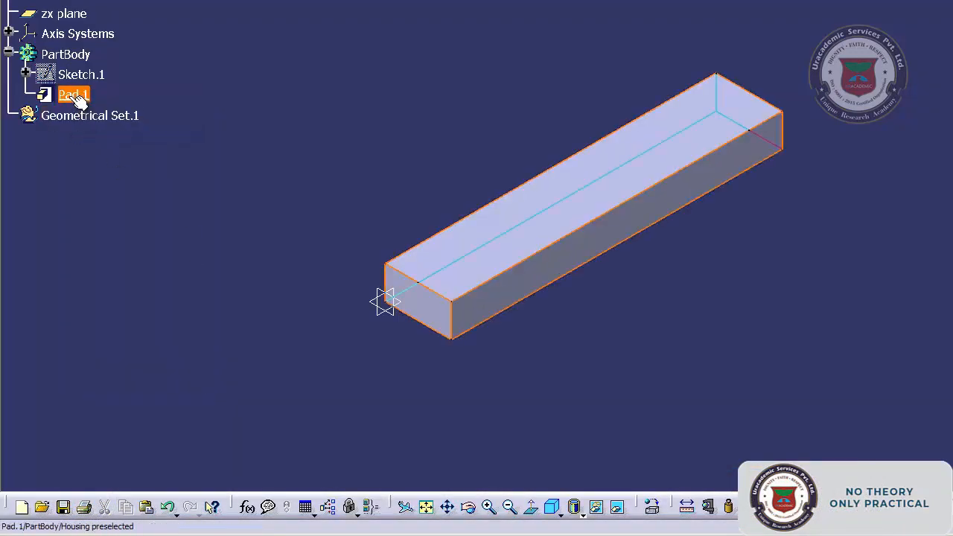
Rename Pad.1 as Bar-10x50x500 through its feature properties.
{"action": "right_click", "coordinate": [78, 99]}
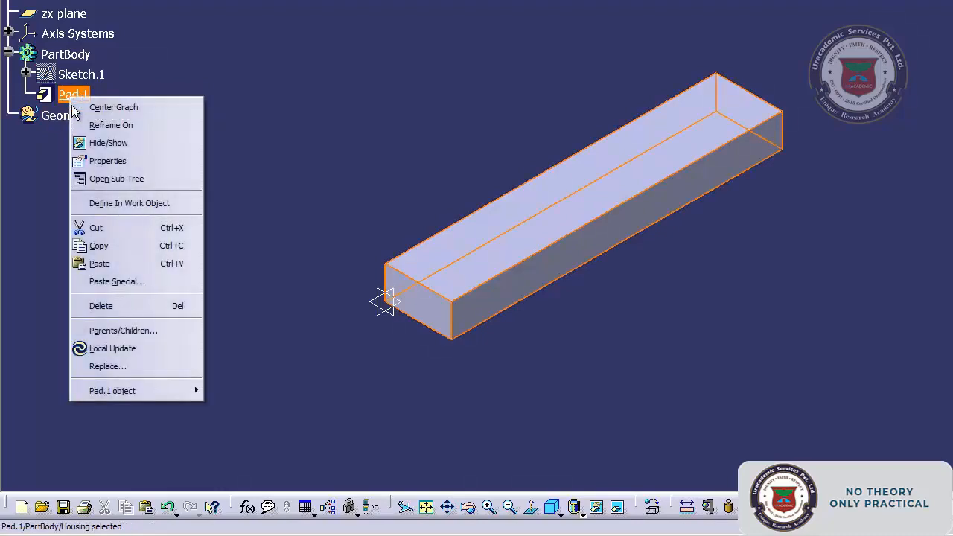
{"action": "left_click", "coordinate": [92, 162]}
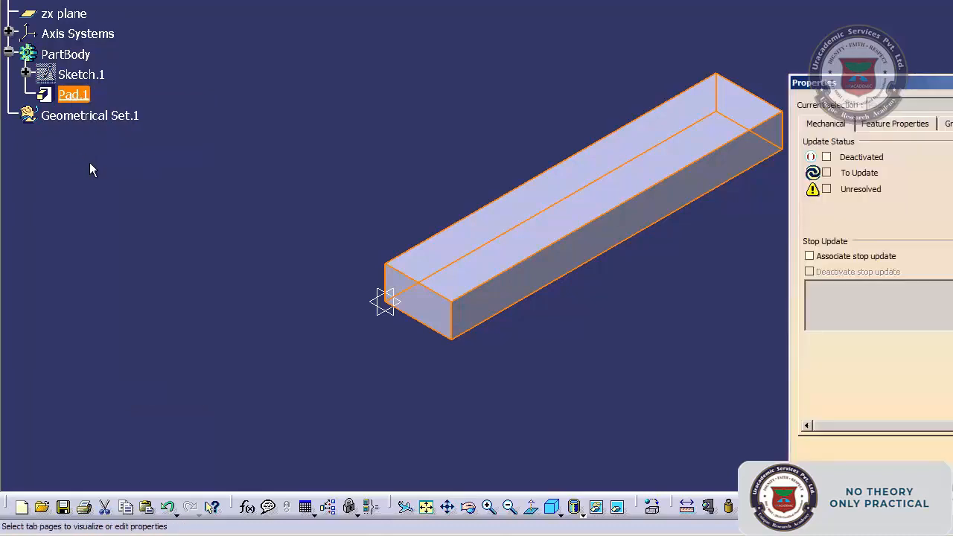
{"action": "left_click", "coordinate": [882, 125]}
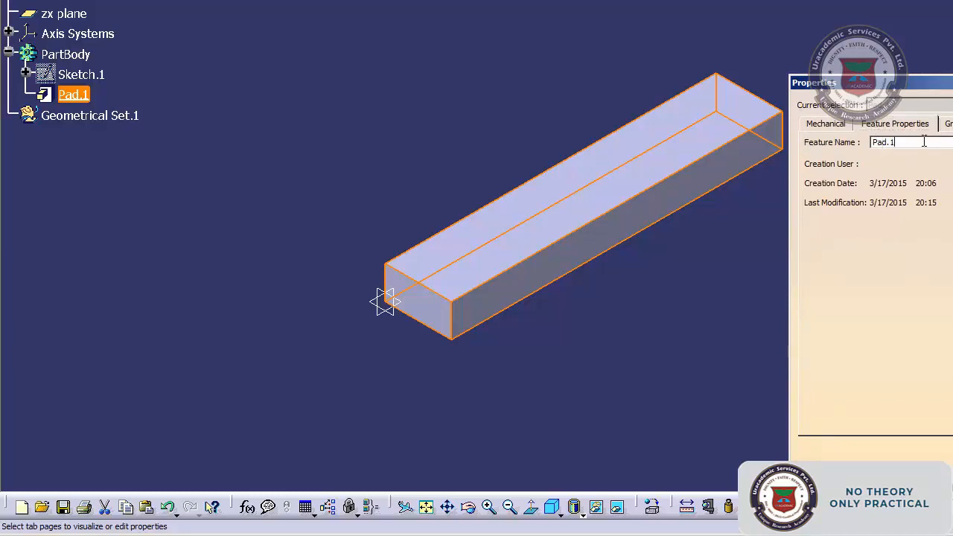
{"action": "key", "text": "BackSpace"}
{"action": "key", "text": "BackSpace"}
{"action": "key", "text": "BackSpace"}
{"action": "key", "text": "BackSpace"}
{"action": "key", "text": "BackSpace"}
{"action": "type", "text": "Bar-10x"}
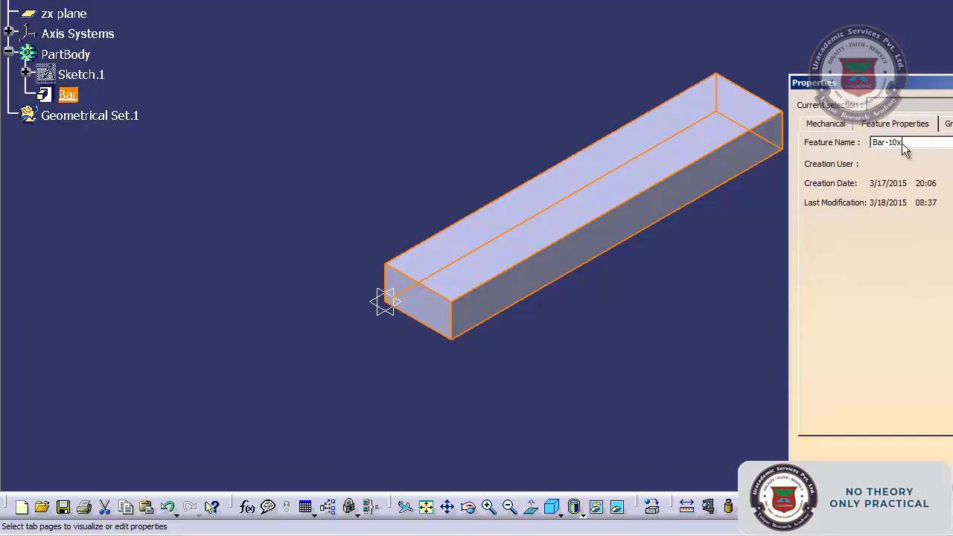
{"action": "type", "text": "50x"}
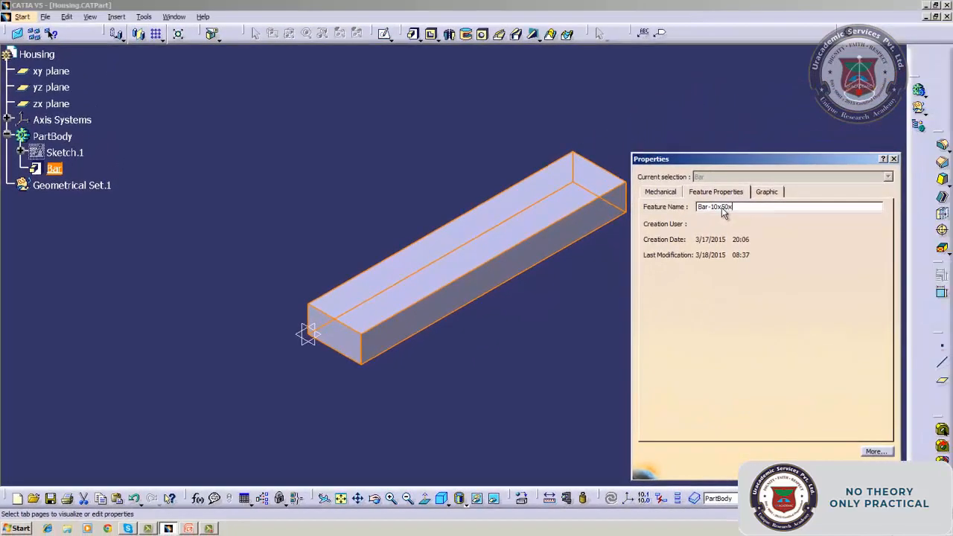
{"action": "type", "text": "500"}
{"action": "key", "text": "Return"}
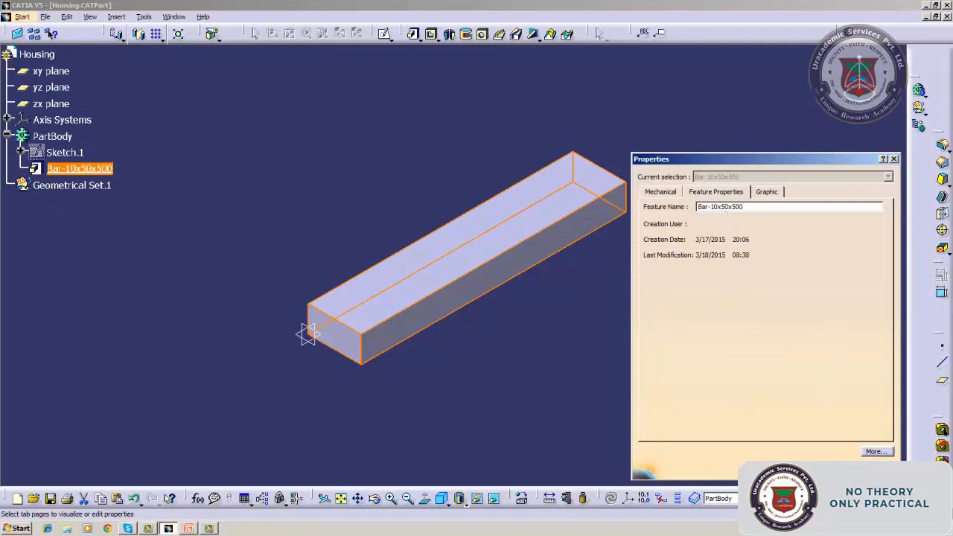
Rename Sketch.1 as Sketch.1(Rect) through its feature properties.
{"action": "right_click", "coordinate": [74, 155]}
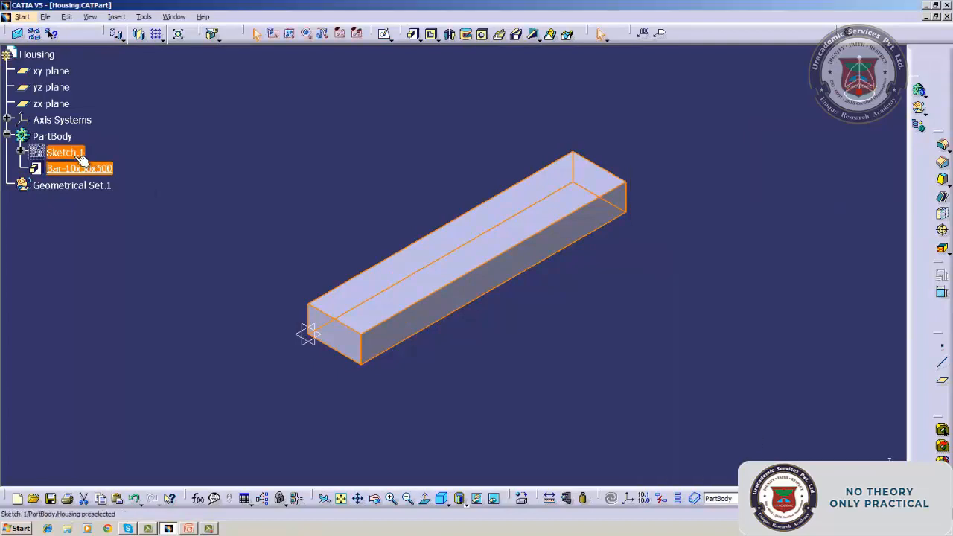
{"action": "left_click", "coordinate": [105, 208]}
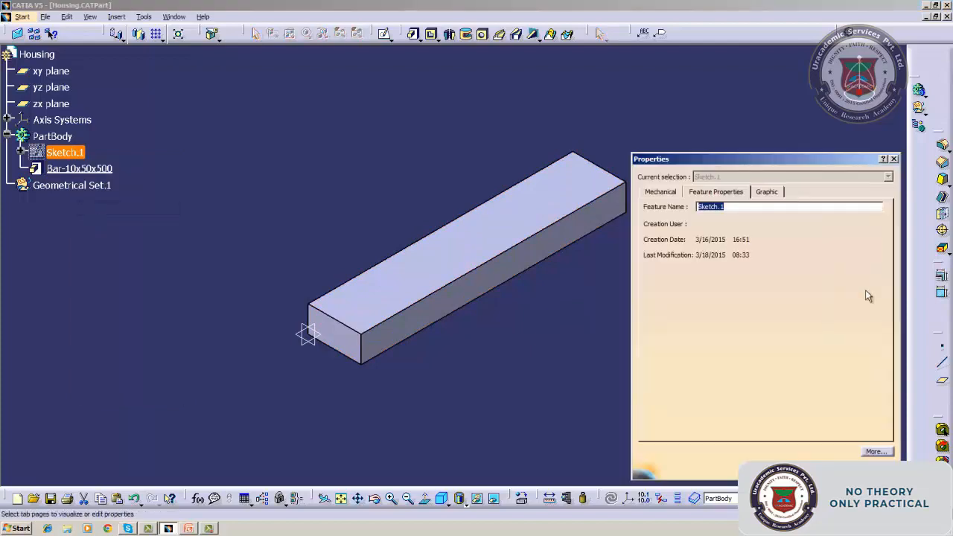
{"action": "left_click", "coordinate": [739, 207]}
{"action": "type", "text": "(Rect)"}
{"action": "key", "text": "Return"}
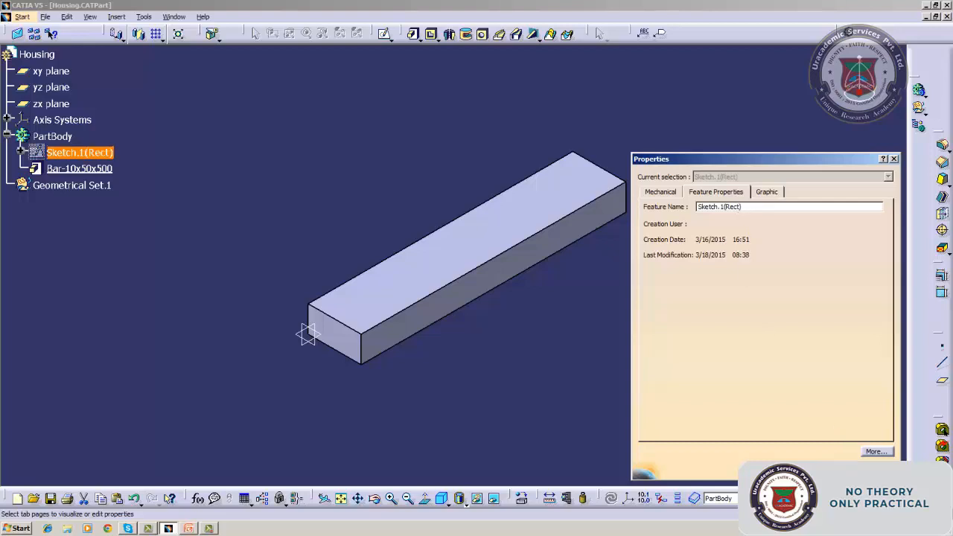
Confirm the sketch's new name, then examine the first level of Sketch.1(Rect) in a separate sub-tree window and close it.
{"action": "left_click", "coordinate": [802, 472]}
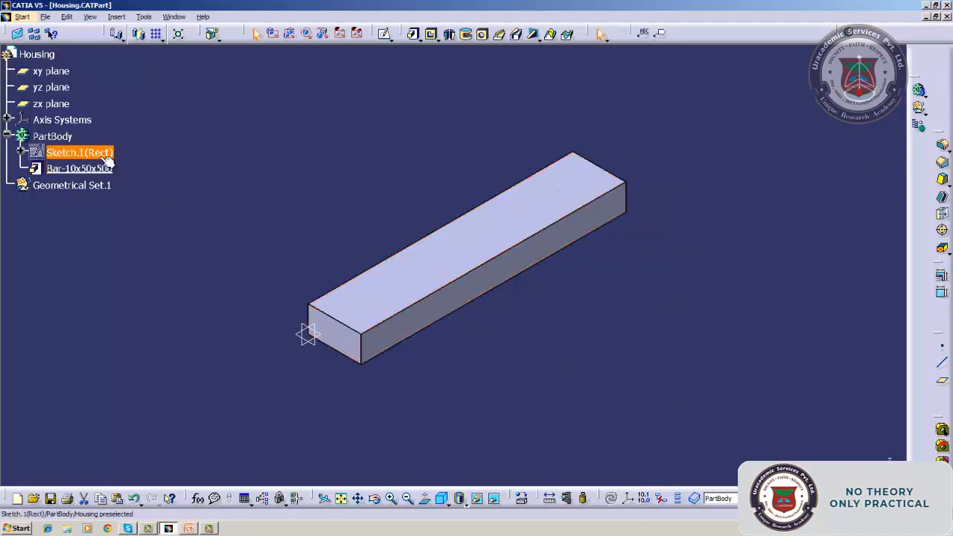
{"action": "right_click", "coordinate": [101, 157]}
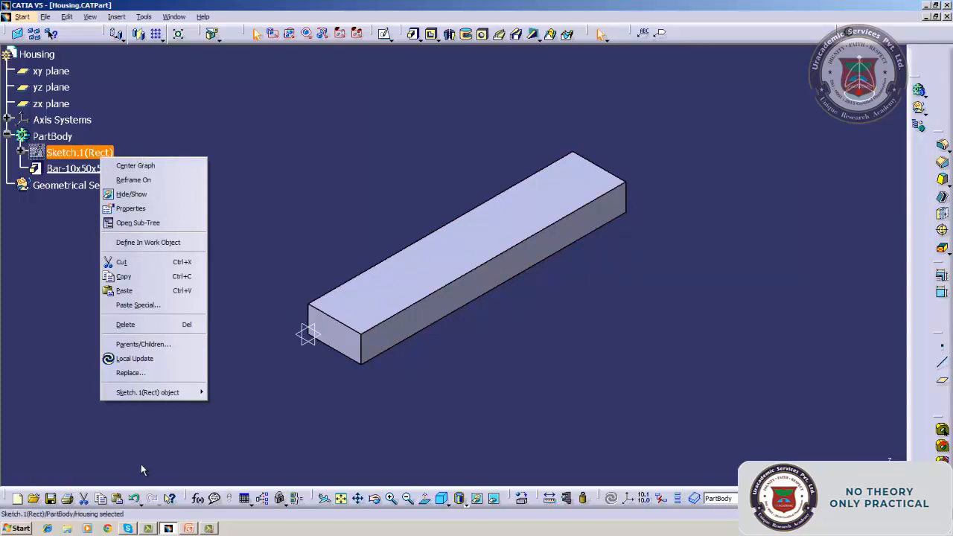
{"action": "left_click", "coordinate": [140, 227]}
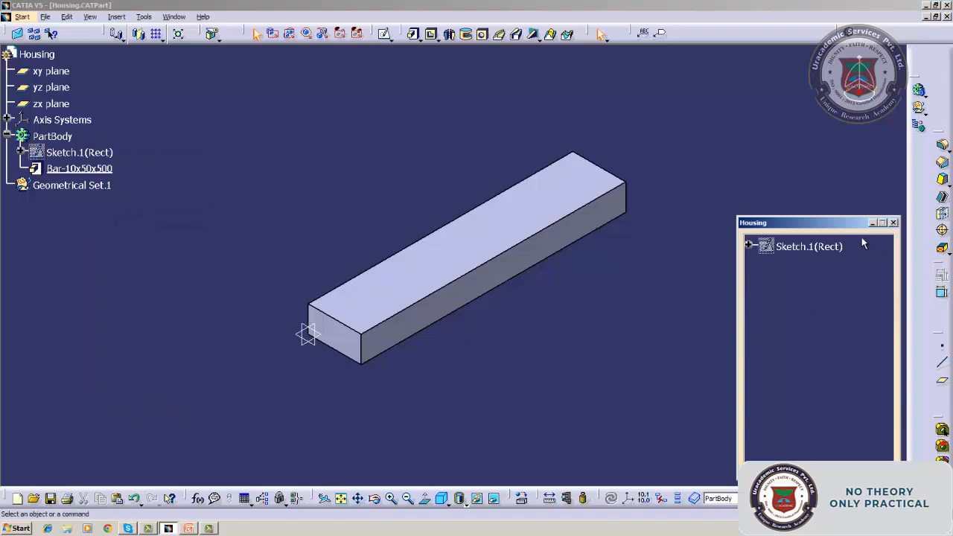
{"action": "left_click", "coordinate": [751, 247]}
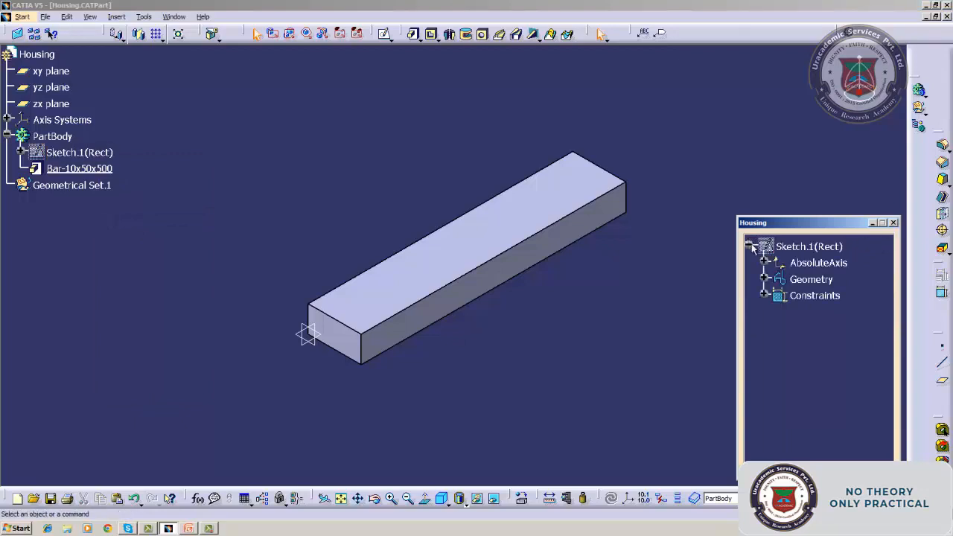
{"action": "left_click", "coordinate": [894, 223]}
Examine the parents and children of Sketch.1(Rect) and close the dependency view.
{"action": "right_click", "coordinate": [74, 152]}
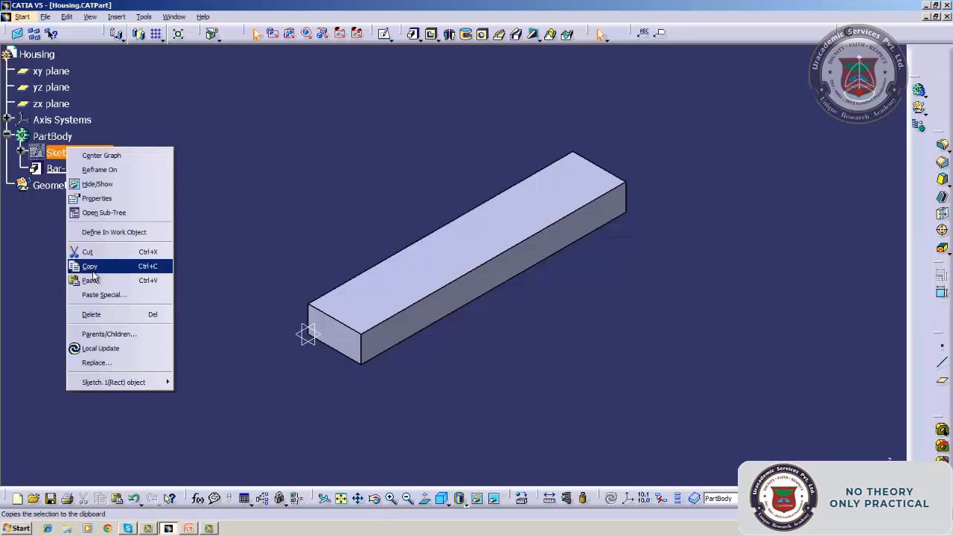
{"action": "left_click", "coordinate": [95, 336]}
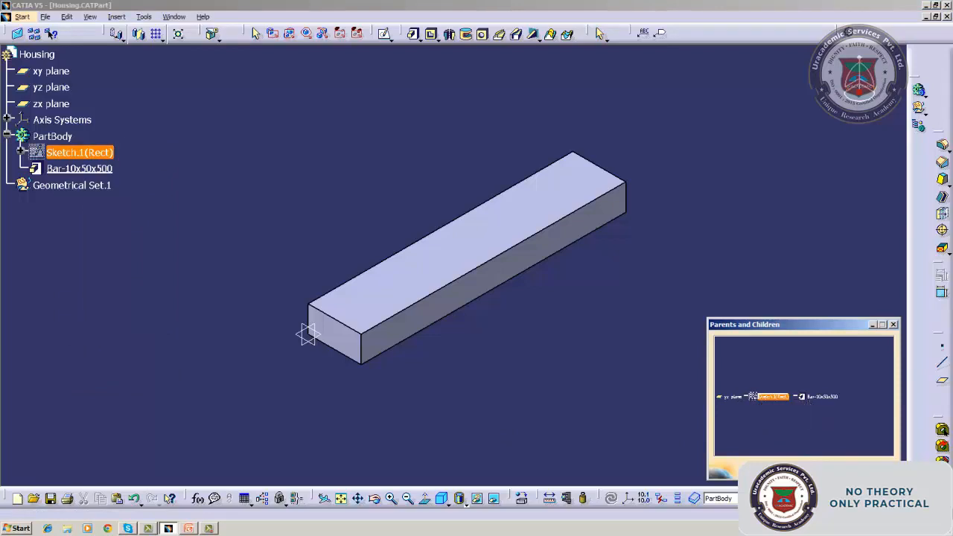
{"action": "left_click", "coordinate": [893, 325]}
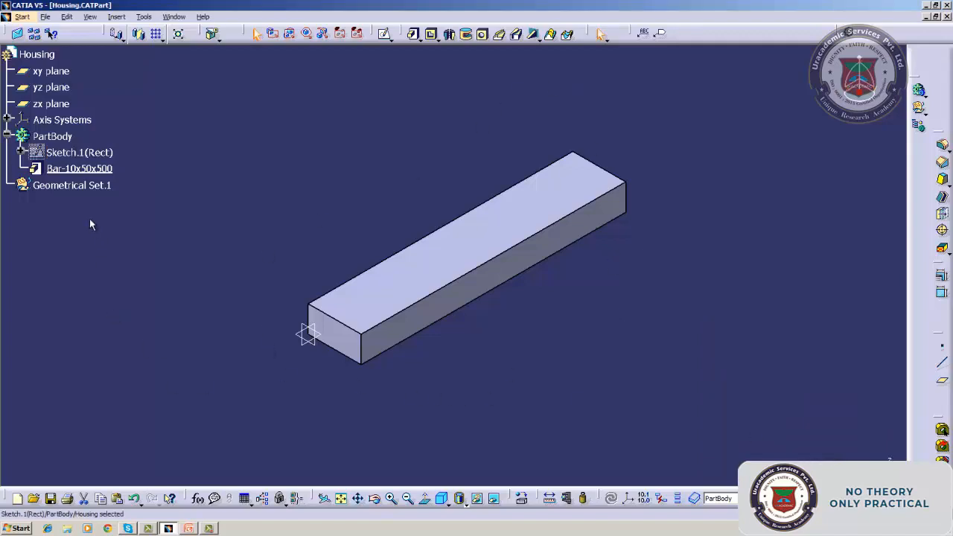
{"action": "right_click", "coordinate": [77, 189]}
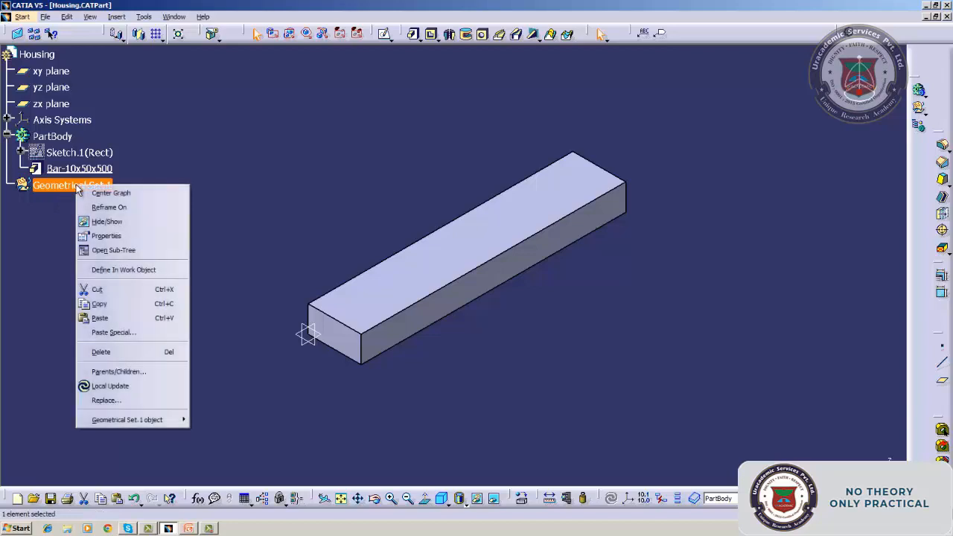
{"action": "left_click", "coordinate": [24, 239]}
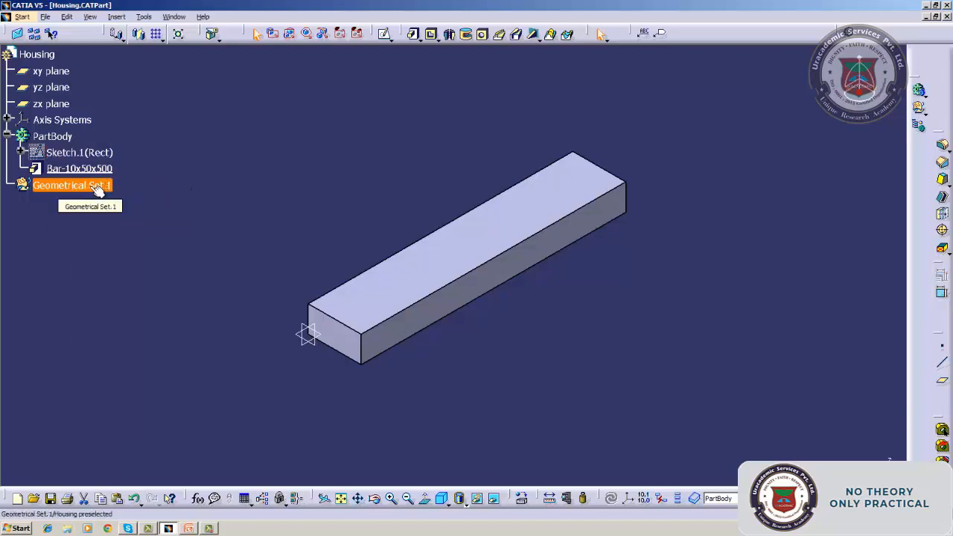
{"action": "left_click", "coordinate": [97, 190]}
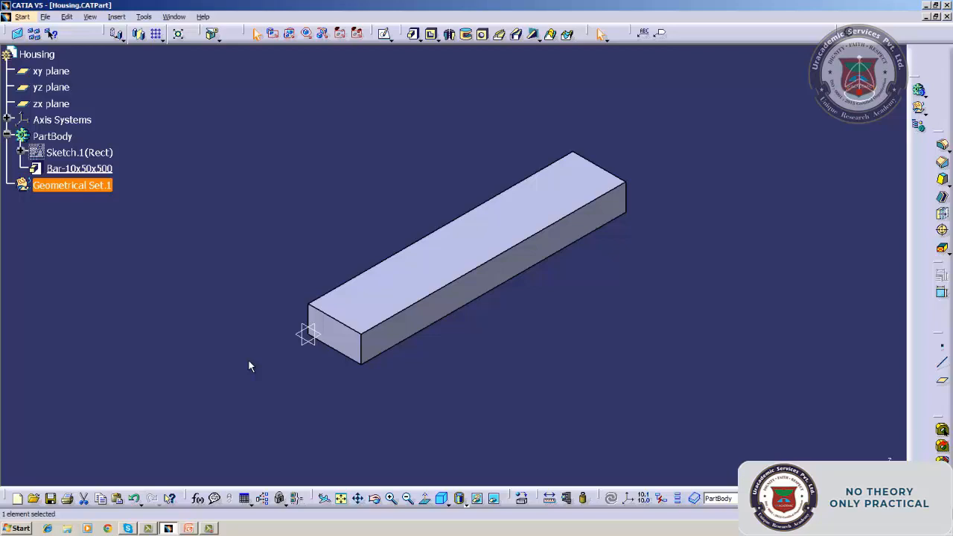
Edit the pad definition of Bar-10x50x500 to use a mirrored extent and a reversed direction.
{"action": "right_click", "coordinate": [105, 168]}
{"action": "mouse_move", "coordinate": [128, 402]}
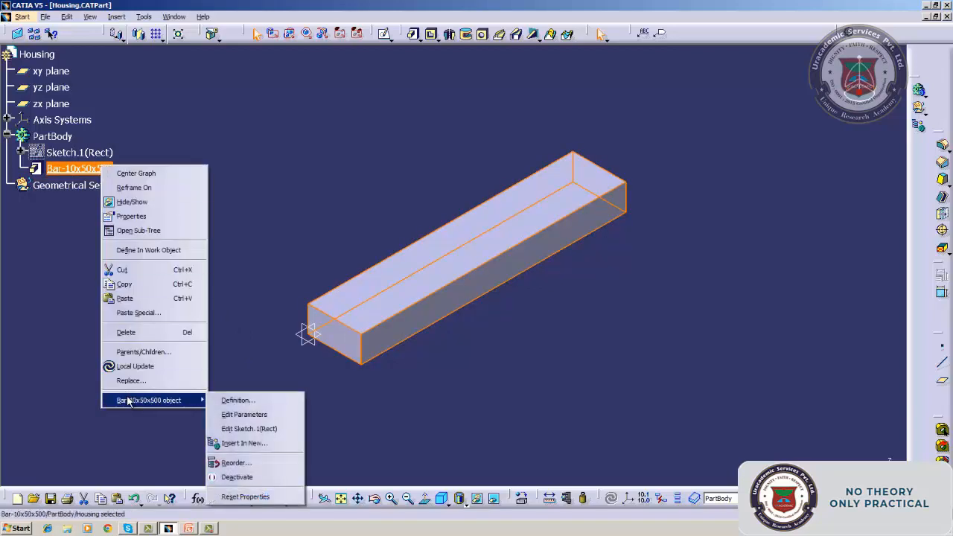
{"action": "left_click", "coordinate": [257, 400]}
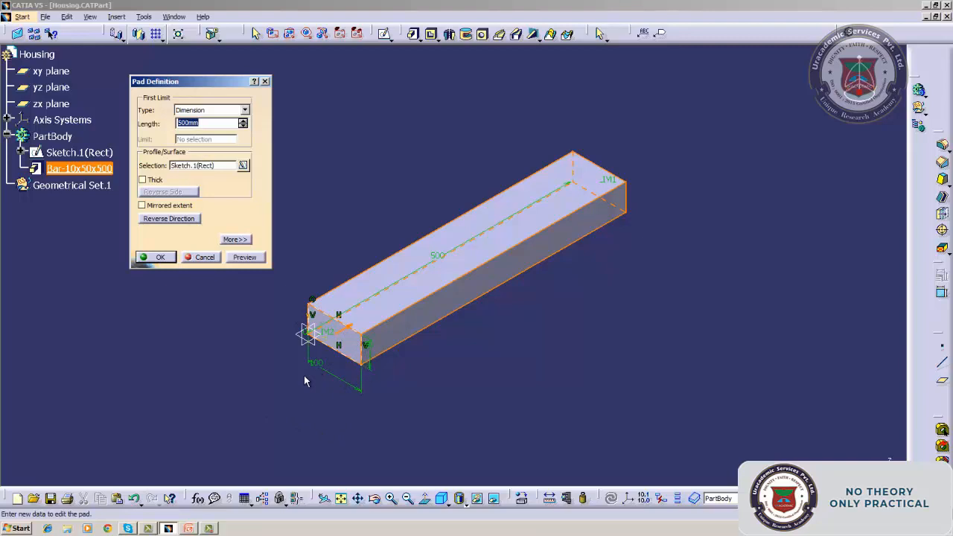
{"action": "left_click", "coordinate": [179, 209]}
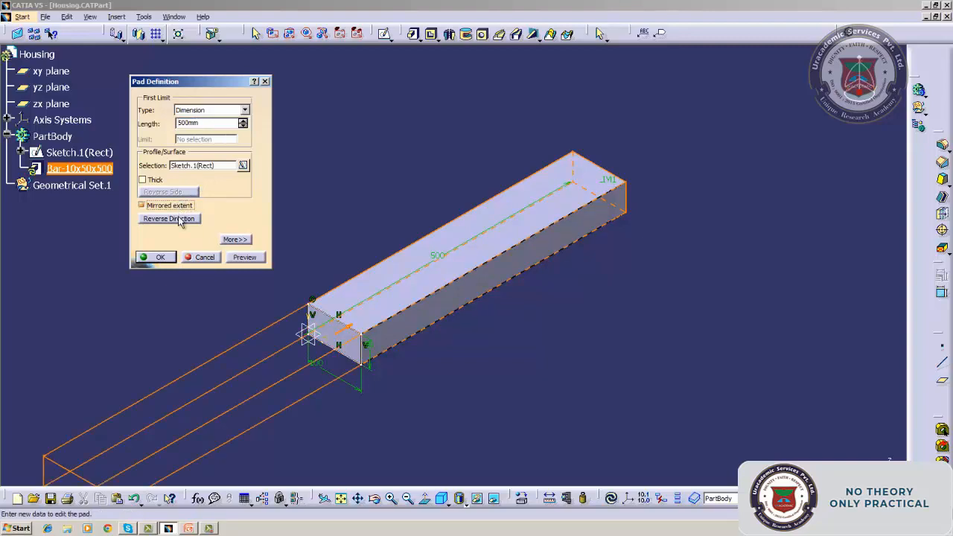
{"action": "left_click", "coordinate": [179, 218]}
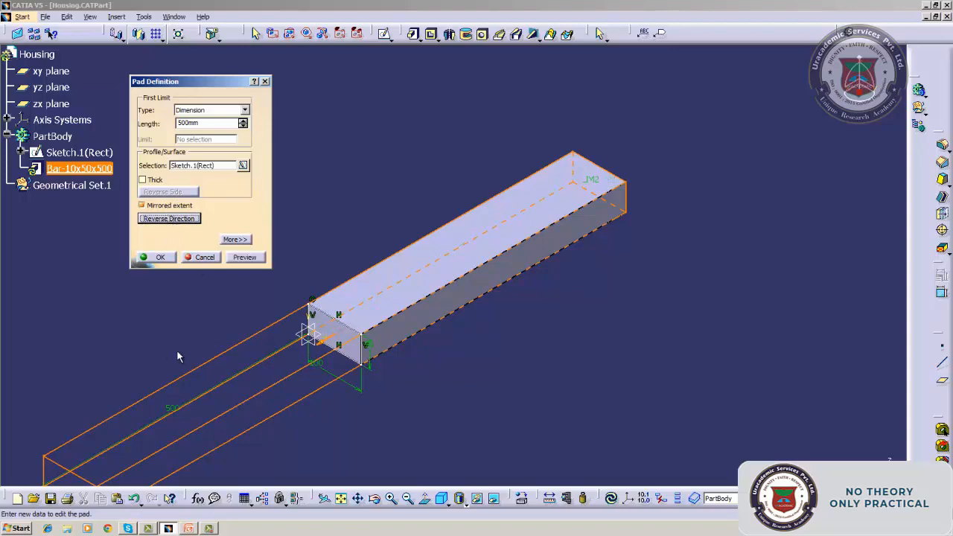
{"action": "left_click", "coordinate": [164, 258]}
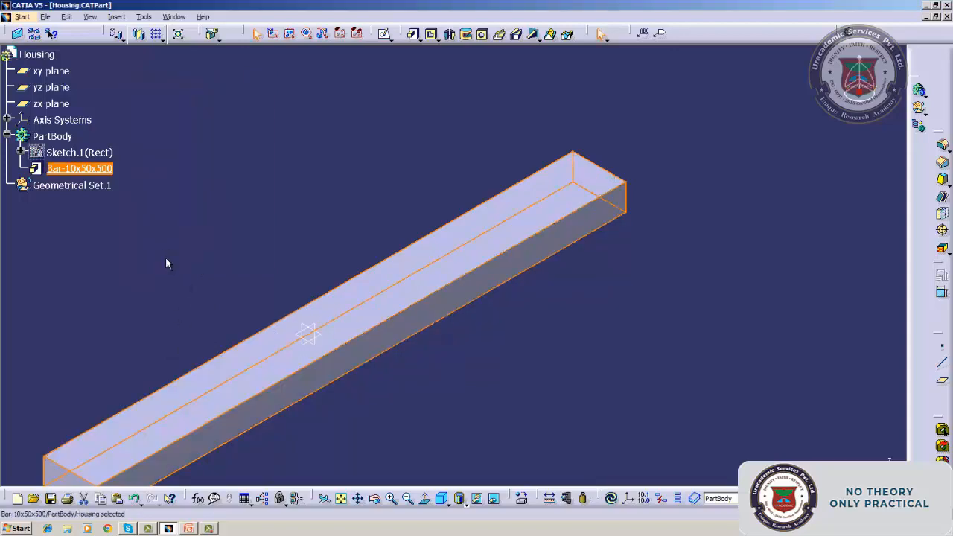
Turn off the mirrored extent of Bar-10x50x500 and reverse its pad direction again.
{"action": "right_click", "coordinate": [97, 168]}
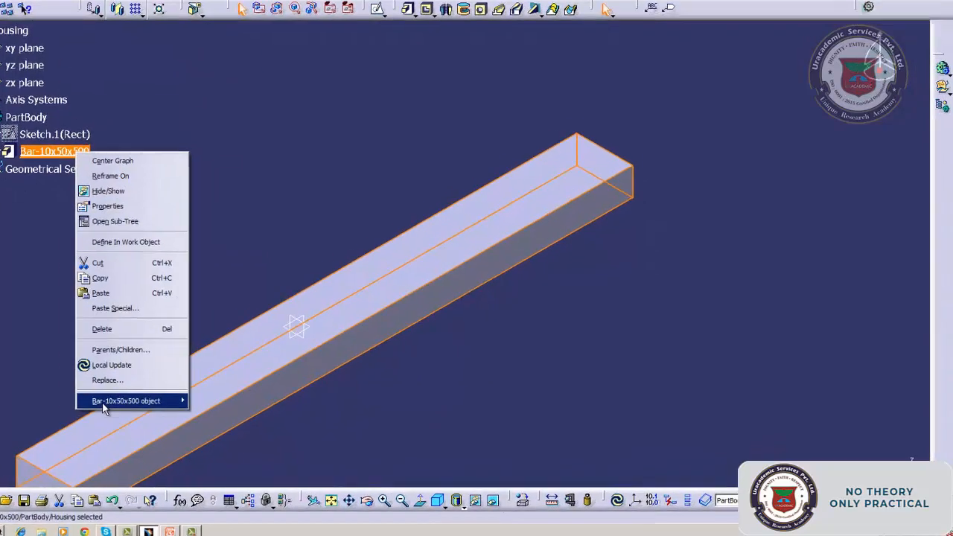
{"action": "mouse_move", "coordinate": [103, 406]}
{"action": "left_click", "coordinate": [213, 402]}
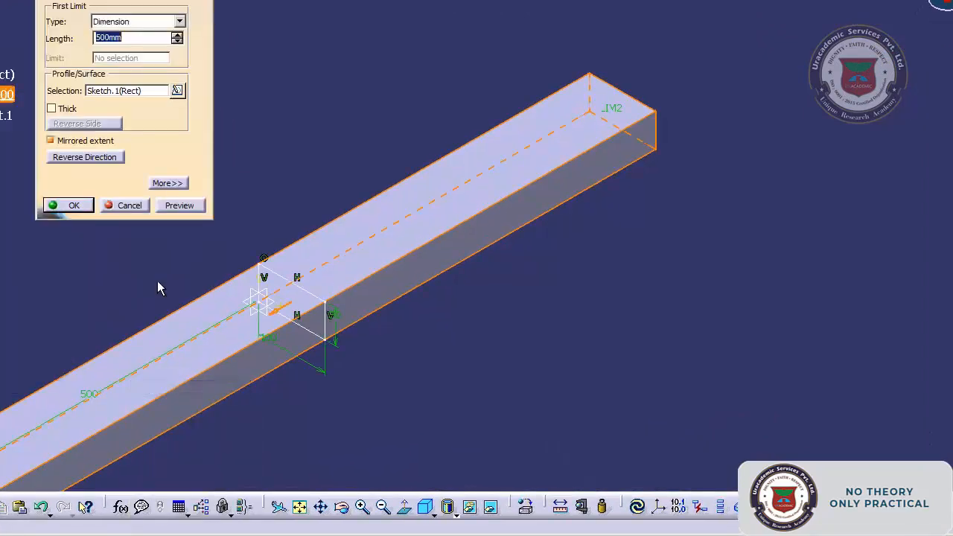
{"action": "left_click", "coordinate": [75, 149]}
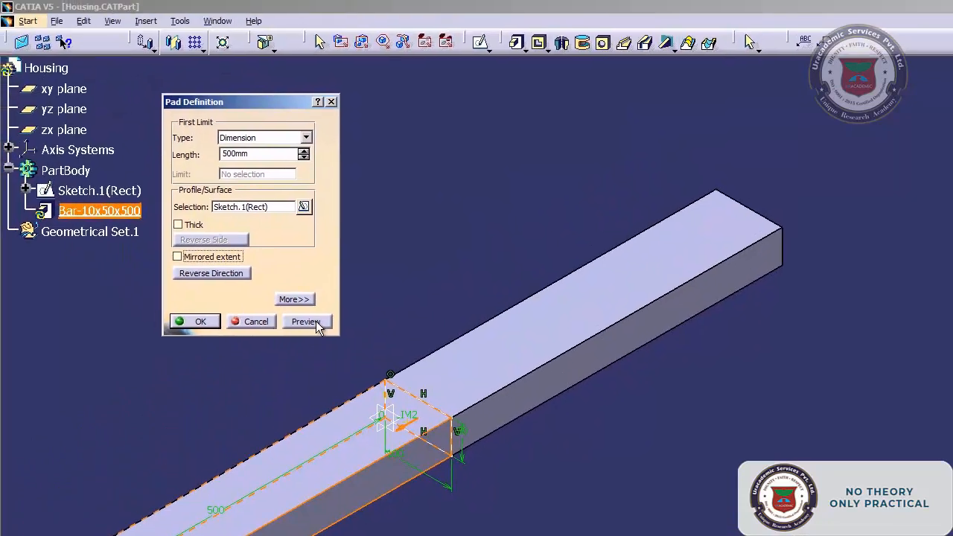
{"action": "left_click", "coordinate": [261, 270]}
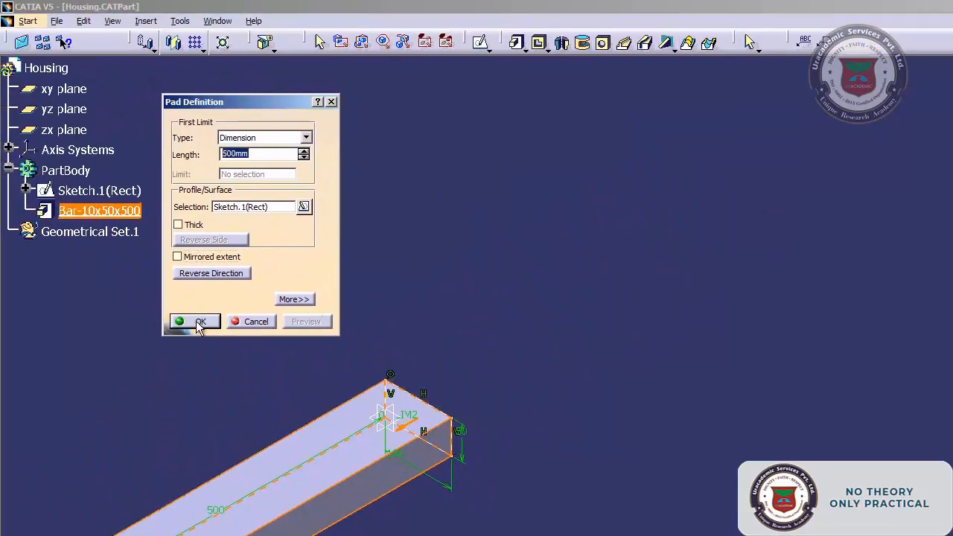
{"action": "left_click", "coordinate": [196, 257]}
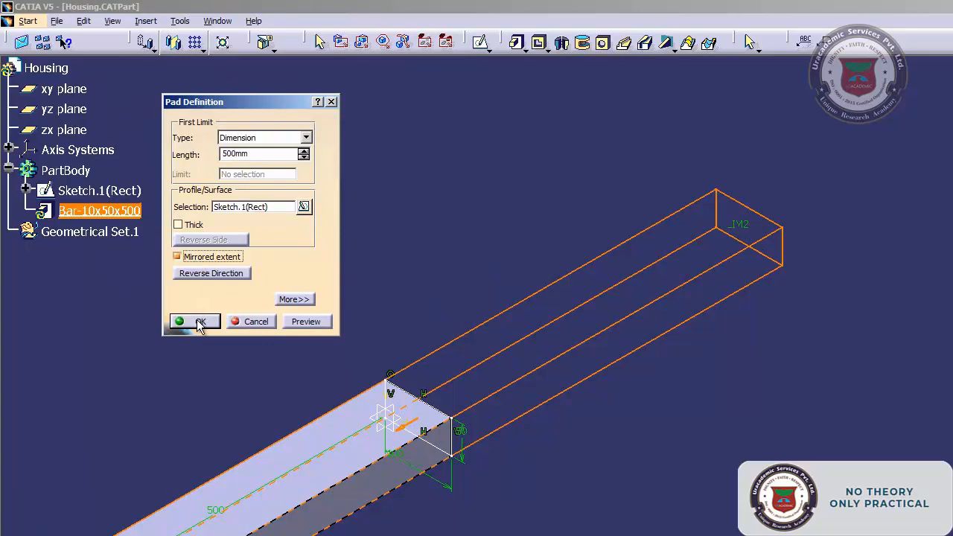
{"action": "left_click", "coordinate": [206, 274]}
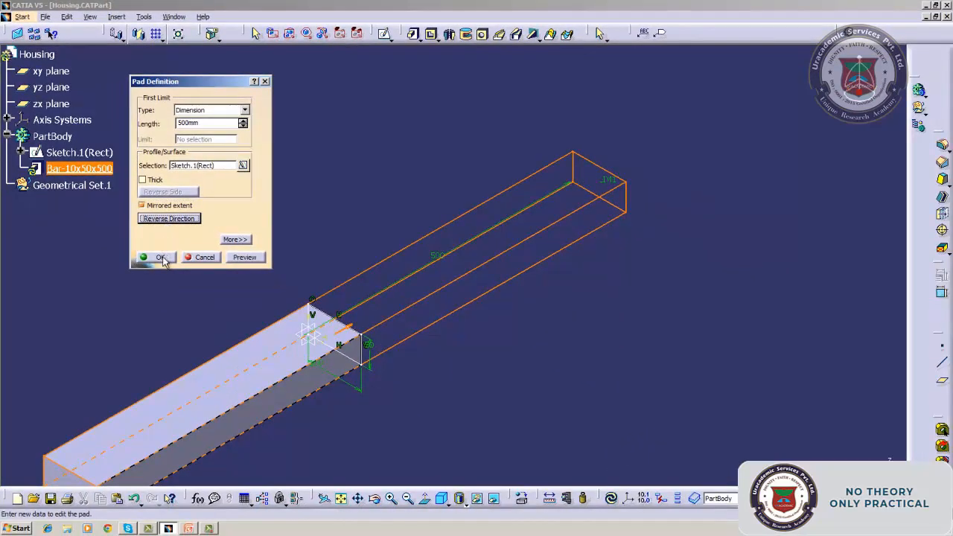
{"action": "left_click", "coordinate": [170, 208]}
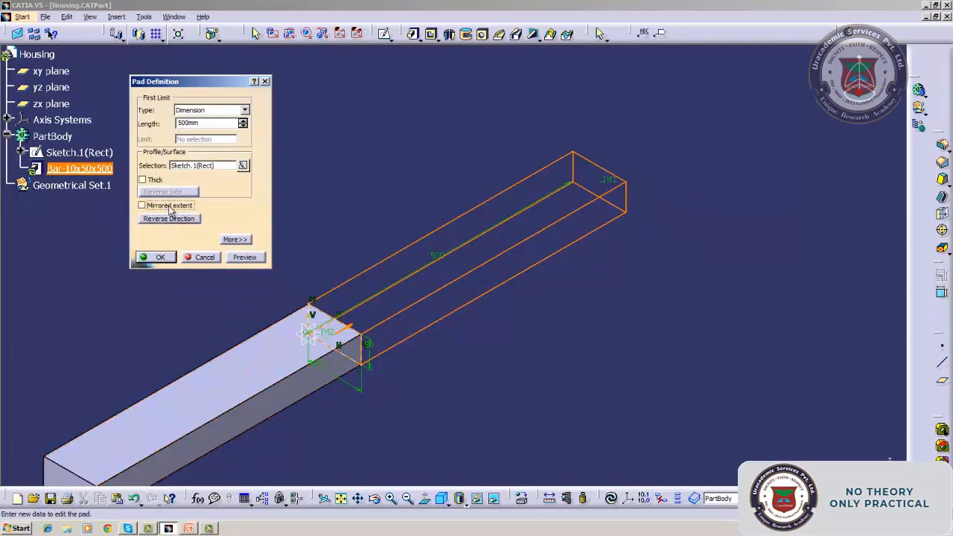
{"action": "left_click", "coordinate": [165, 257]}
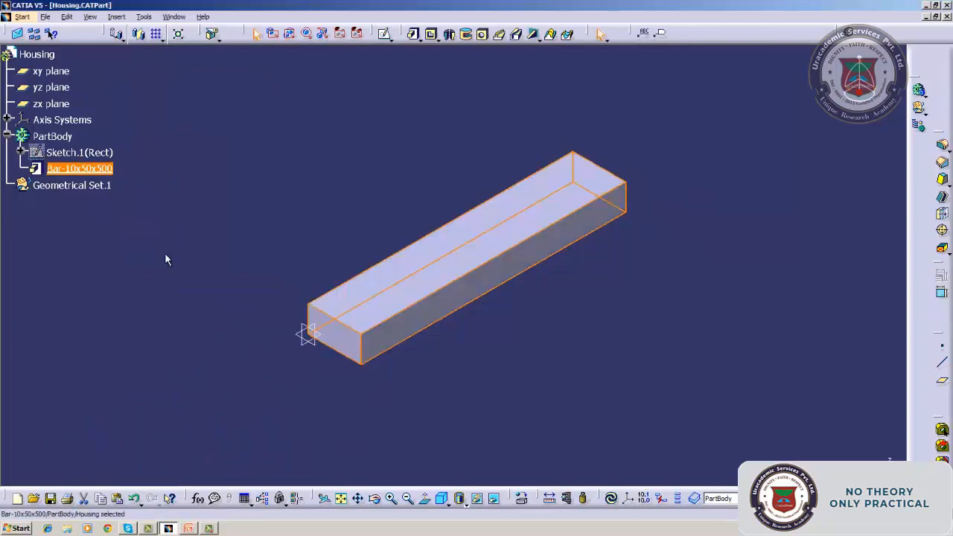
{"action": "left_click", "coordinate": [257, 205]}
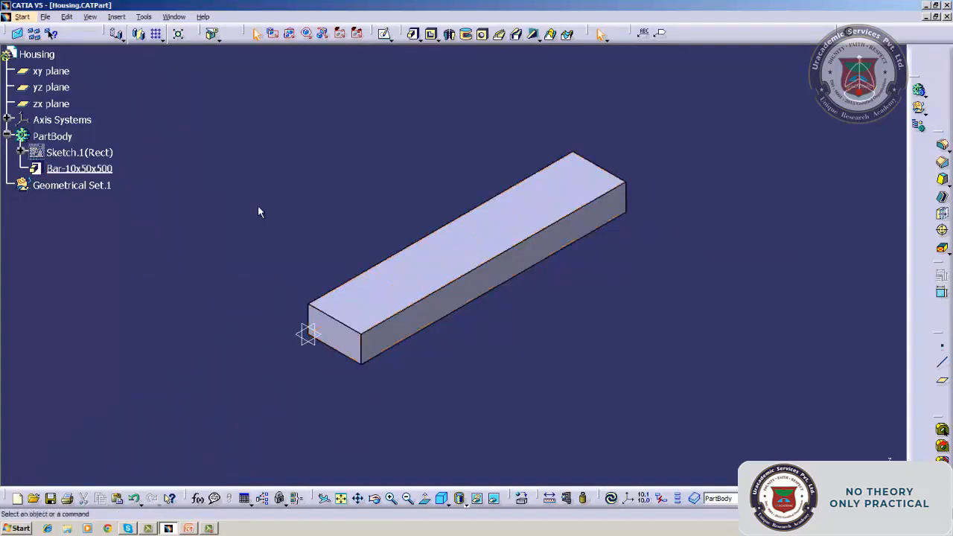
Open the pad definition of Bar-10x50x500 and reverse its extrusion direction twice.
{"action": "right_click", "coordinate": [108, 168]}
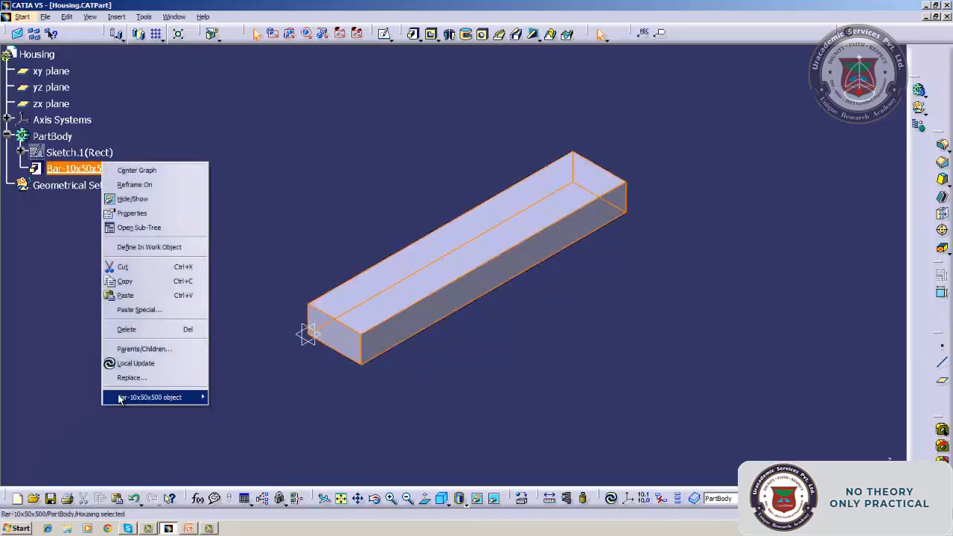
{"action": "mouse_move", "coordinate": [202, 403]}
{"action": "left_click", "coordinate": [237, 397]}
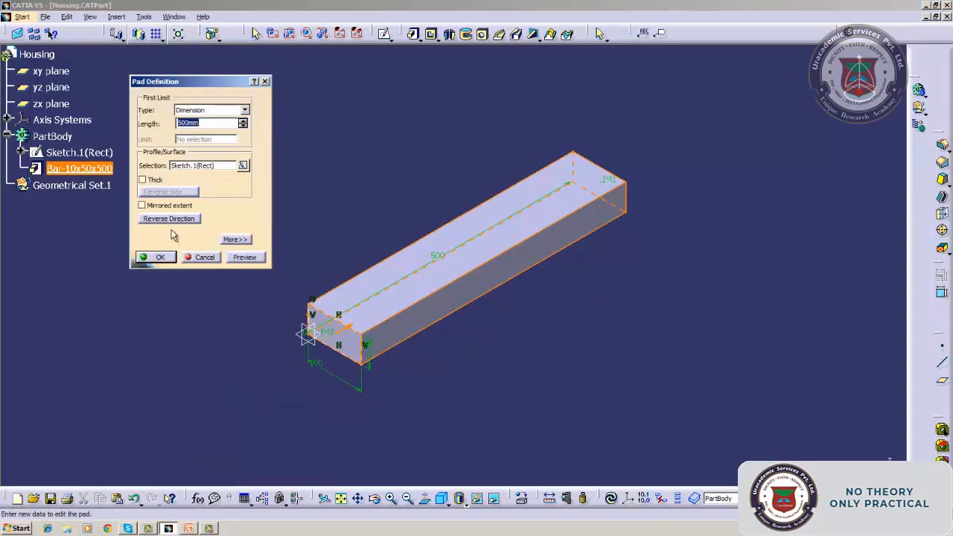
{"action": "left_click", "coordinate": [172, 219]}
{"action": "left_click", "coordinate": [171, 221]}
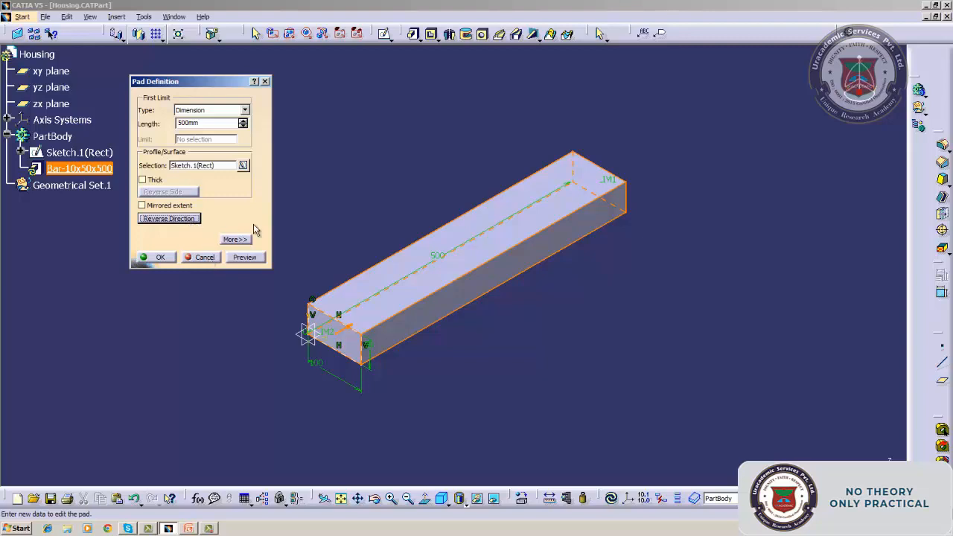
Make Bar-10x50x500 a thick pad and set its second limit length to -100 mm.
{"action": "left_click", "coordinate": [142, 180]}
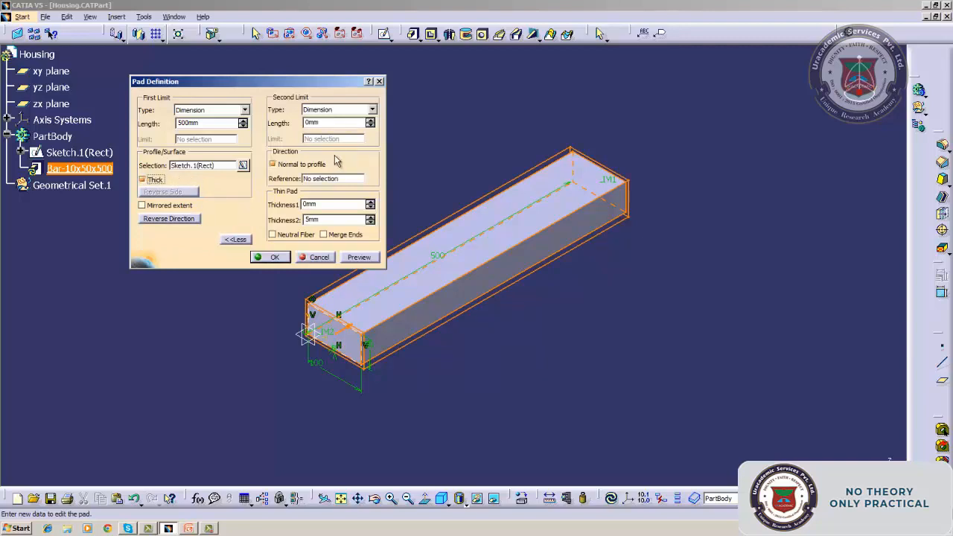
{"action": "left_click", "coordinate": [338, 124]}
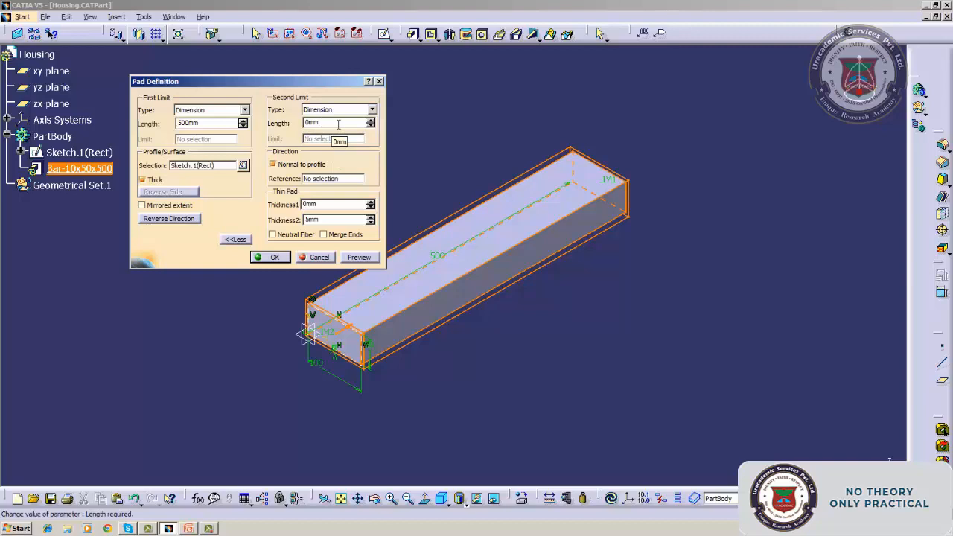
{"action": "key", "text": "BackSpace"}
{"action": "key", "text": "BackSpace"}
{"action": "key", "text": "BackSpace"}
{"action": "type", "text": "-100"}
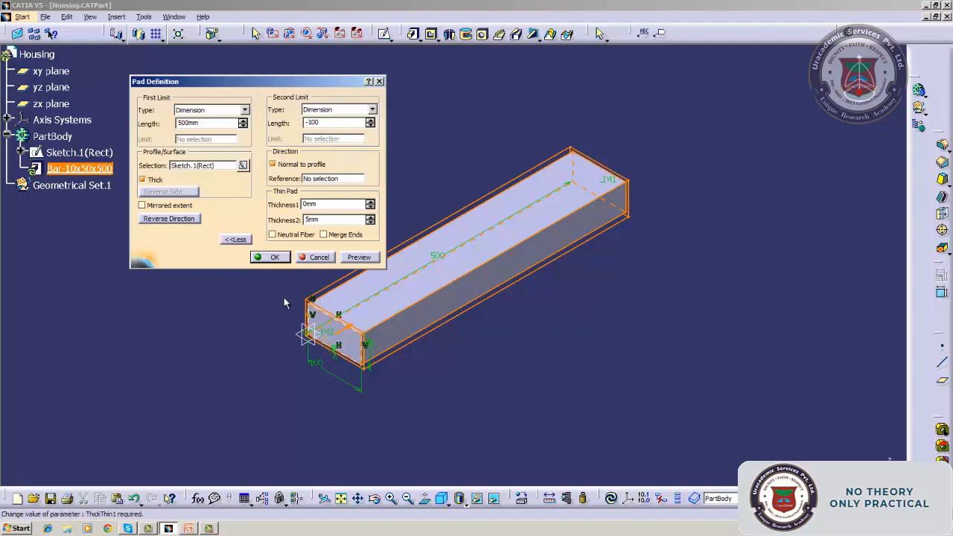
{"action": "left_click", "coordinate": [270, 258]}
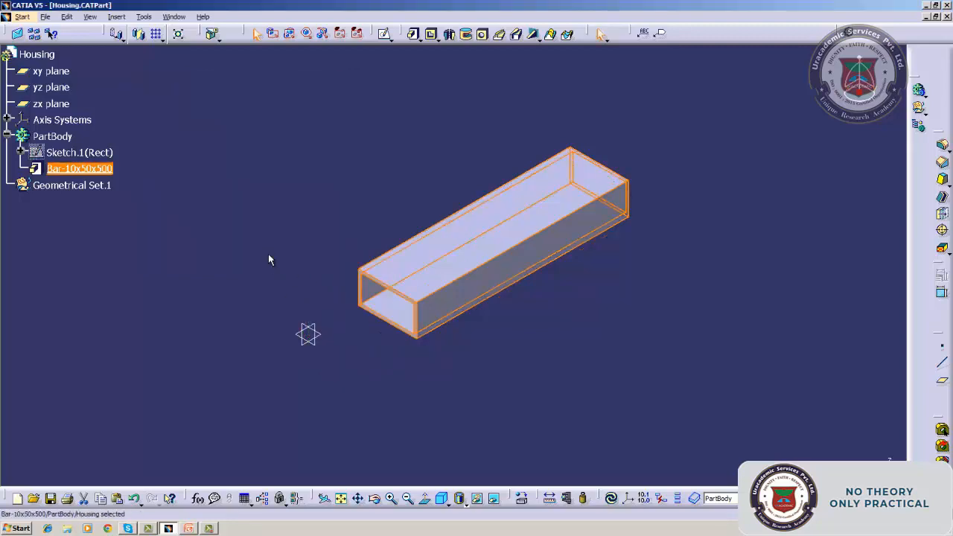
{"action": "left_click", "coordinate": [269, 259]}
Open the pad definition of Bar-10x50x500 and try to apply a Thickness2 of 0 mm.
{"action": "left_click", "coordinate": [100, 168]}
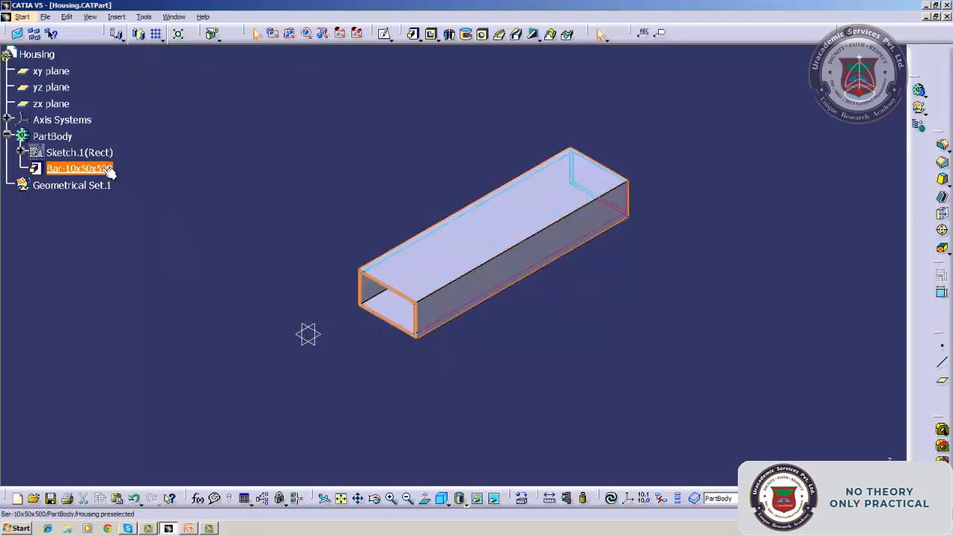
{"action": "right_click", "coordinate": [101, 169]}
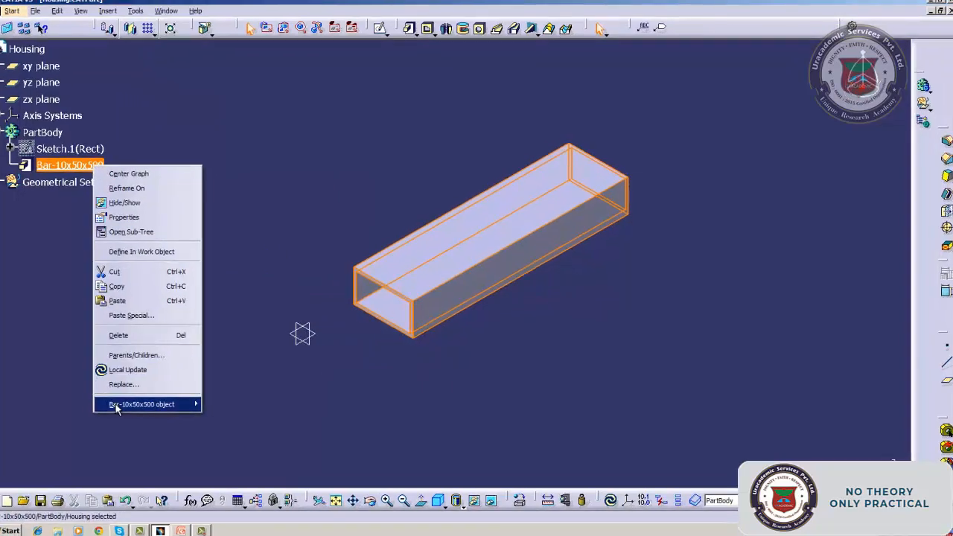
{"action": "mouse_move", "coordinate": [122, 404]}
{"action": "left_click", "coordinate": [291, 409]}
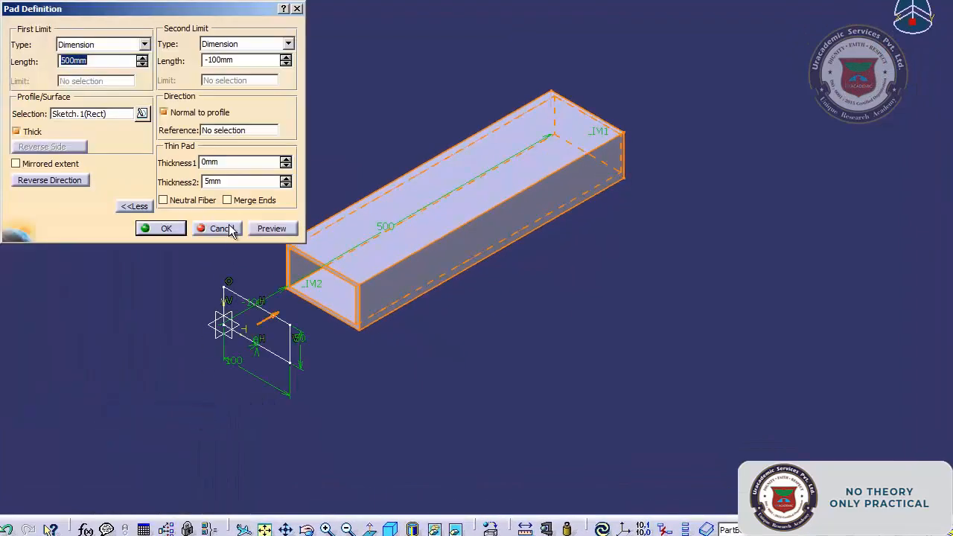
{"action": "left_click", "coordinate": [232, 183]}
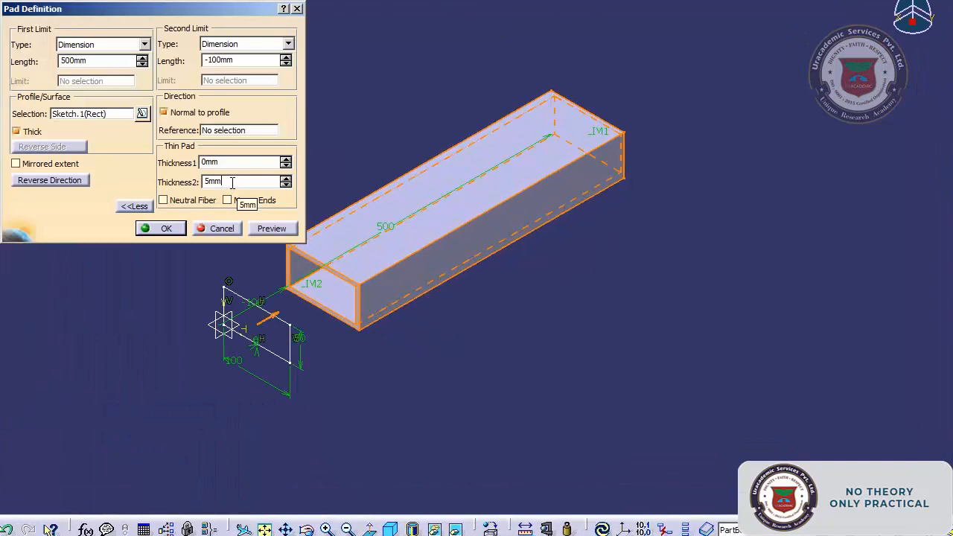
{"action": "key", "text": "BackSpace"}
{"action": "key", "text": "BackSpace"}
{"action": "key", "text": "BackSpace"}
{"action": "type", "text": "0"}
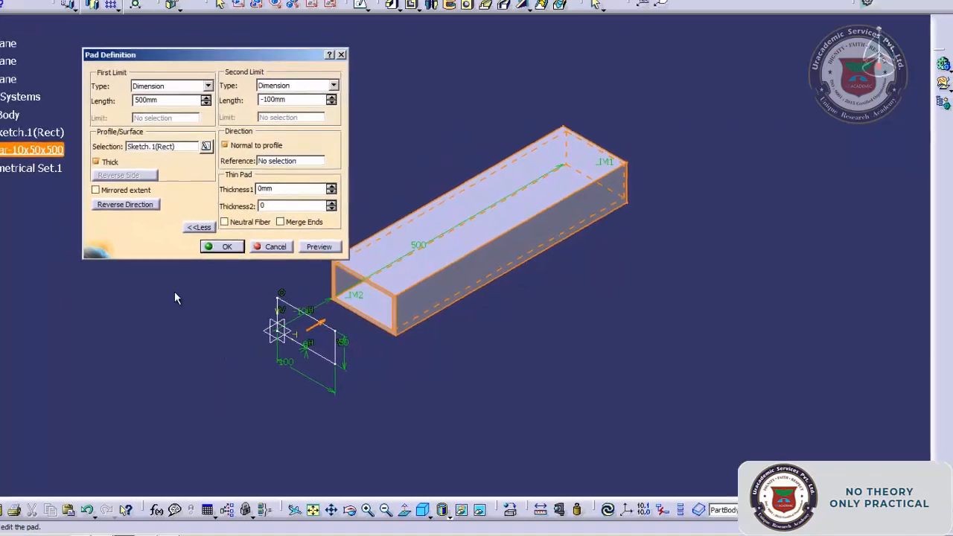
{"action": "left_click", "coordinate": [233, 249]}
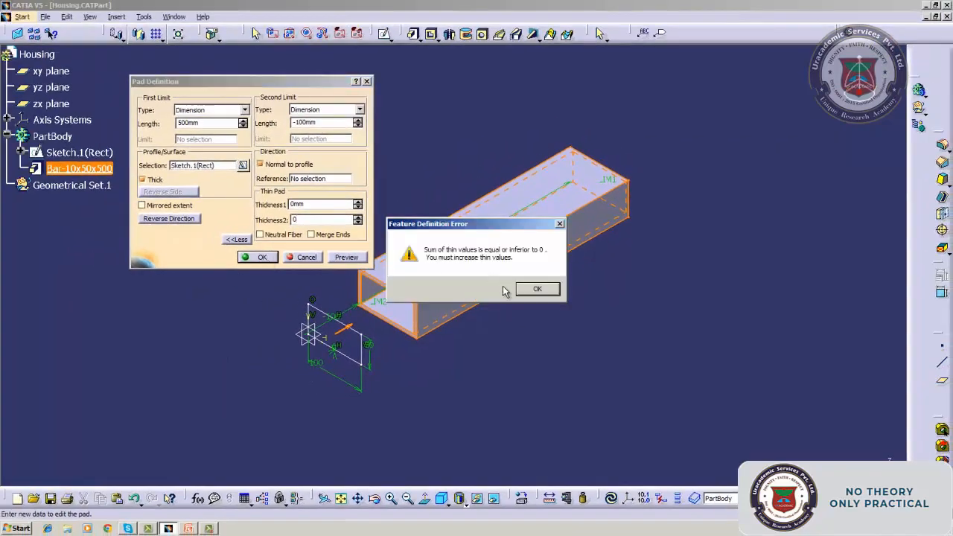
{"action": "left_click", "coordinate": [533, 291]}
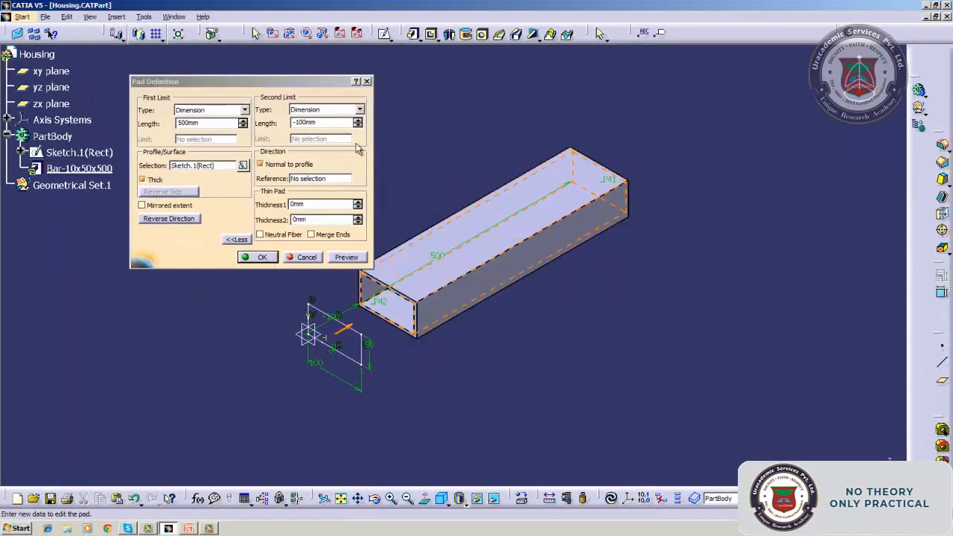
Turn off the Thick option of Bar-10x50x500, apply the pad definition and clear the selection.
{"action": "left_click", "coordinate": [161, 181]}
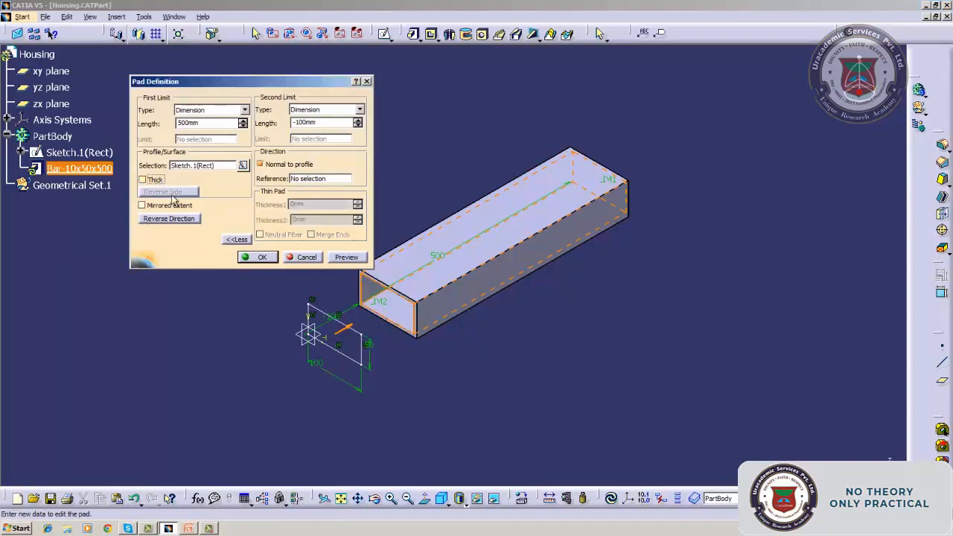
{"action": "left_click", "coordinate": [251, 257]}
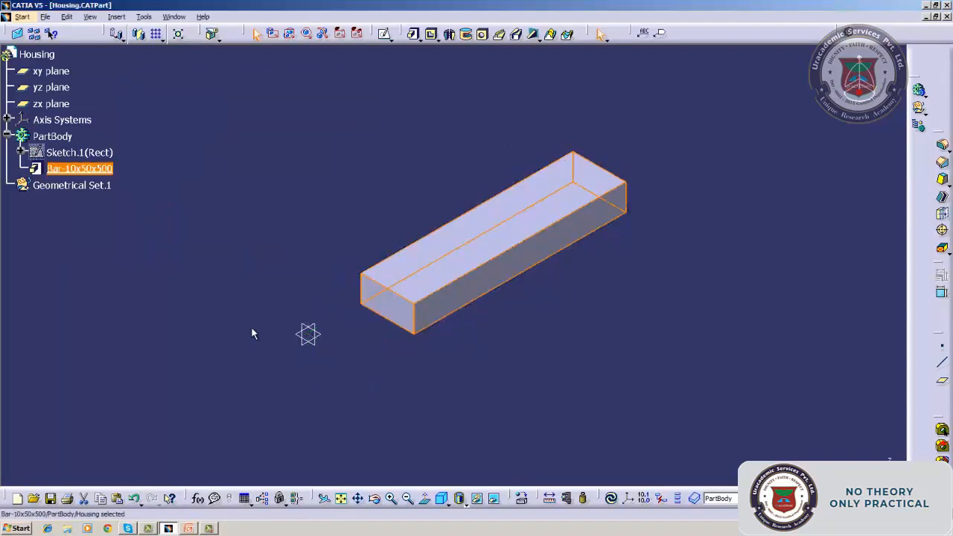
{"action": "left_click", "coordinate": [393, 366]}
Reopen the pad definition of Bar-10x50x500 and enable its Thick option.
{"action": "right_click", "coordinate": [114, 171]}
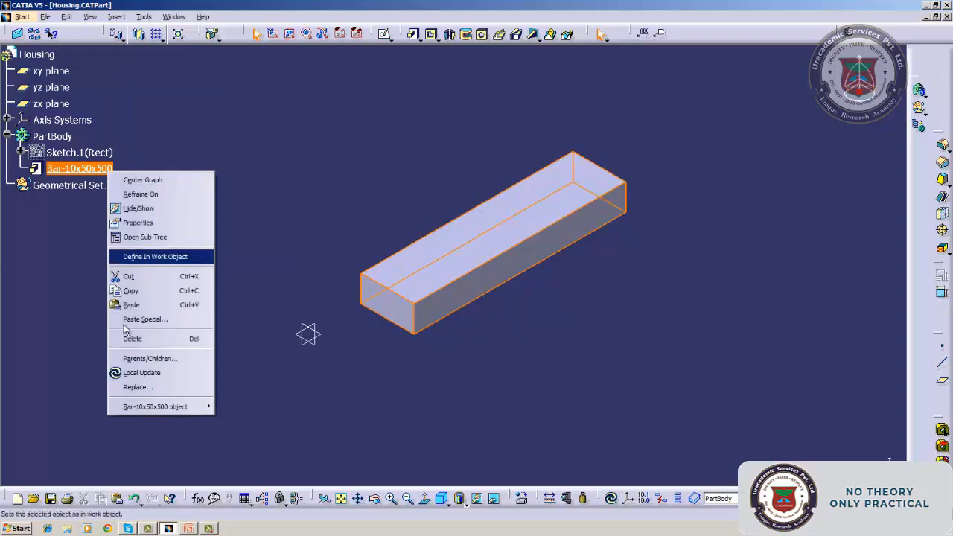
{"action": "mouse_move", "coordinate": [137, 408]}
{"action": "left_click", "coordinate": [244, 407]}
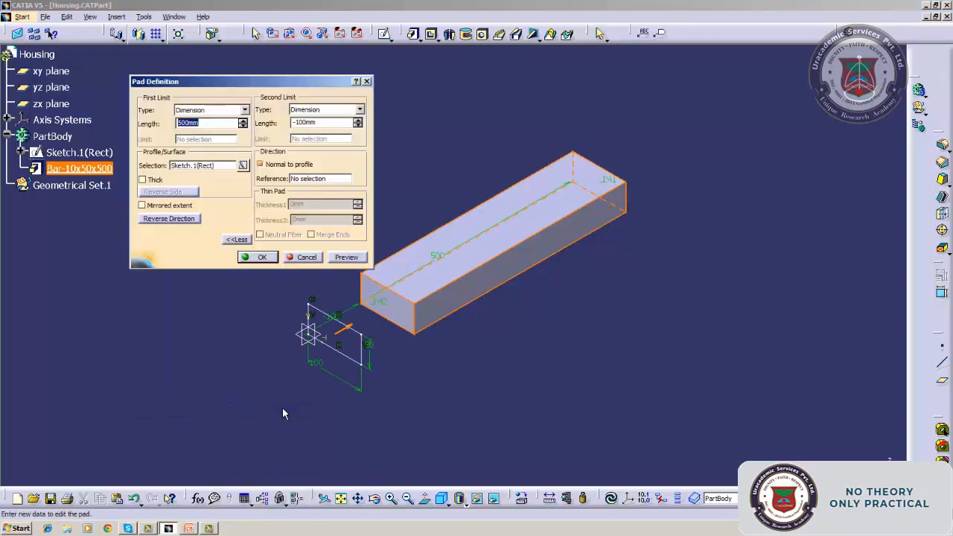
{"action": "left_click", "coordinate": [142, 179]}
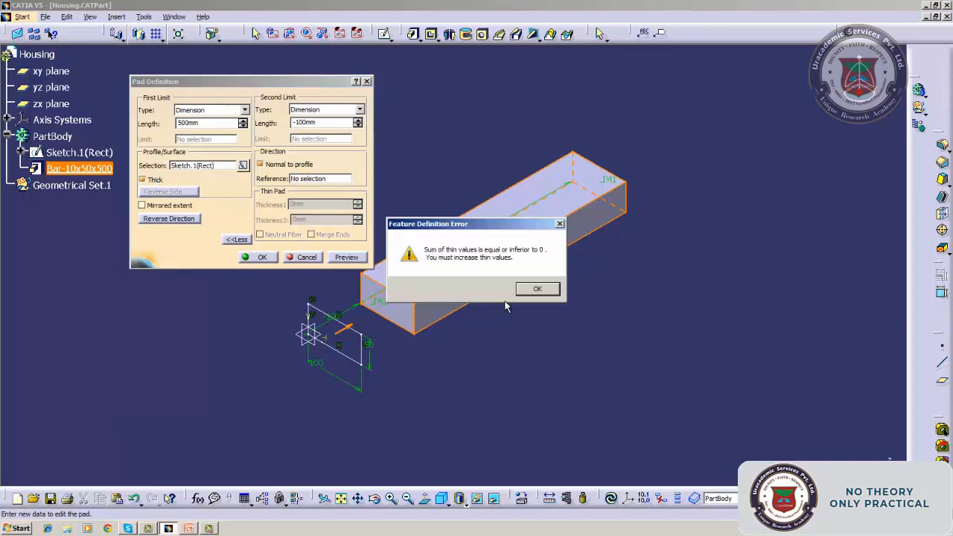
{"action": "left_click", "coordinate": [533, 294]}
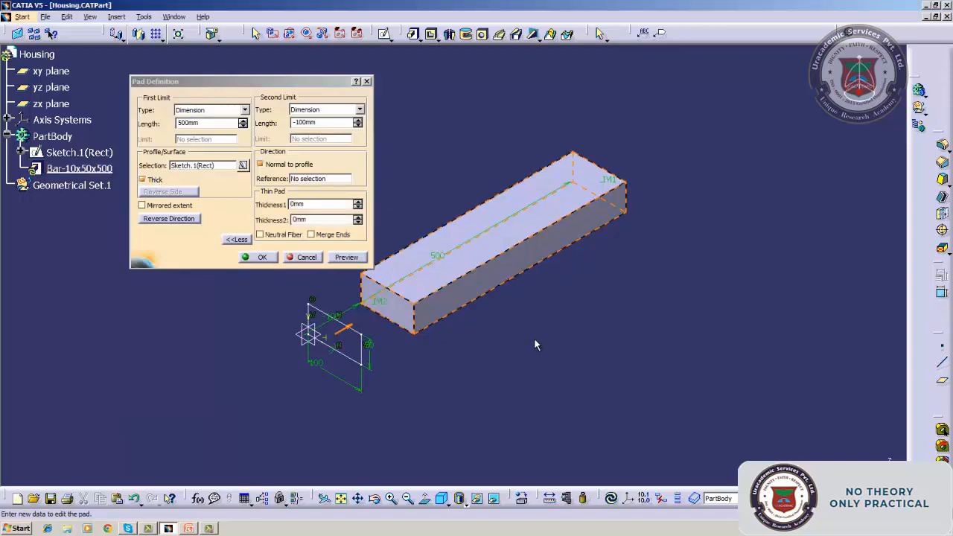
{"action": "left_click", "coordinate": [317, 219]}
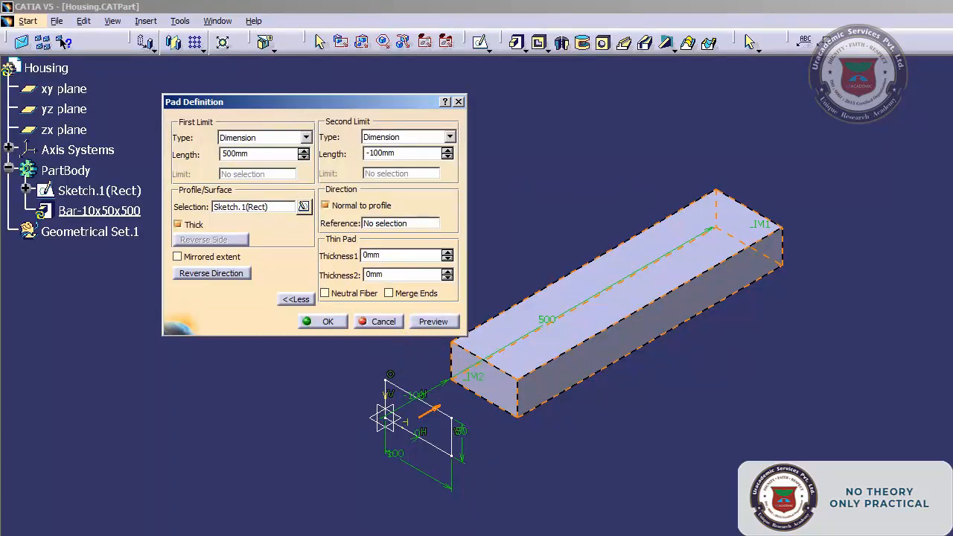
Look at the bar's rectangular profile in the standard front view.
{"action": "left_click", "coordinate": [574, 535]}
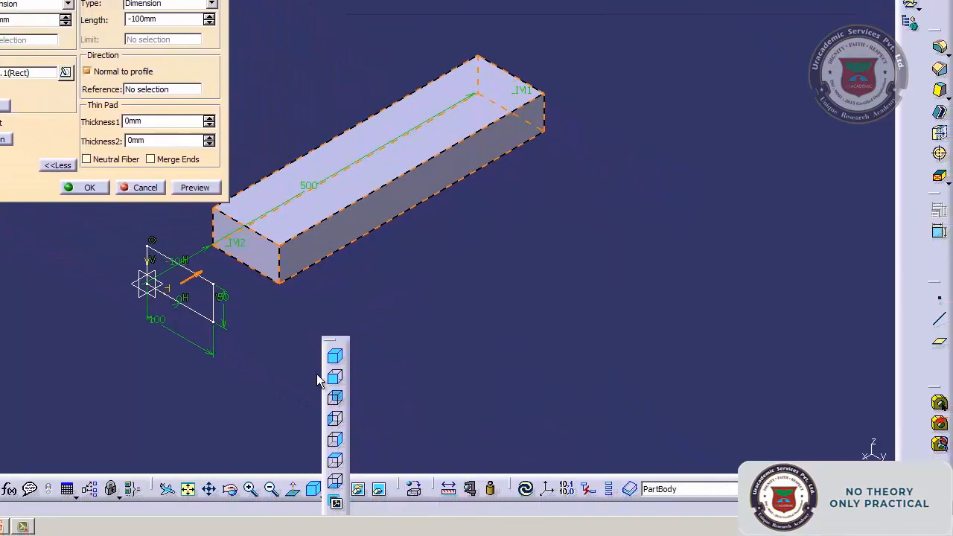
{"action": "left_click", "coordinate": [335, 381]}
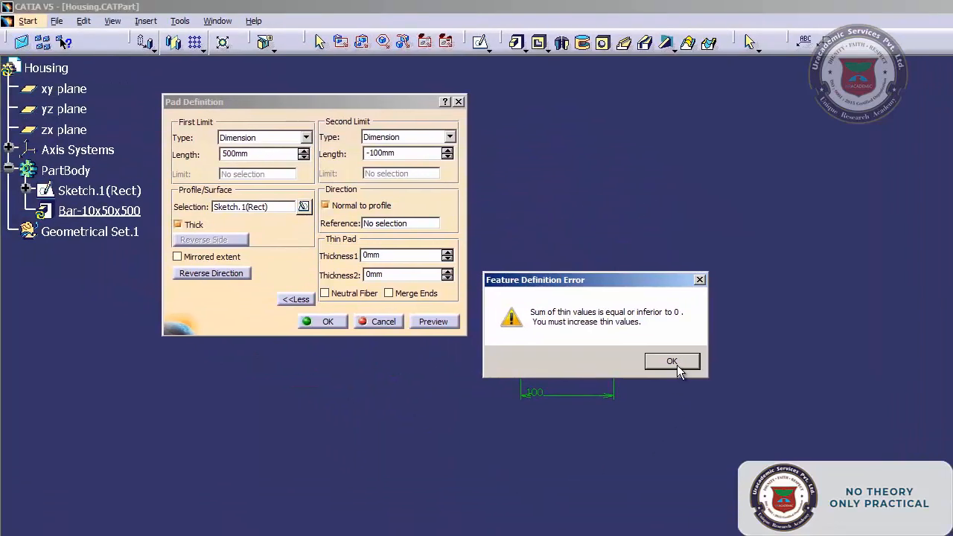
{"action": "left_click", "coordinate": [672, 363]}
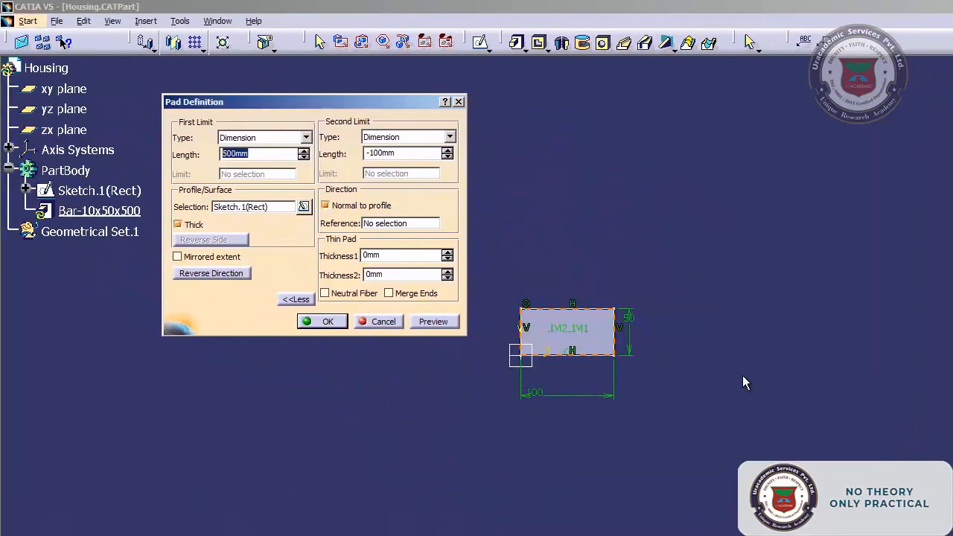
Set the thin pad's Thickness2 to 5 mm.
{"action": "left_click", "coordinate": [394, 274]}
{"action": "key", "text": "BackSpace"}
{"action": "key", "text": "BackSpace"}
{"action": "key", "text": "BackSpace"}
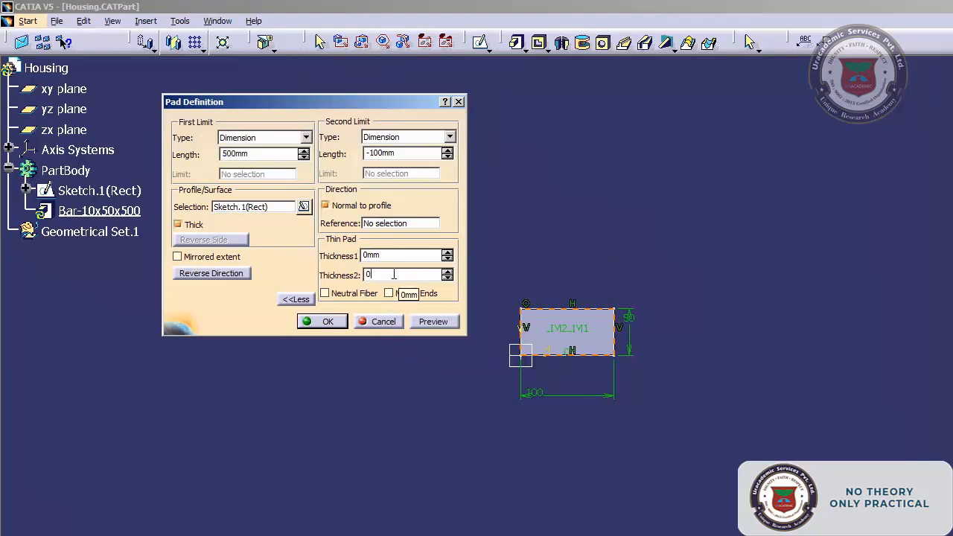
{"action": "type", "text": "5"}
Set the thin pad's Thickness1 to 5 mm and apply the pad definition.
{"action": "left_click", "coordinate": [402, 254]}
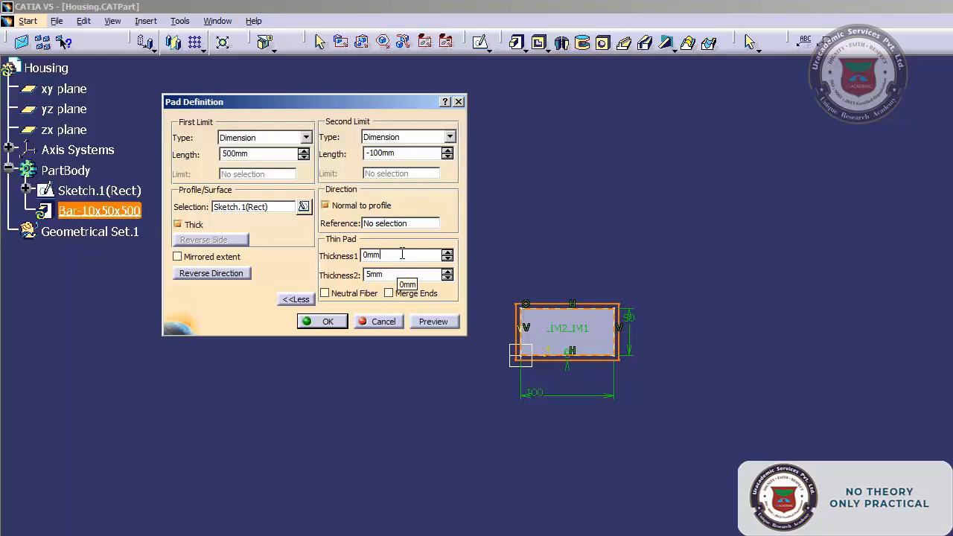
{"action": "key", "text": "BackSpace"}
{"action": "key", "text": "BackSpace"}
{"action": "key", "text": "BackSpace"}
{"action": "type", "text": "5"}
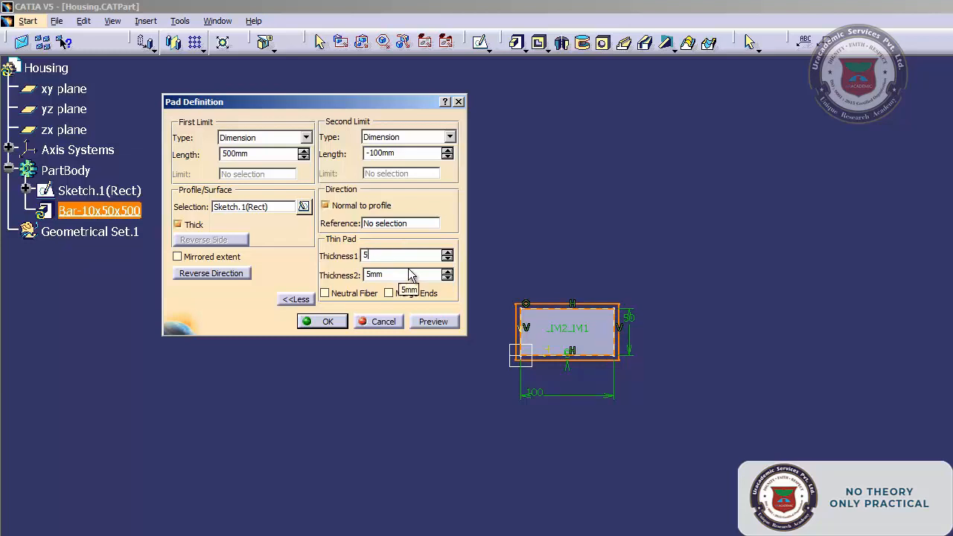
{"action": "left_click", "coordinate": [410, 273]}
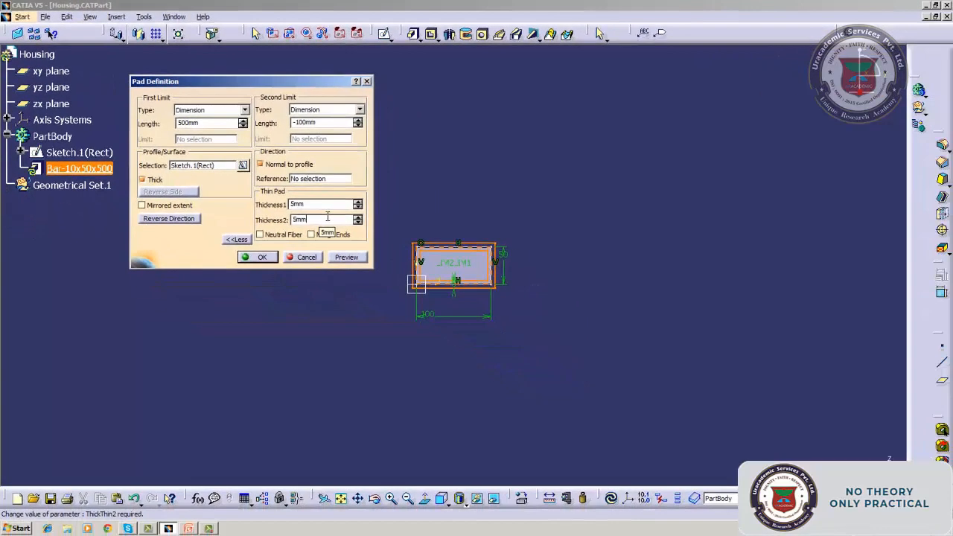
{"action": "left_click", "coordinate": [253, 258]}
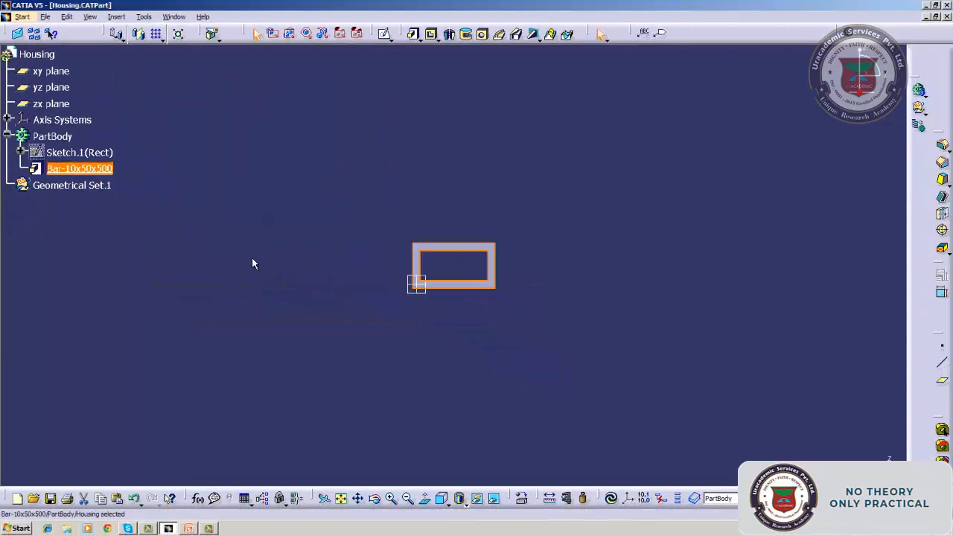
Clear the selection and show the hollow bar in the standard isometric view.
{"action": "left_click", "coordinate": [269, 343]}
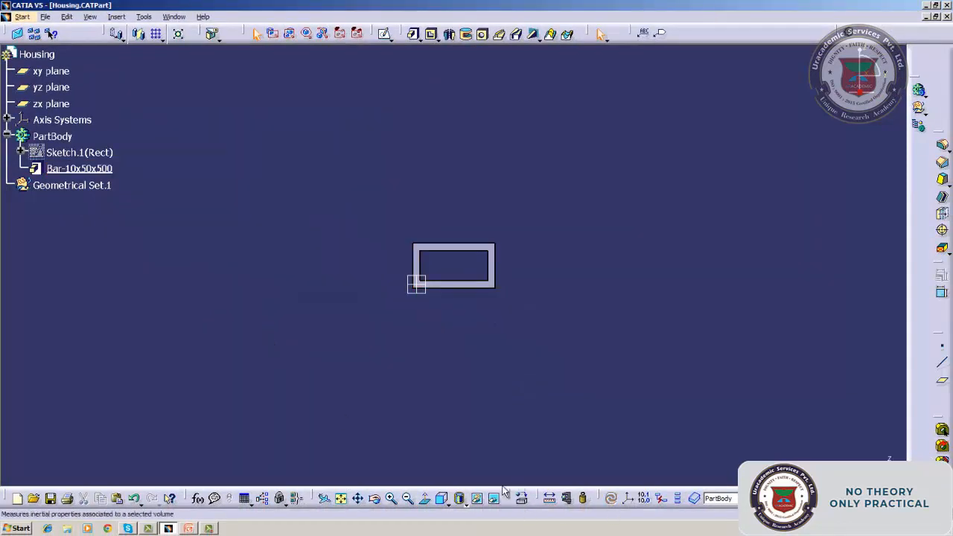
{"action": "left_click", "coordinate": [445, 499]}
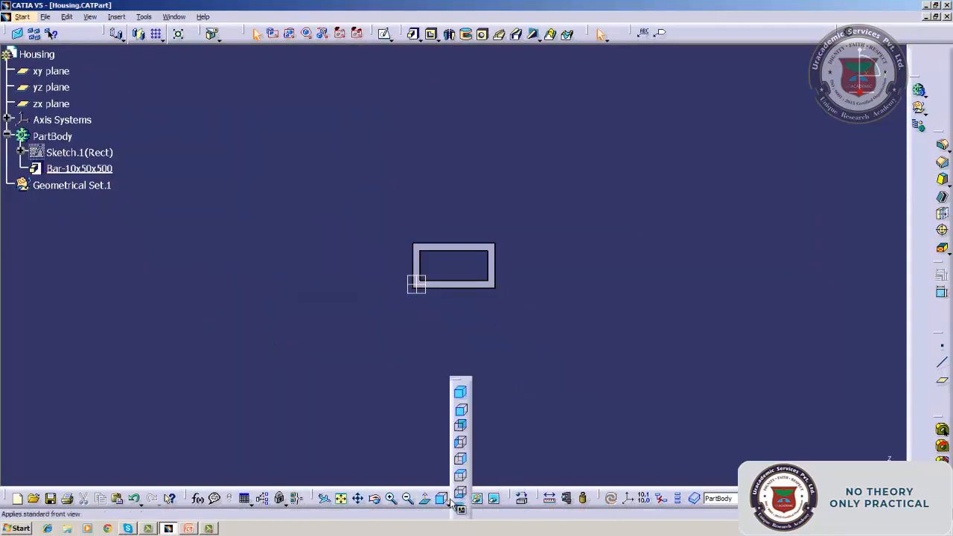
{"action": "left_click", "coordinate": [463, 392]}
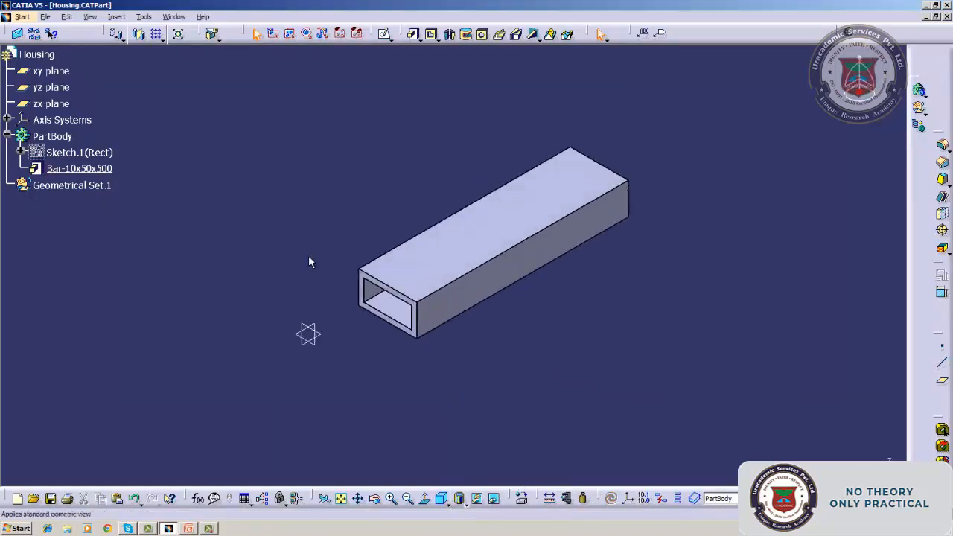
Open the pad definition of Bar-10x50x500 again and set Thickness2 to 0 mm.
{"action": "left_click", "coordinate": [62, 169]}
{"action": "right_click", "coordinate": [63, 169]}
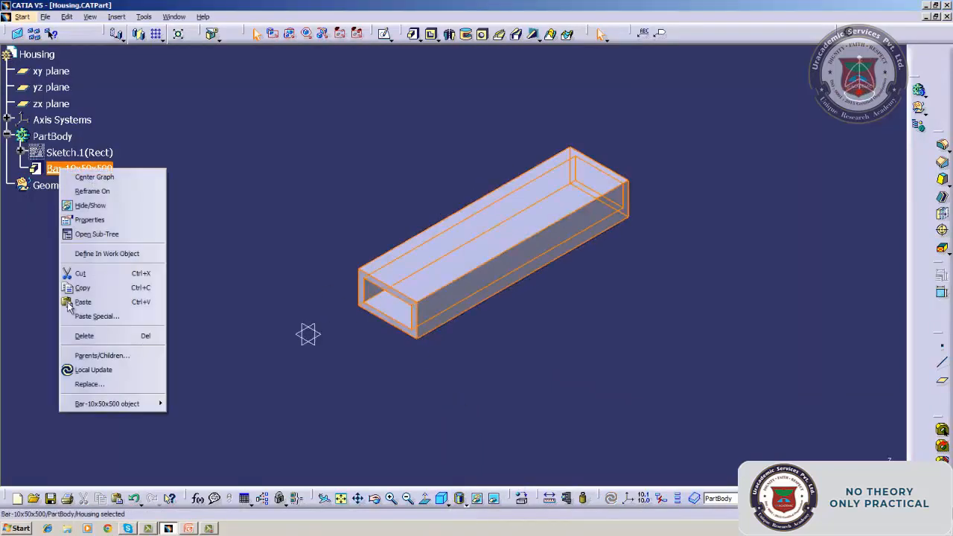
{"action": "mouse_move", "coordinate": [82, 406]}
{"action": "left_click", "coordinate": [183, 408]}
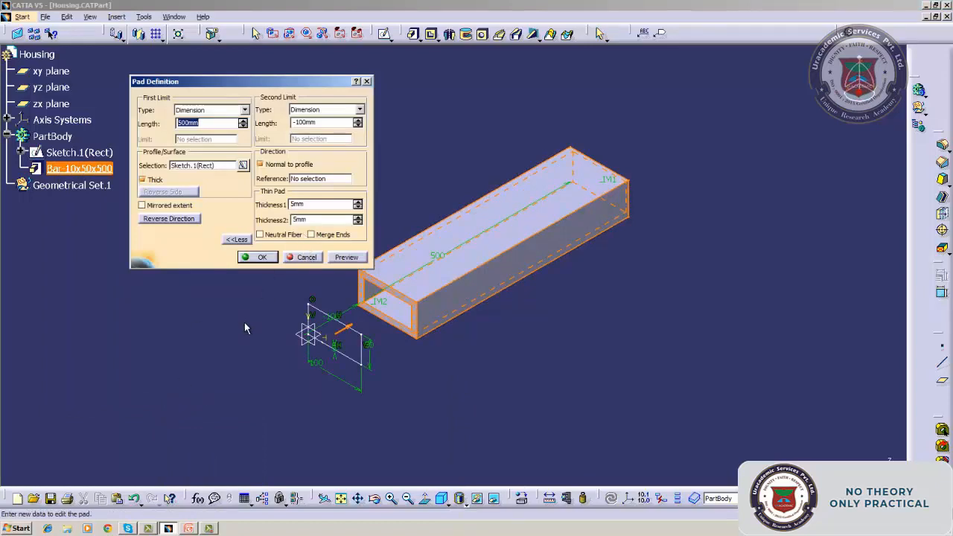
{"action": "left_click", "coordinate": [318, 309]}
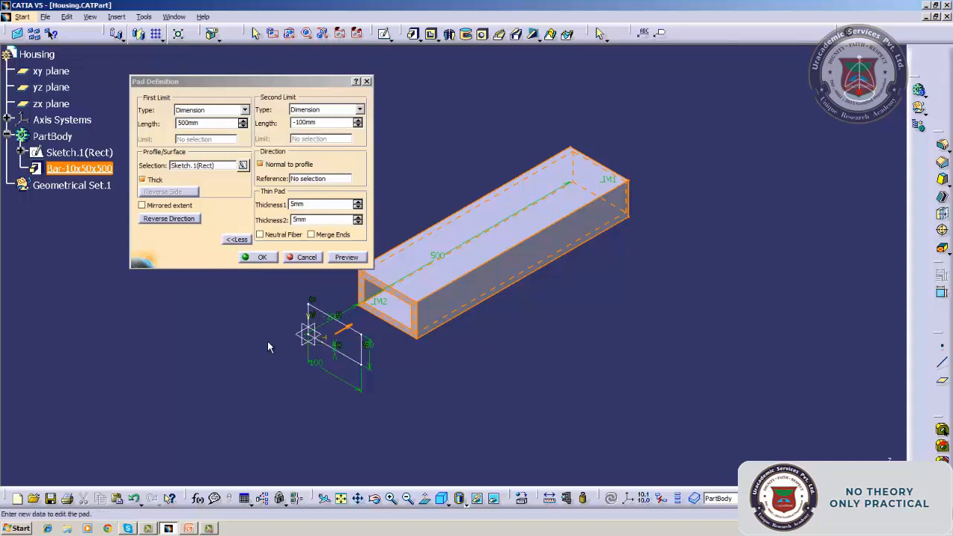
{"action": "left_click", "coordinate": [315, 219]}
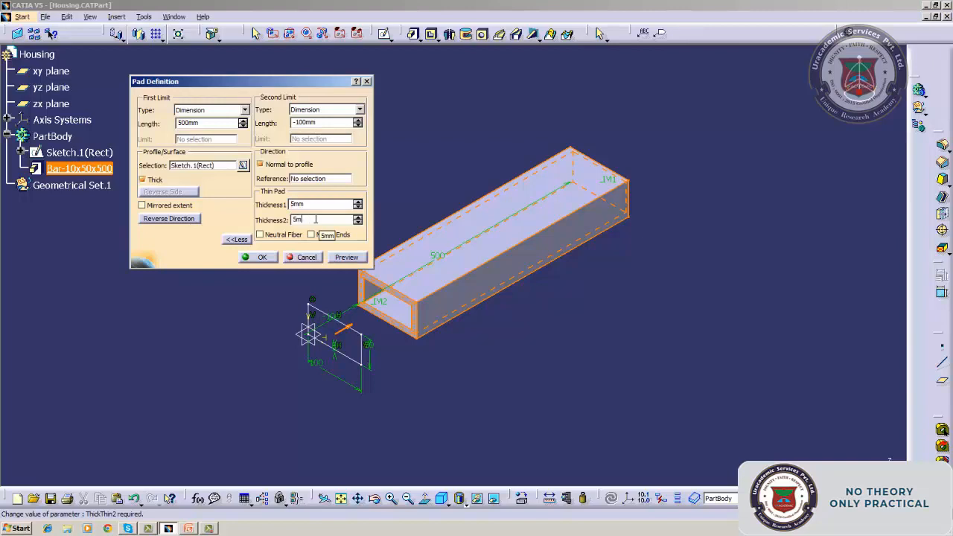
{"action": "double_click", "coordinate": [316, 205]}
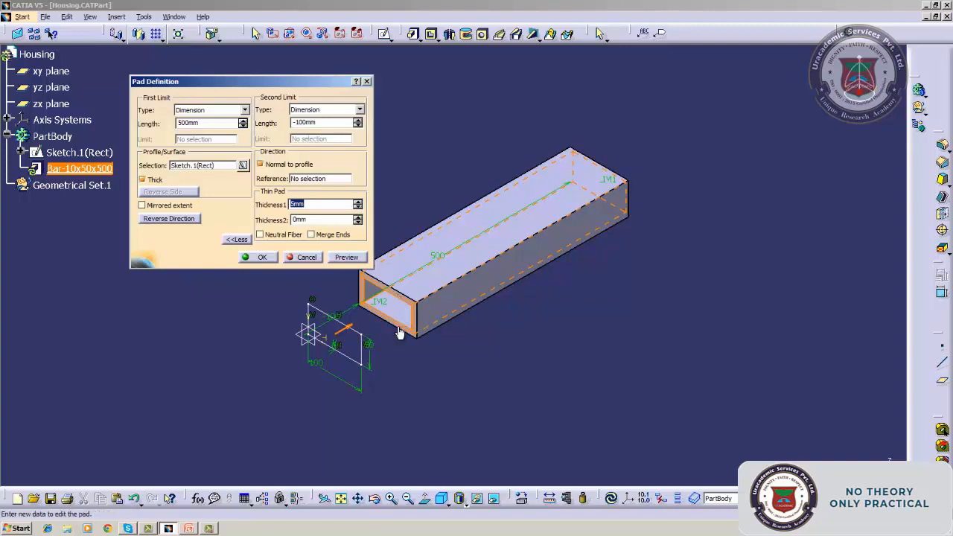
Set the thin pad's Thickness2 to 5 mm and its Thickness1 to 0 mm.
{"action": "left_click", "coordinate": [314, 219]}
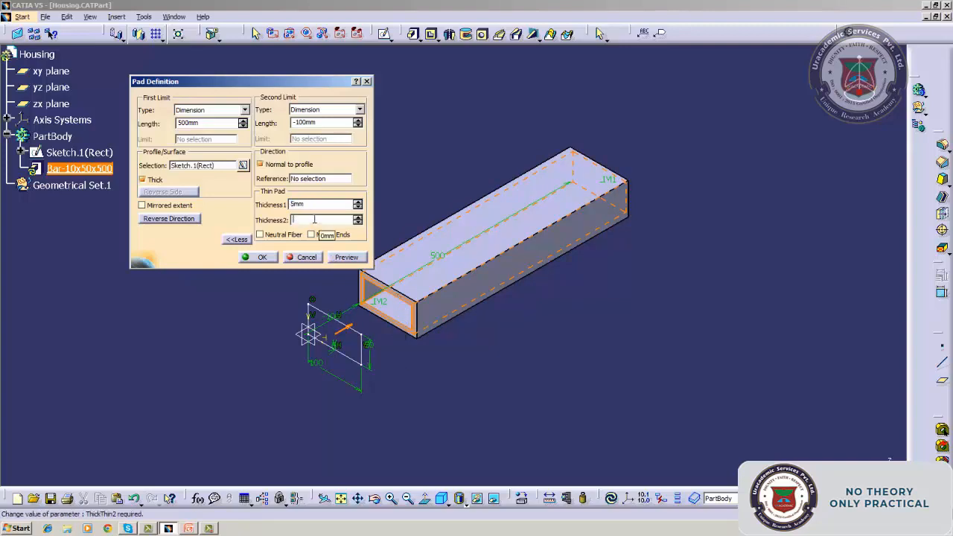
{"action": "type", "text": "5"}
{"action": "left_click", "coordinate": [313, 204]}
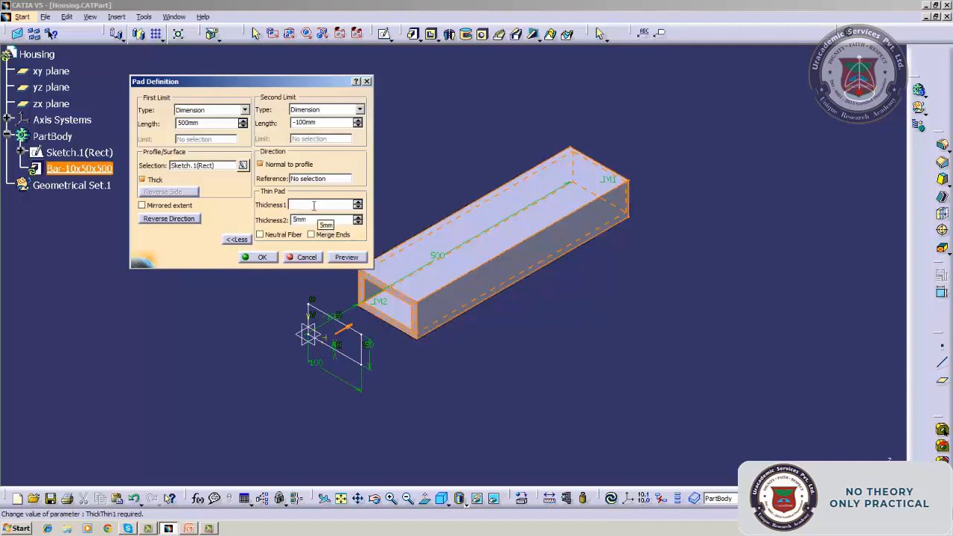
{"action": "left_click", "coordinate": [314, 220]}
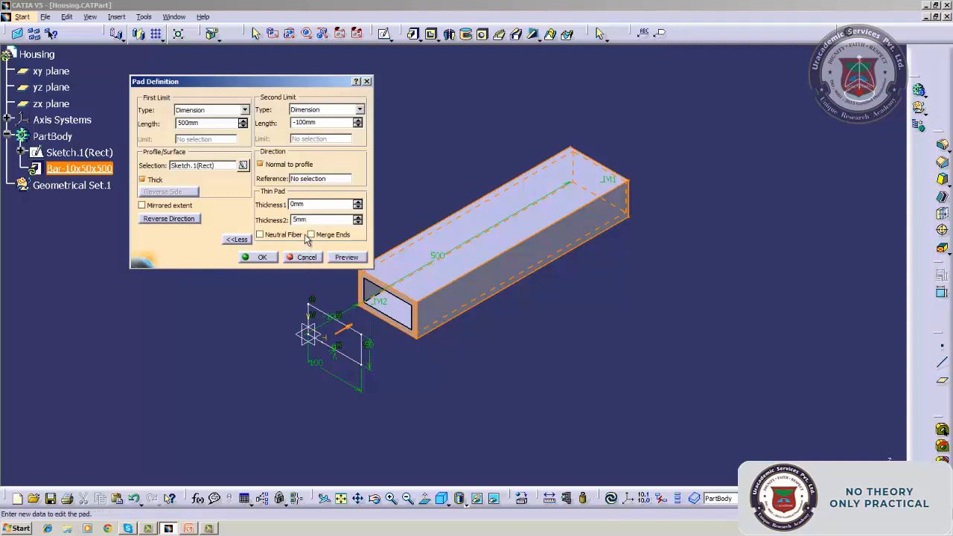
Set the thin pad's Thickness1 to 5 mm and Thickness2 to 0 mm, and apply the pad definition.
{"action": "left_click", "coordinate": [311, 206]}
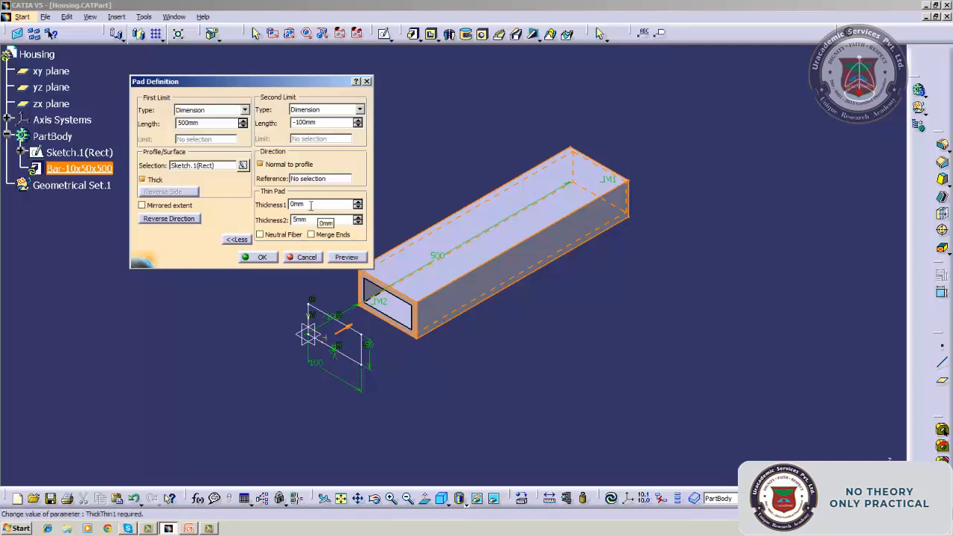
{"action": "key", "text": "BackSpace"}
{"action": "type", "text": "5"}
{"action": "left_click", "coordinate": [311, 221]}
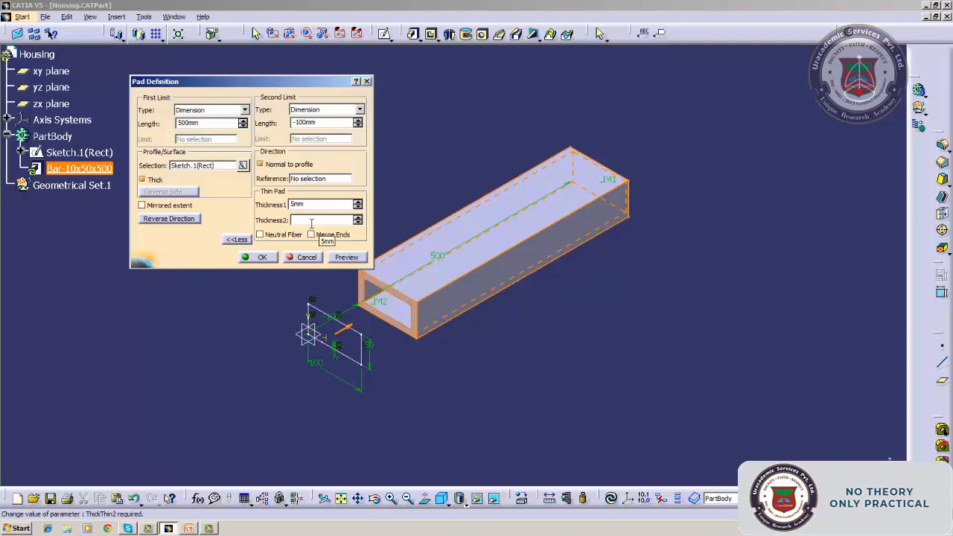
{"action": "type", "text": "0"}
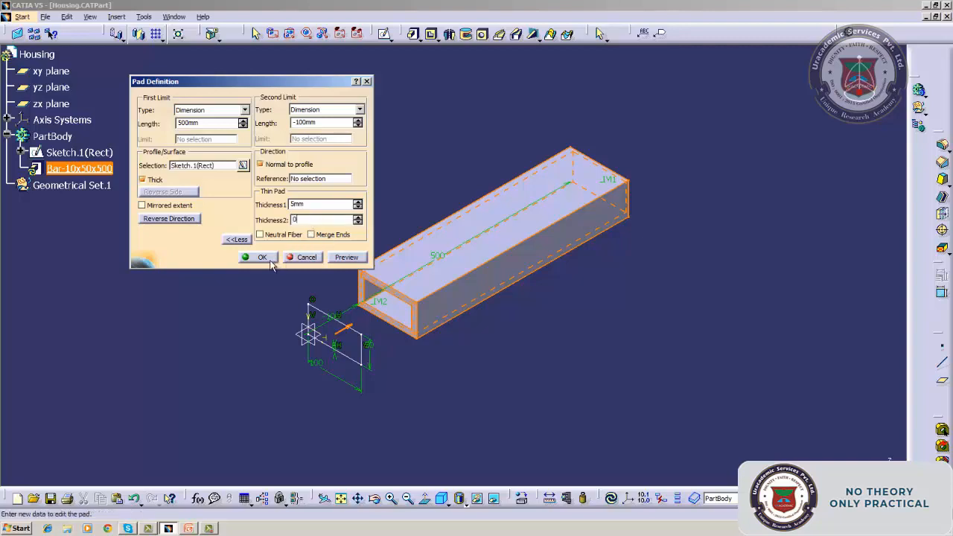
{"action": "left_click", "coordinate": [269, 259]}
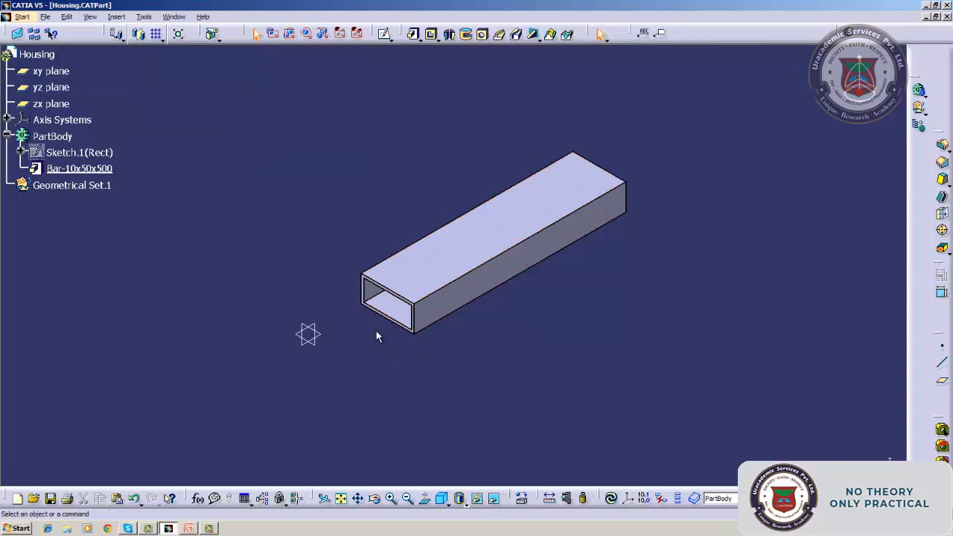
Display the editable parameters of Bar-10x50x500 on the model and leave parameter editing.
{"action": "right_click", "coordinate": [113, 171]}
{"action": "mouse_move", "coordinate": [186, 406]}
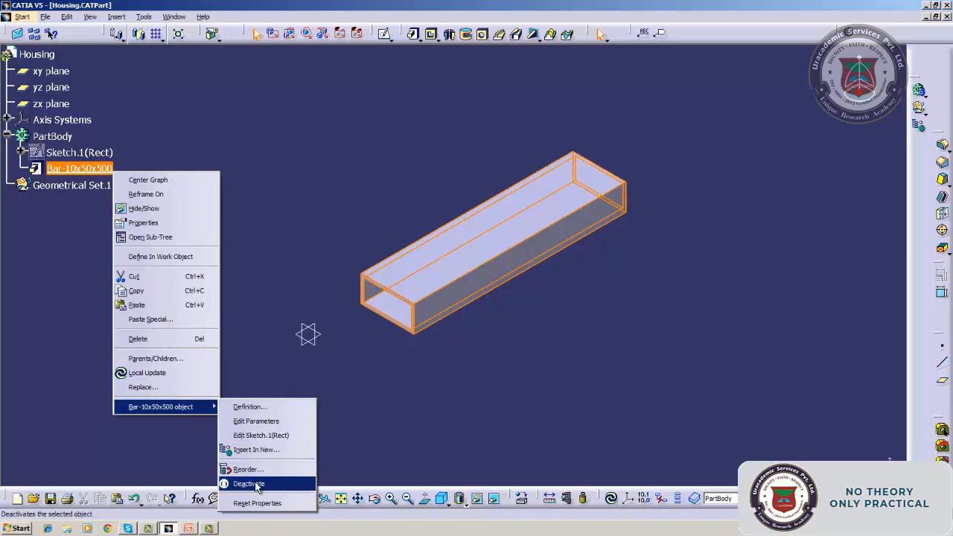
{"action": "left_click", "coordinate": [253, 421]}
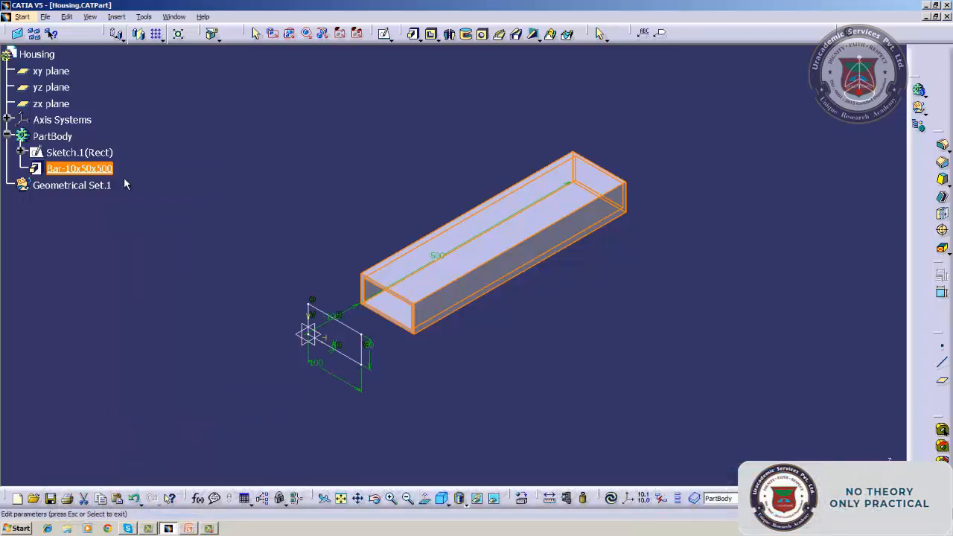
{"action": "right_click", "coordinate": [103, 170]}
{"action": "left_click", "coordinate": [132, 233]}
{"action": "key", "text": "Escape"}
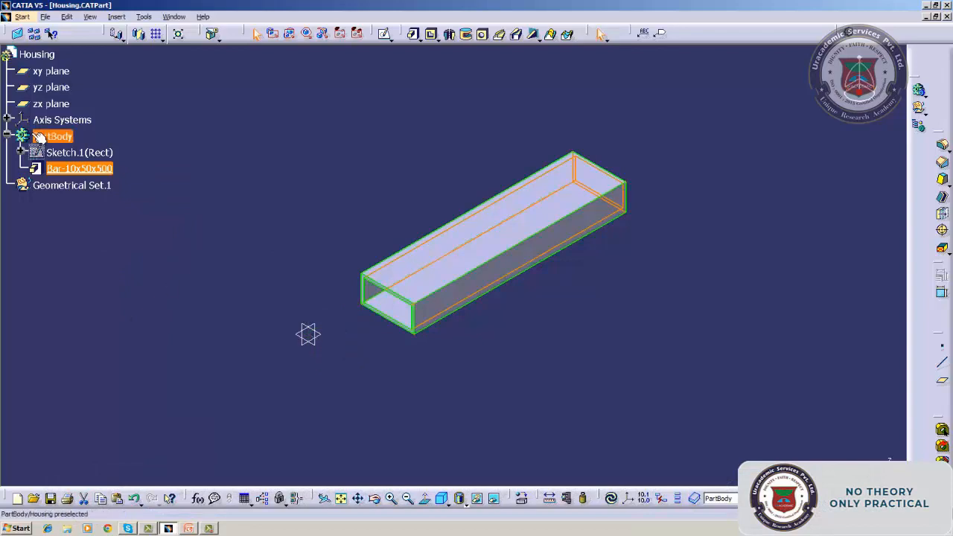
Review the pad definition of Bar-10x50x500 and close it without changes.
{"action": "right_click", "coordinate": [75, 168]}
{"action": "mouse_move", "coordinate": [145, 405]}
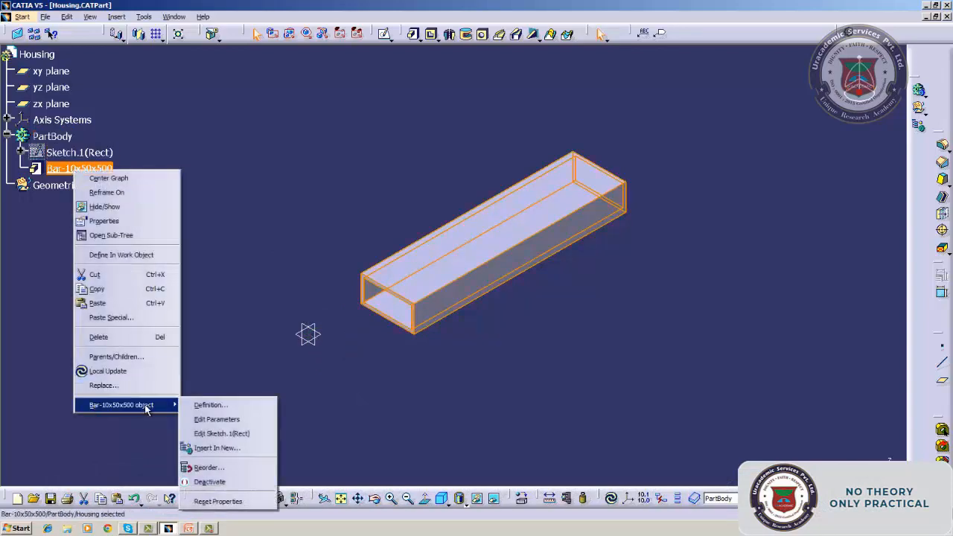
{"action": "left_click", "coordinate": [240, 406]}
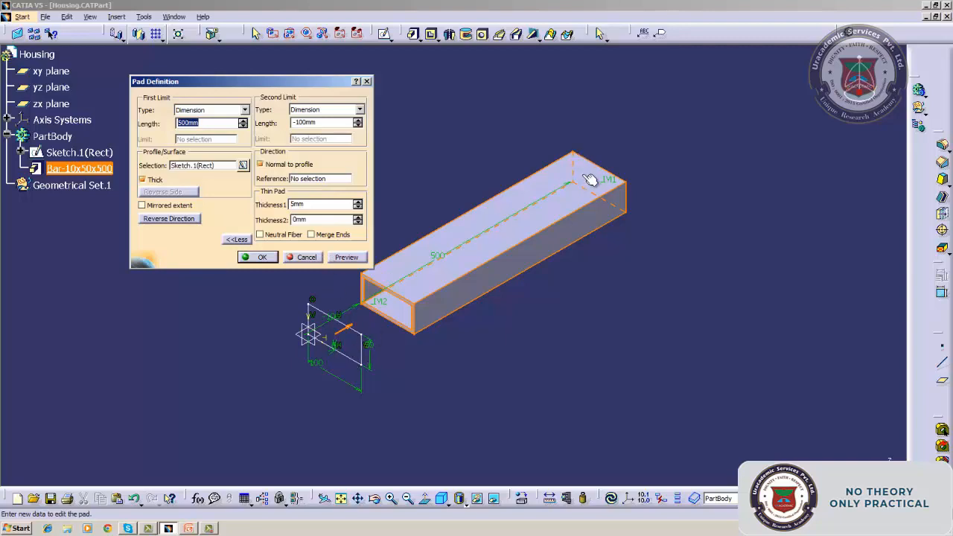
{"action": "left_click", "coordinate": [302, 258]}
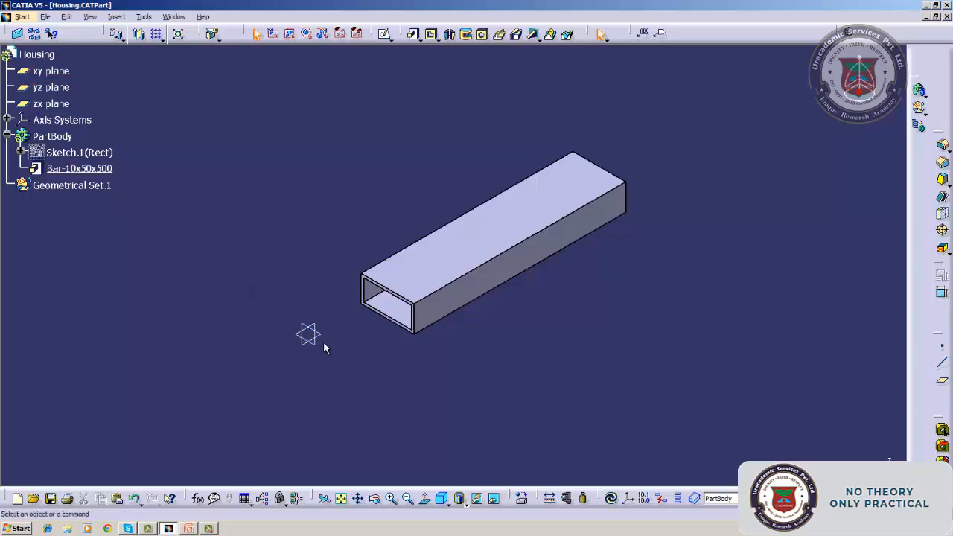
Sketch a line on the zx plane, rising at a slight slant along the bar's length just above it, and exit the sketch.
{"action": "left_click", "coordinate": [71, 105]}
{"action": "left_click", "coordinate": [385, 34]}
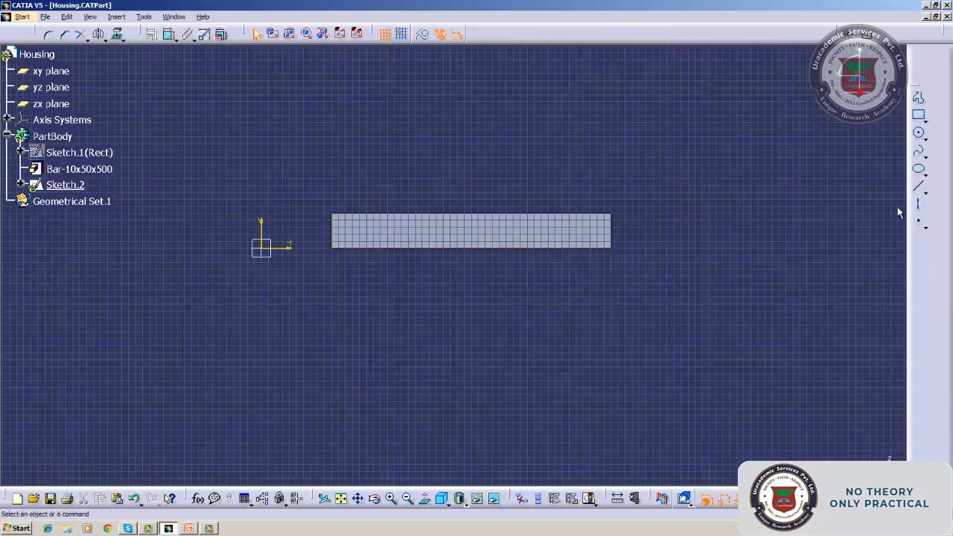
{"action": "left_click", "coordinate": [918, 186]}
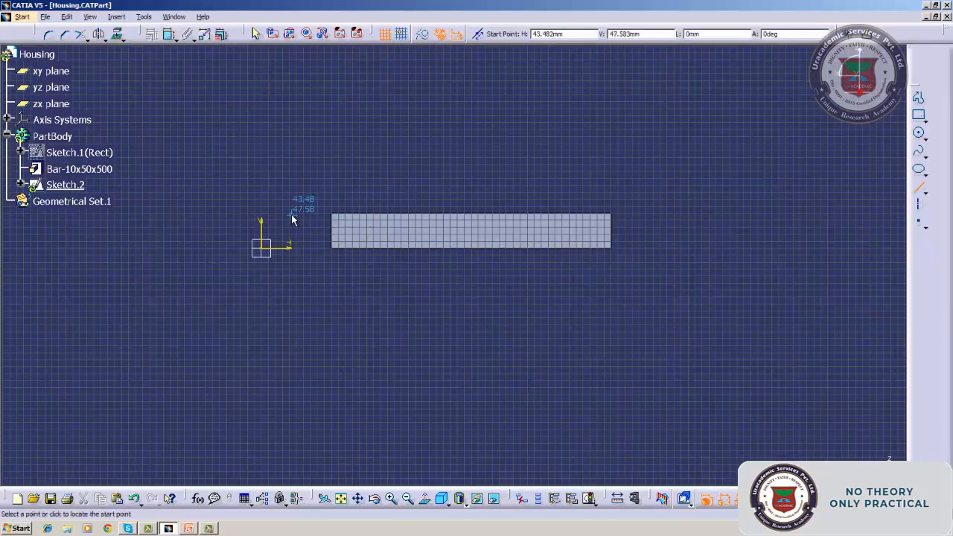
{"action": "left_click", "coordinate": [332, 214]}
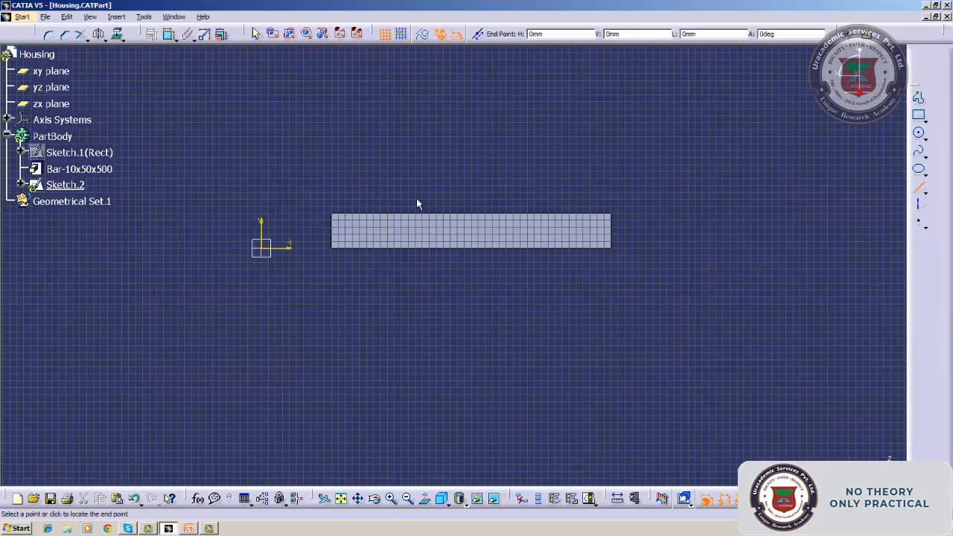
{"action": "left_click", "coordinate": [606, 171]}
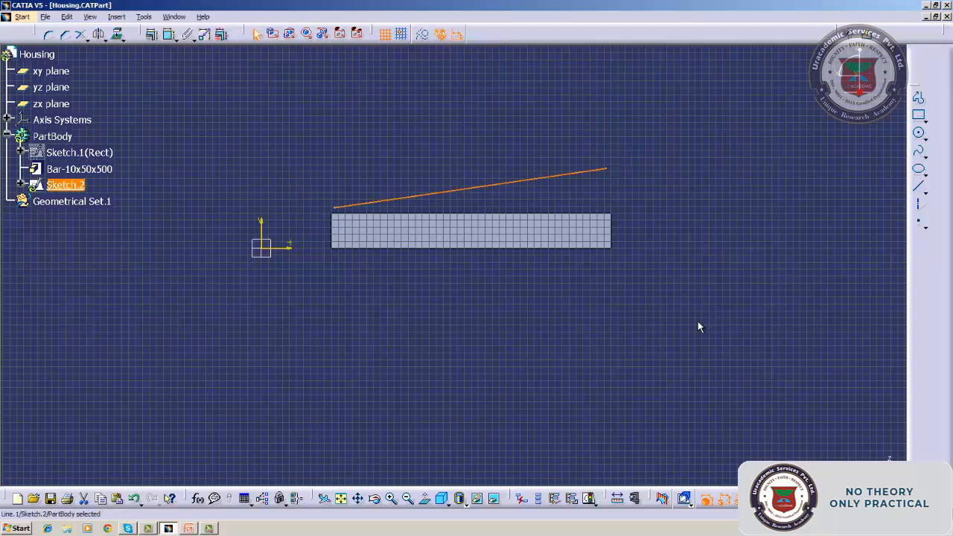
{"action": "left_click", "coordinate": [697, 326]}
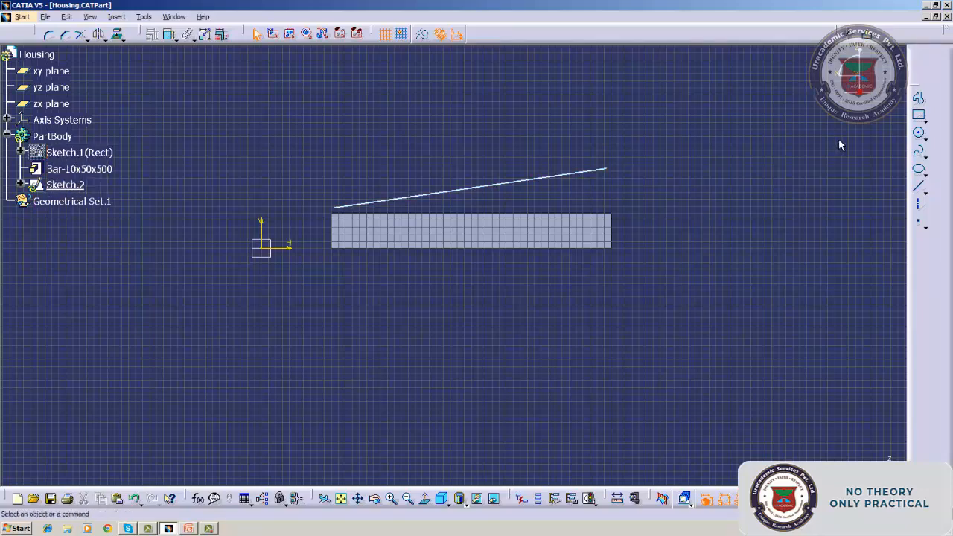
{"action": "left_click", "coordinate": [868, 42]}
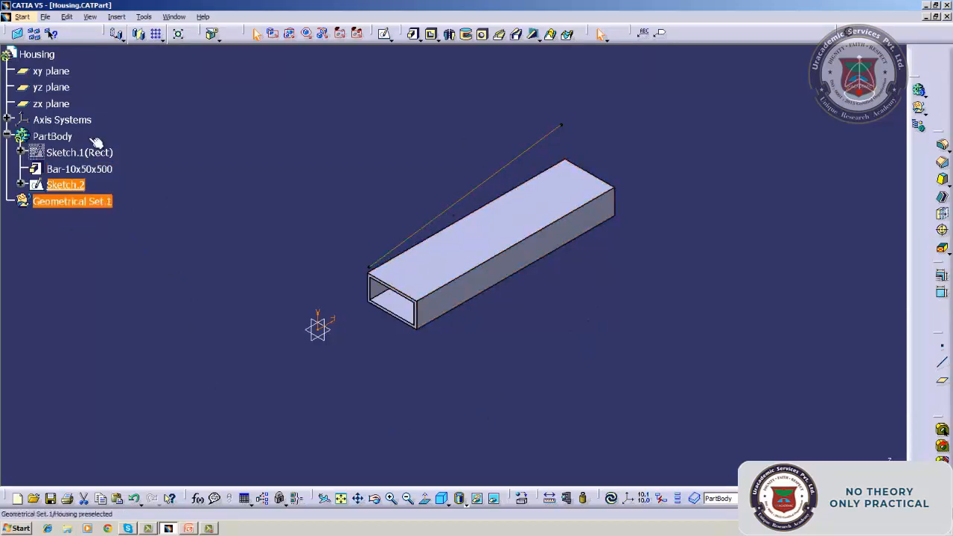
Try to turn off Normal to profile in the pad definition of Bar-10x50x500.
{"action": "left_click", "coordinate": [94, 170]}
{"action": "right_click", "coordinate": [95, 172]}
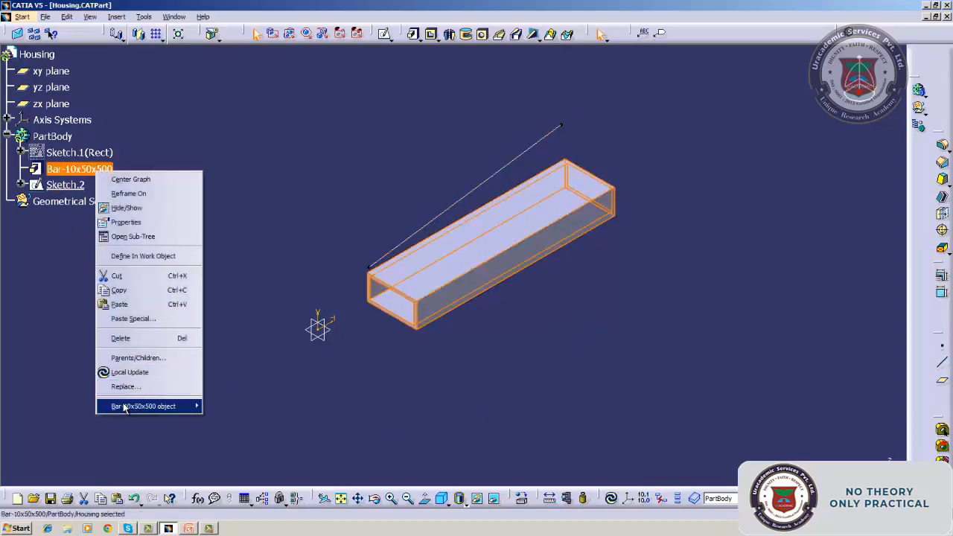
{"action": "left_click", "coordinate": [350, 203]}
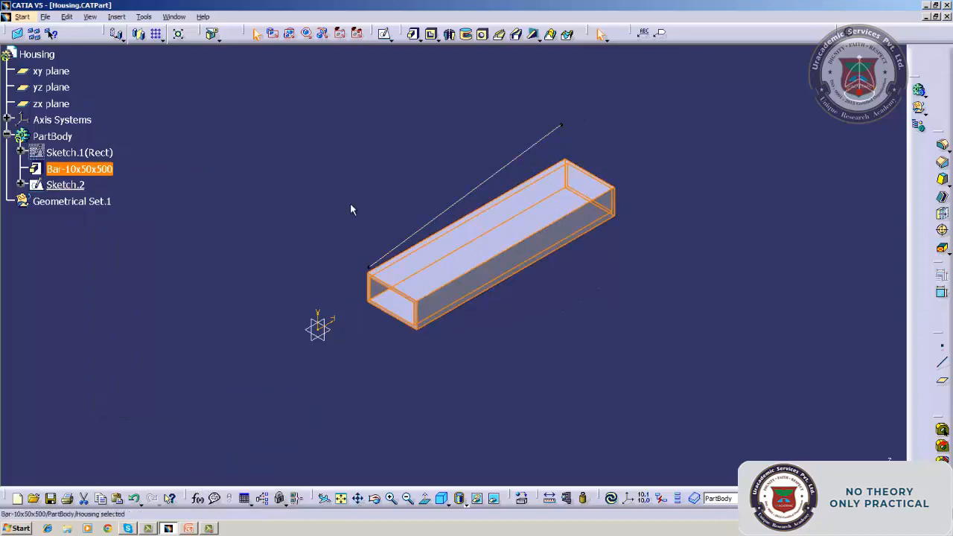
{"action": "right_click", "coordinate": [109, 172]}
{"action": "mouse_move", "coordinate": [156, 404]}
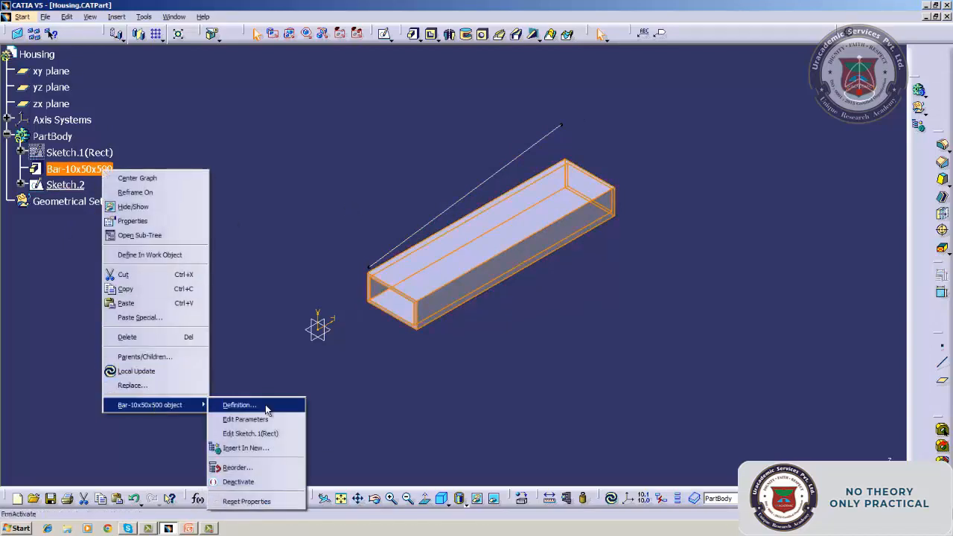
{"action": "left_click", "coordinate": [266, 406]}
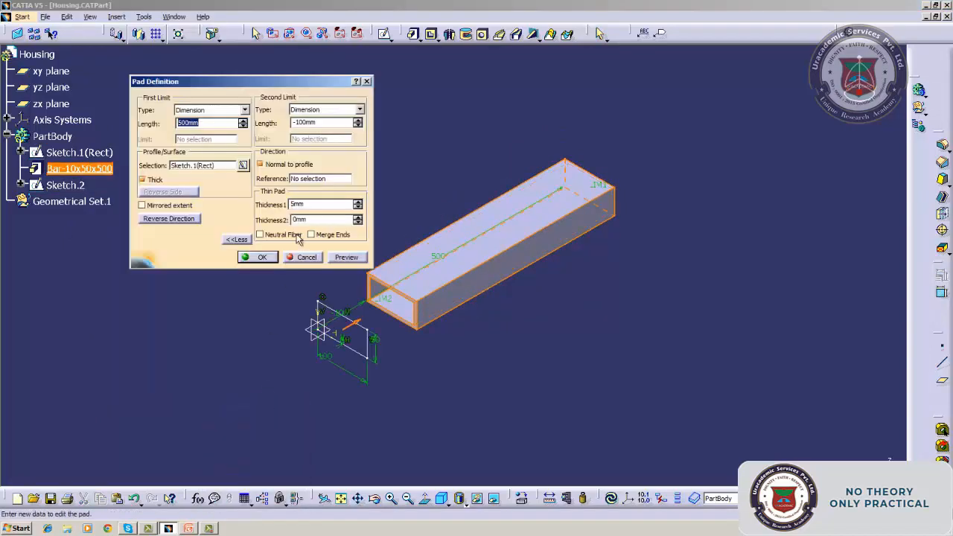
{"action": "left_click", "coordinate": [280, 165]}
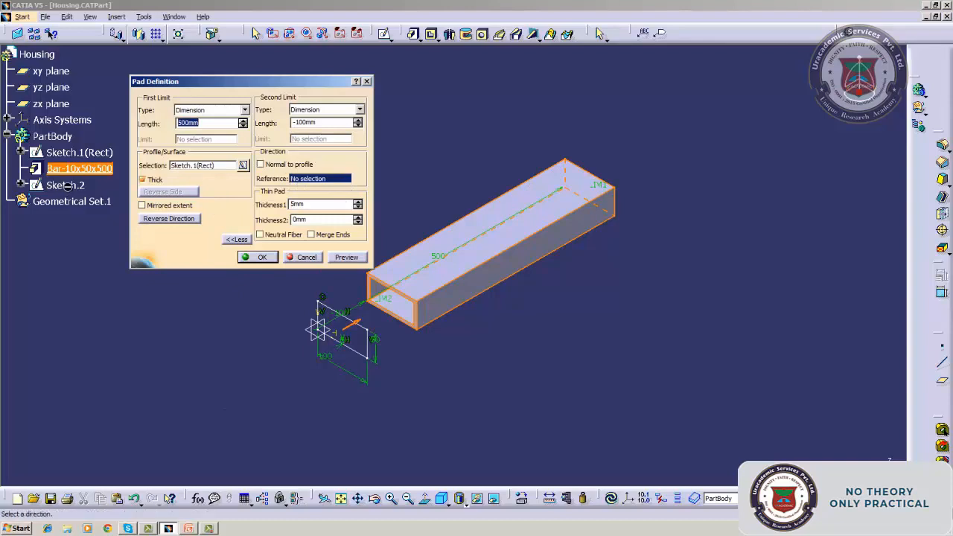
{"action": "left_click", "coordinate": [304, 204]}
{"action": "left_click", "coordinate": [262, 257]}
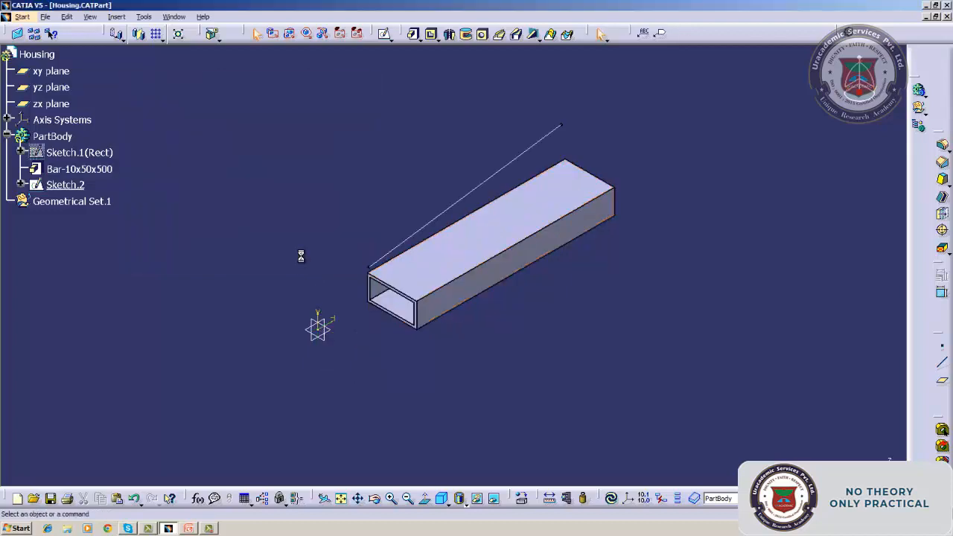
Delete the Bar-10x50x500 pad while keeping its parent sketch.
{"action": "left_click", "coordinate": [78, 169]}
{"action": "right_click", "coordinate": [78, 169]}
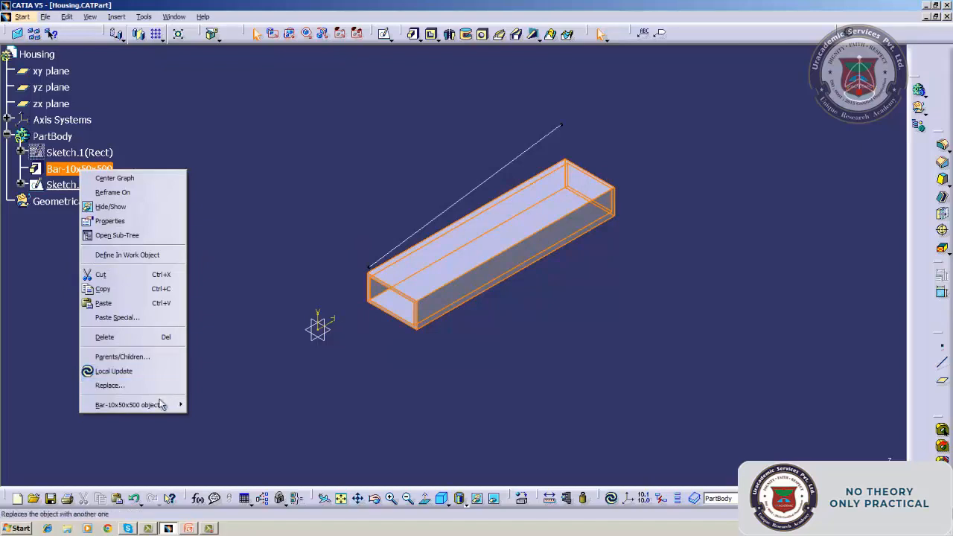
{"action": "mouse_move", "coordinate": [171, 404]}
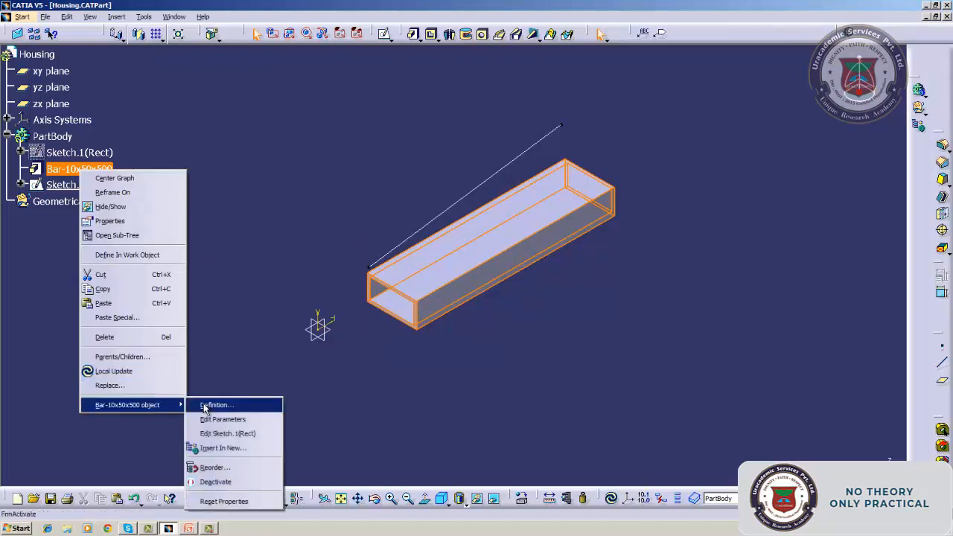
{"action": "left_click", "coordinate": [238, 310]}
{"action": "right_click", "coordinate": [91, 172]}
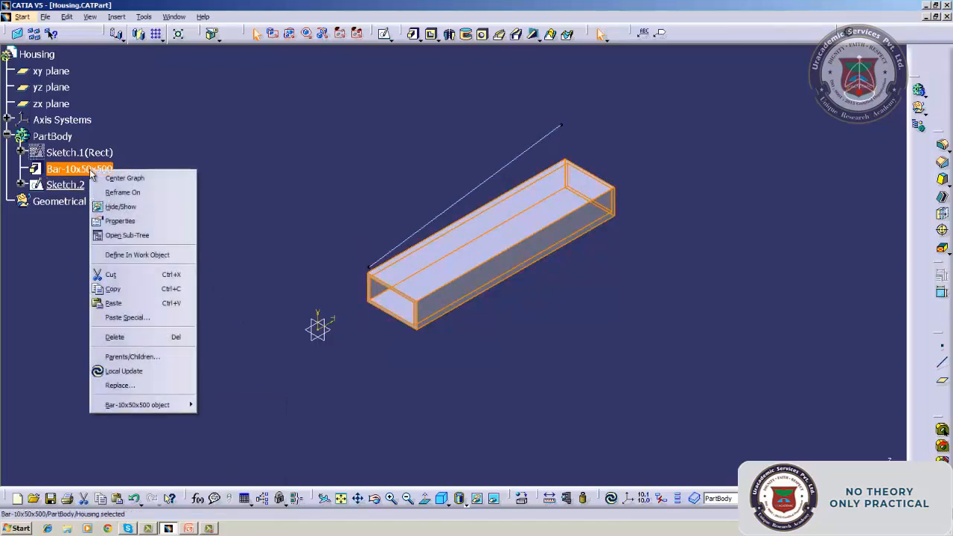
{"action": "left_click", "coordinate": [109, 336]}
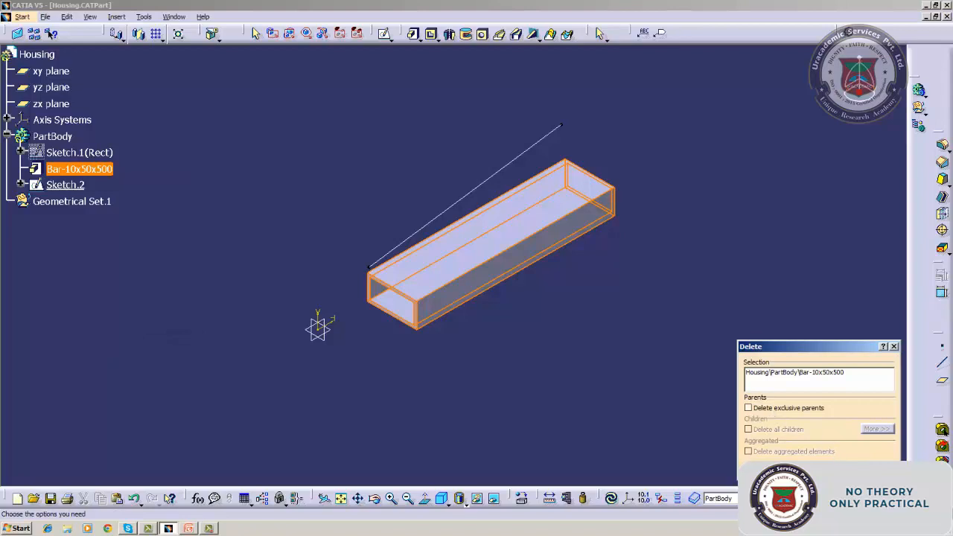
{"action": "key", "text": "Return"}
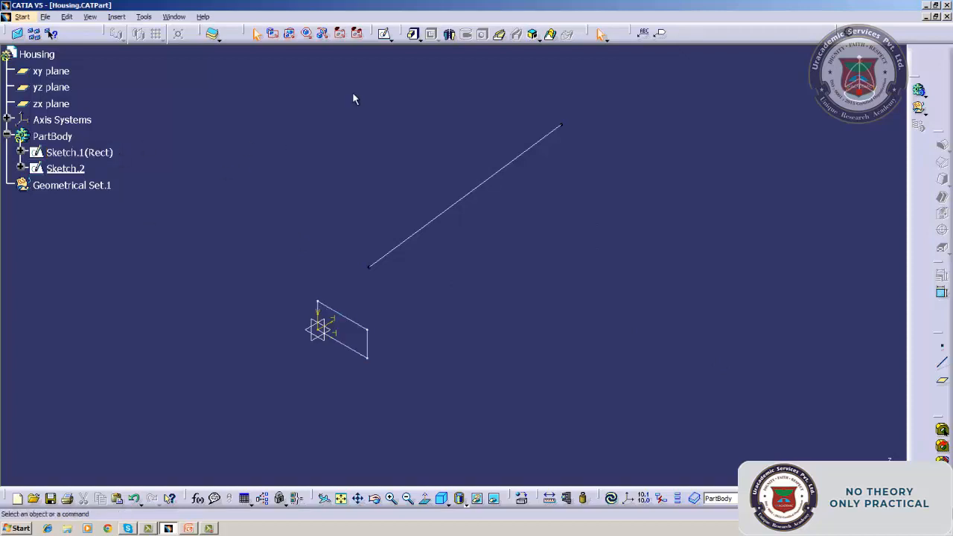
{"action": "left_click", "coordinate": [413, 34]}
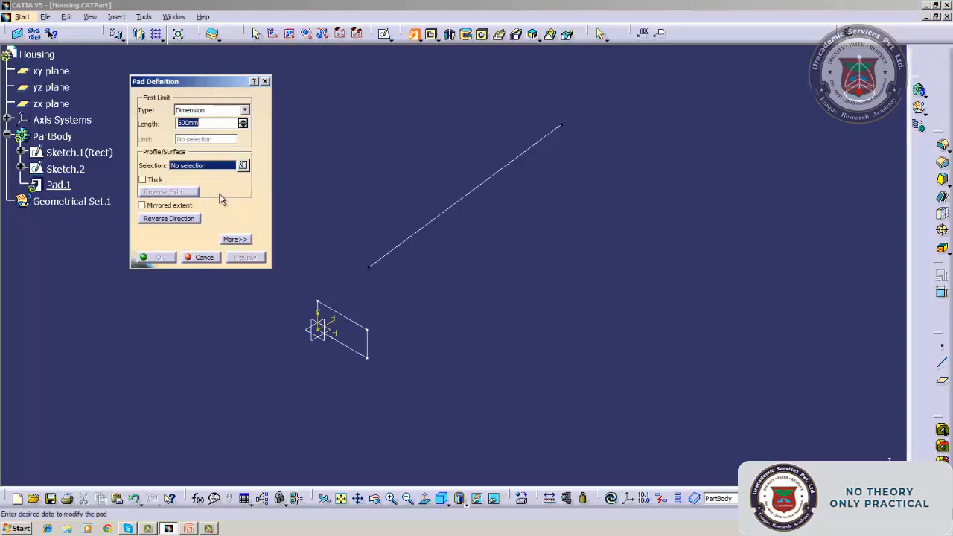
{"action": "left_click", "coordinate": [232, 240]}
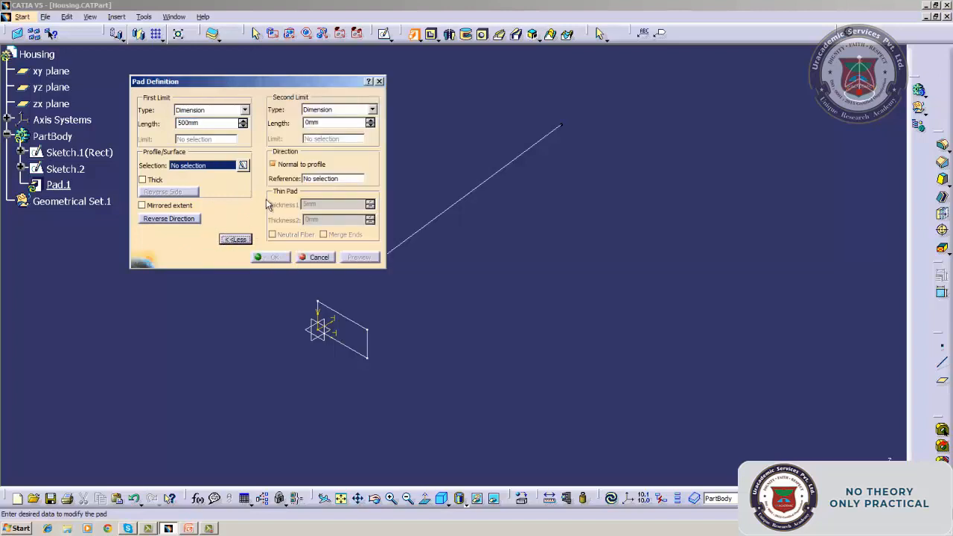
{"action": "left_click", "coordinate": [305, 178]}
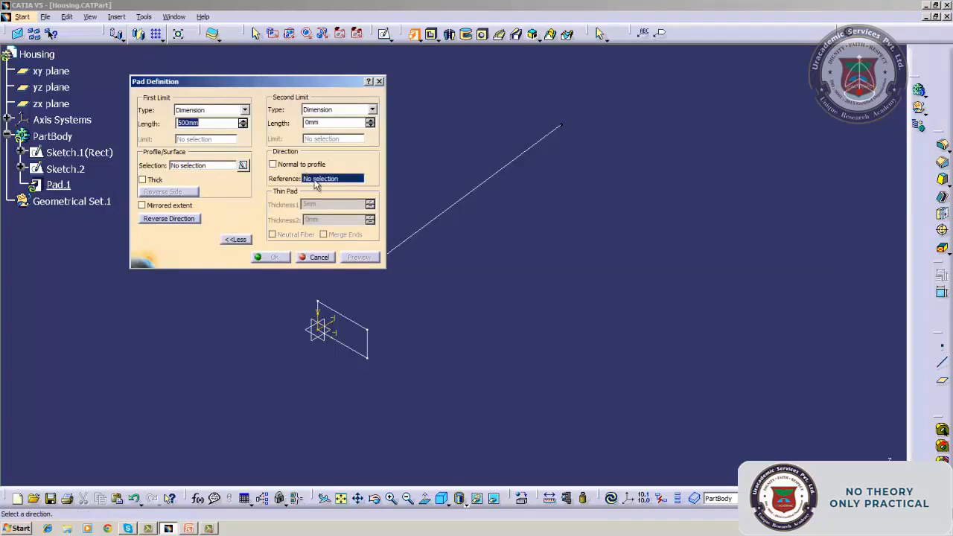
{"action": "left_click", "coordinate": [471, 200]}
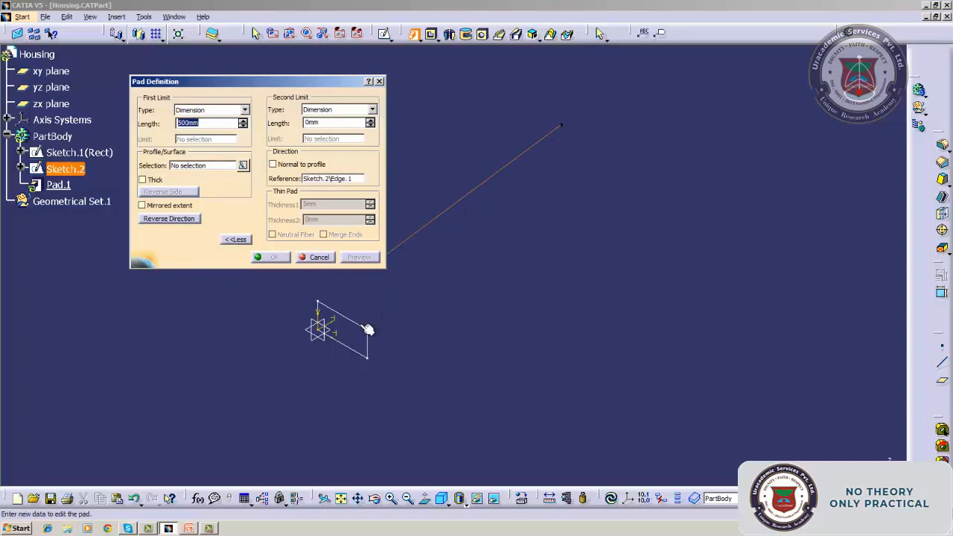
{"action": "left_click", "coordinate": [84, 154]}
{"action": "left_click", "coordinate": [328, 259]}
Pad Sketch.1(Rect) by 500 mm in the reversed direction, with the slanted line in Sketch.2 as the extrusion reference instead of the profile normal.
{"action": "left_click", "coordinate": [109, 156]}
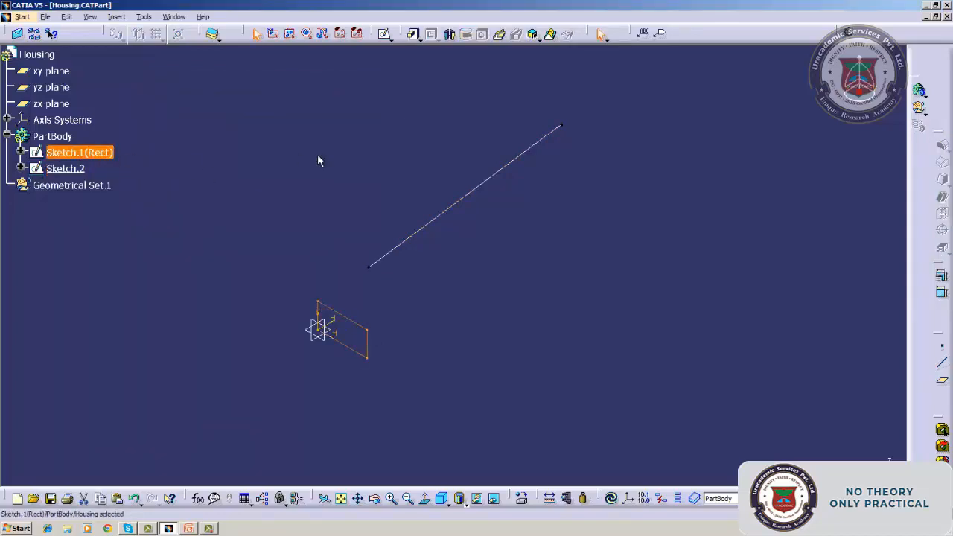
{"action": "left_click", "coordinate": [414, 34]}
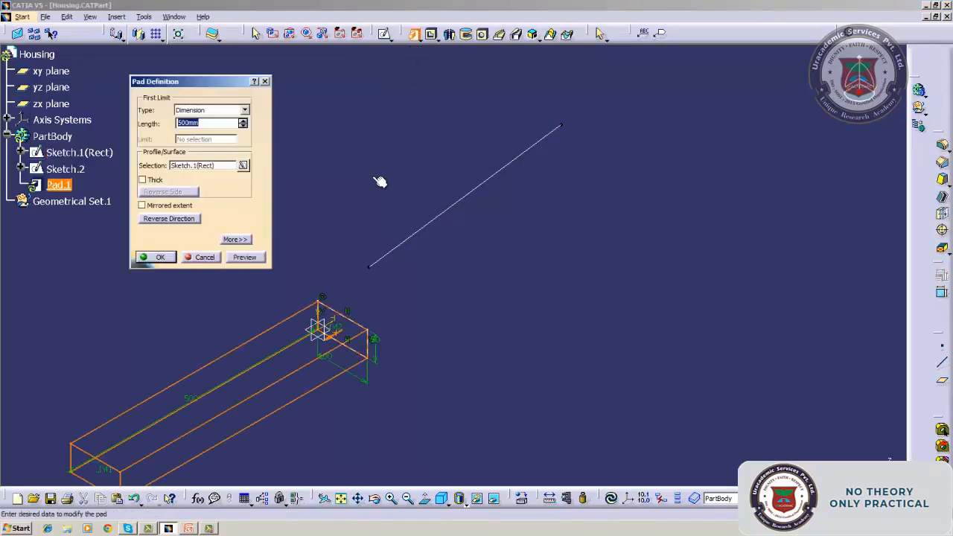
{"action": "left_click", "coordinate": [190, 224]}
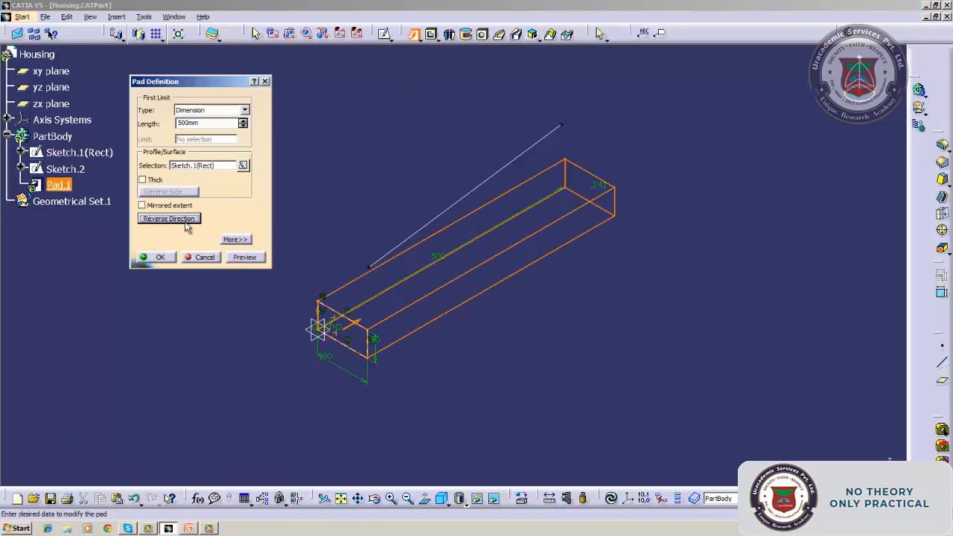
{"action": "left_click", "coordinate": [244, 240]}
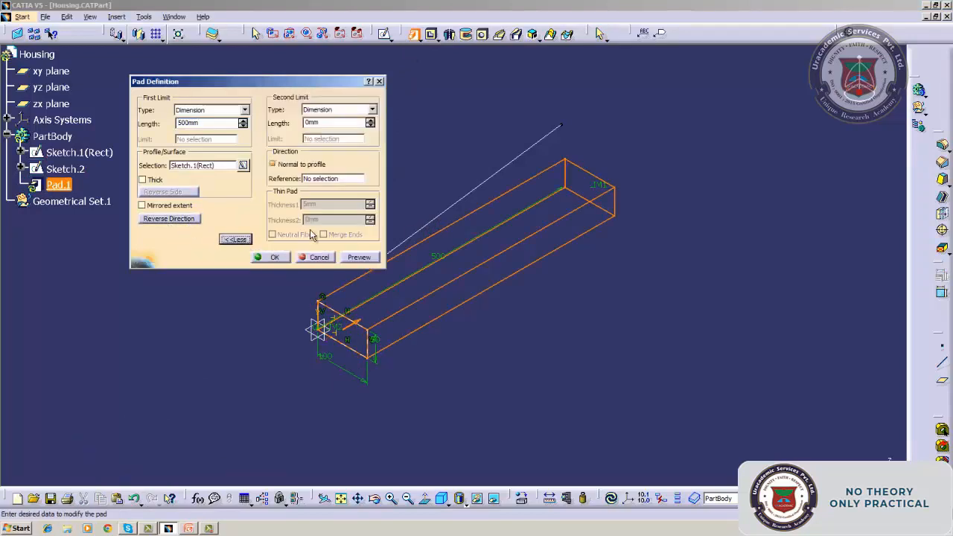
{"action": "left_click", "coordinate": [338, 179]}
{"action": "left_click", "coordinate": [279, 167]}
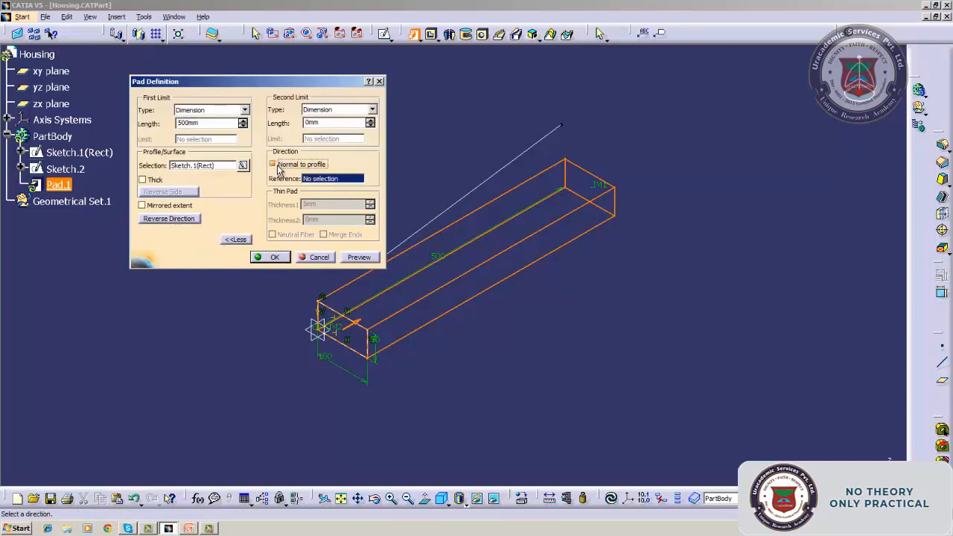
{"action": "left_click", "coordinate": [495, 184]}
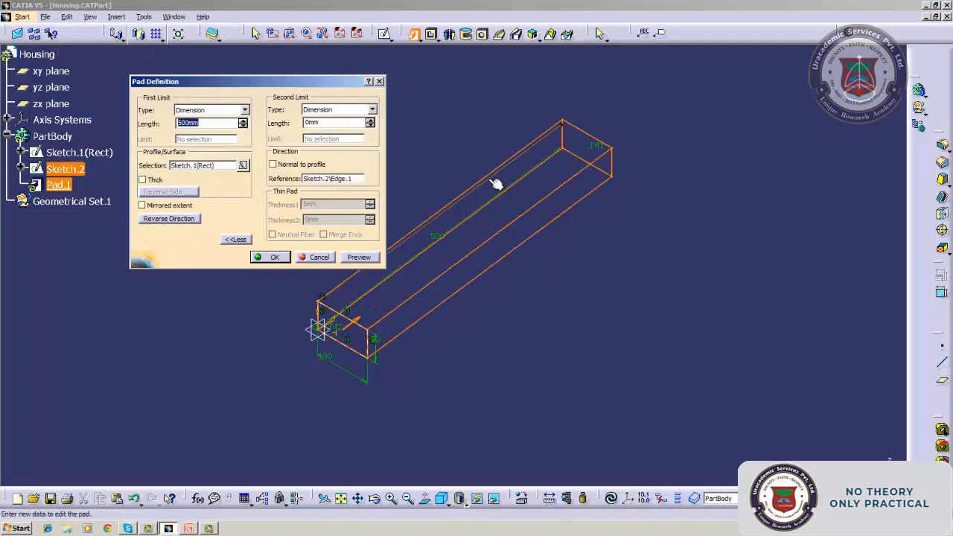
{"action": "left_click", "coordinate": [273, 258]}
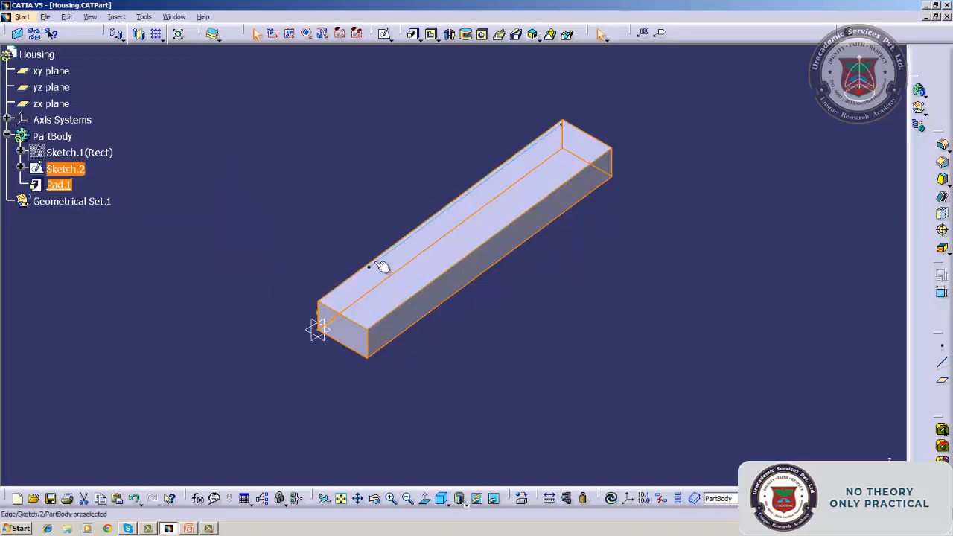
Show the hidden Sketch.1(Rect) profile.
{"action": "right_click", "coordinate": [74, 153]}
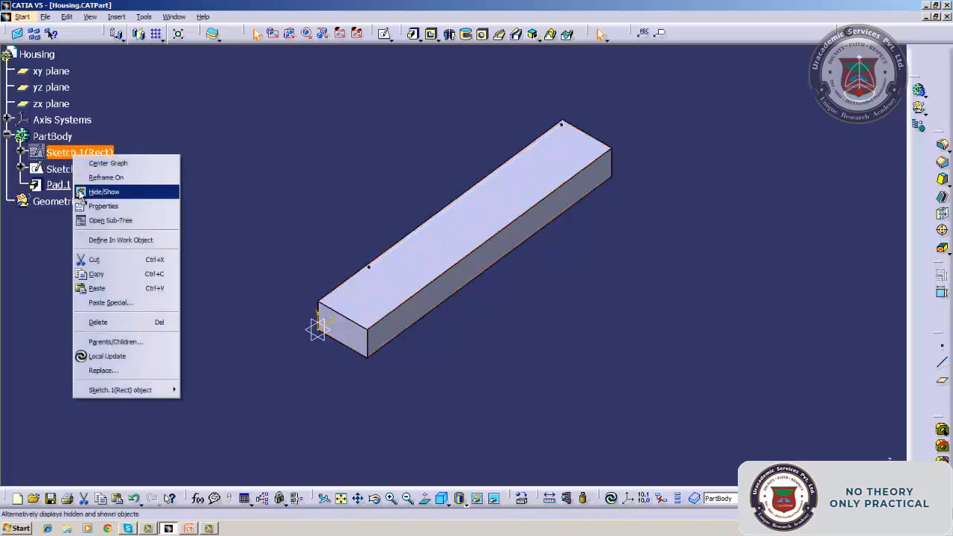
{"action": "left_click", "coordinate": [82, 192]}
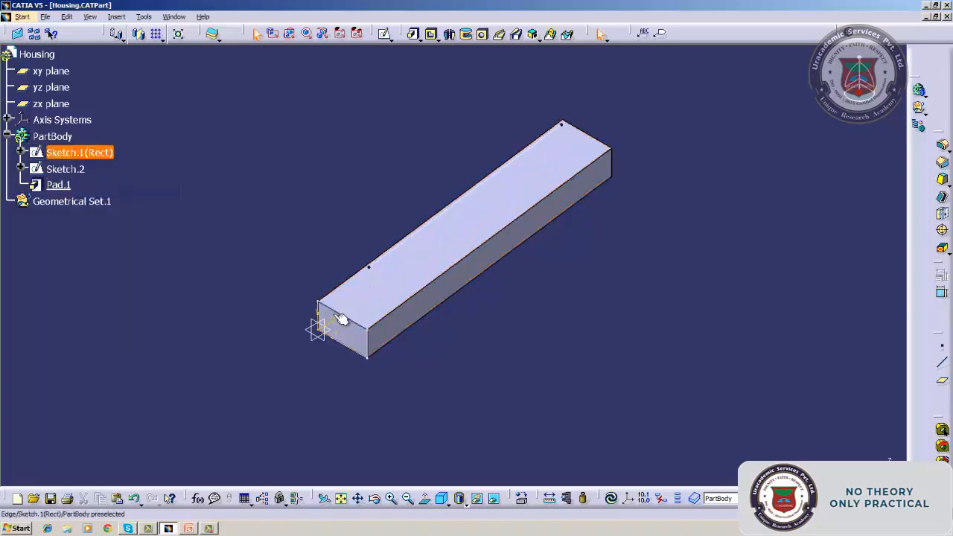
{"action": "double_click", "coordinate": [76, 171]}
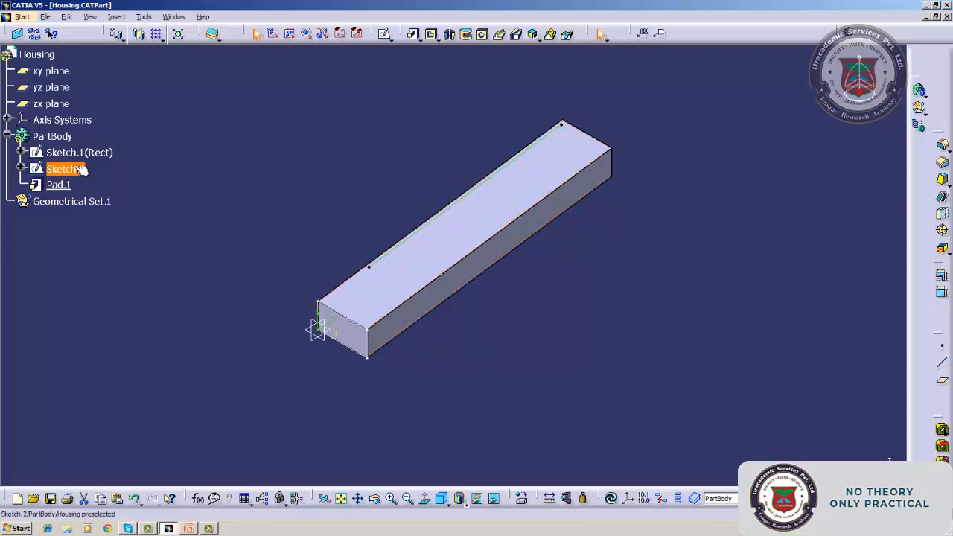
{"action": "right_click", "coordinate": [80, 171]}
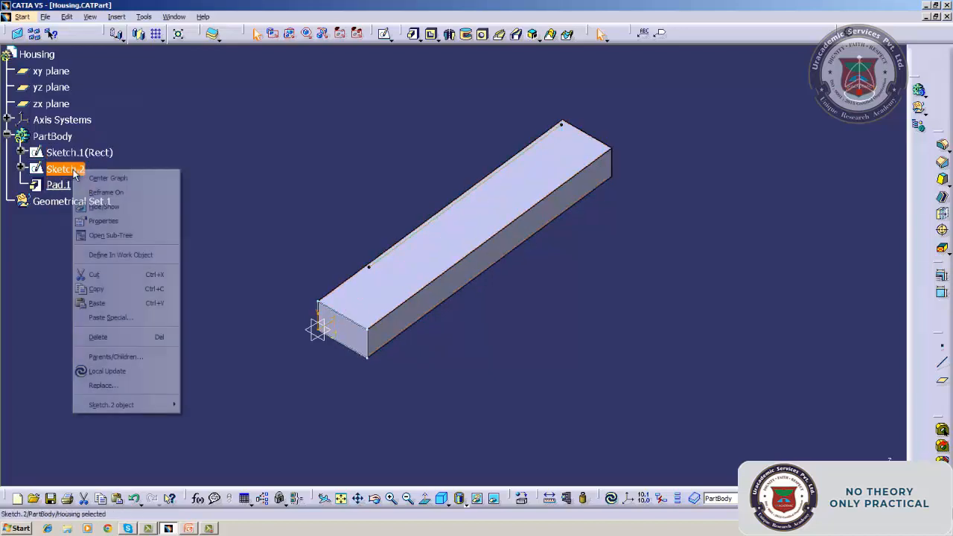
{"action": "left_click", "coordinate": [47, 214]}
Compare Pad.1's direction along the Sketch.2 line with Normal to profile, and apply Normal to profile.
{"action": "right_click", "coordinate": [59, 186]}
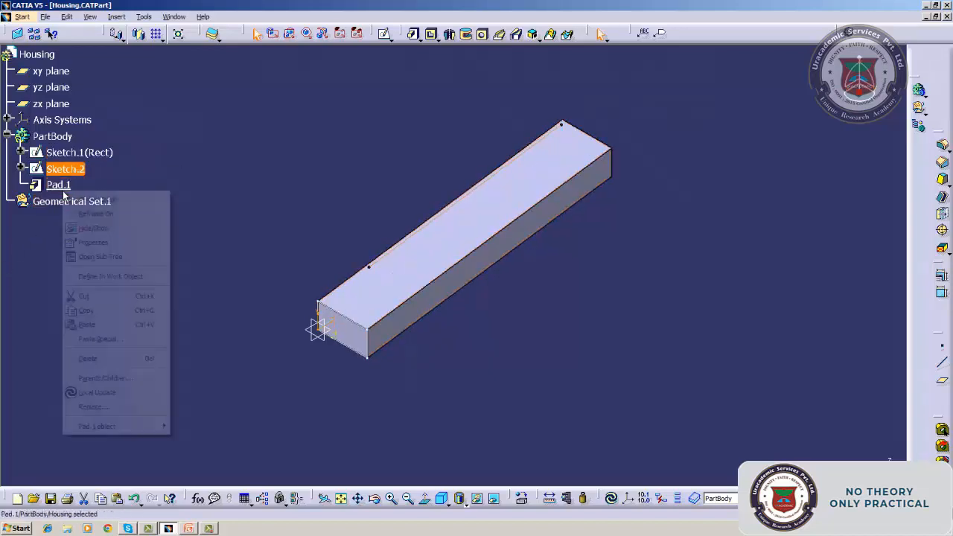
{"action": "mouse_move", "coordinate": [127, 427]}
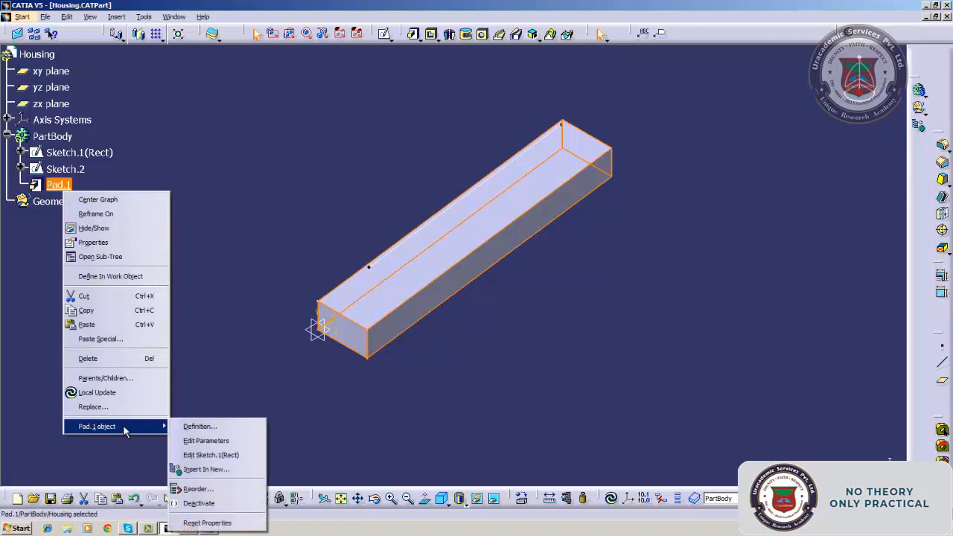
{"action": "left_click", "coordinate": [188, 426]}
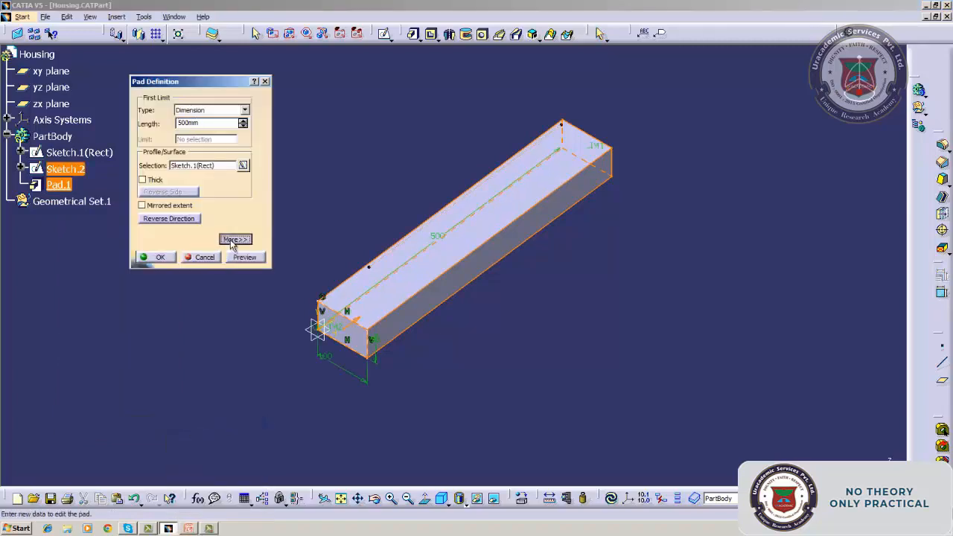
{"action": "left_click", "coordinate": [234, 240]}
{"action": "left_click", "coordinate": [287, 165]}
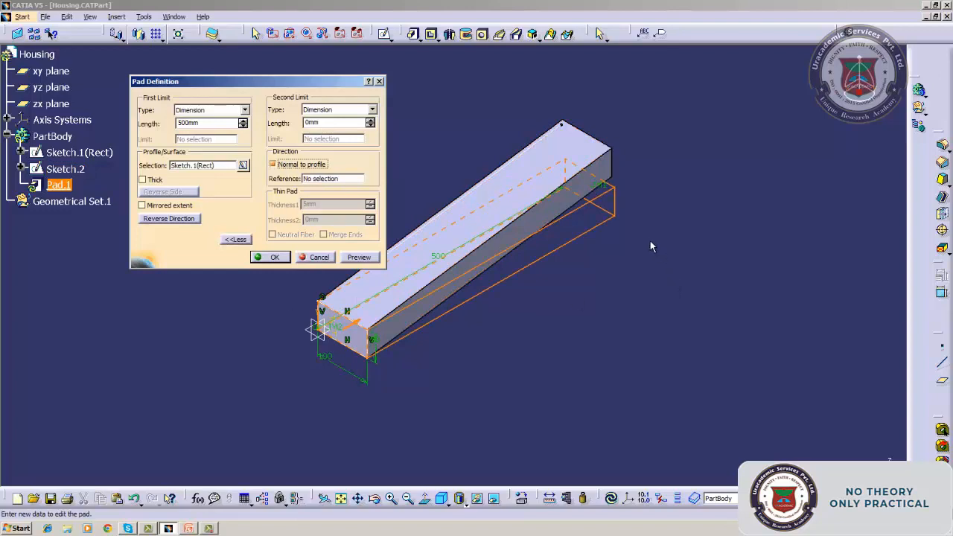
{"action": "left_click", "coordinate": [298, 168]}
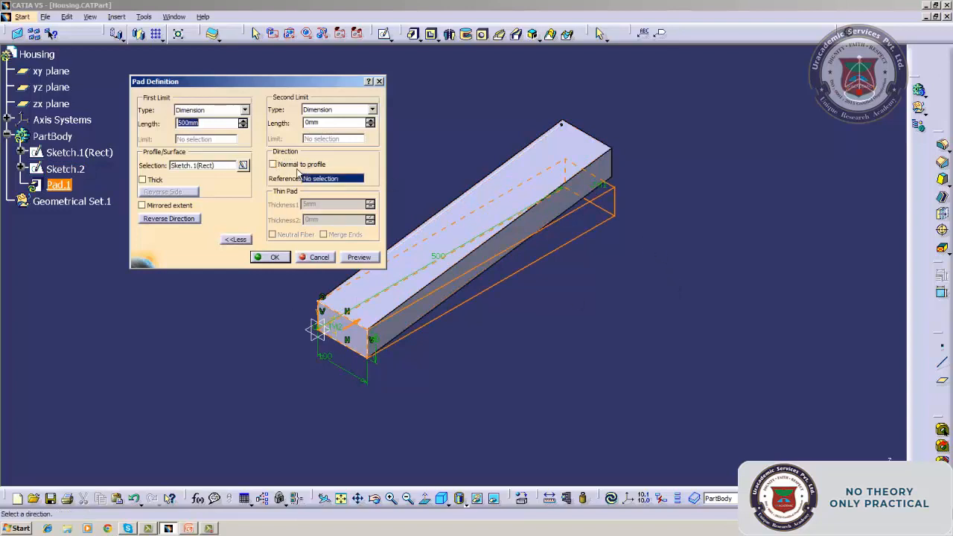
{"action": "left_click", "coordinate": [512, 162]}
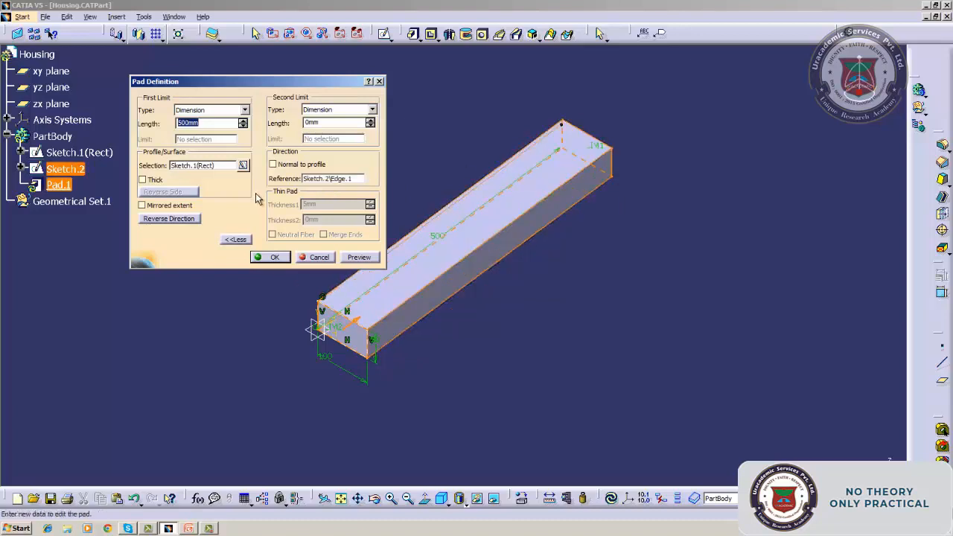
{"action": "left_click", "coordinate": [273, 165]}
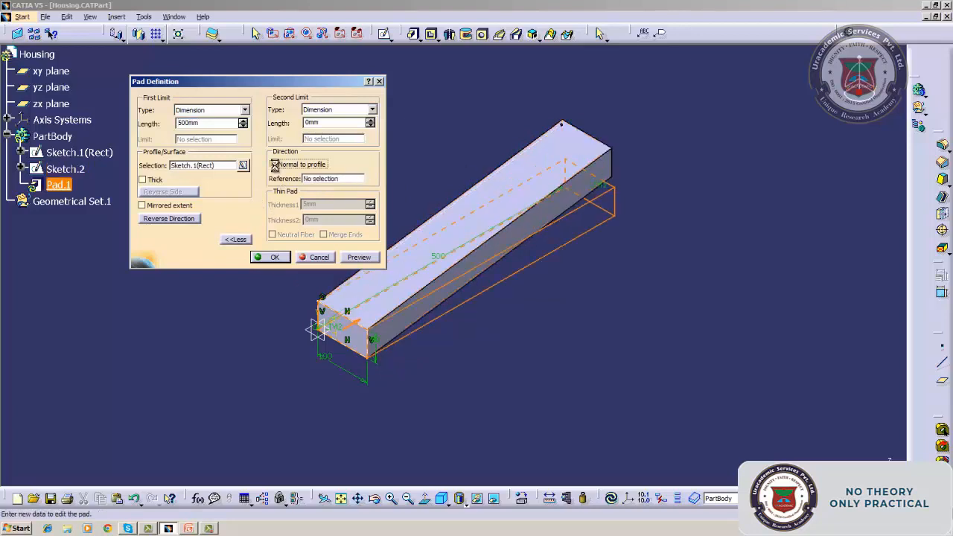
{"action": "left_click", "coordinate": [271, 258]}
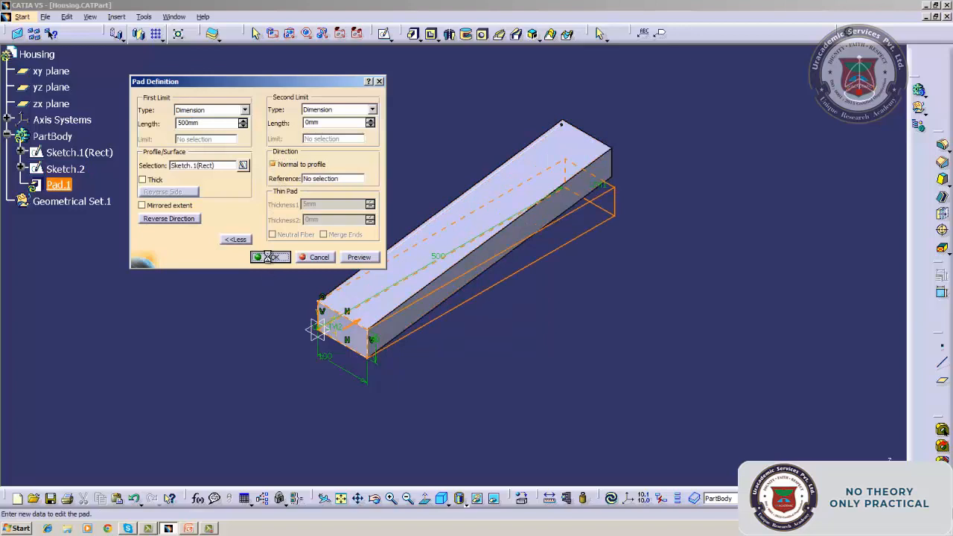
{"action": "left_click", "coordinate": [269, 261]}
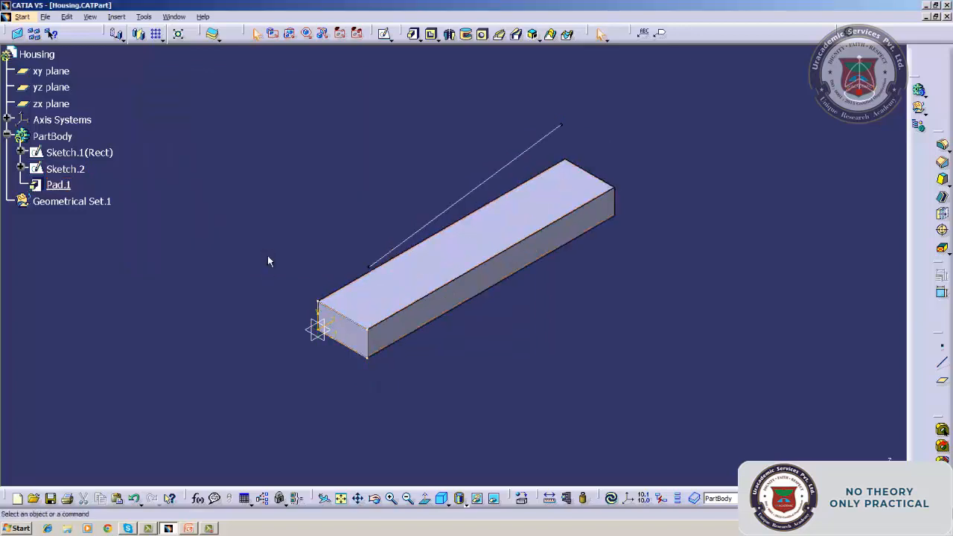
Turn off Normal to profile for Pad.1 and use the slanted Sketch.2 line as its extrusion direction.
{"action": "right_click", "coordinate": [59, 185]}
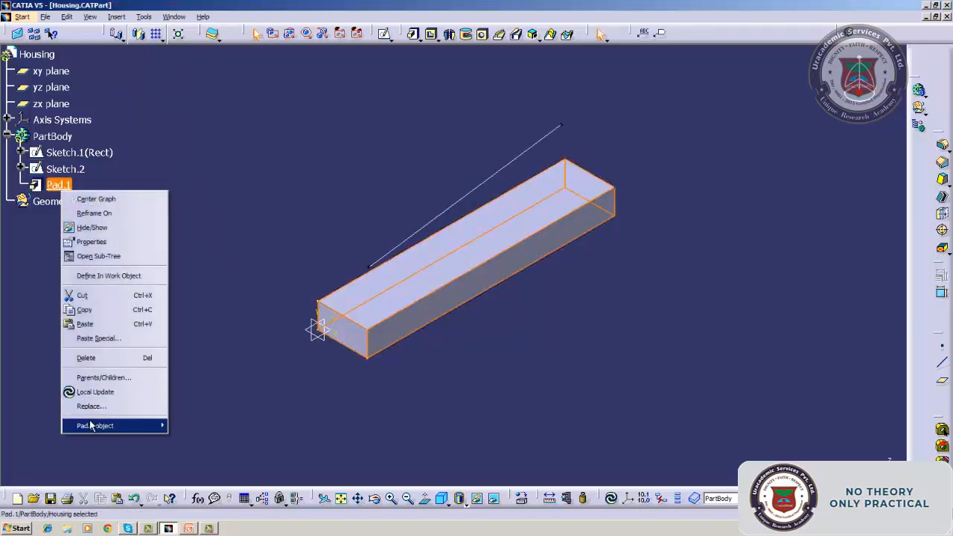
{"action": "mouse_move", "coordinate": [131, 425]}
{"action": "left_click", "coordinate": [192, 425]}
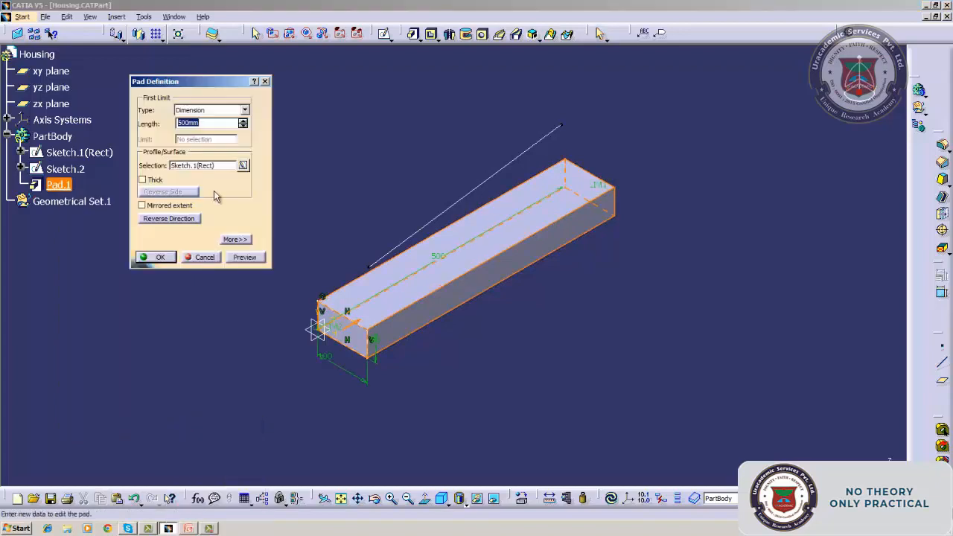
{"action": "left_click", "coordinate": [233, 240]}
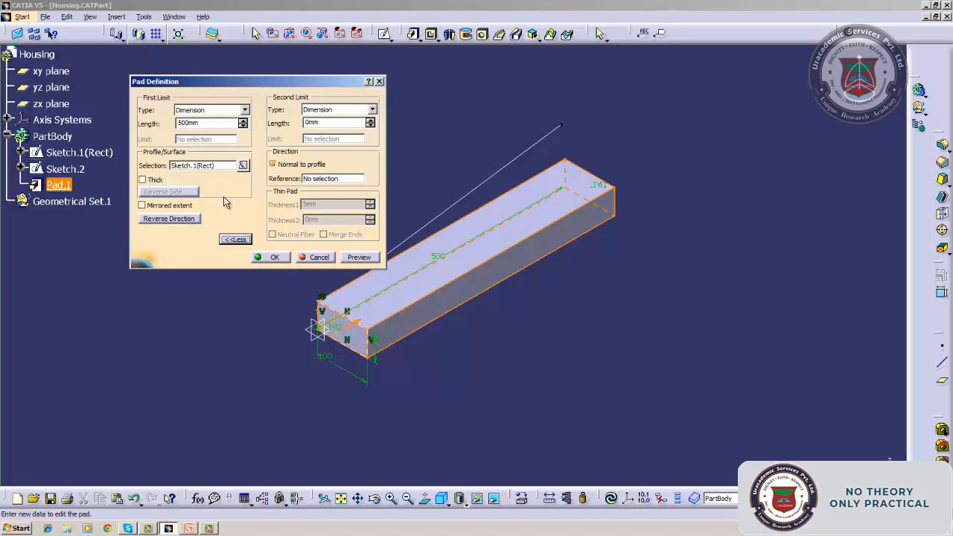
{"action": "left_click", "coordinate": [273, 165]}
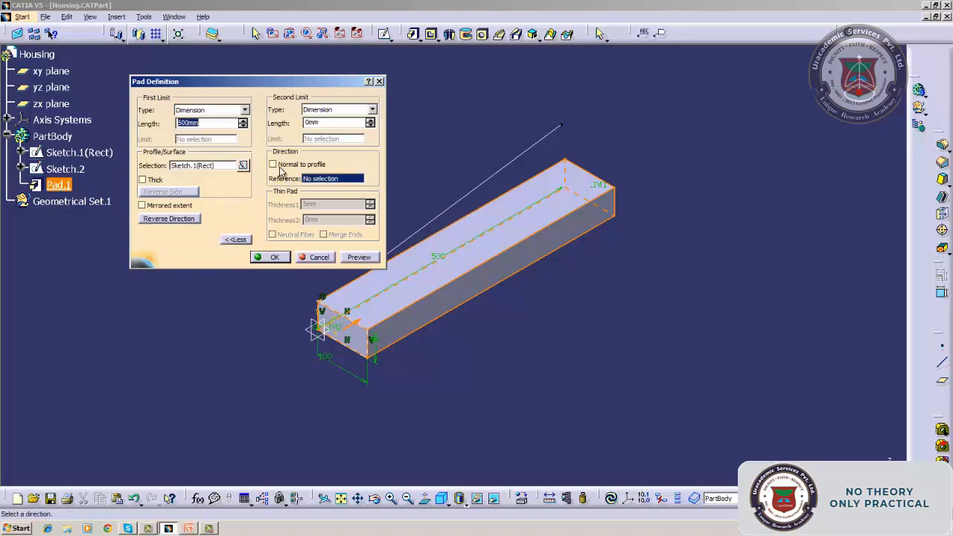
{"action": "left_click", "coordinate": [492, 186]}
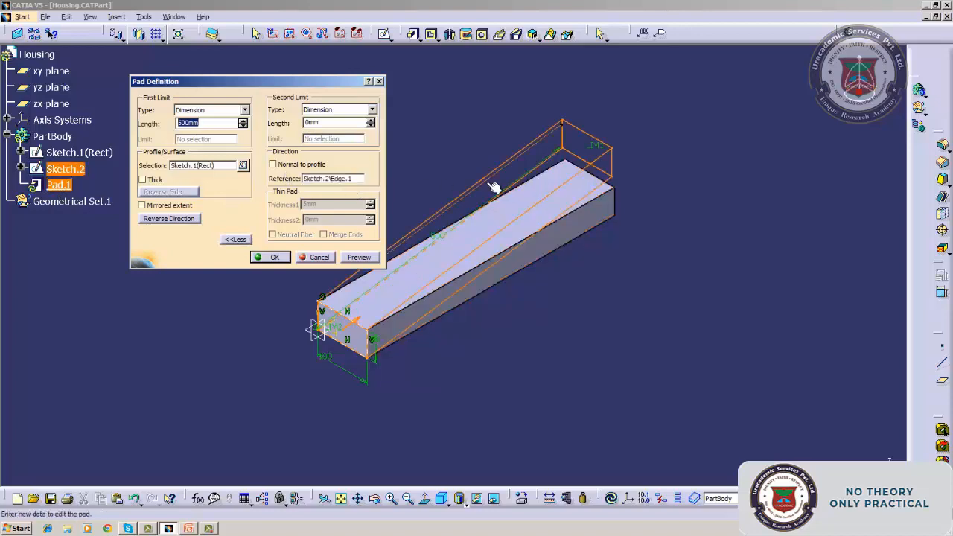
{"action": "left_click", "coordinate": [260, 257]}
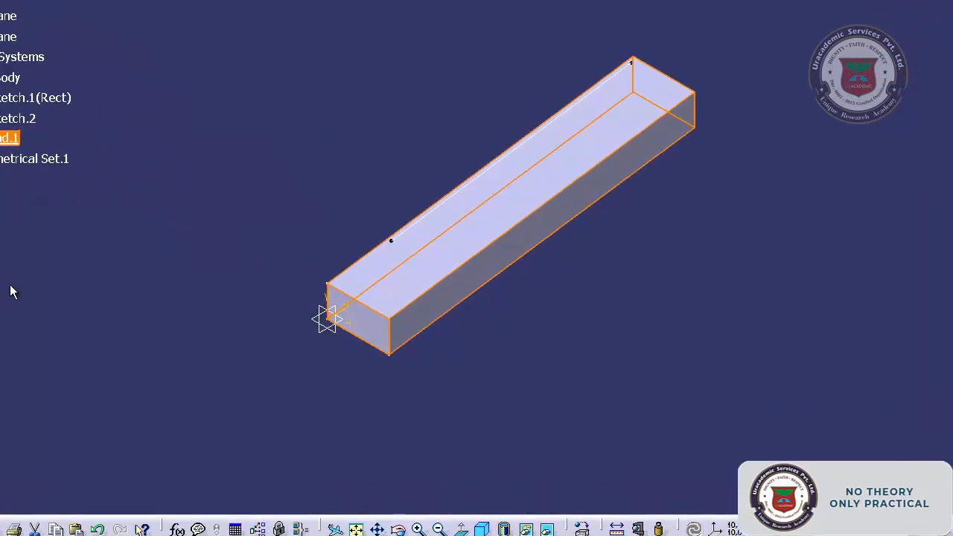
Make Pad.1 extrude normal to its profile and turn it into a thin pad with a Thickness1 of 5 mm.
{"action": "right_click", "coordinate": [19, 143]}
{"action": "mouse_move", "coordinate": [55, 436]}
{"action": "left_click", "coordinate": [149, 436]}
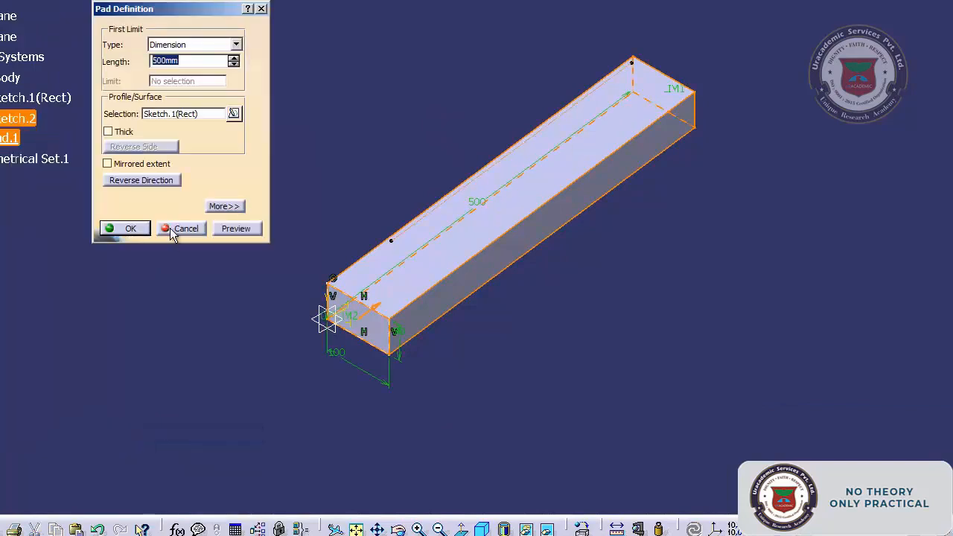
{"action": "left_click", "coordinate": [230, 207]}
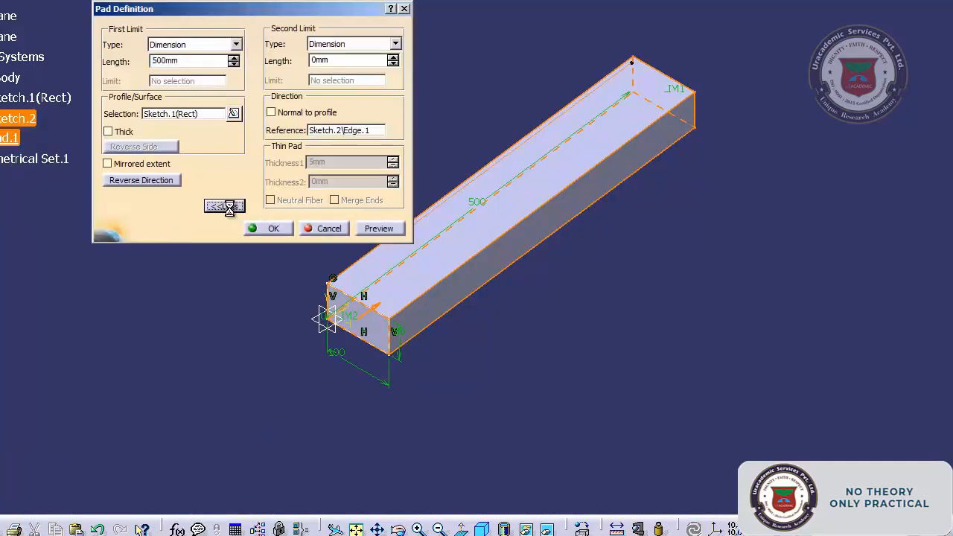
{"action": "left_click", "coordinate": [273, 113]}
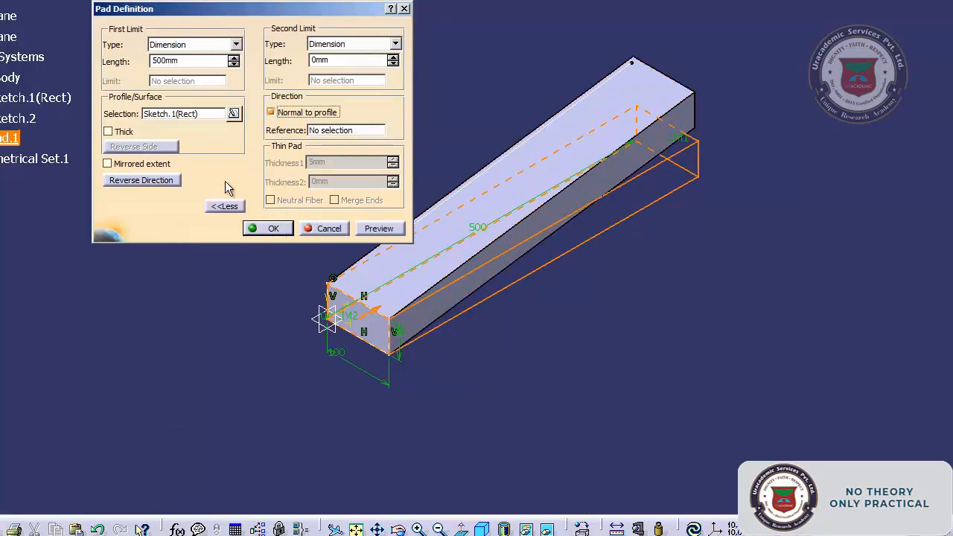
{"action": "left_click", "coordinate": [110, 132]}
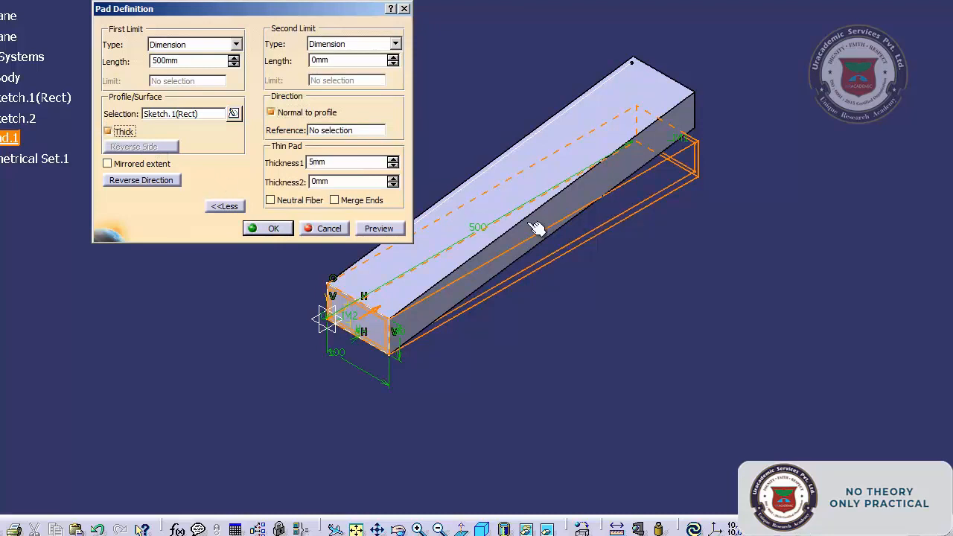
{"action": "left_click", "coordinate": [281, 232]}
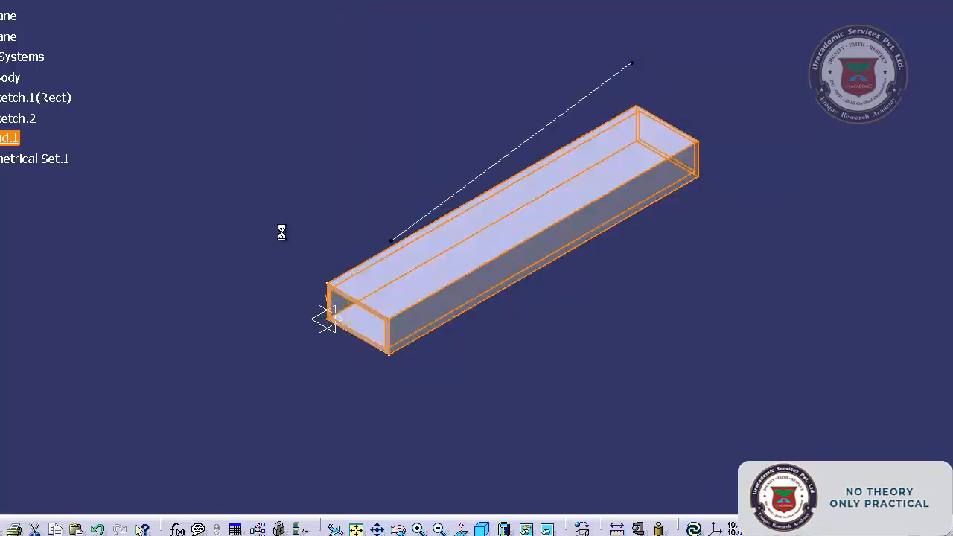
{"action": "left_click", "coordinate": [281, 351]}
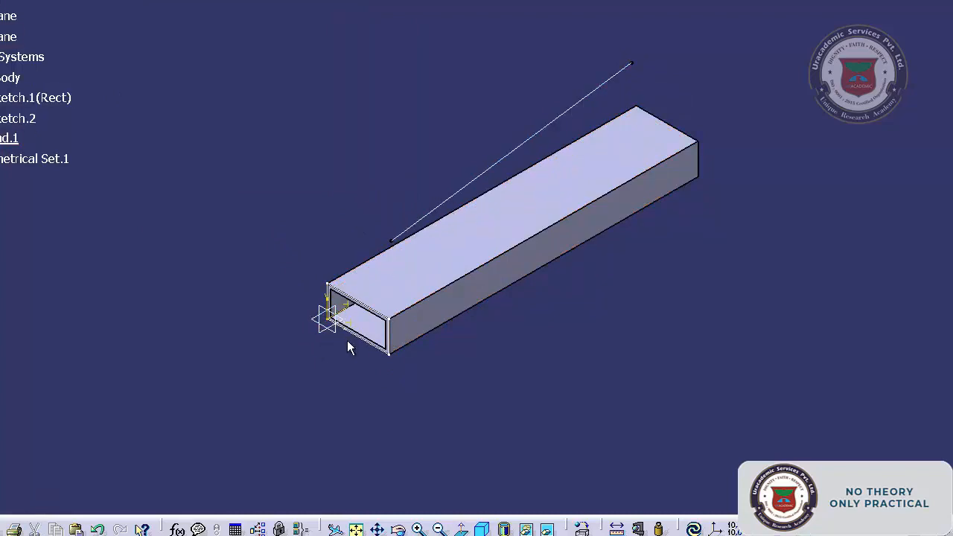
Set the second limit length of the thin Pad.1 to -200 mm.
{"action": "right_click", "coordinate": [9, 137]}
{"action": "mouse_move", "coordinate": [38, 427]}
{"action": "left_click", "coordinate": [175, 427]}
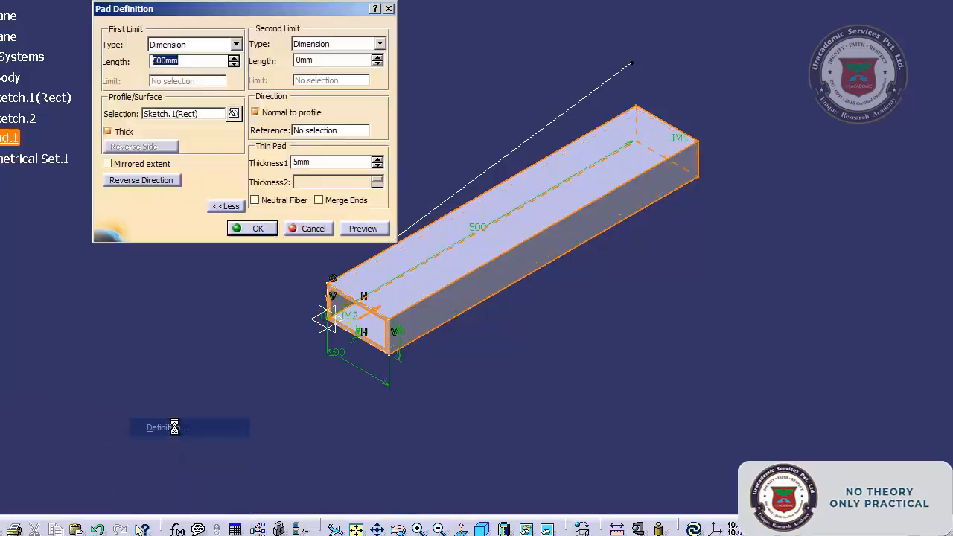
{"action": "left_click", "coordinate": [325, 62]}
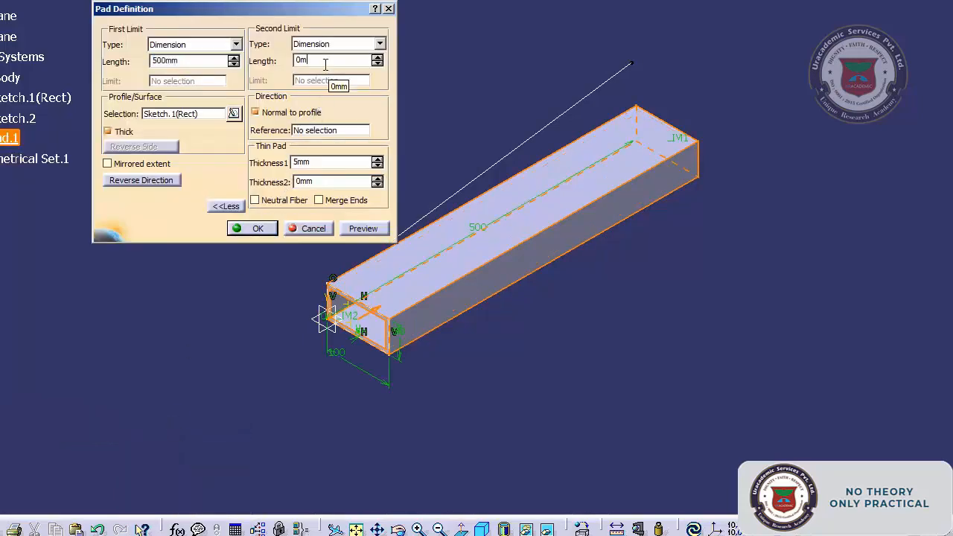
{"action": "type", "text": "-200"}
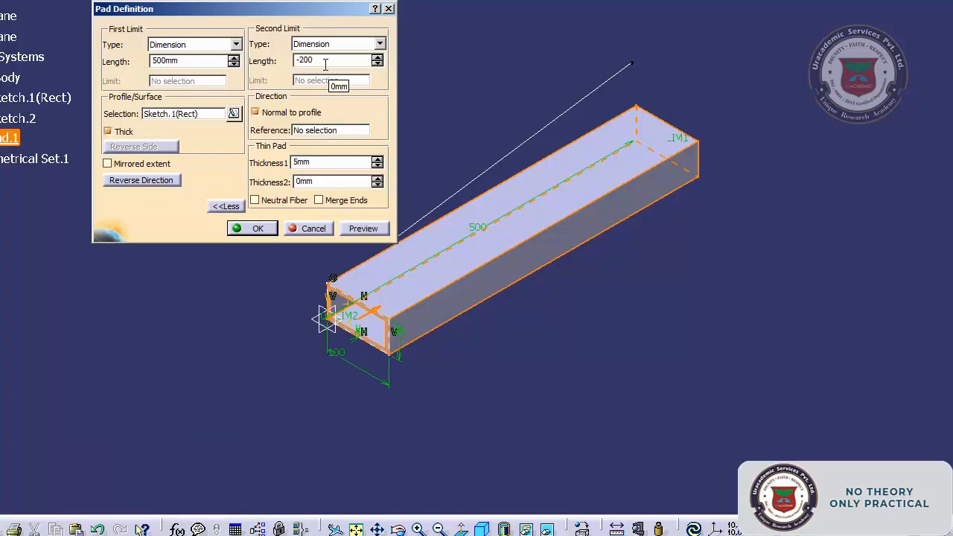
{"action": "left_click", "coordinate": [252, 228]}
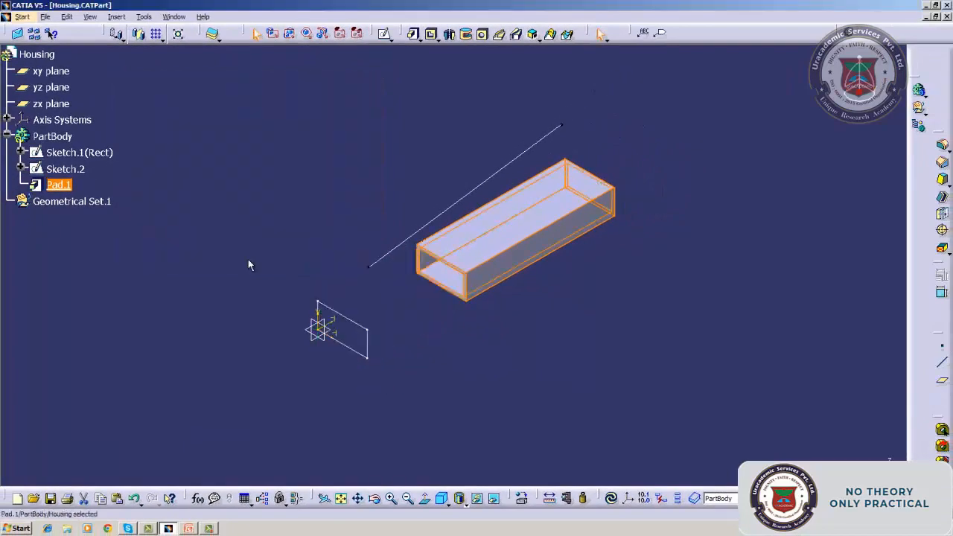
Set Pad.1's second limit length to 200 mm so it also extends behind the sketch plane.
{"action": "double_click", "coordinate": [62, 185]}
{"action": "left_click", "coordinate": [326, 123]}
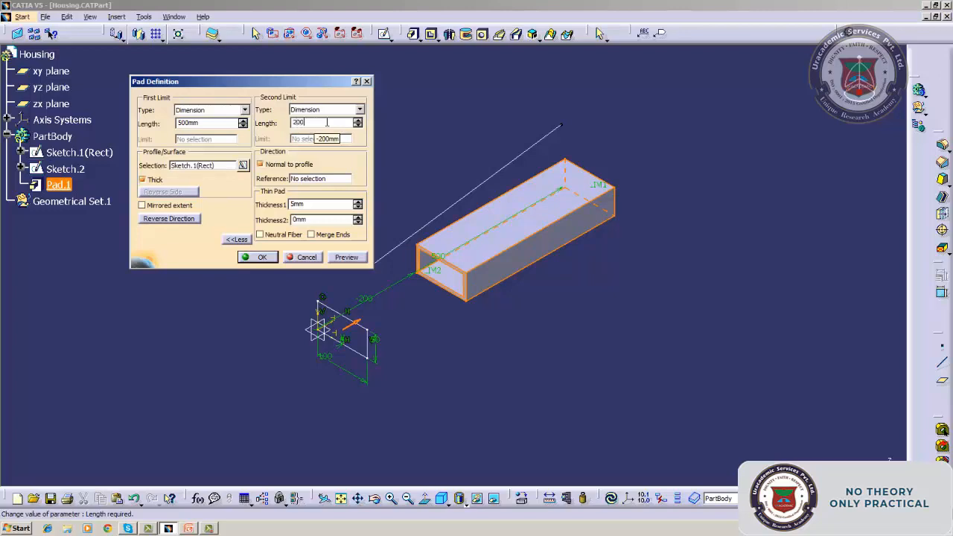
{"action": "left_click", "coordinate": [262, 257]}
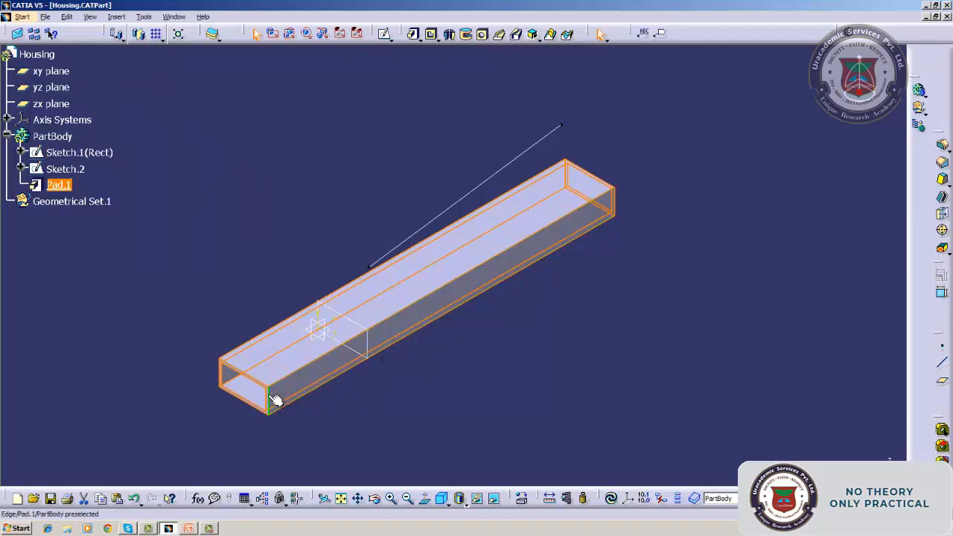
Remove Pad.1's second-limit extension so the pad starts at the Sketch.1(Rect) plane.
{"action": "right_click", "coordinate": [61, 185]}
{"action": "mouse_move", "coordinate": [102, 427]}
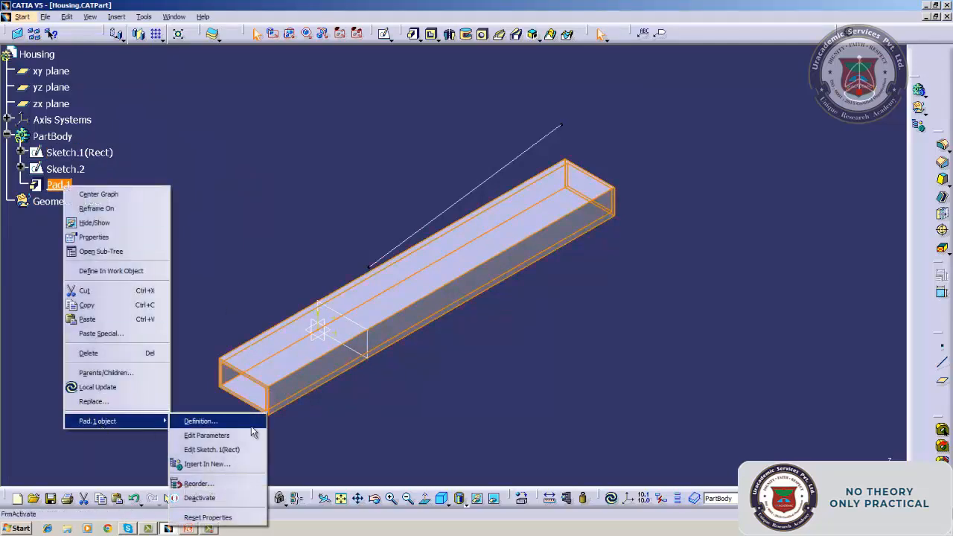
{"action": "left_click", "coordinate": [202, 418]}
{"action": "left_click", "coordinate": [314, 123]}
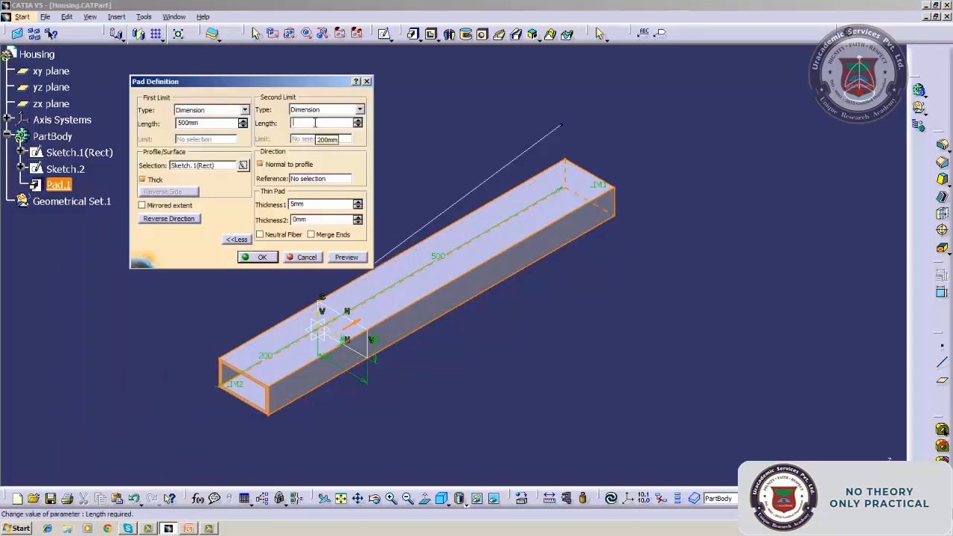
{"action": "key", "text": "Return"}
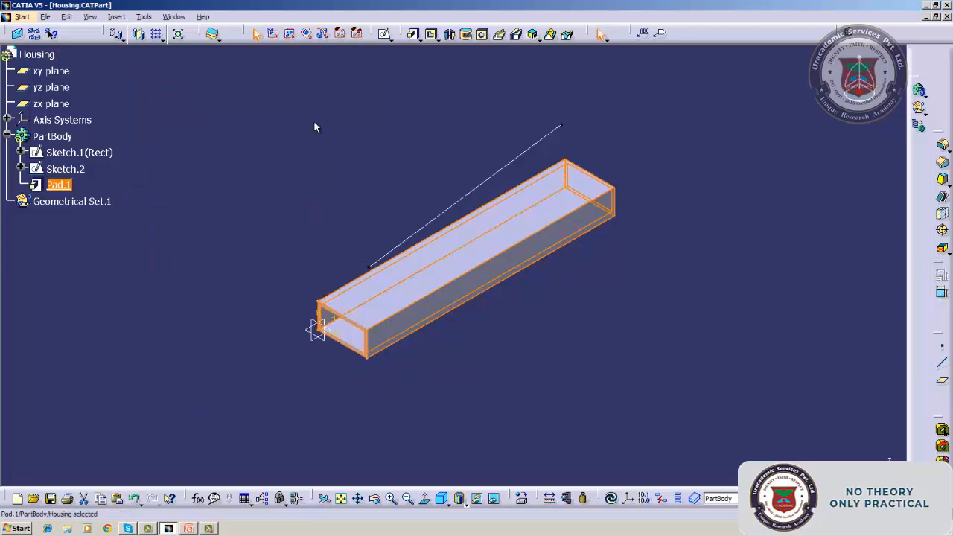
Delete the slanted Sketch.2 line and hide Sketch.1(Rect).
{"action": "right_click", "coordinate": [504, 169]}
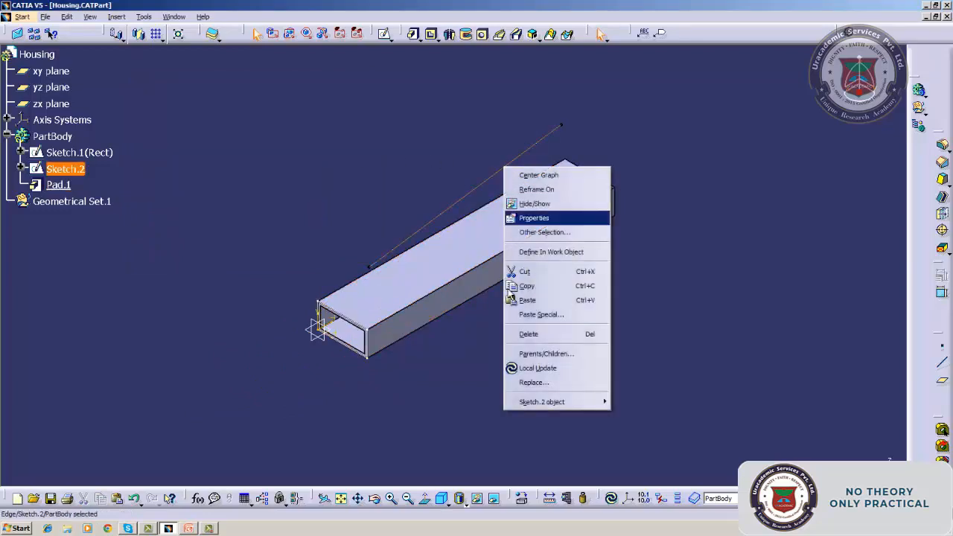
{"action": "left_click", "coordinate": [528, 334]}
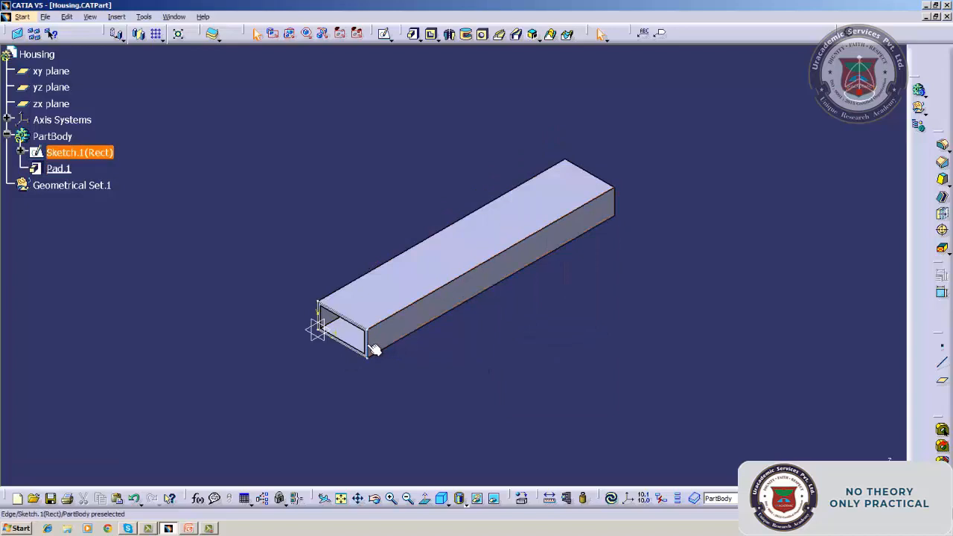
{"action": "right_click", "coordinate": [69, 154]}
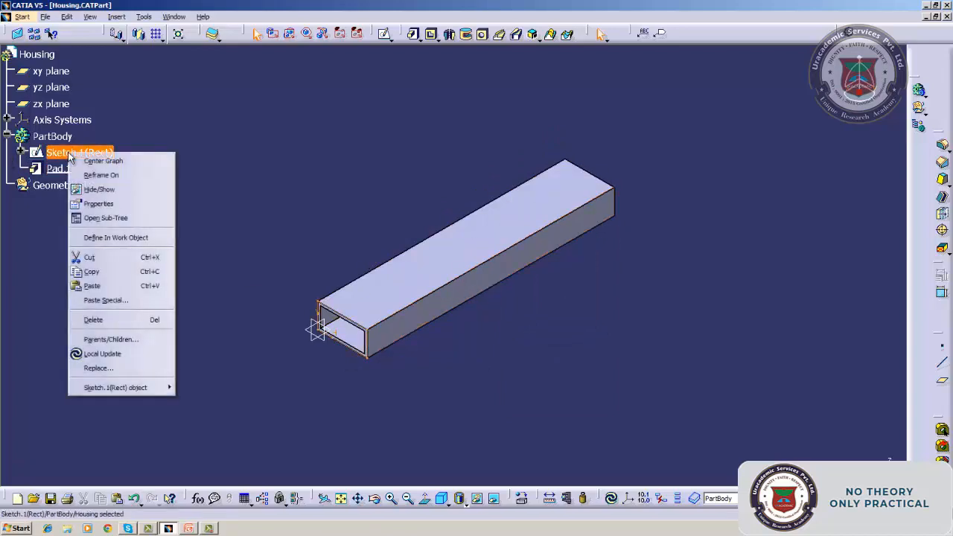
{"action": "left_click", "coordinate": [97, 189]}
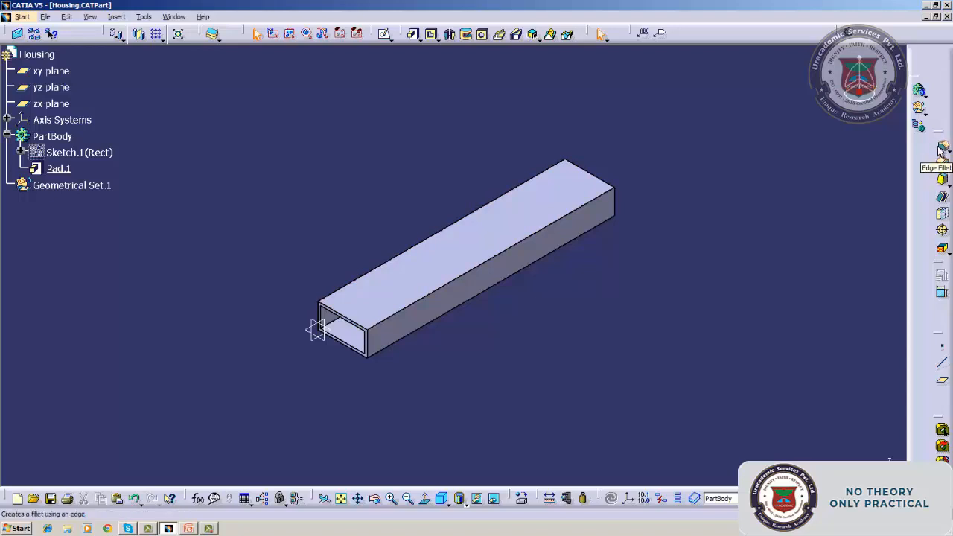
Check the Lesson - 05 topic list in PowerPoint and return to the Housing part in CATIA.
{"action": "left_click", "coordinate": [192, 529]}
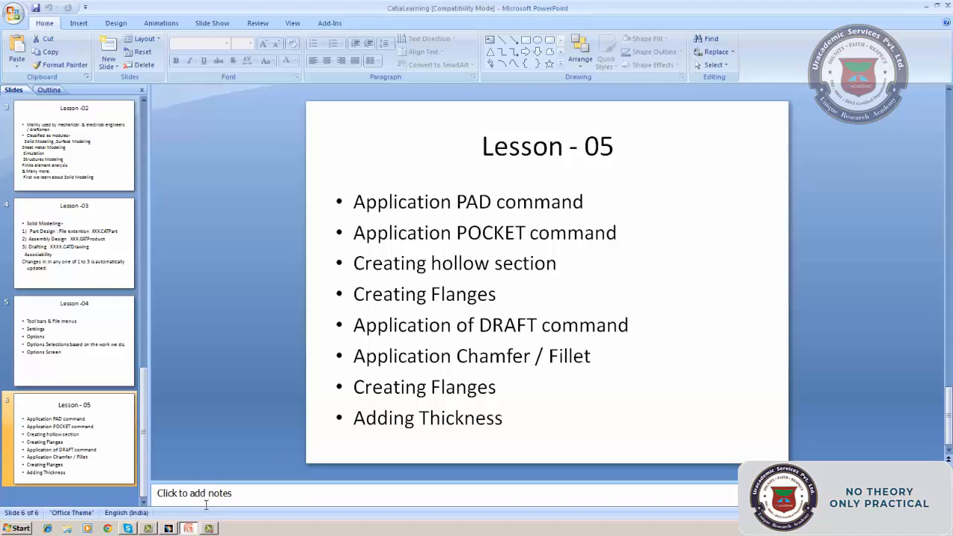
{"action": "left_click", "coordinate": [169, 529]}
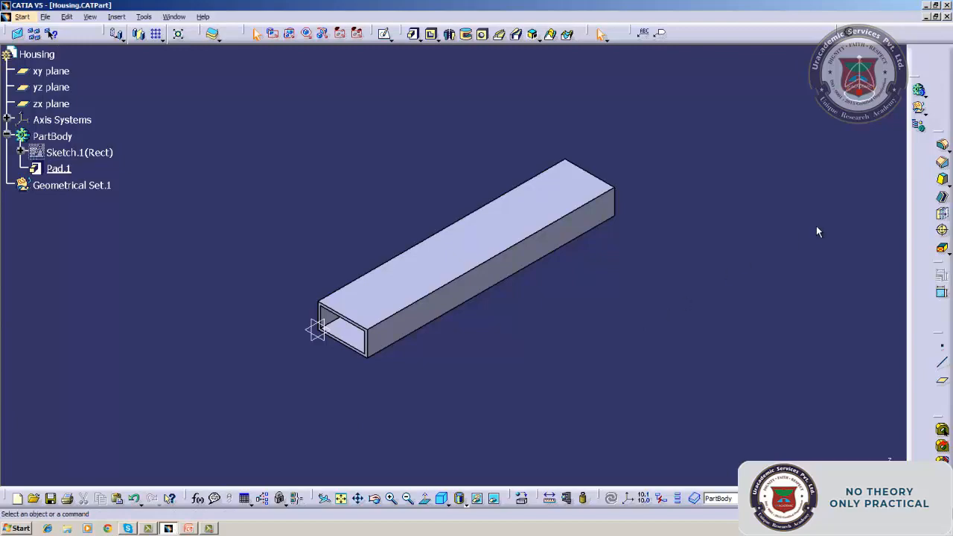
Chamfer the long upper outer edge of Pad.1 with Length 1 of 1 mm, a 30-degree angle and Tangency propagation.
{"action": "left_click", "coordinate": [942, 161]}
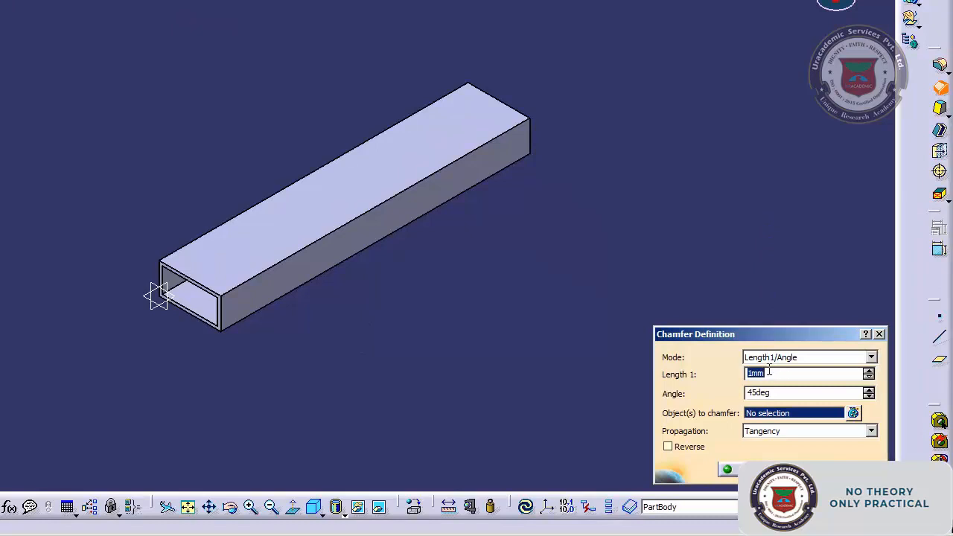
{"action": "left_click", "coordinate": [479, 159]}
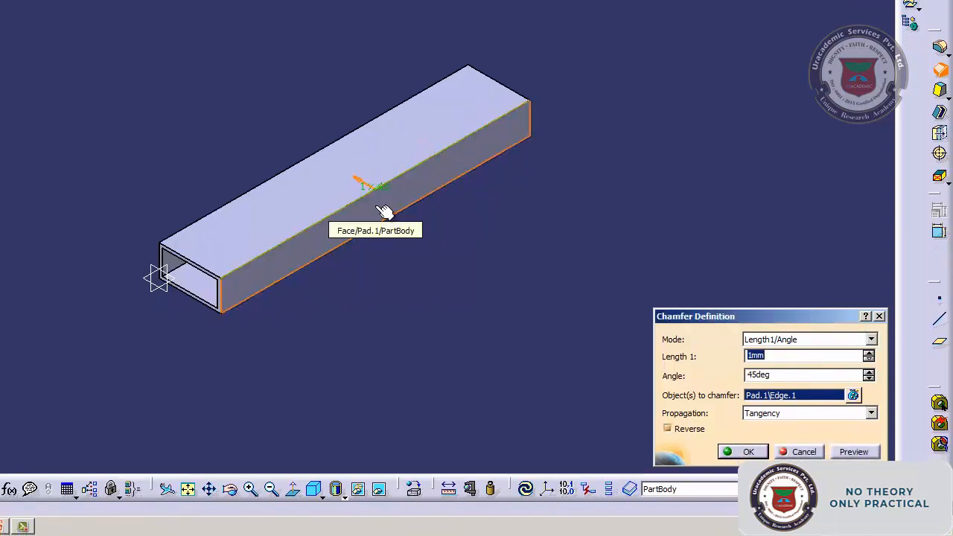
{"action": "left_click", "coordinate": [786, 374]}
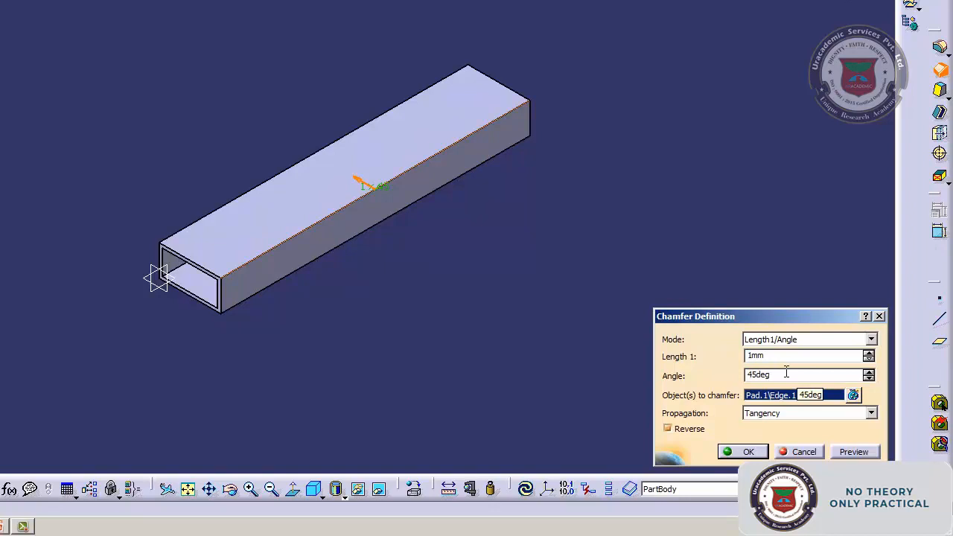
{"action": "key", "text": "BackSpace"}
{"action": "key", "text": "BackSpace"}
{"action": "key", "text": "BackSpace"}
{"action": "left_click", "coordinate": [785, 414]}
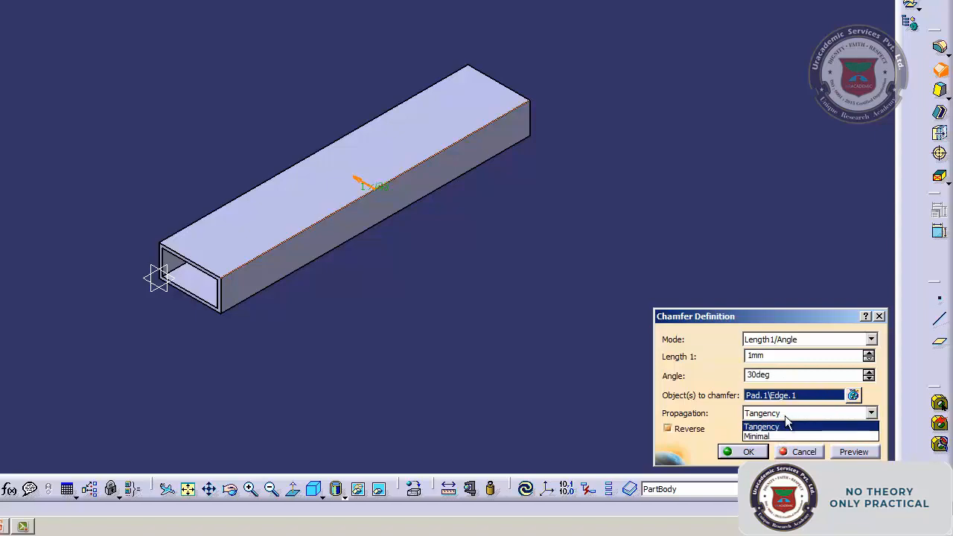
{"action": "left_click", "coordinate": [784, 415]}
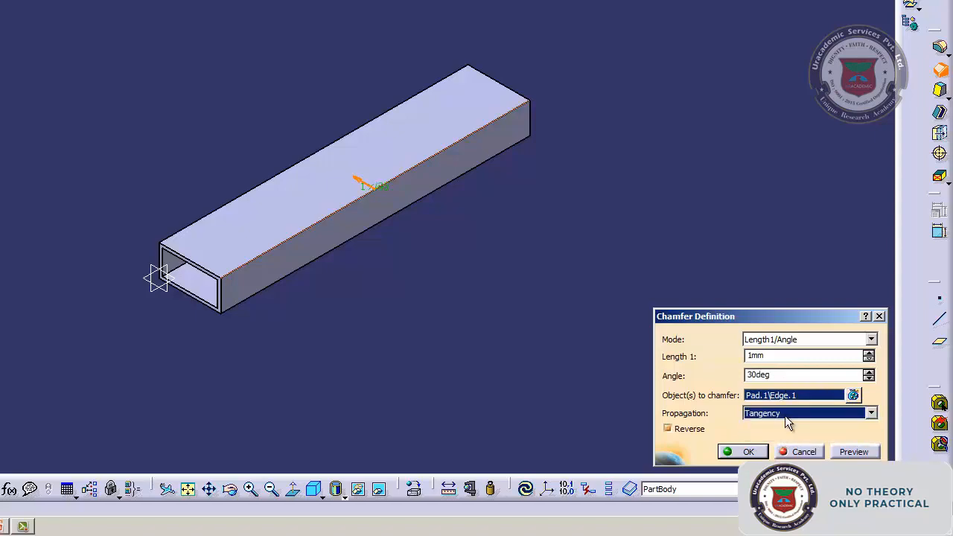
{"action": "left_click", "coordinate": [742, 451]}
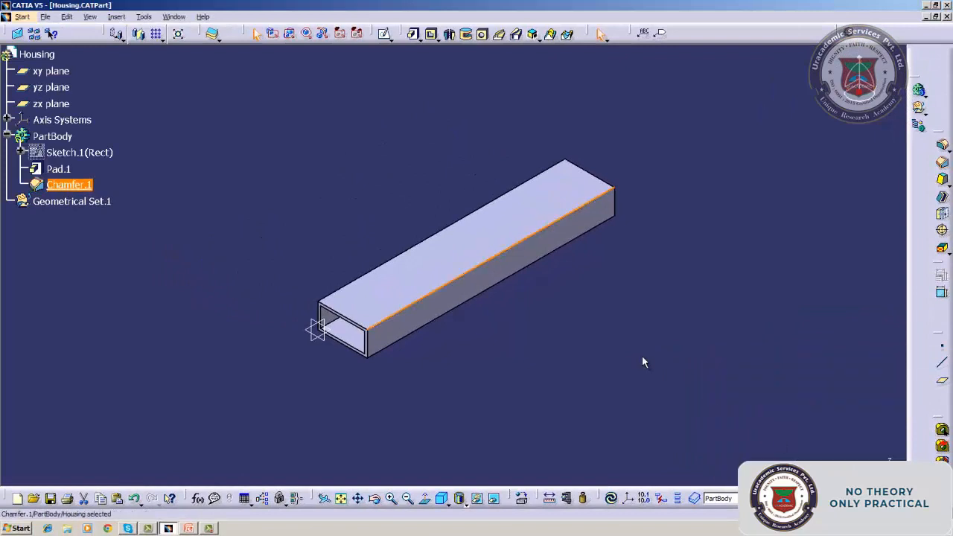
Set the length of the chamfer on the tube's long upper edge to 5 mm and update the part.
{"action": "left_click", "coordinate": [643, 362]}
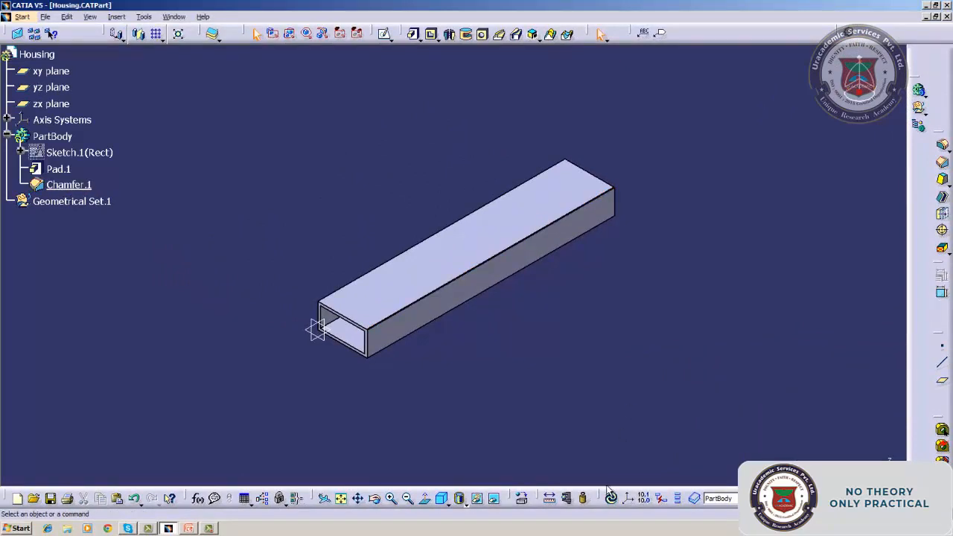
{"action": "left_click", "coordinate": [391, 498]}
{"action": "left_click", "coordinate": [387, 499]}
{"action": "left_click", "coordinate": [387, 499]}
{"action": "left_click", "coordinate": [387, 498]}
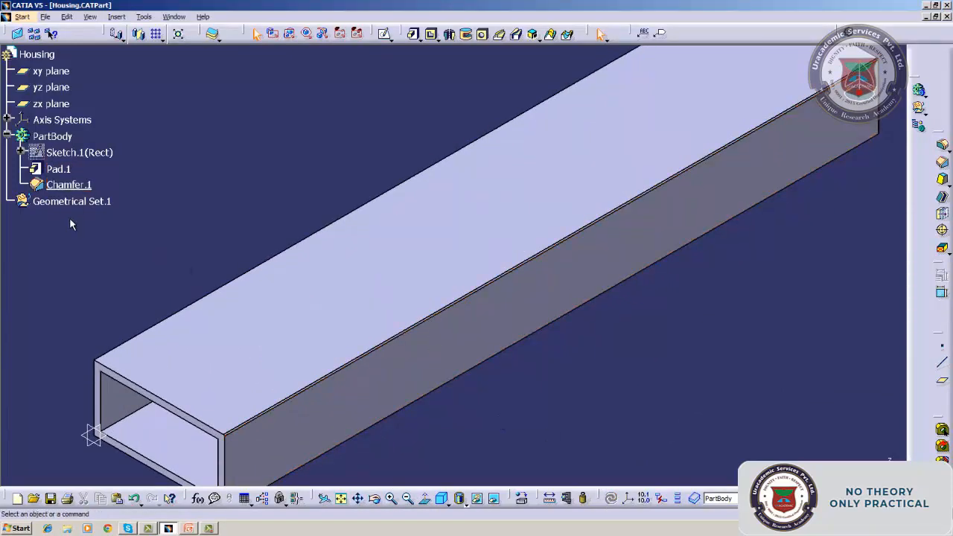
{"action": "double_click", "coordinate": [62, 184]}
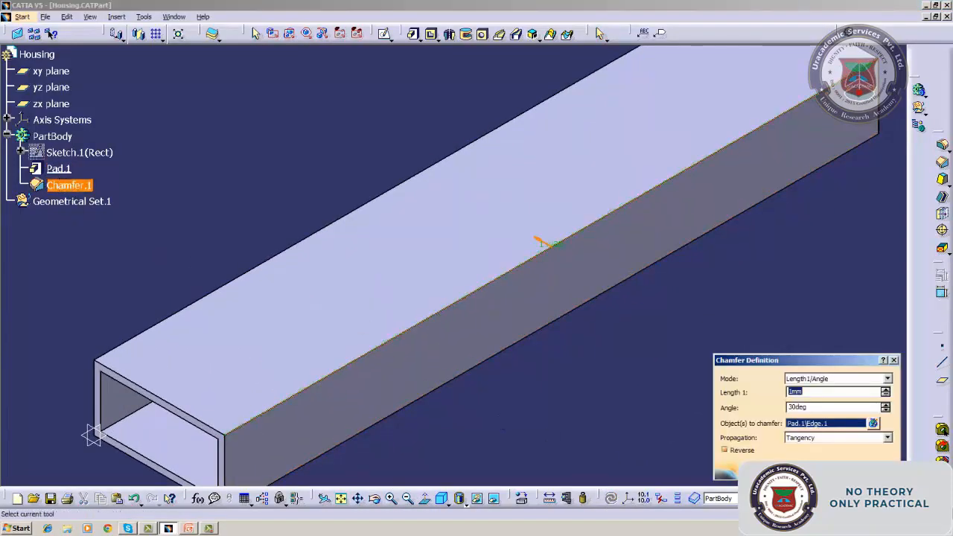
{"action": "key", "text": "BackSpace"}
{"action": "key", "text": "Return"}
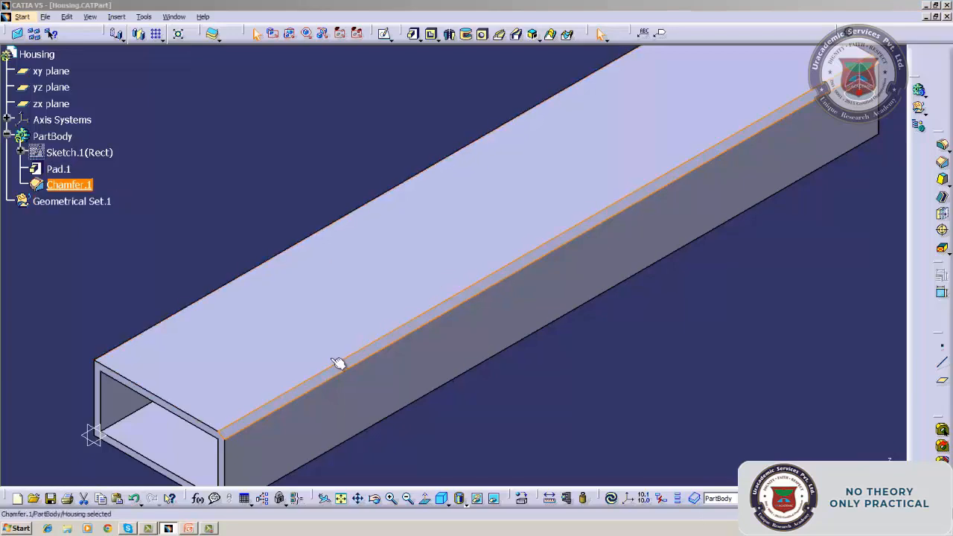
{"action": "left_click", "coordinate": [613, 502]}
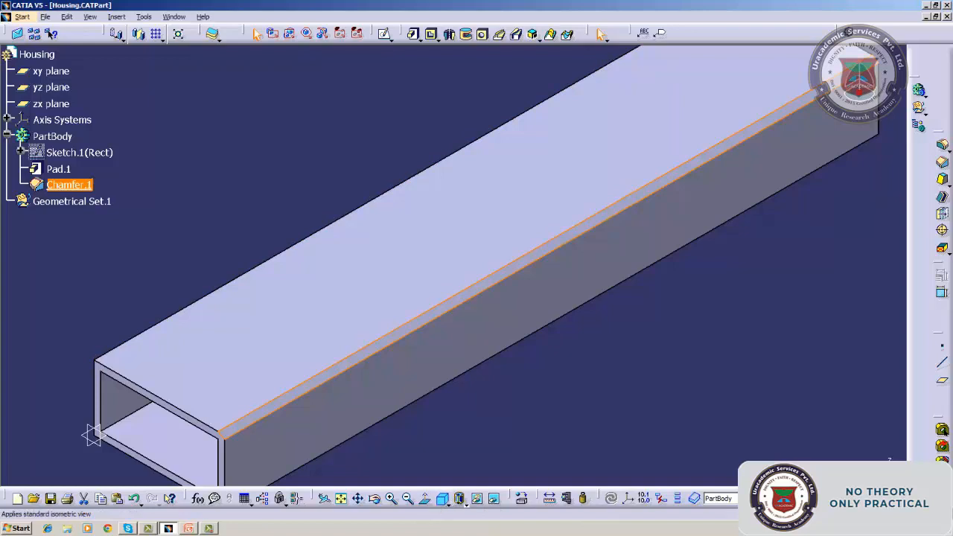
Set the chamfer's angle to 45 degrees by editing its on-model parameter, checking the profile from the front, and update the part.
{"action": "left_click", "coordinate": [444, 500]}
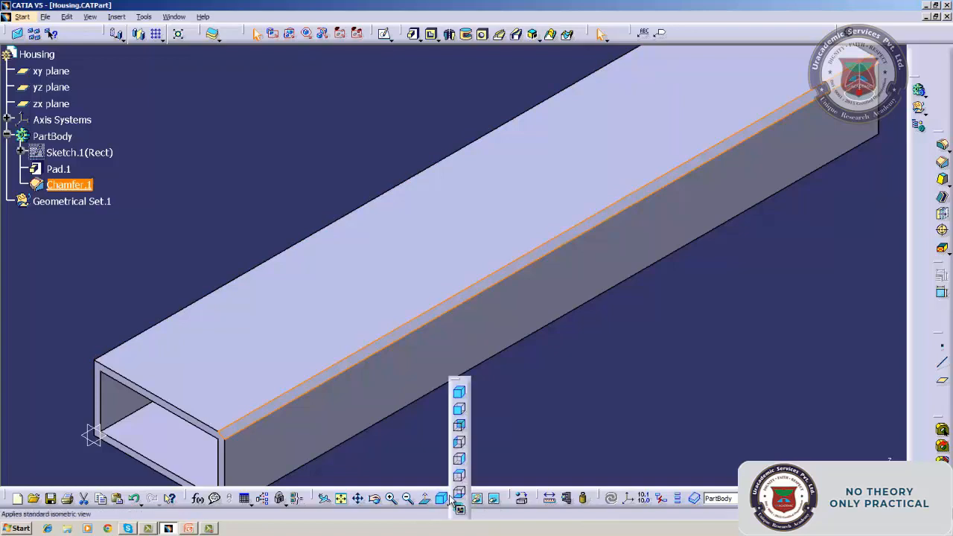
{"action": "left_click", "coordinate": [459, 409]}
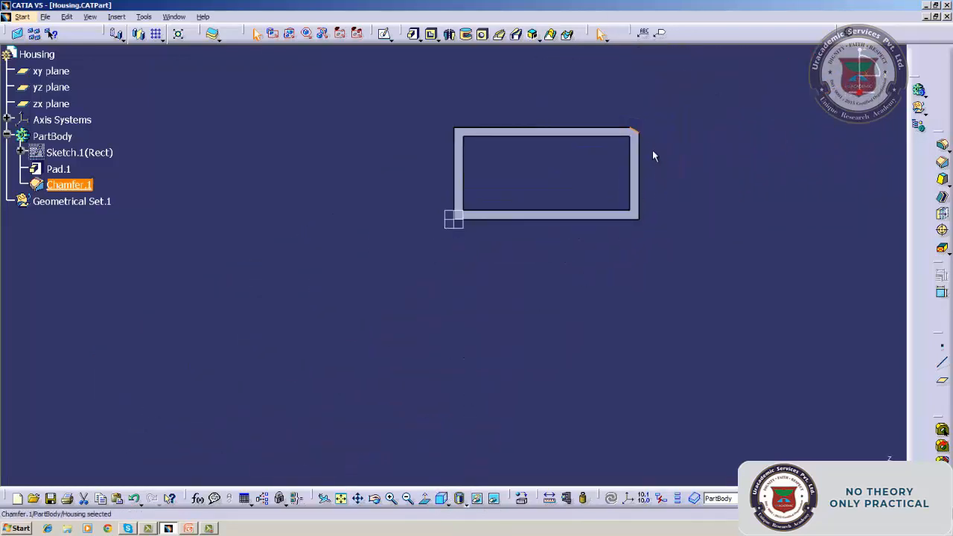
{"action": "double_click", "coordinate": [48, 184]}
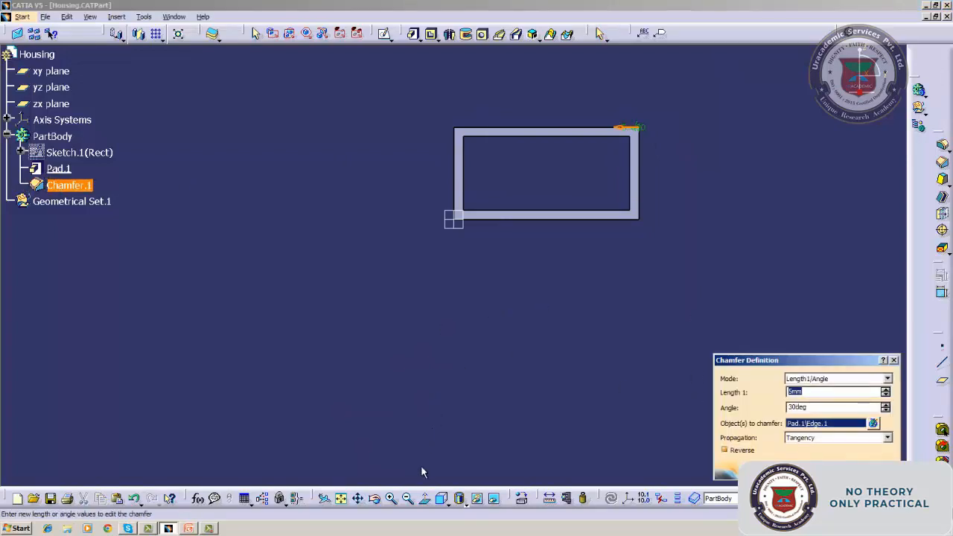
{"action": "left_click", "coordinate": [386, 498]}
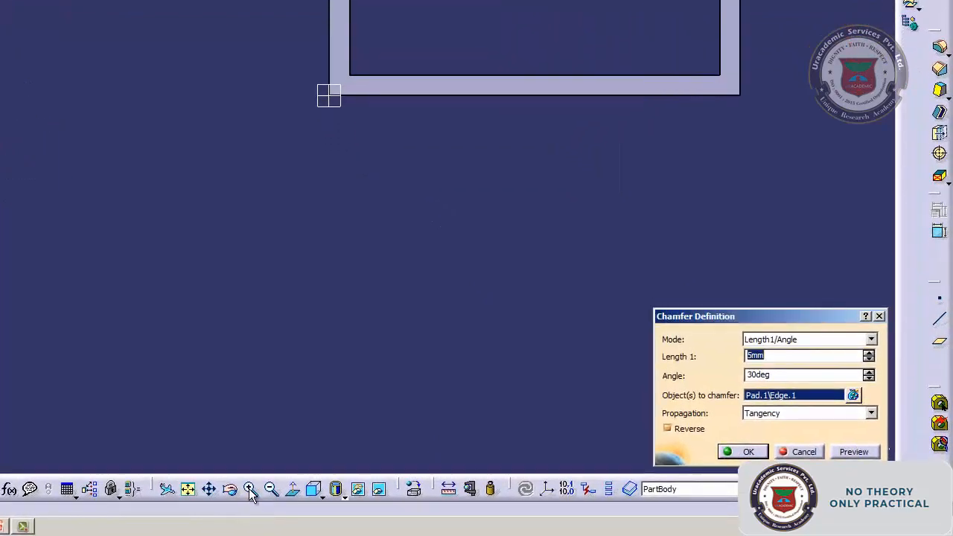
{"action": "left_click", "coordinate": [208, 489]}
{"action": "left_click_drag", "start_coordinate": [337, 315], "coordinate": [121, 504]}
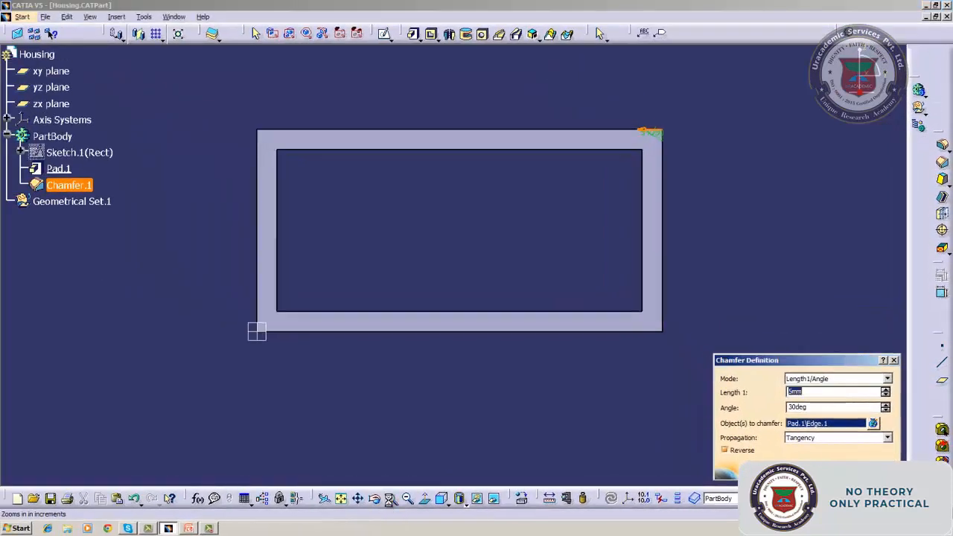
{"action": "left_click", "coordinate": [390, 498]}
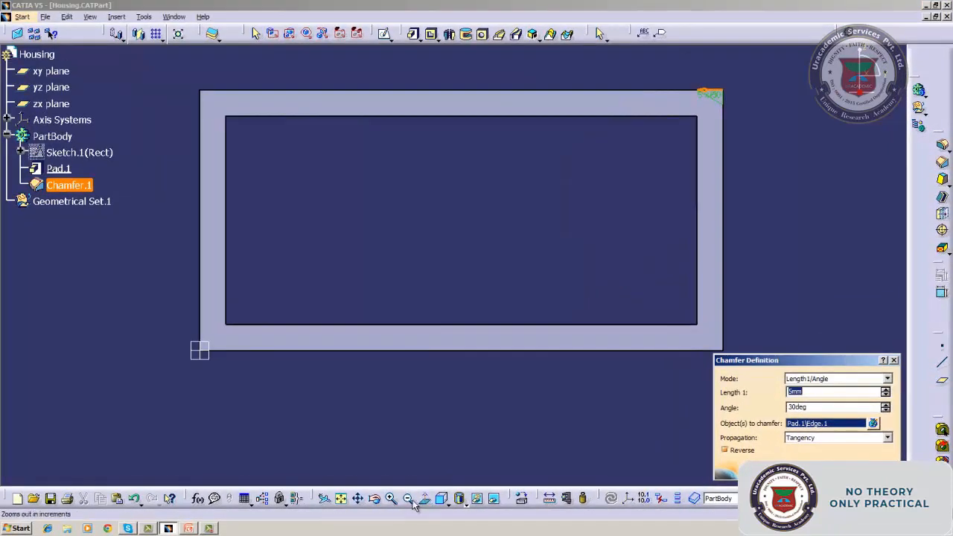
{"action": "left_click", "coordinate": [407, 499]}
{"action": "left_click", "coordinate": [408, 498]}
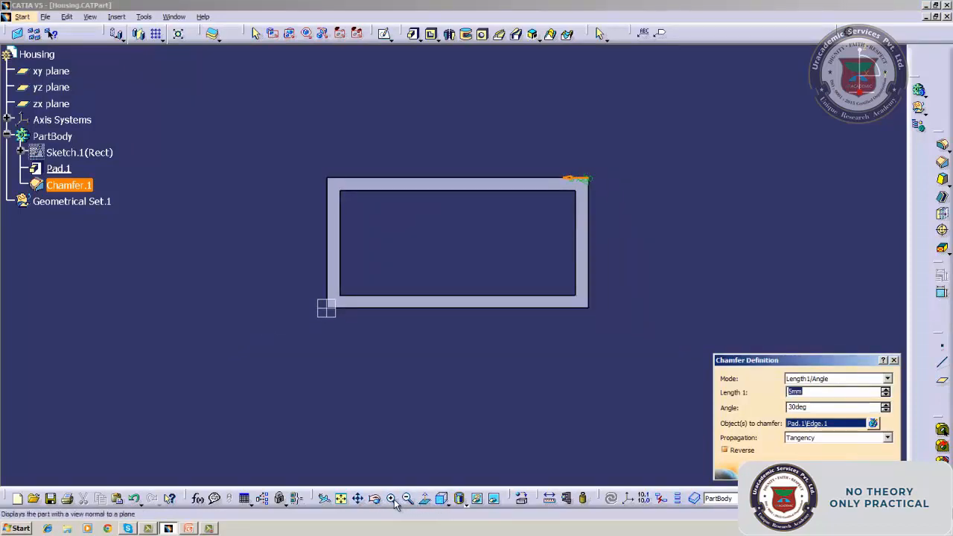
{"action": "left_click", "coordinate": [390, 499]}
{"action": "left_click", "coordinate": [390, 499]}
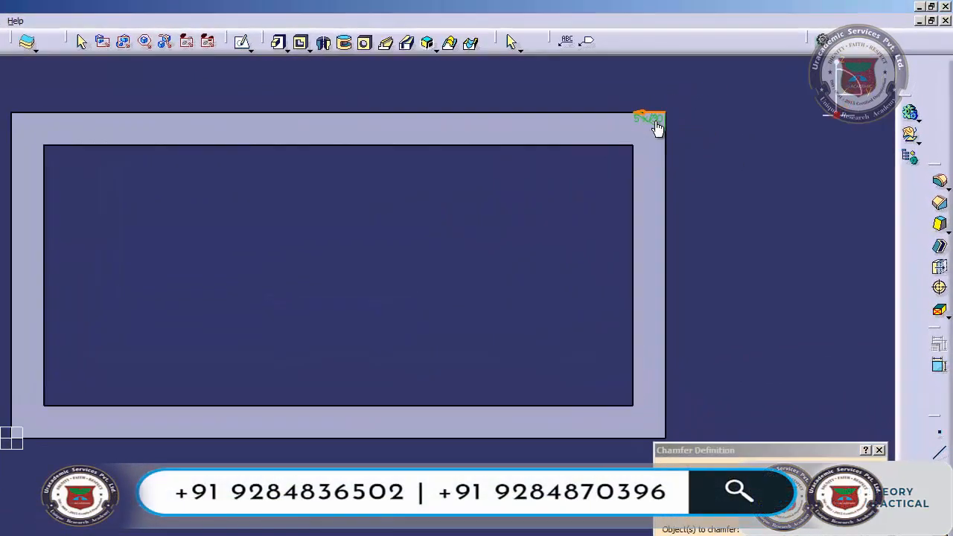
{"action": "double_click", "coordinate": [716, 102]}
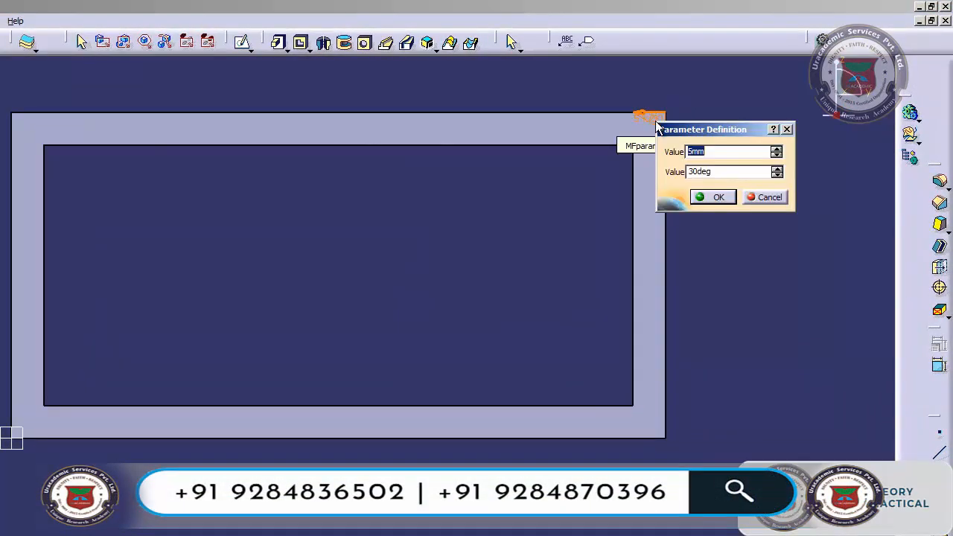
{"action": "left_click", "coordinate": [715, 172]}
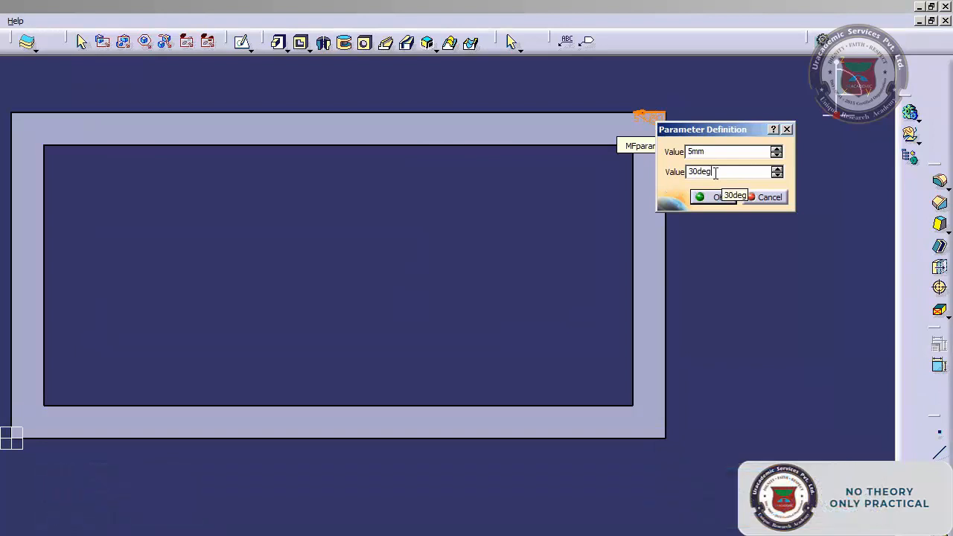
{"action": "key", "text": "BackSpace"}
{"action": "key", "text": "BackSpace"}
{"action": "key", "text": "BackSpace"}
{"action": "type", "text": "45"}
{"action": "key", "text": "Return"}
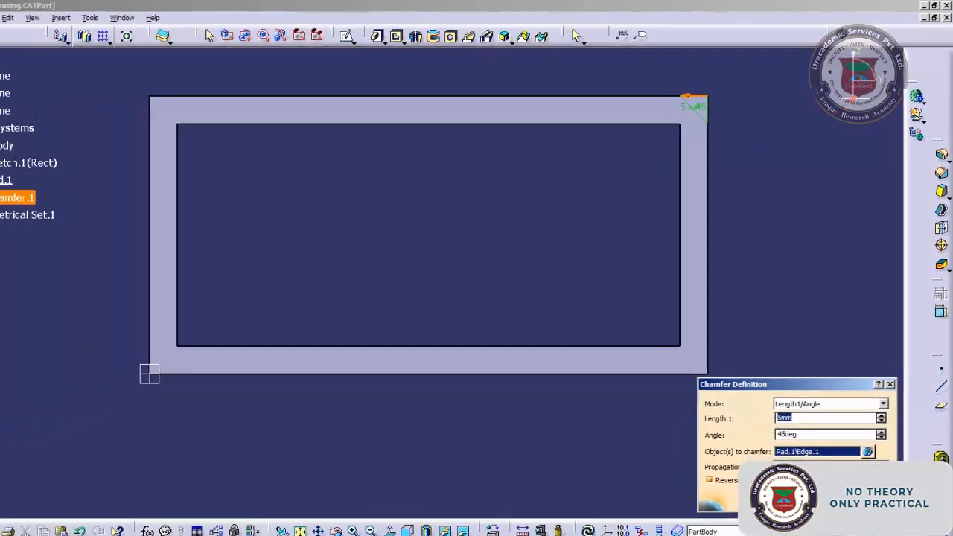
{"action": "key", "text": "Return"}
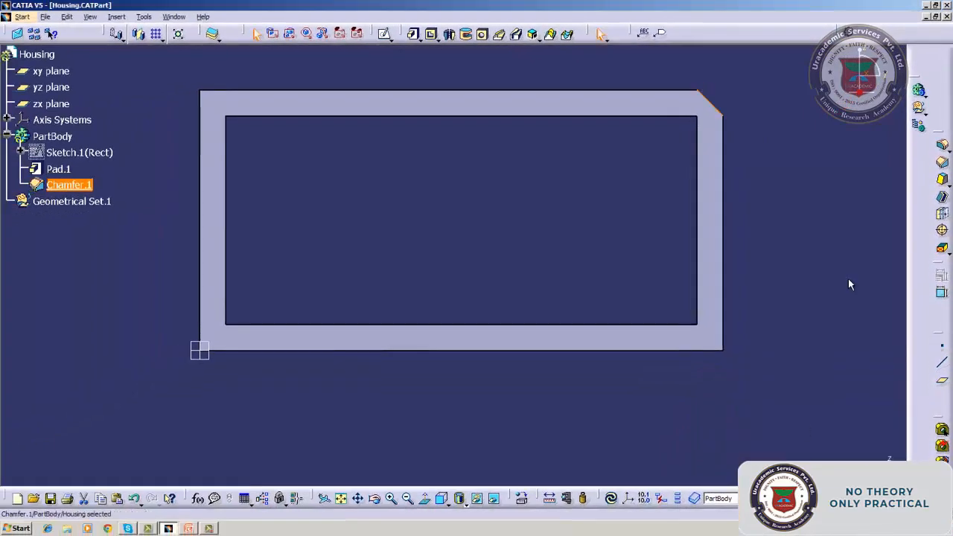
{"action": "left_click", "coordinate": [610, 497]}
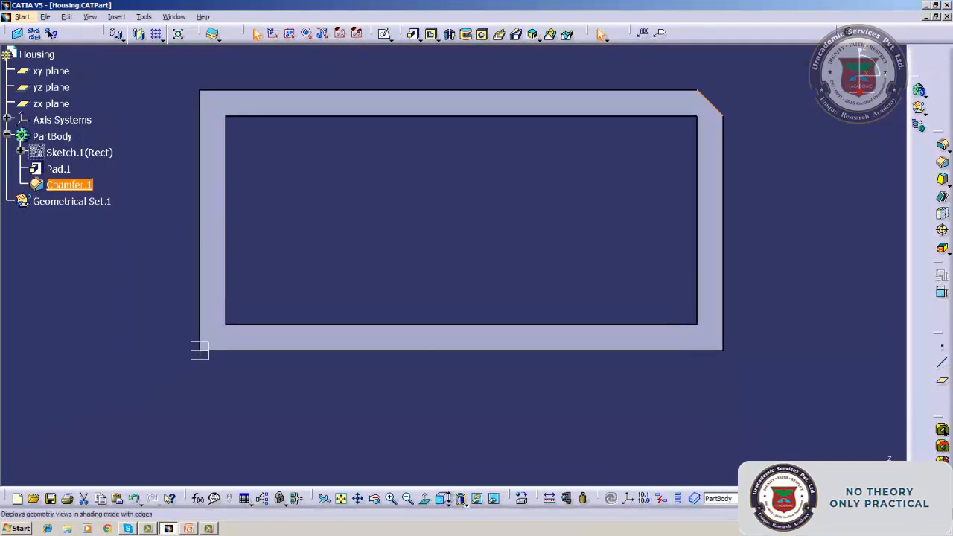
Add the tube's other three long outer edges to Chamfer.1 so all four corners are chamfered.
{"action": "left_click", "coordinate": [447, 503]}
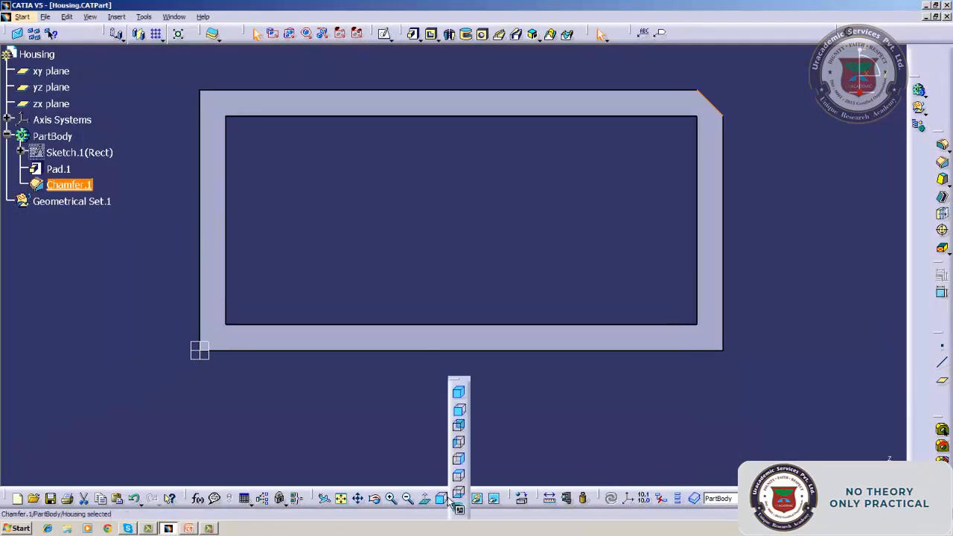
{"action": "left_click", "coordinate": [457, 393]}
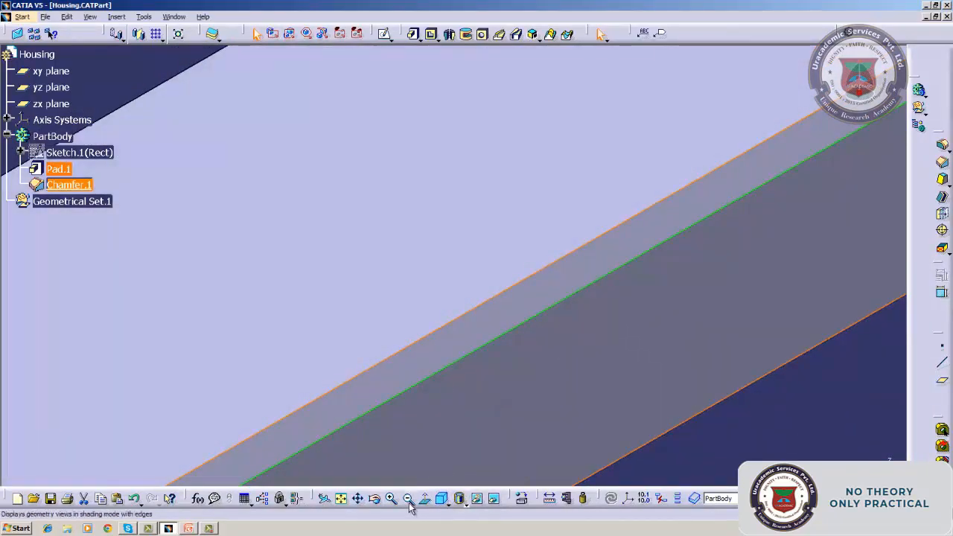
{"action": "left_click", "coordinate": [408, 498]}
{"action": "left_click", "coordinate": [409, 502]}
{"action": "left_click", "coordinate": [409, 502]}
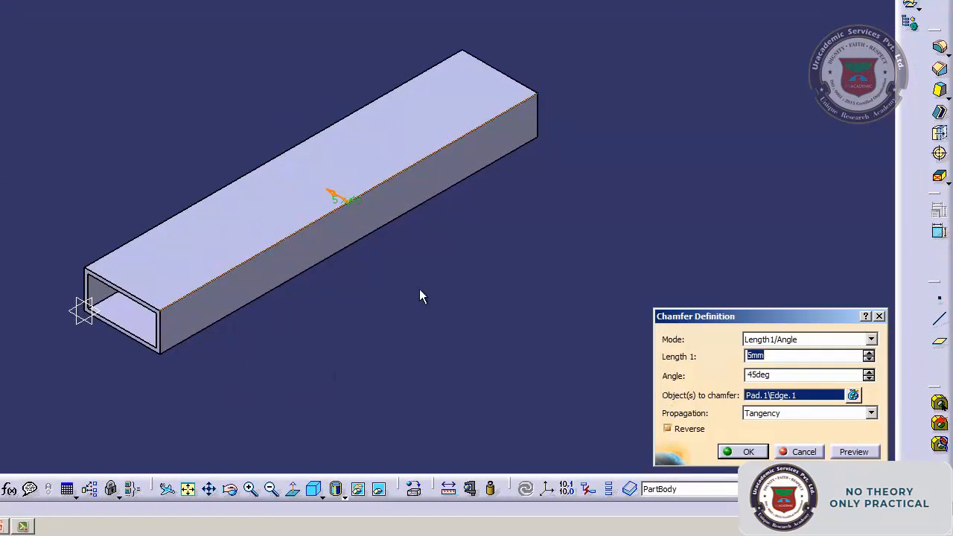
{"action": "left_click", "coordinate": [348, 255]}
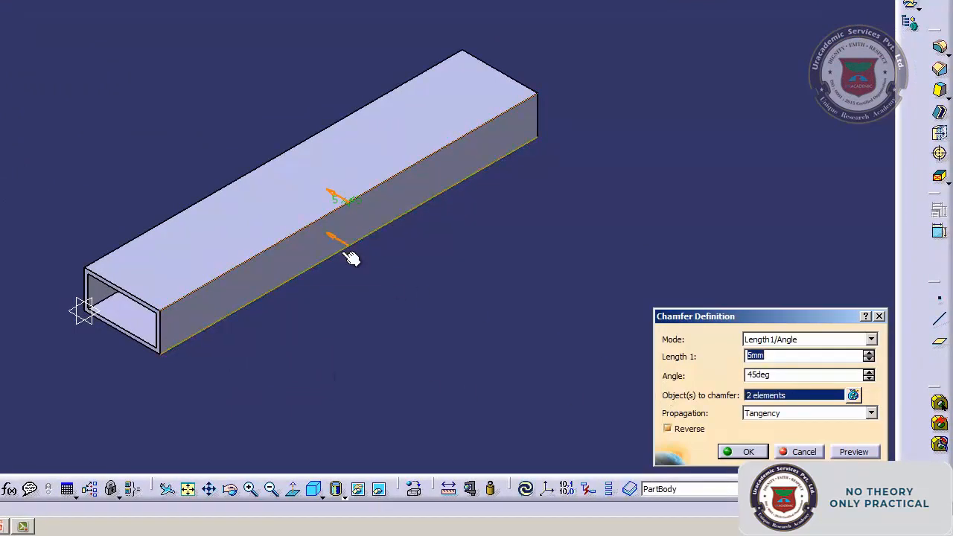
{"action": "left_click", "coordinate": [177, 213]}
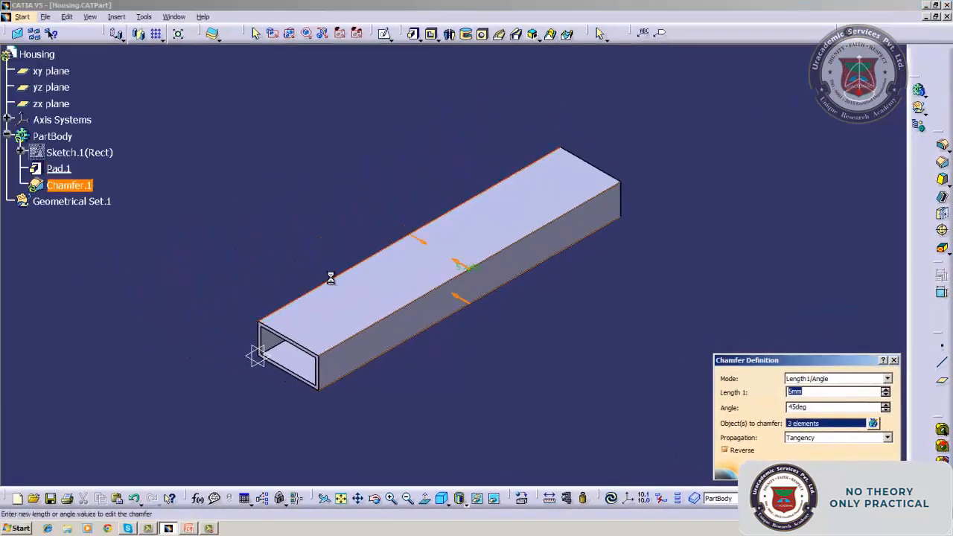
{"action": "left_click", "coordinate": [375, 503]}
{"action": "left_click_drag", "start_coordinate": [362, 477], "coordinate": [558, 349]}
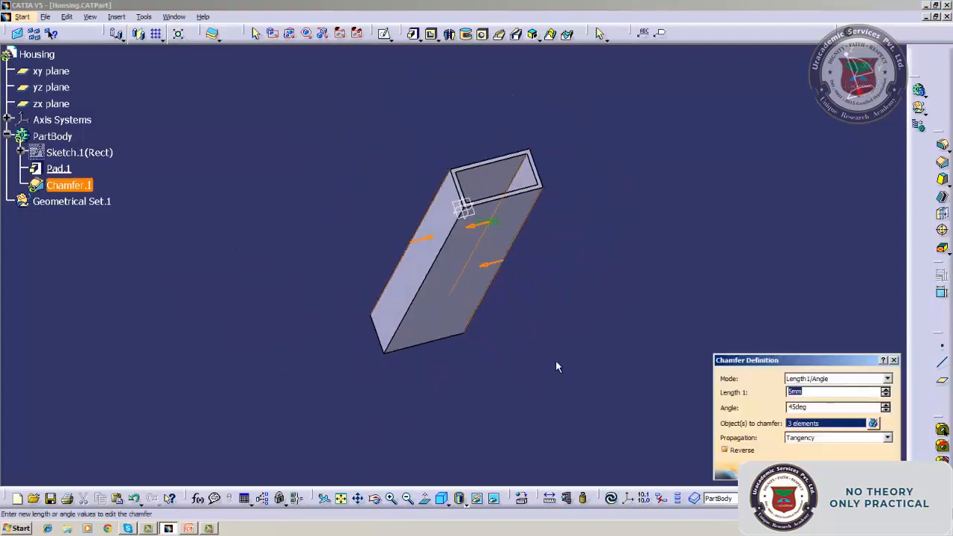
{"action": "left_click", "coordinate": [422, 304]}
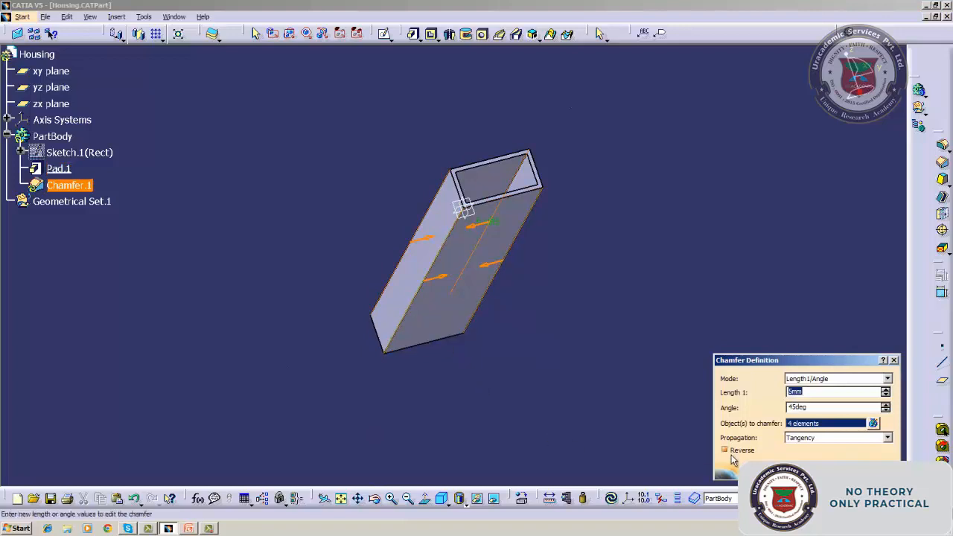
{"action": "left_click", "coordinate": [774, 471]}
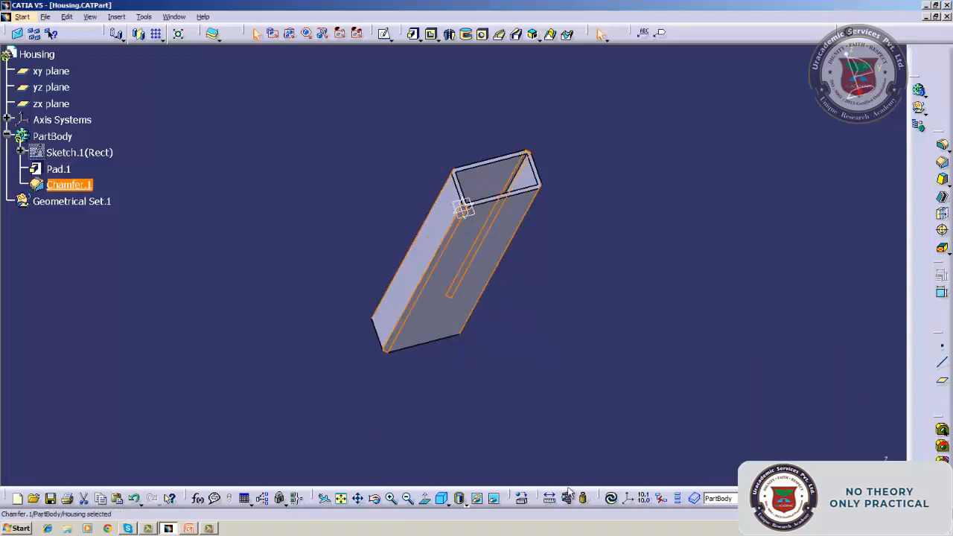
Review the Chamfer.1 definition in the isometric view and close it again.
{"action": "left_click", "coordinate": [443, 500]}
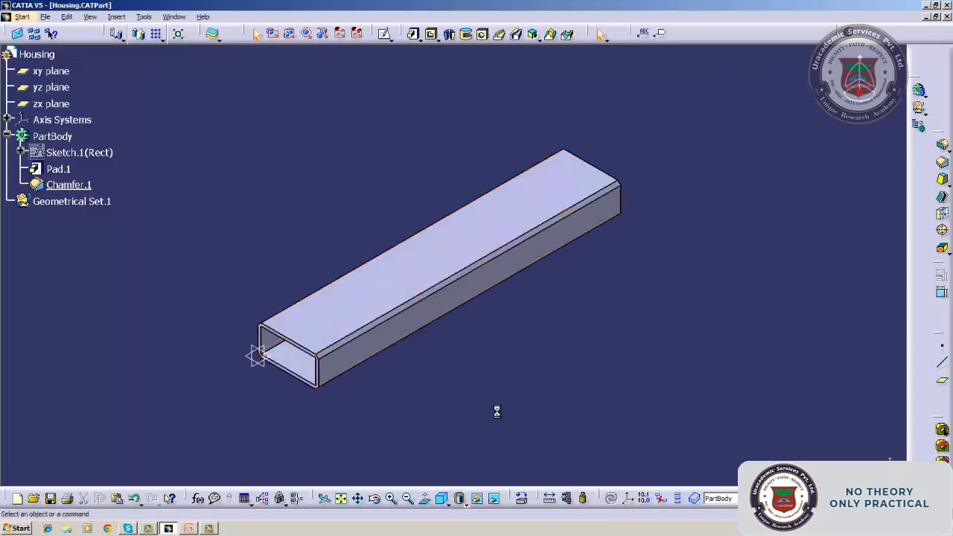
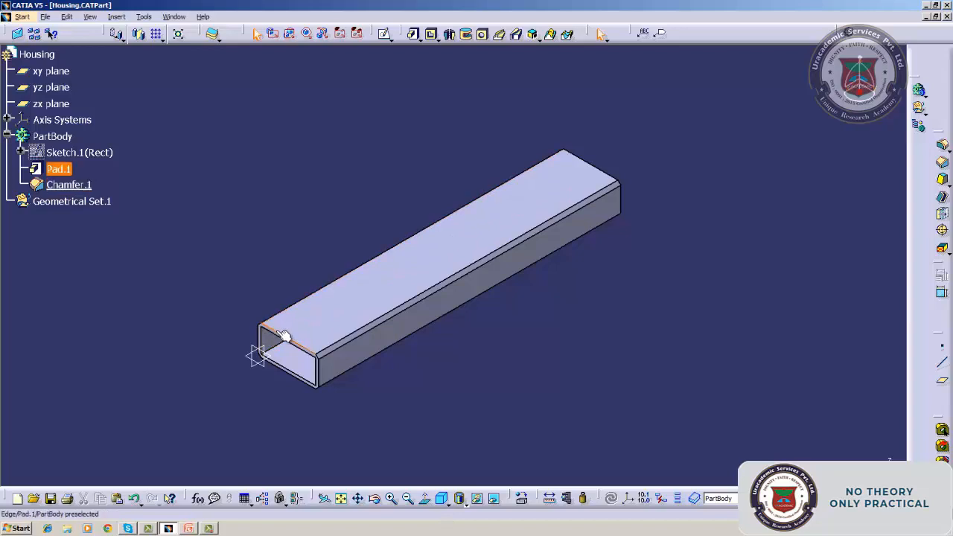
{"action": "double_click", "coordinate": [84, 190]}
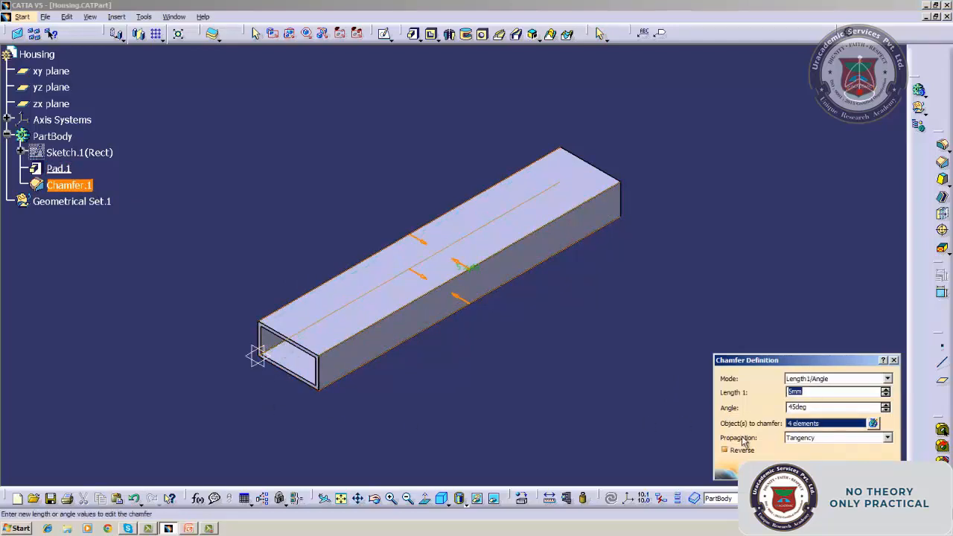
{"action": "left_click", "coordinate": [791, 471]}
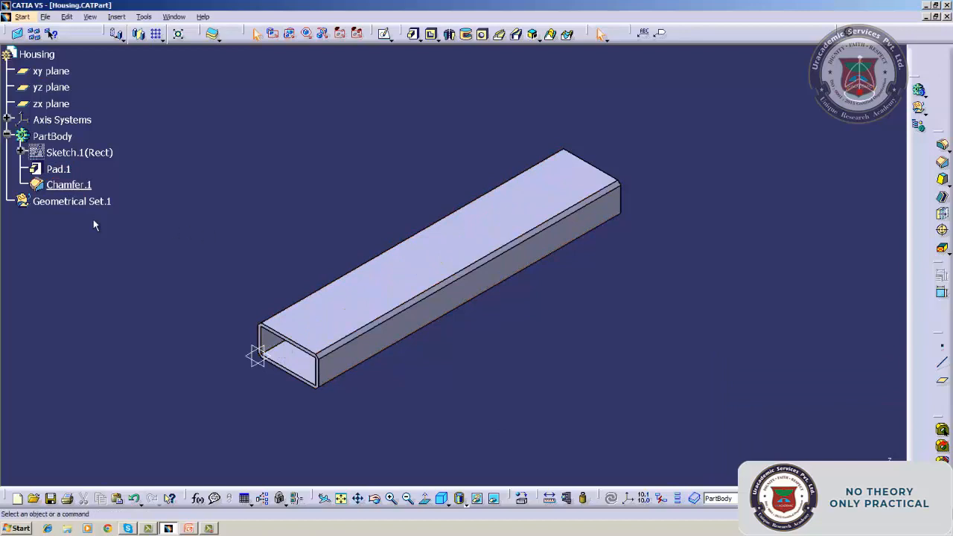
Turn off the Thick option in the Pad.1 definition to make the pad solid, and update the part.
{"action": "right_click", "coordinate": [58, 169]}
{"action": "mouse_move", "coordinate": [97, 406]}
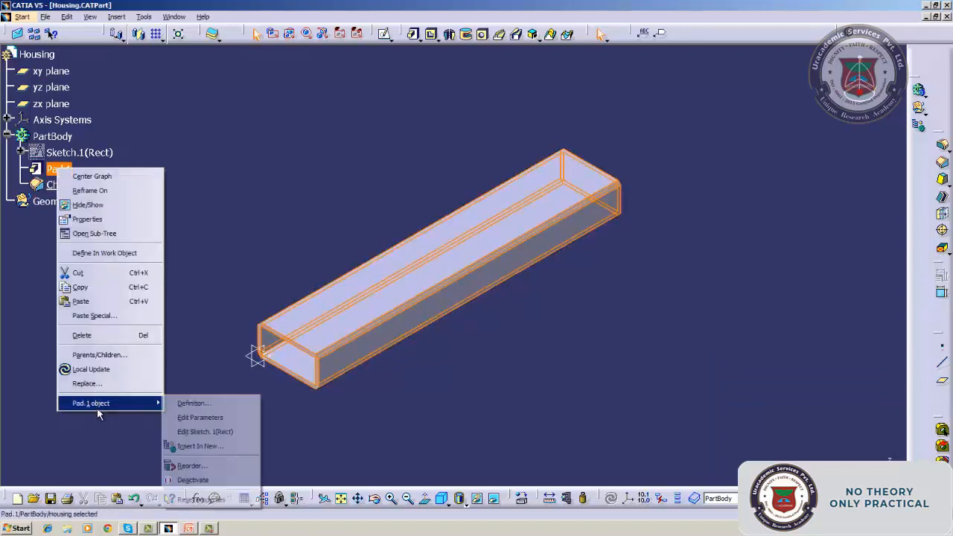
{"action": "left_click", "coordinate": [193, 402]}
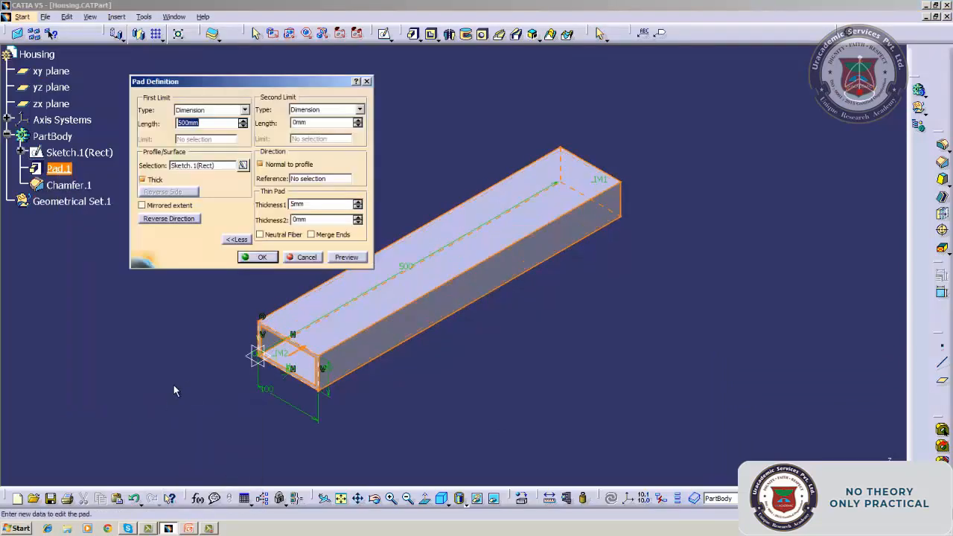
{"action": "left_click", "coordinate": [155, 181]}
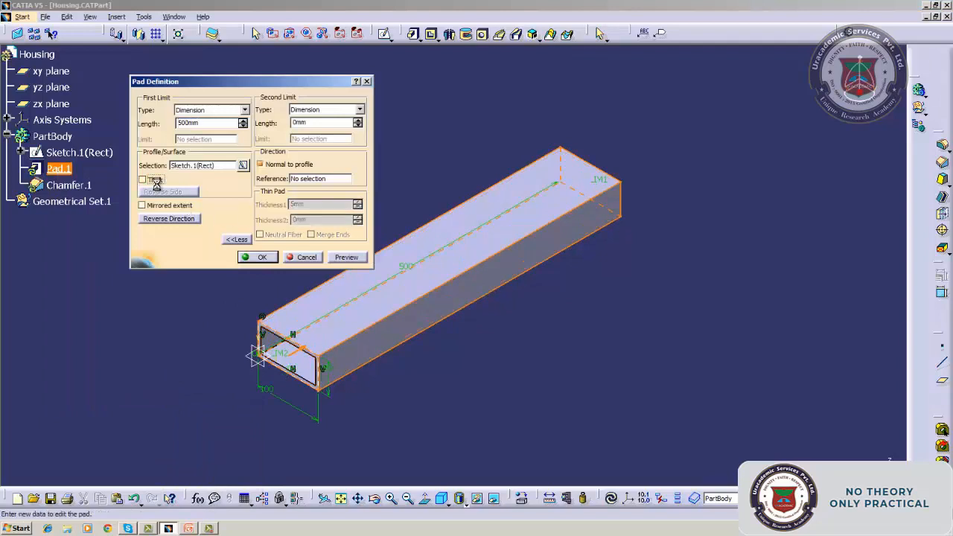
{"action": "left_click", "coordinate": [244, 259]}
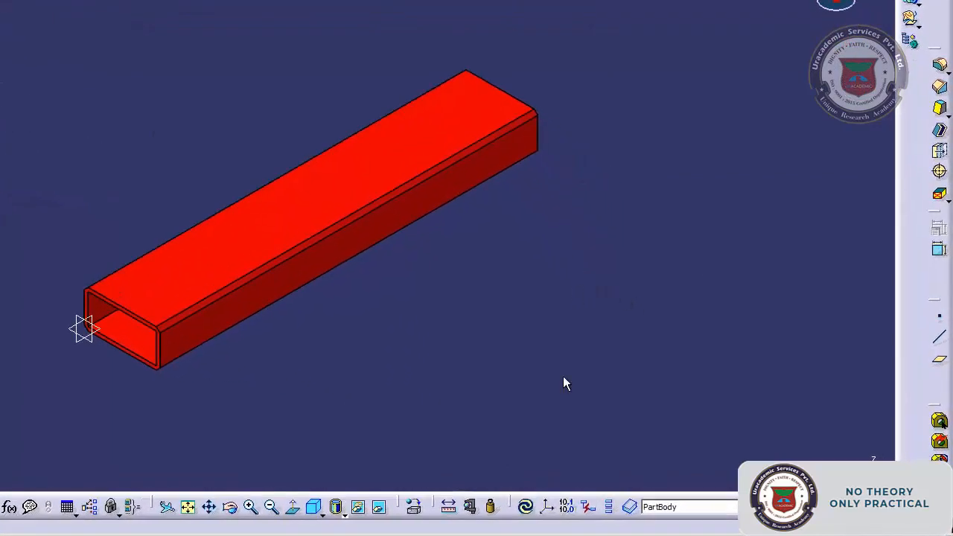
{"action": "left_click", "coordinate": [530, 507]}
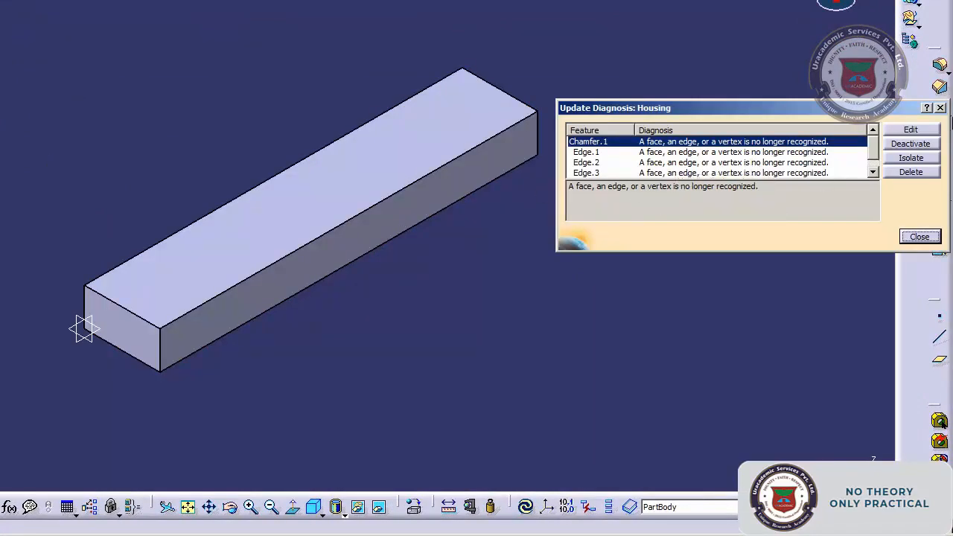
Repair Chamfer.1 by removing its lost edges and reselecting the solid pad's four long edges, at 5 mm by 45 degrees.
{"action": "left_click", "coordinate": [916, 168]}
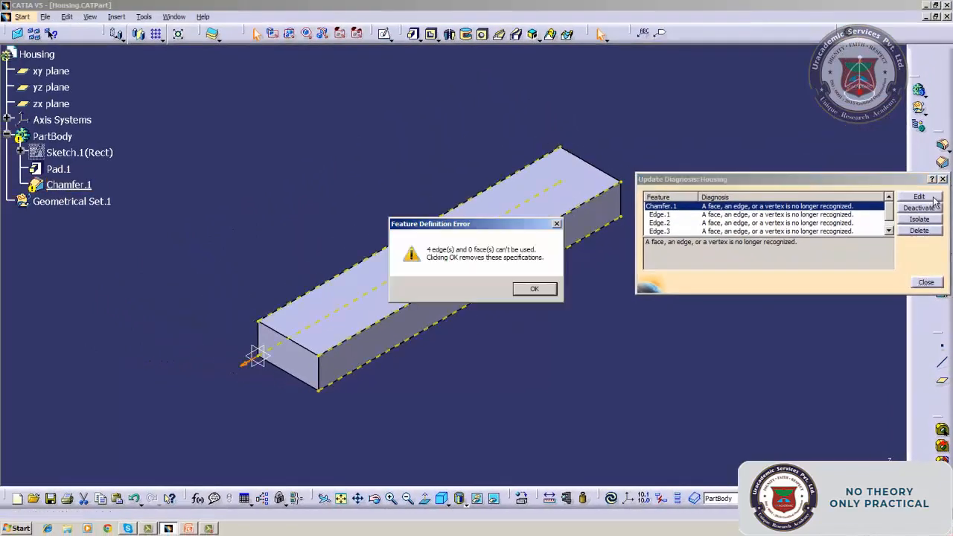
{"action": "left_click", "coordinate": [530, 290]}
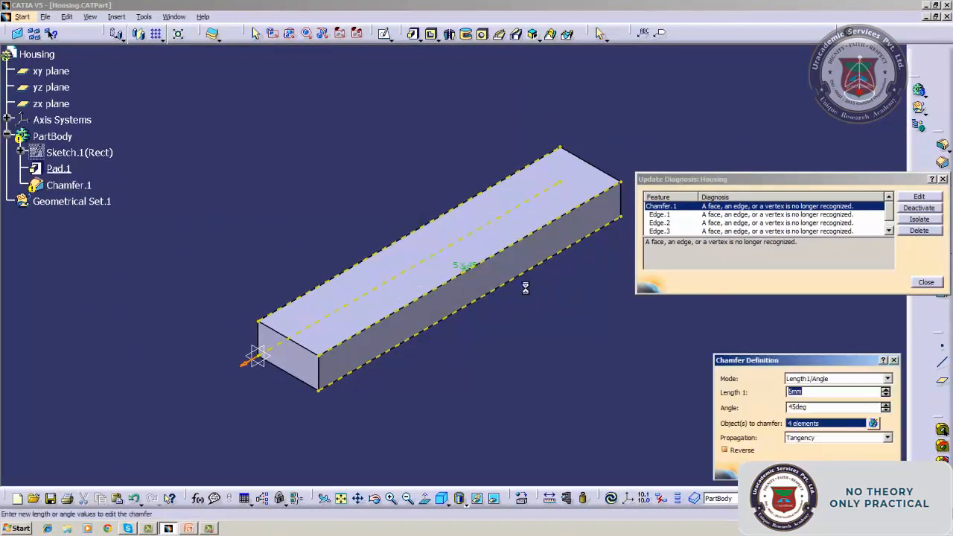
{"action": "left_click", "coordinate": [536, 240]}
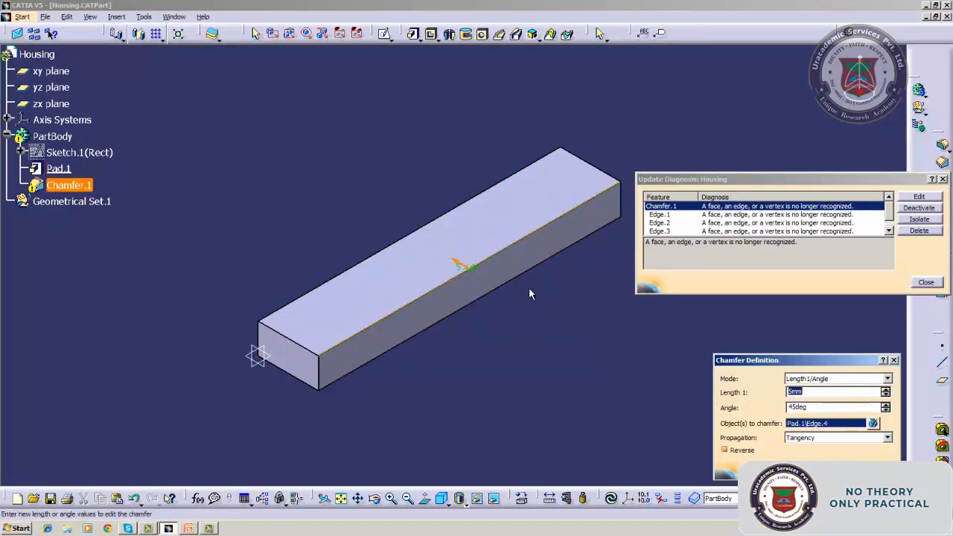
{"action": "left_click", "coordinate": [522, 273]}
{"action": "left_click", "coordinate": [420, 226]}
{"action": "left_click", "coordinate": [376, 499]}
{"action": "left_click_drag", "start_coordinate": [378, 468], "coordinate": [432, 257]}
{"action": "left_click", "coordinate": [416, 259]}
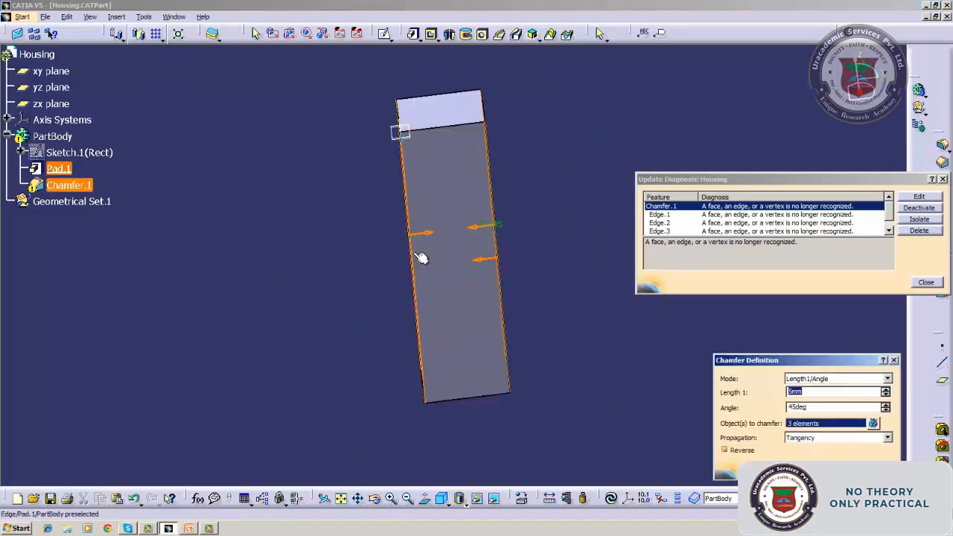
{"action": "left_click", "coordinate": [804, 469]}
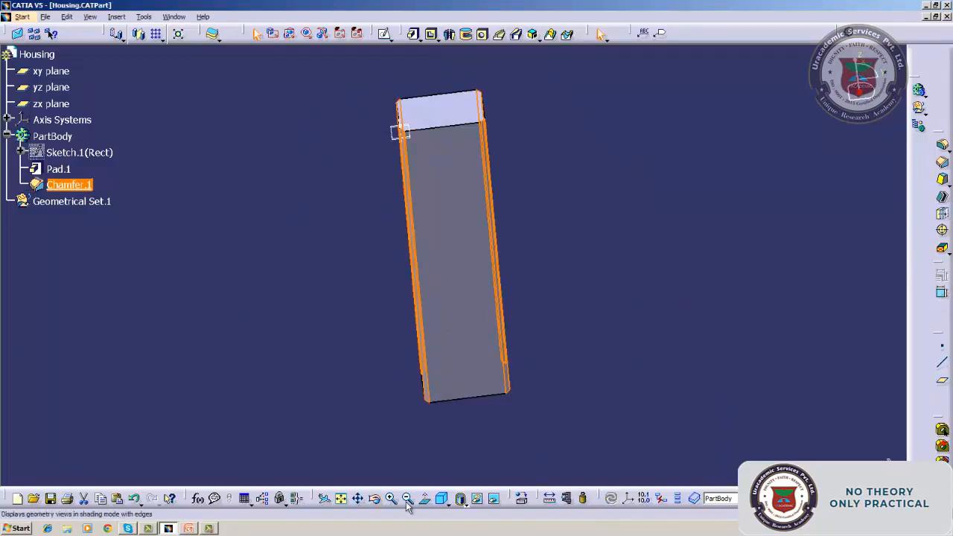
{"action": "left_click", "coordinate": [442, 498]}
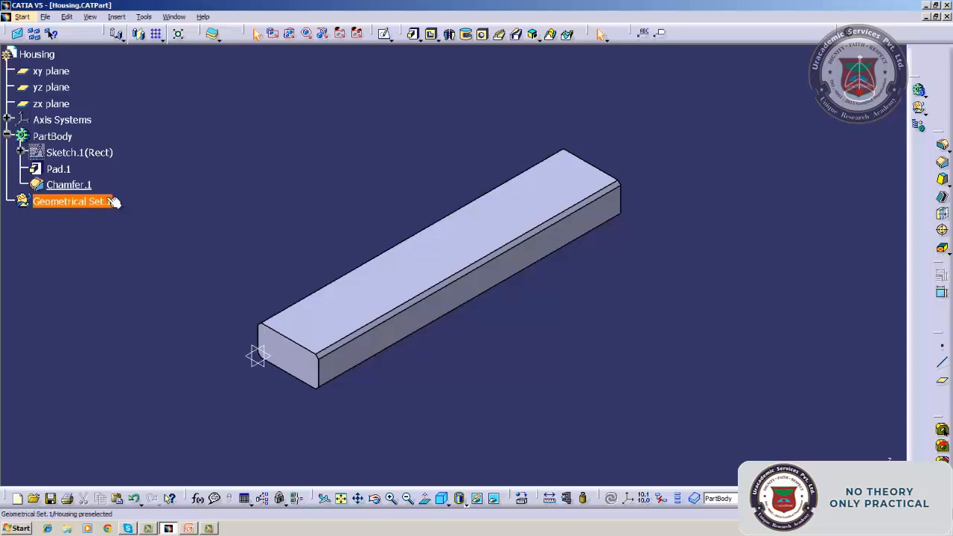
Add the upper edge of the block's front end face to Chamfer.1 as a fifth element.
{"action": "double_click", "coordinate": [90, 185]}
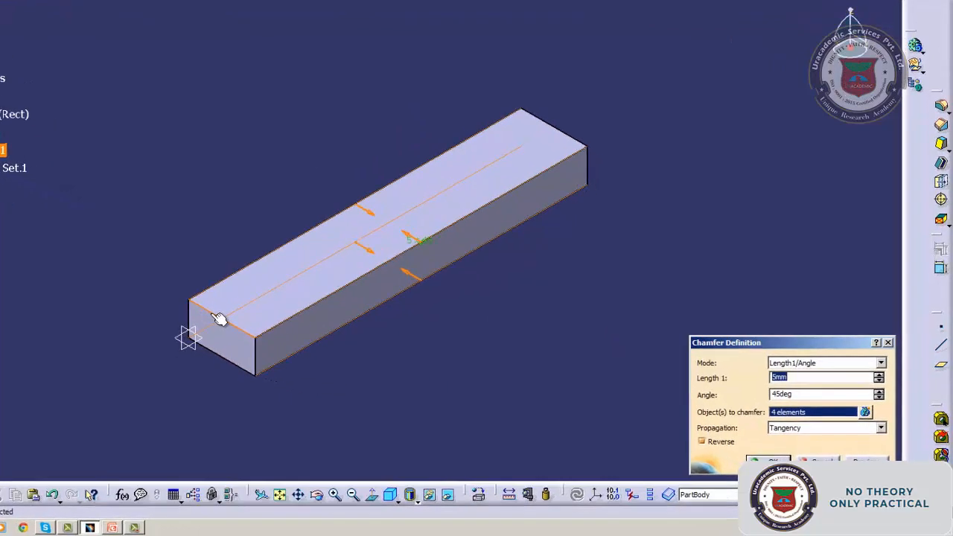
{"action": "left_click", "coordinate": [140, 295]}
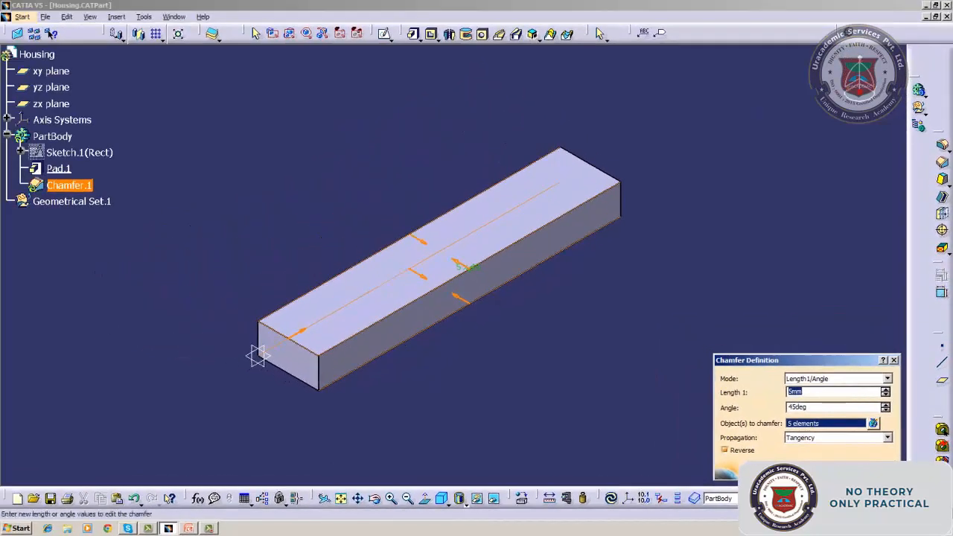
{"action": "left_click", "coordinate": [774, 472]}
{"action": "left_click", "coordinate": [636, 389]}
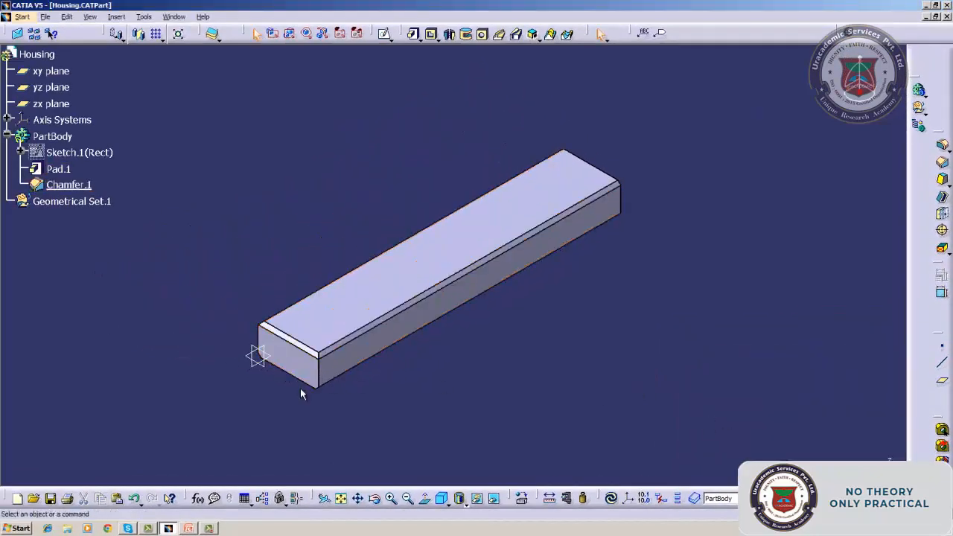
Change the propagation of Chamfer.1 from Tangency to Minimal.
{"action": "double_click", "coordinate": [86, 188]}
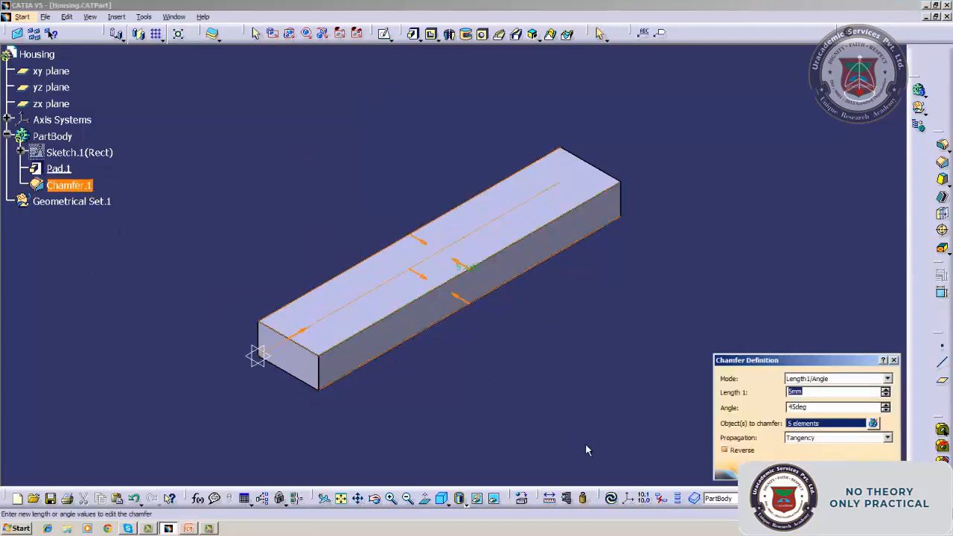
{"action": "left_click", "coordinate": [887, 439]}
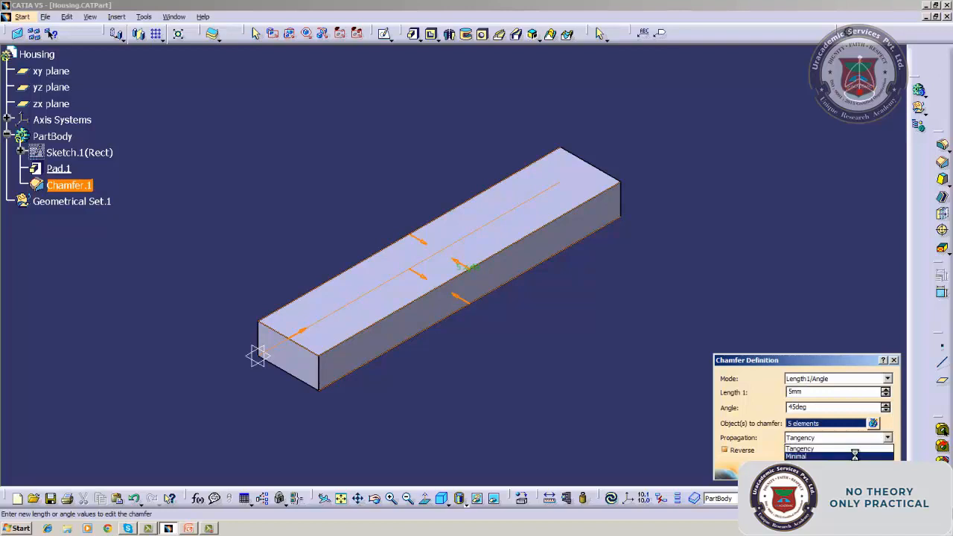
{"action": "left_click", "coordinate": [855, 457]}
{"action": "left_click", "coordinate": [783, 471]}
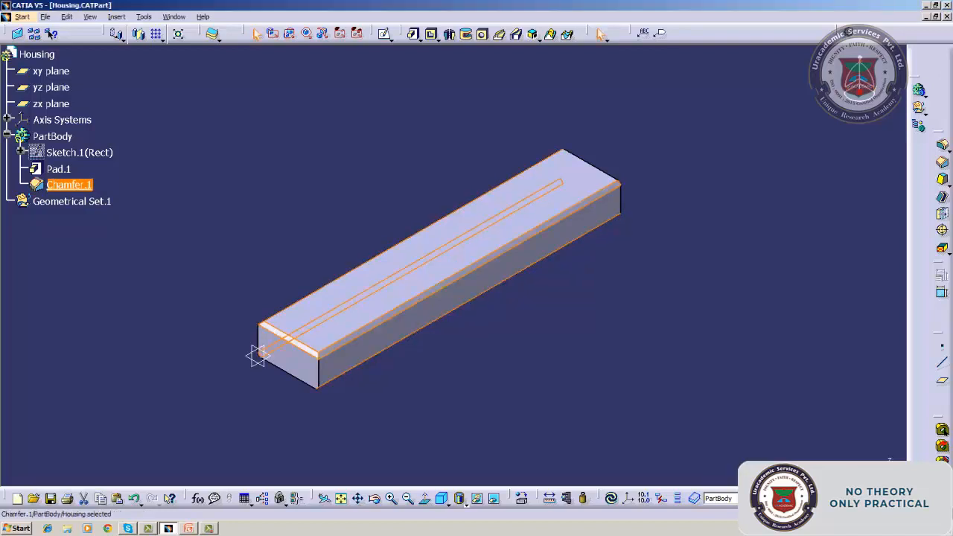
{"action": "left_click", "coordinate": [631, 368]}
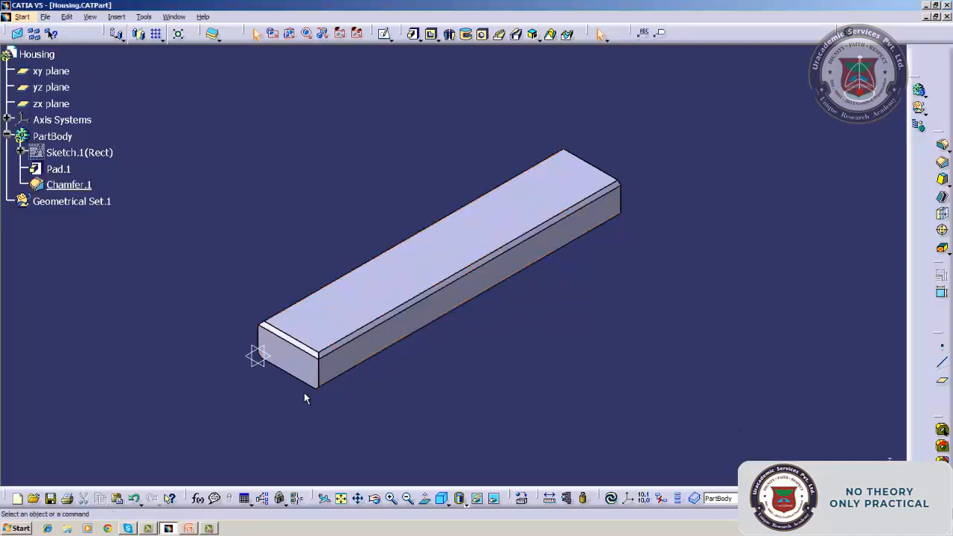
Examine the chamfered block from a rotated angle and in the standard front, right and isometric views.
{"action": "left_click", "coordinate": [374, 504]}
{"action": "left_click_drag", "start_coordinate": [390, 425], "coordinate": [425, 409]}
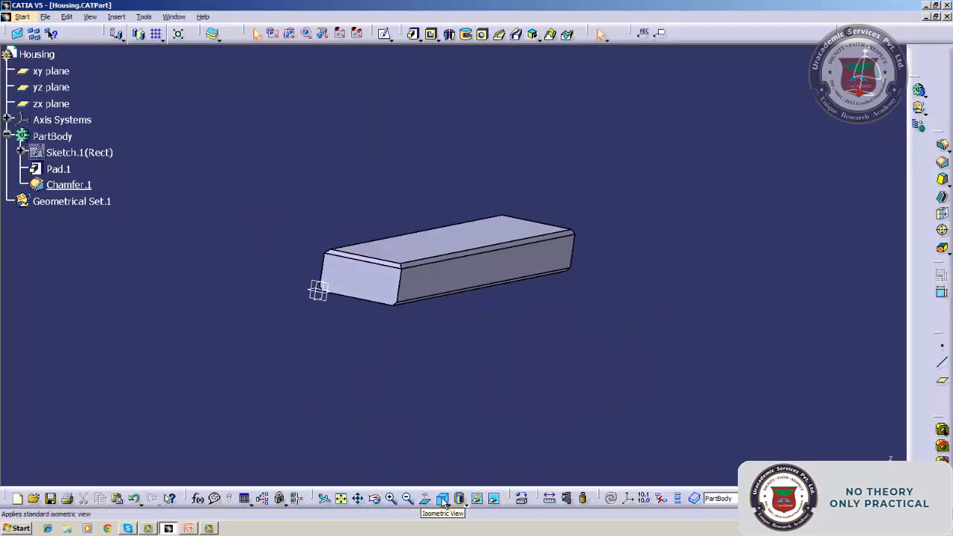
{"action": "left_click", "coordinate": [442, 499]}
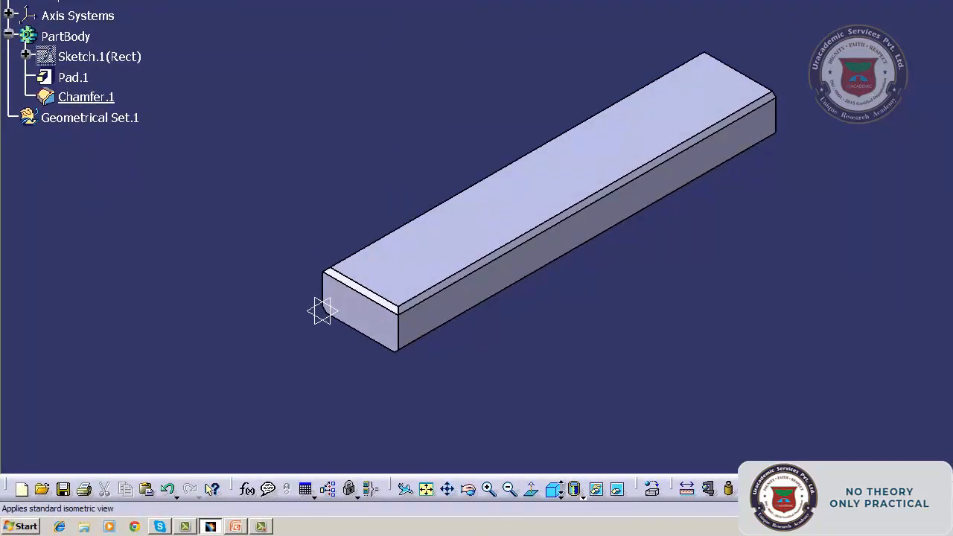
{"action": "left_click", "coordinate": [560, 491]}
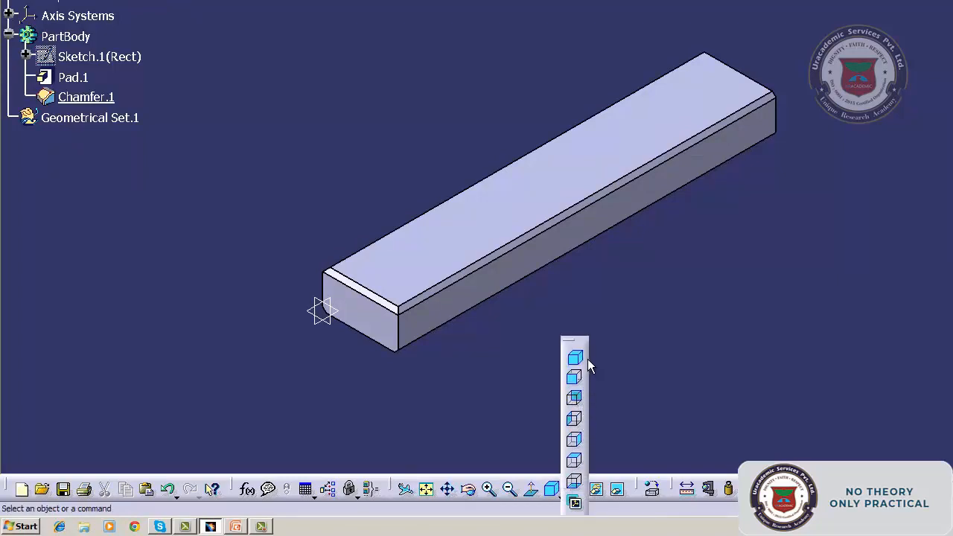
{"action": "left_click", "coordinate": [577, 381]}
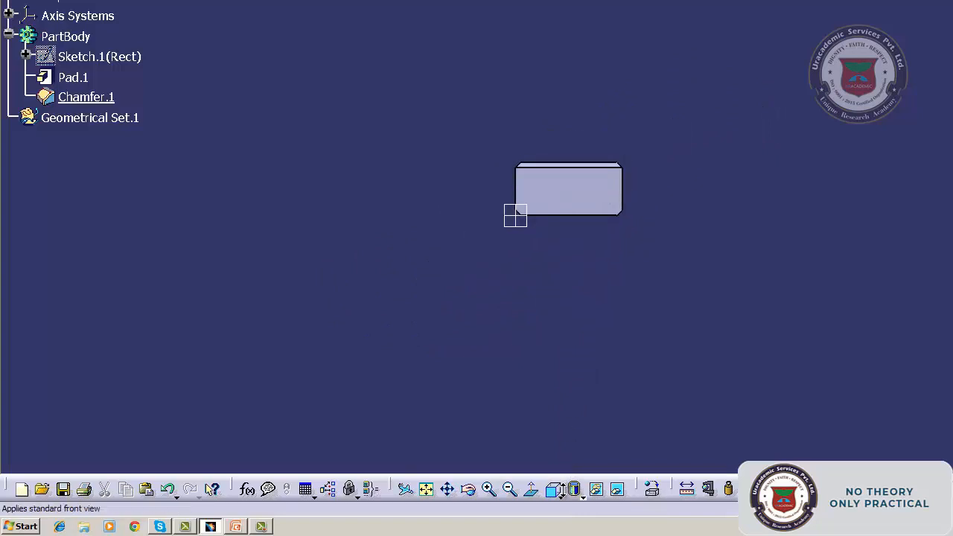
{"action": "left_click", "coordinate": [582, 496]}
{"action": "left_click", "coordinate": [574, 445]}
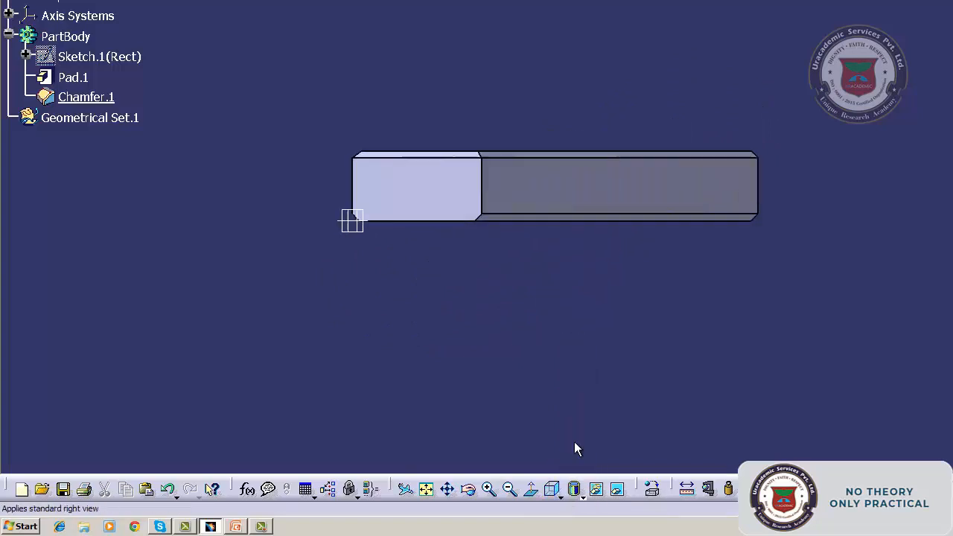
{"action": "left_click", "coordinate": [582, 496]}
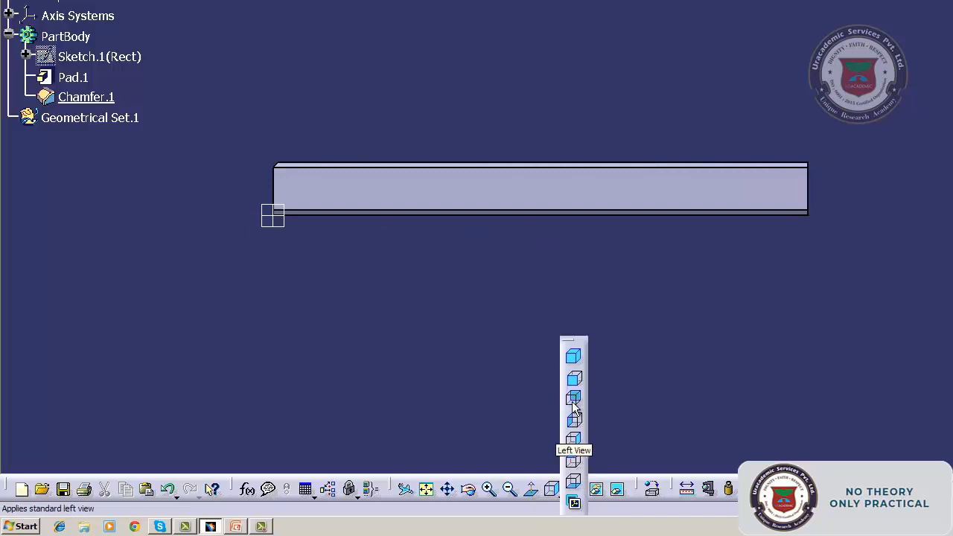
{"action": "left_click", "coordinate": [575, 358]}
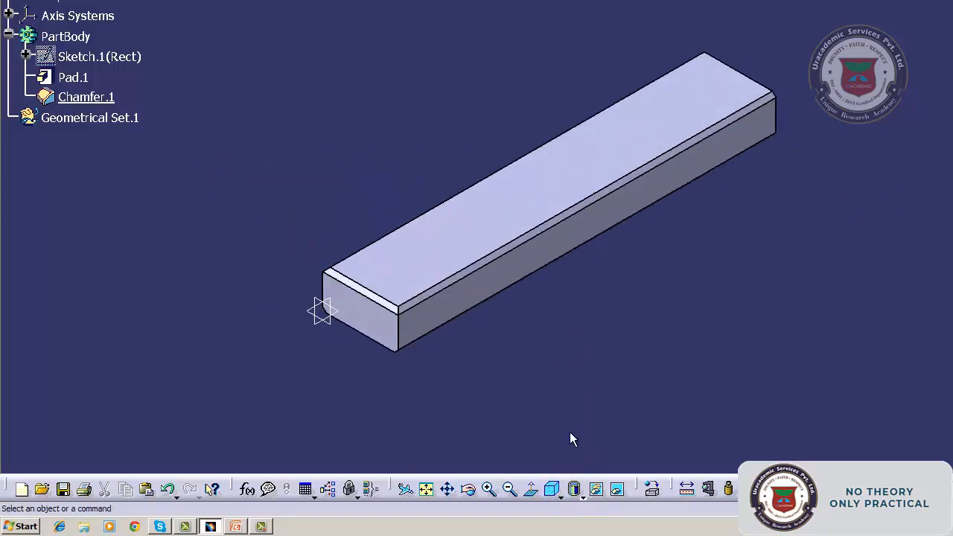
Display the part in wireframe and switch back to shading with edges.
{"action": "left_click", "coordinate": [576, 492]}
{"action": "left_click", "coordinate": [588, 489]}
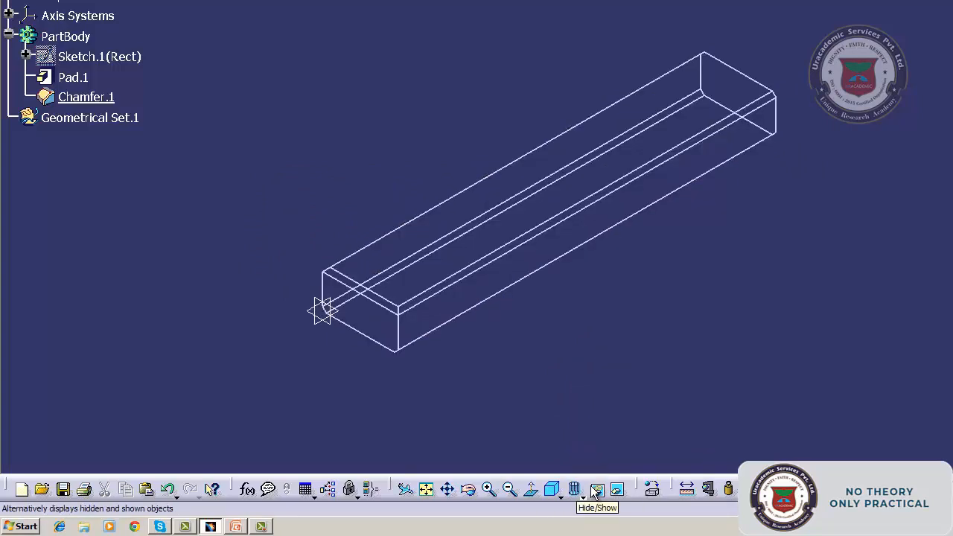
{"action": "left_click", "coordinate": [584, 495]}
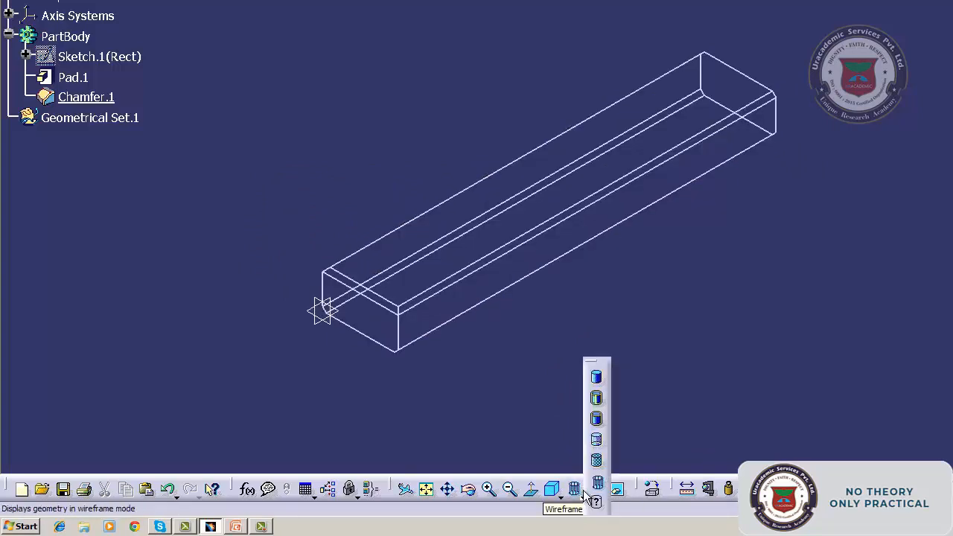
{"action": "left_click", "coordinate": [597, 399]}
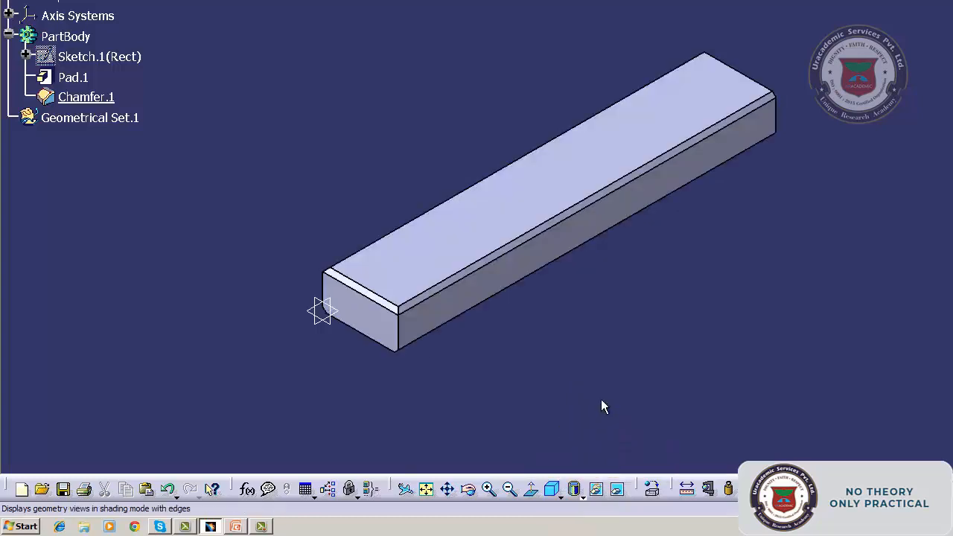
Hide the three reference planes (xy, yz and zx) at the part's origin.
{"action": "right_click", "coordinate": [326, 317]}
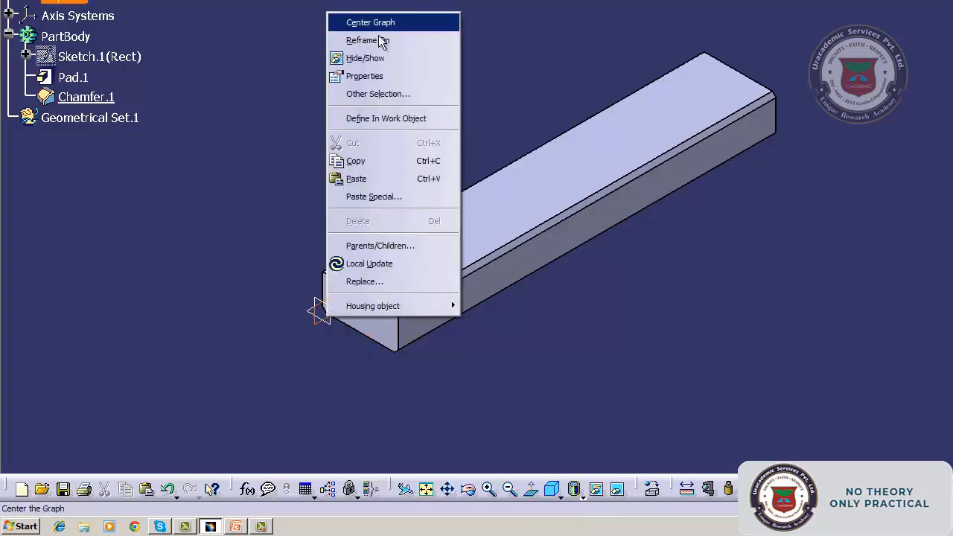
{"action": "left_click", "coordinate": [378, 58]}
{"action": "right_click", "coordinate": [317, 313]}
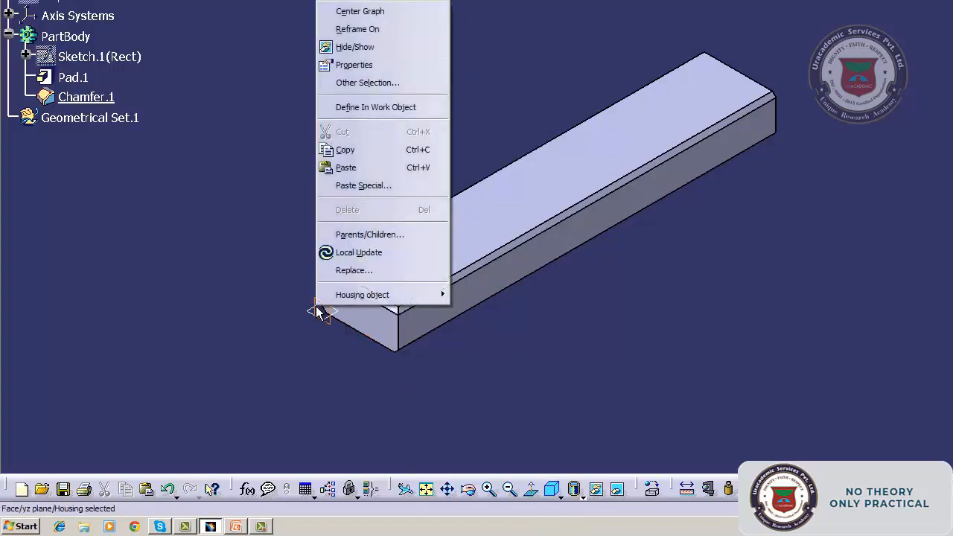
{"action": "left_click", "coordinate": [375, 47]}
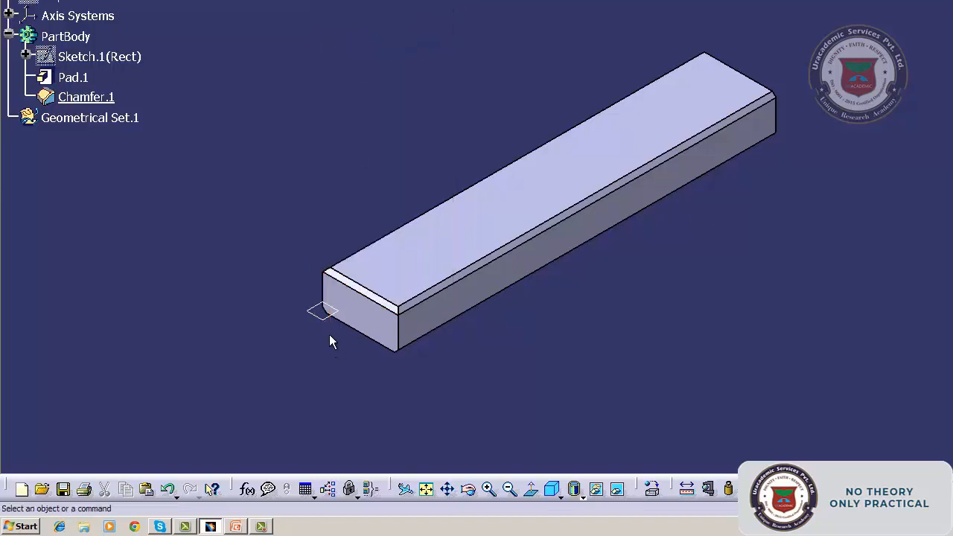
{"action": "right_click", "coordinate": [330, 322]}
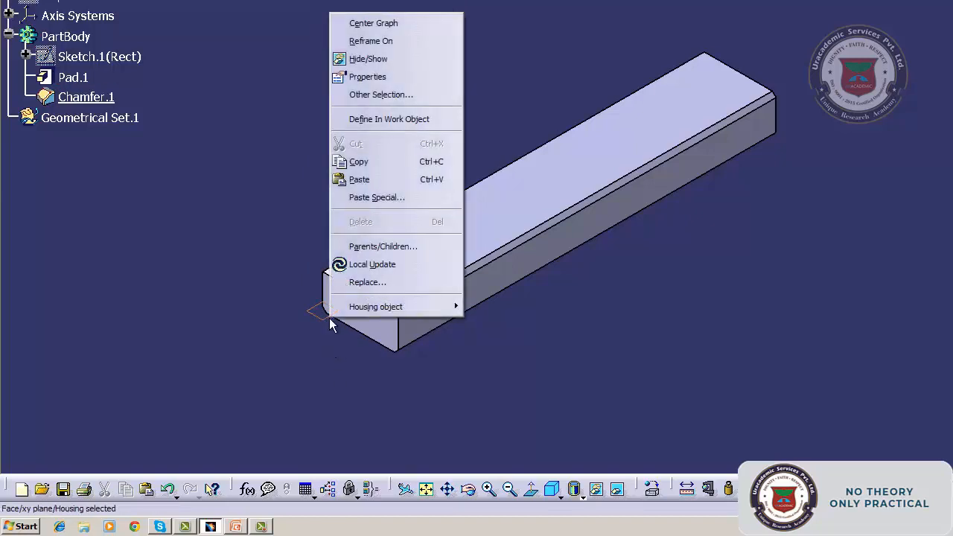
{"action": "left_click", "coordinate": [381, 59]}
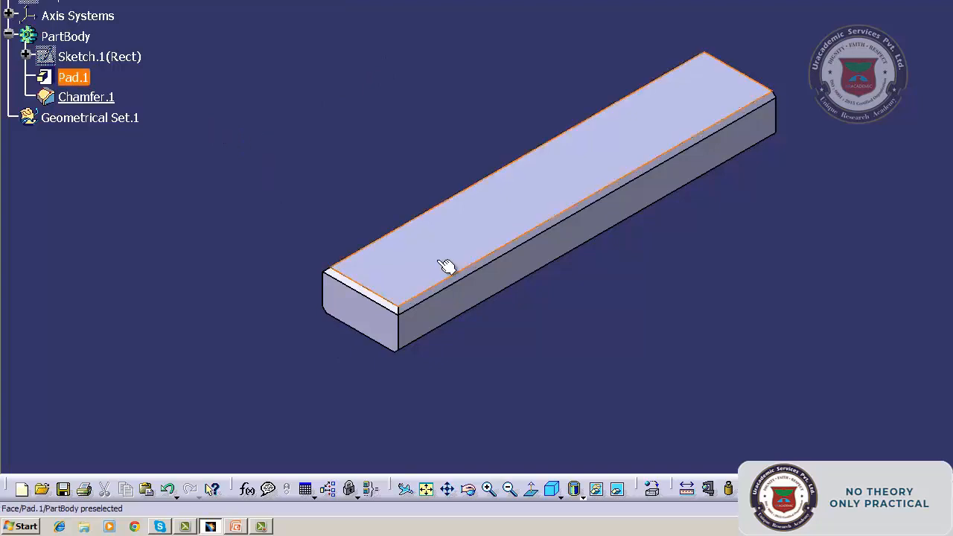
Try to delete Pad.1 while Chamfer.1 still depends on it.
{"action": "right_click", "coordinate": [91, 96]}
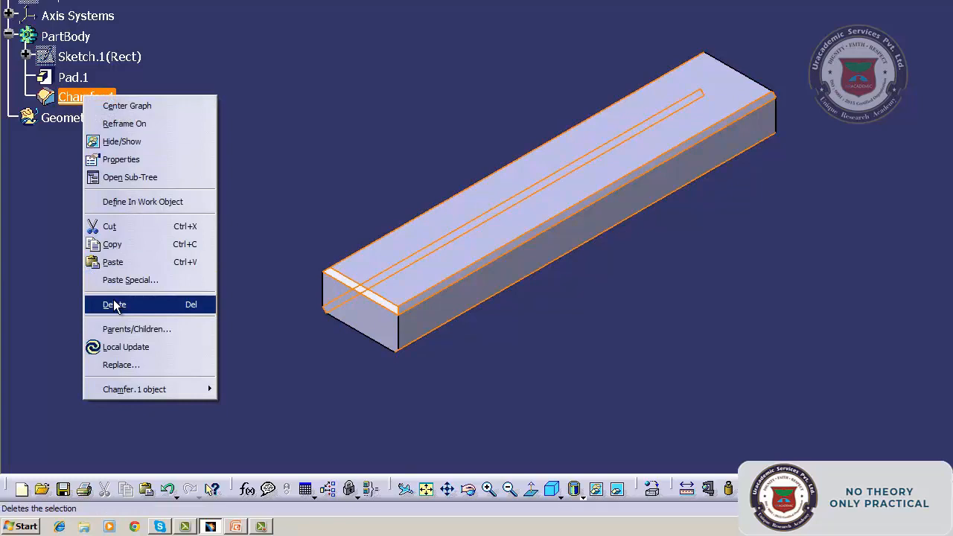
{"action": "left_click", "coordinate": [326, 176]}
{"action": "right_click", "coordinate": [75, 78]}
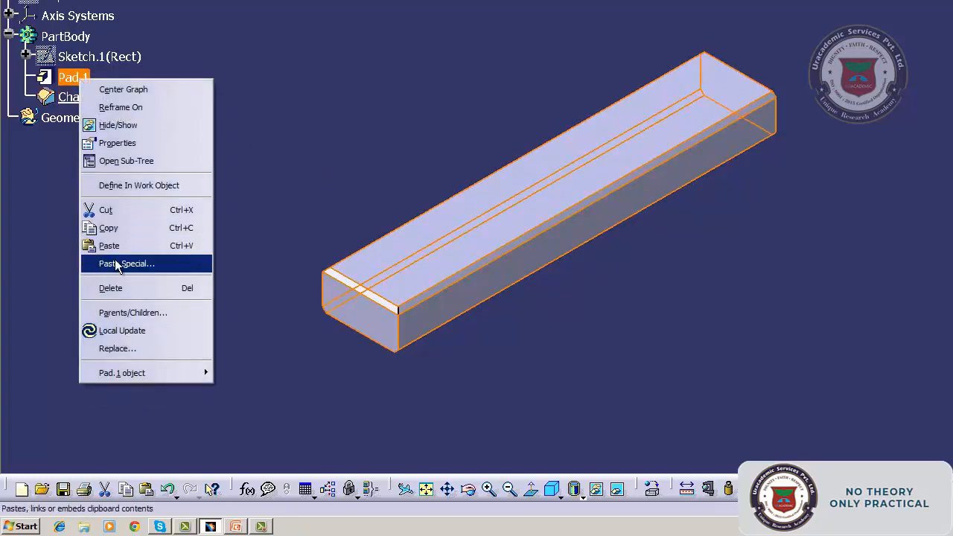
{"action": "left_click", "coordinate": [116, 288]}
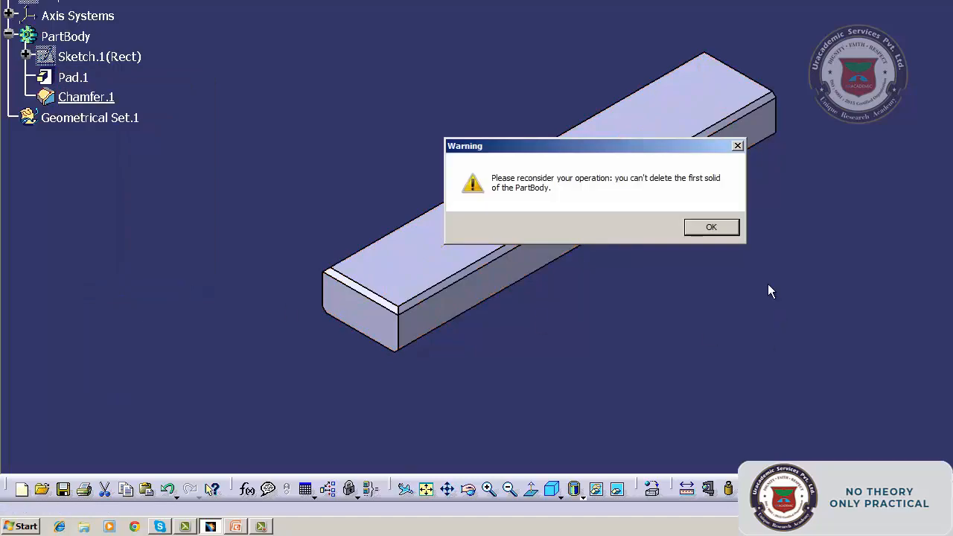
{"action": "left_click", "coordinate": [711, 227]}
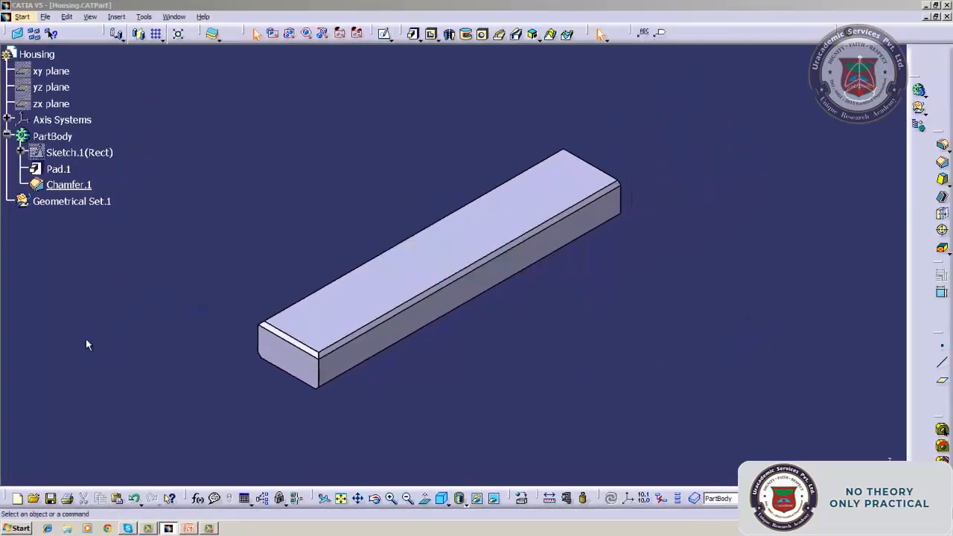
Delete Chamfer.1 from the PartBody.
{"action": "right_click", "coordinate": [87, 187]}
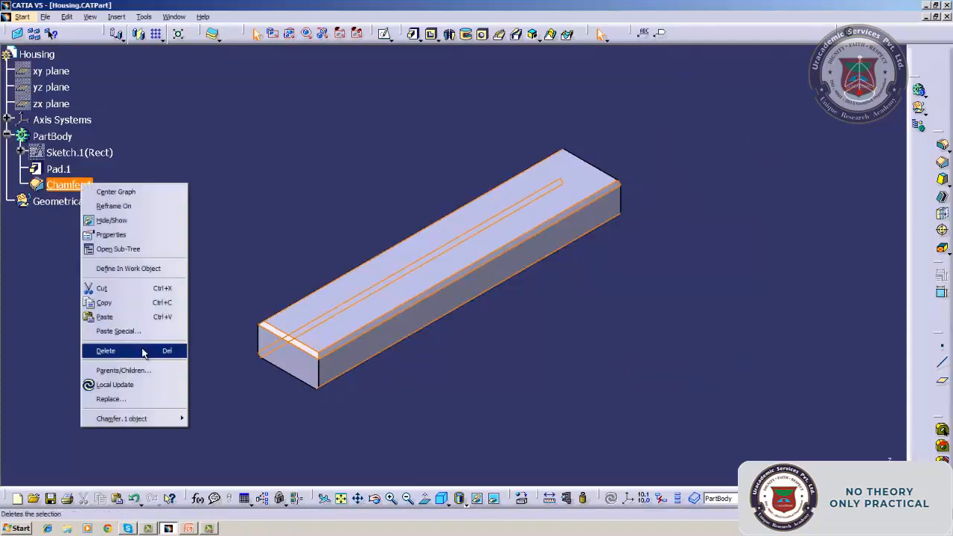
{"action": "left_click", "coordinate": [143, 351]}
Delete Pad.1 together with its exclusive parent, Sketch.1(Rect), and confirm the deletion.
{"action": "right_click", "coordinate": [64, 170]}
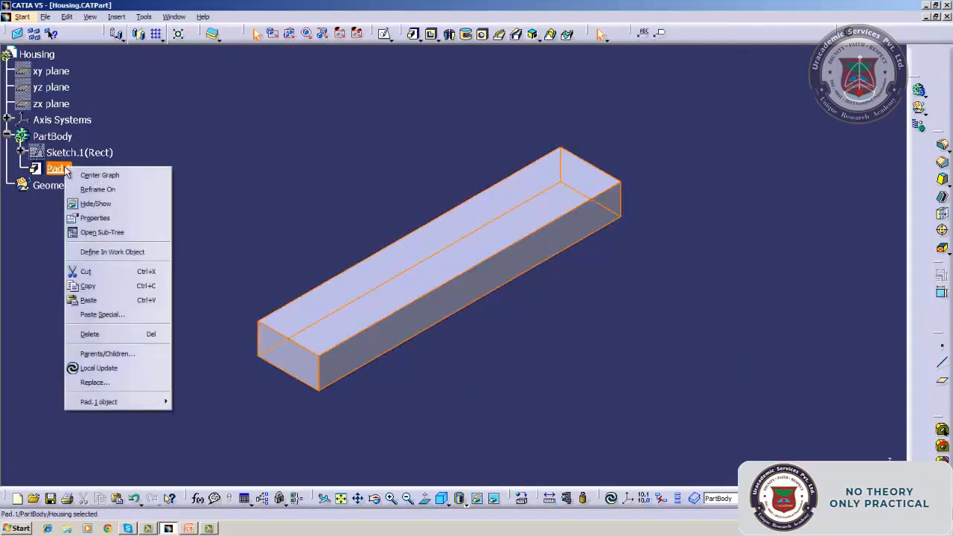
{"action": "left_click", "coordinate": [89, 334]}
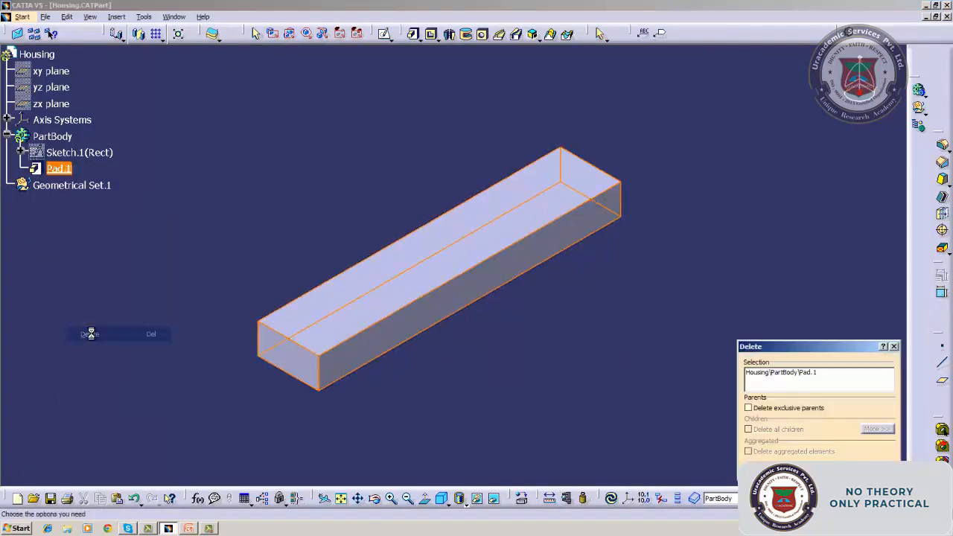
{"action": "left_click", "coordinate": [748, 408]}
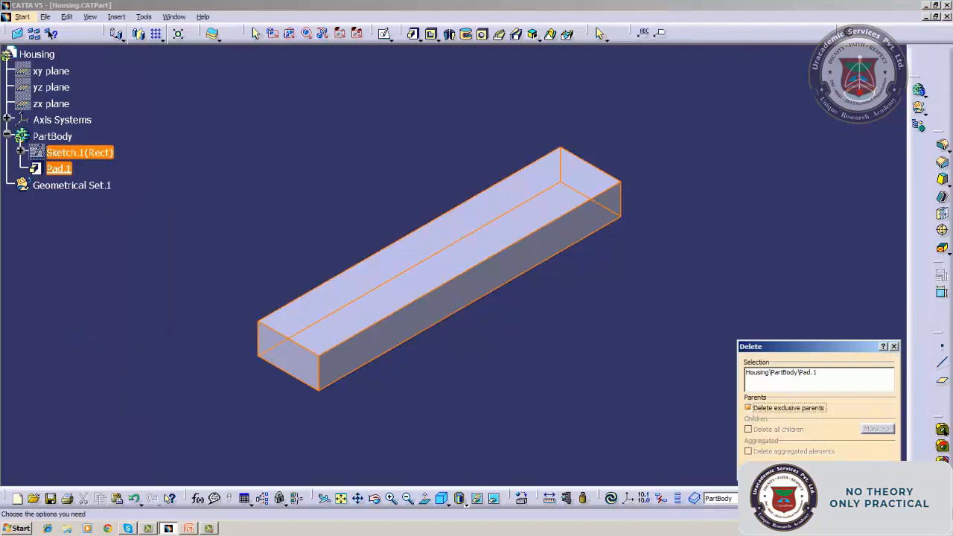
{"action": "left_click", "coordinate": [834, 470]}
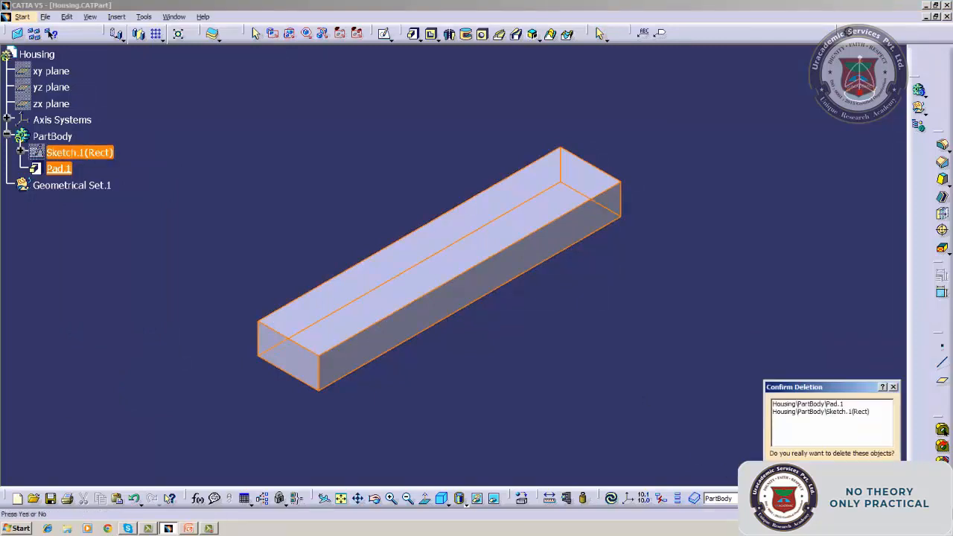
{"action": "left_click", "coordinate": [838, 470]}
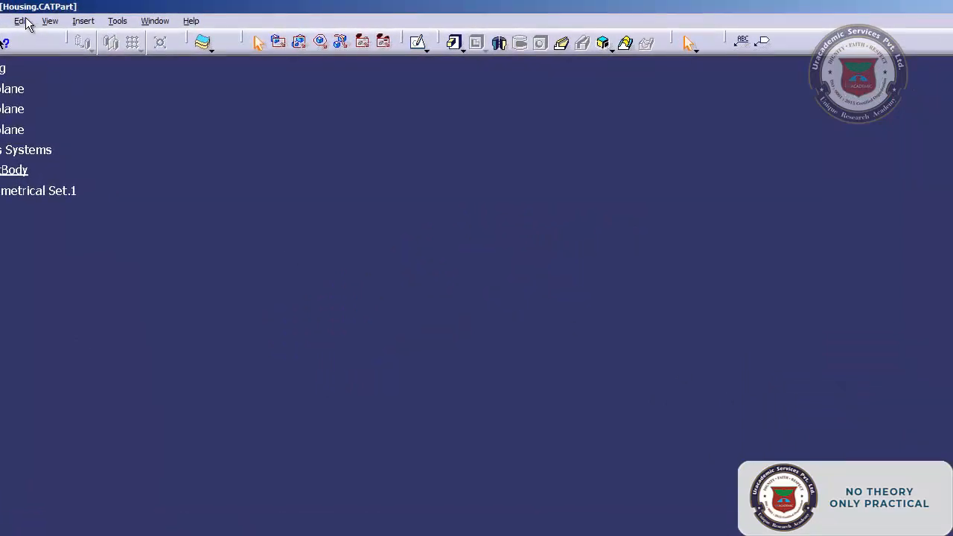
Undo the deletion of Pad.1 and its rectangle sketch, and clear the selection.
{"action": "left_click", "coordinate": [21, 21]}
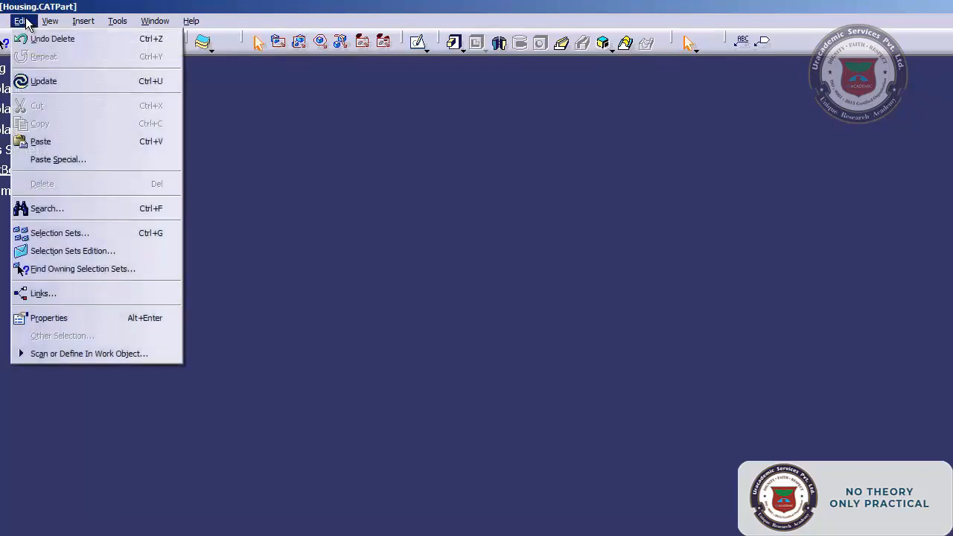
{"action": "left_click", "coordinate": [51, 42]}
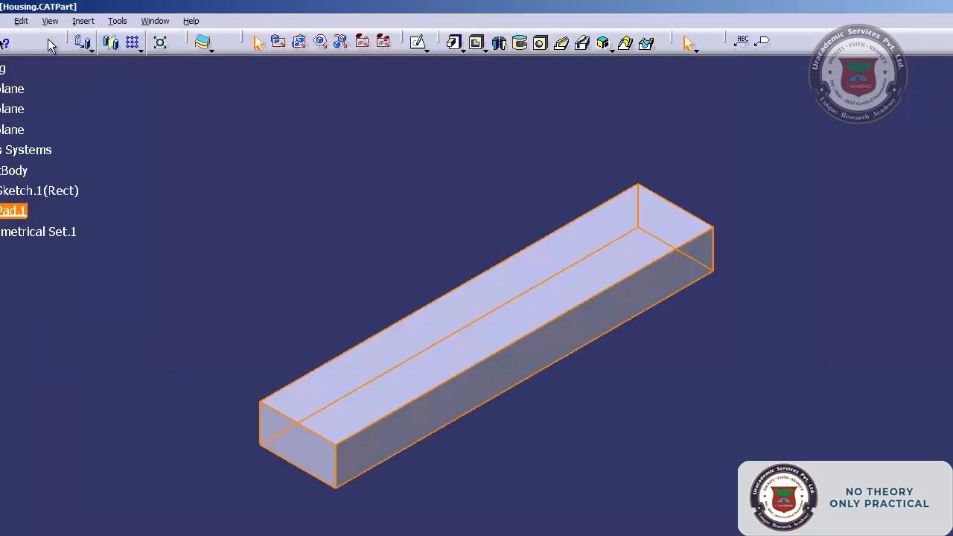
{"action": "left_click", "coordinate": [111, 103]}
{"action": "left_click", "coordinate": [22, 21]}
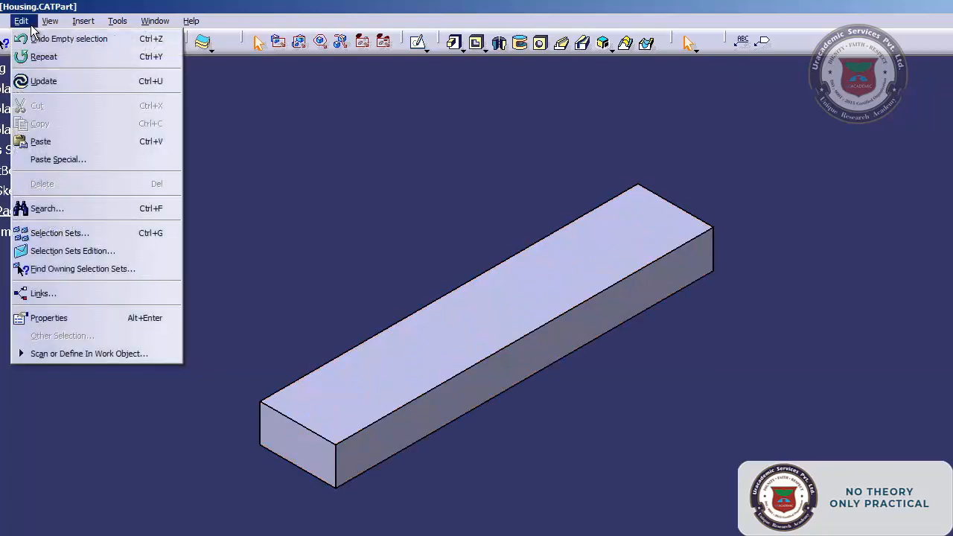
{"action": "left_click", "coordinate": [367, 201]}
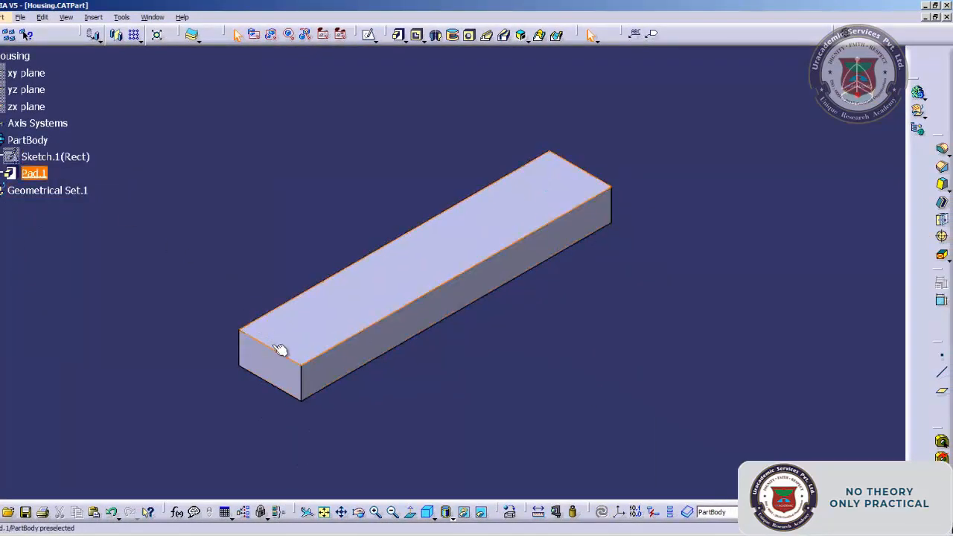
Delete only Pad.1, leaving exclusive parents excluded from the deletion so that Sketch.1(Rect) is kept.
{"action": "left_click", "coordinate": [358, 512]}
{"action": "left_click_drag", "start_coordinate": [267, 378], "coordinate": [265, 381]}
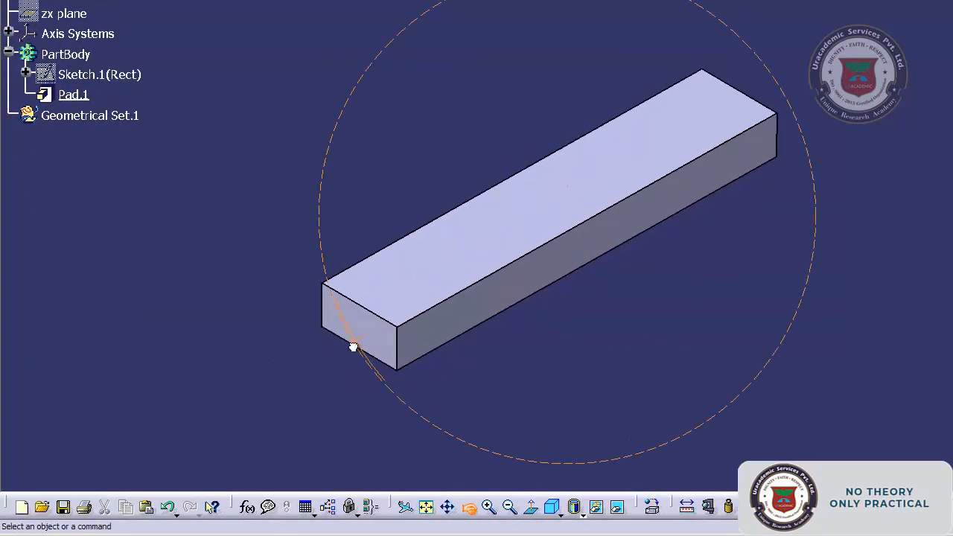
{"action": "left_click_drag", "start_coordinate": [354, 347], "coordinate": [468, 422]}
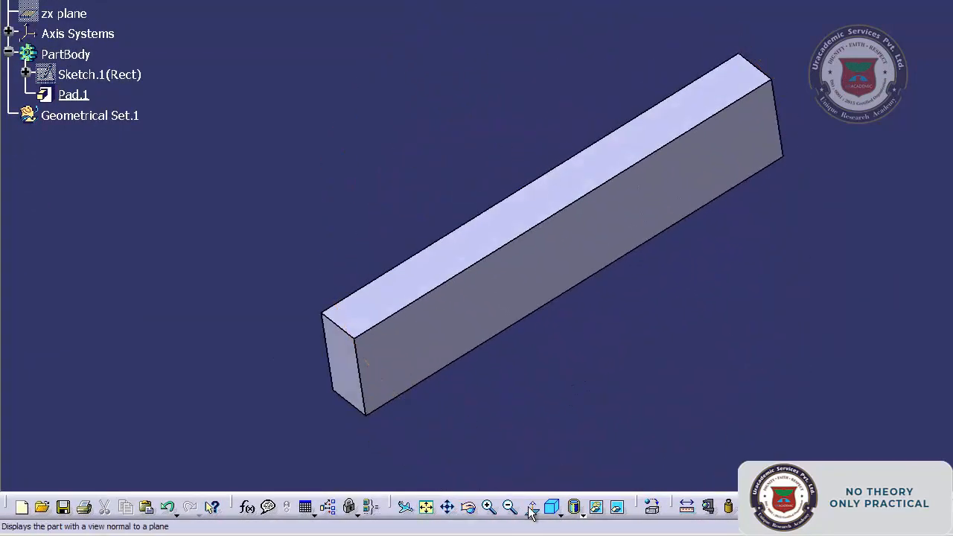
{"action": "left_click", "coordinate": [552, 506]}
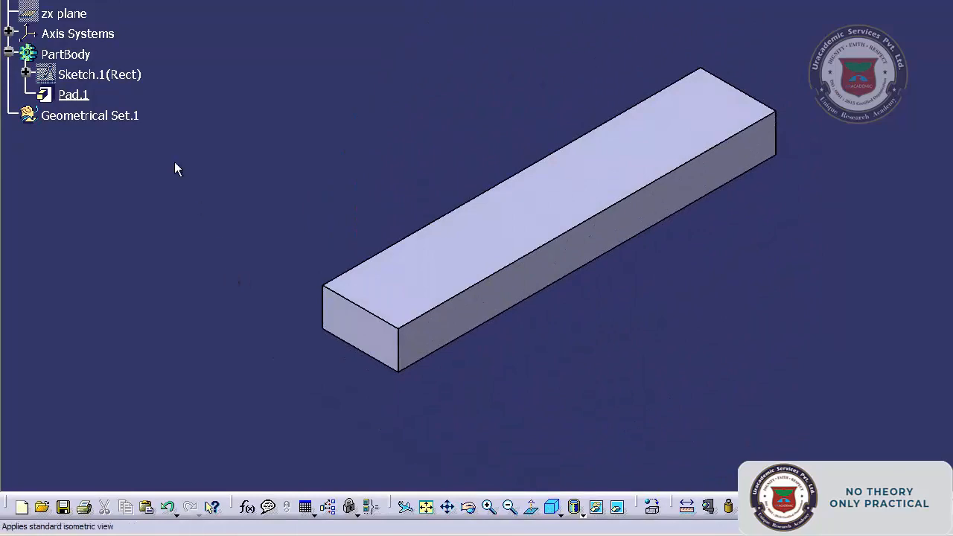
{"action": "right_click", "coordinate": [95, 94]}
{"action": "left_click", "coordinate": [110, 325]}
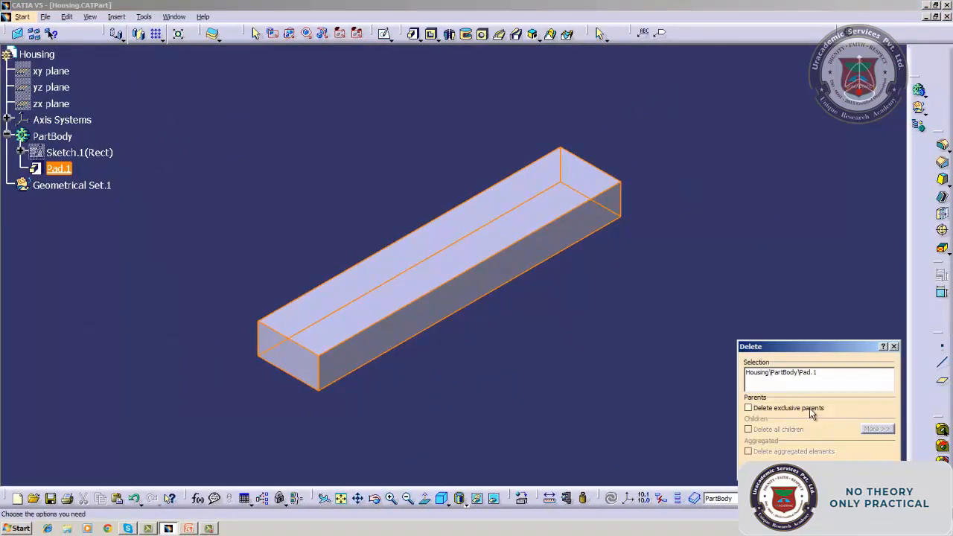
{"action": "left_click", "coordinate": [834, 470]}
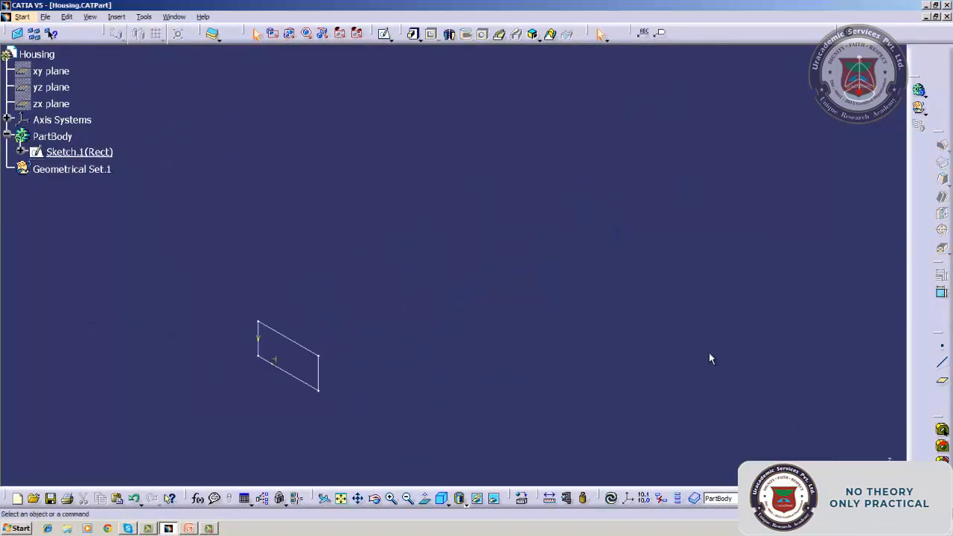
Edit Sketch.1(Rect) to remove the rectangle's upper horizontal line, and exit the sketch.
{"action": "double_click", "coordinate": [277, 334]}
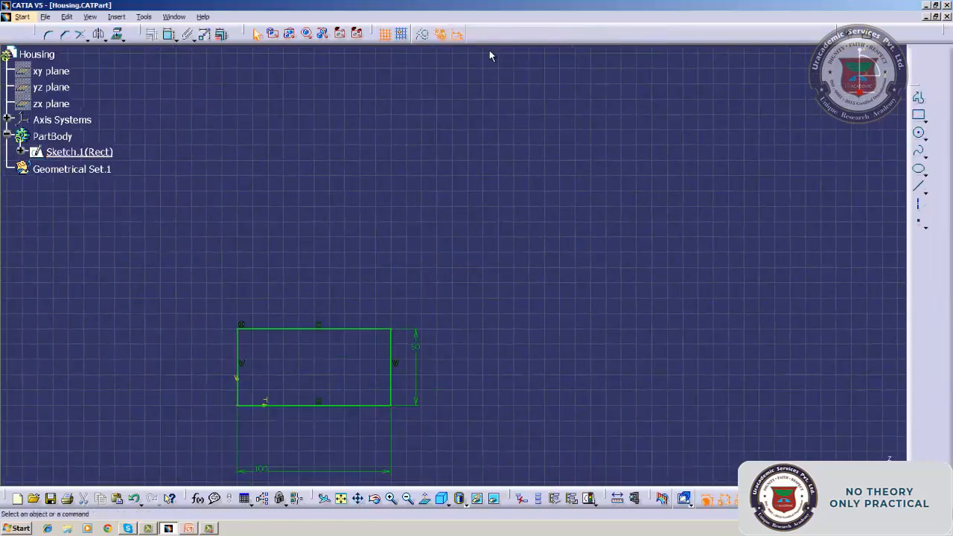
{"action": "middle_click_drag", "start_coordinate": [341, 358], "coordinate": [397, 225]}
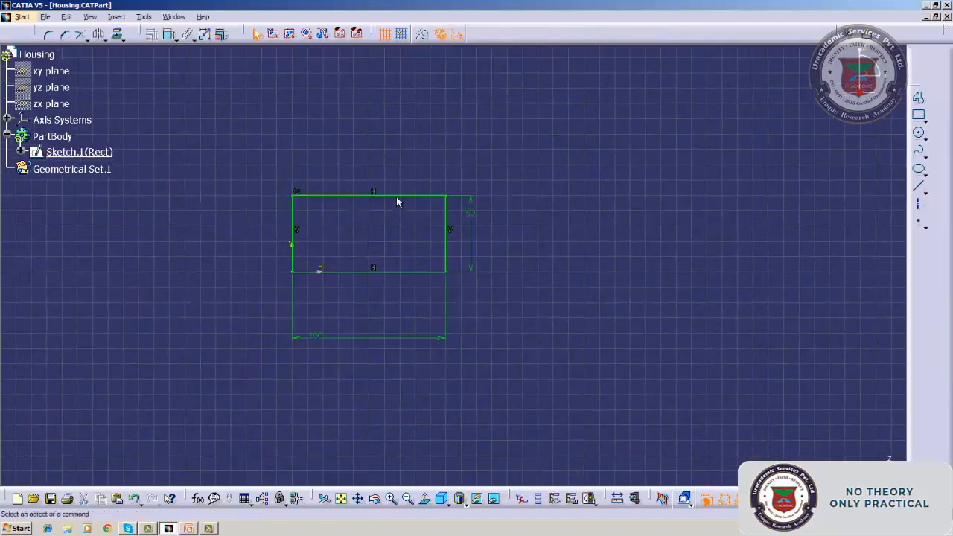
{"action": "left_click", "coordinate": [396, 196]}
{"action": "right_click", "coordinate": [396, 195]}
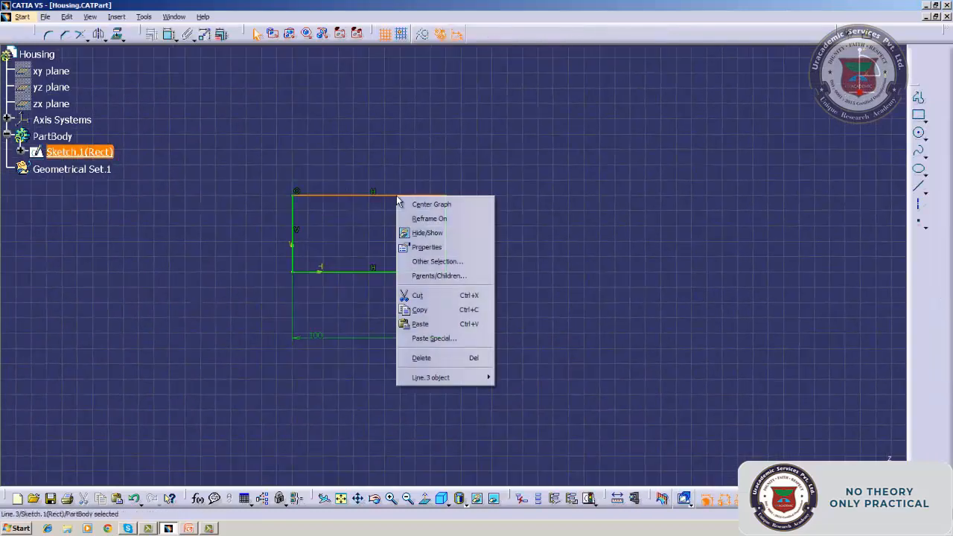
{"action": "left_click", "coordinate": [419, 358]}
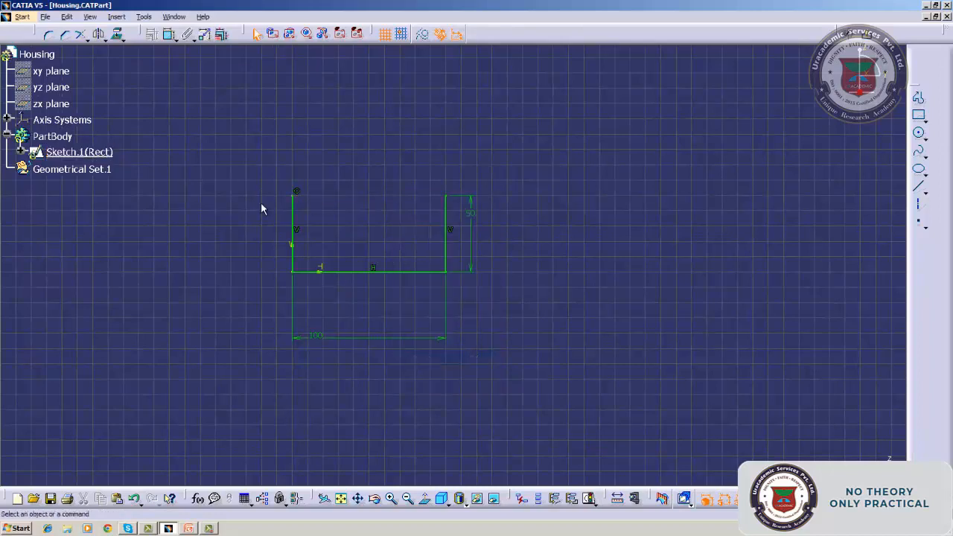
{"action": "left_click", "coordinate": [872, 35]}
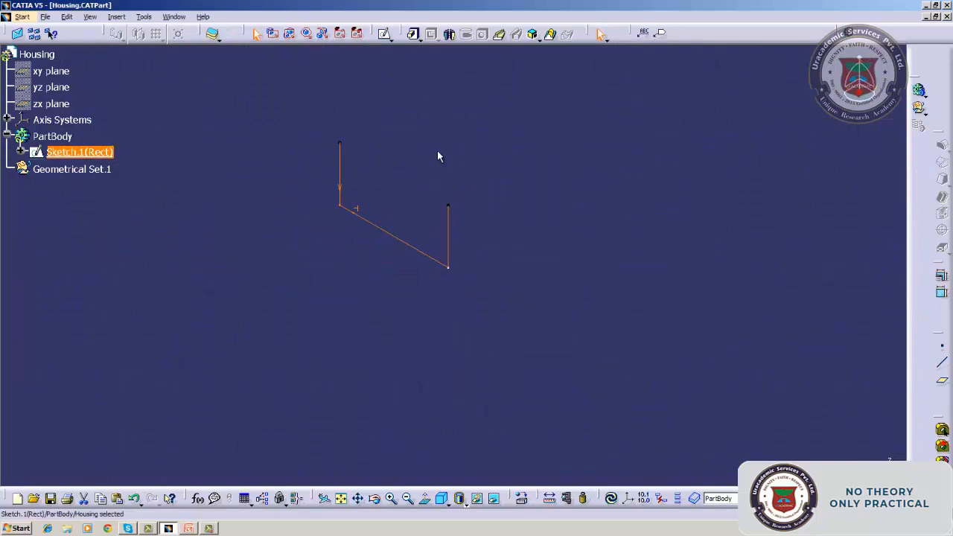
Try to pad the open-profile Sketch.1(Rect) by 500 mm without the Thick option.
{"action": "left_click", "coordinate": [413, 33]}
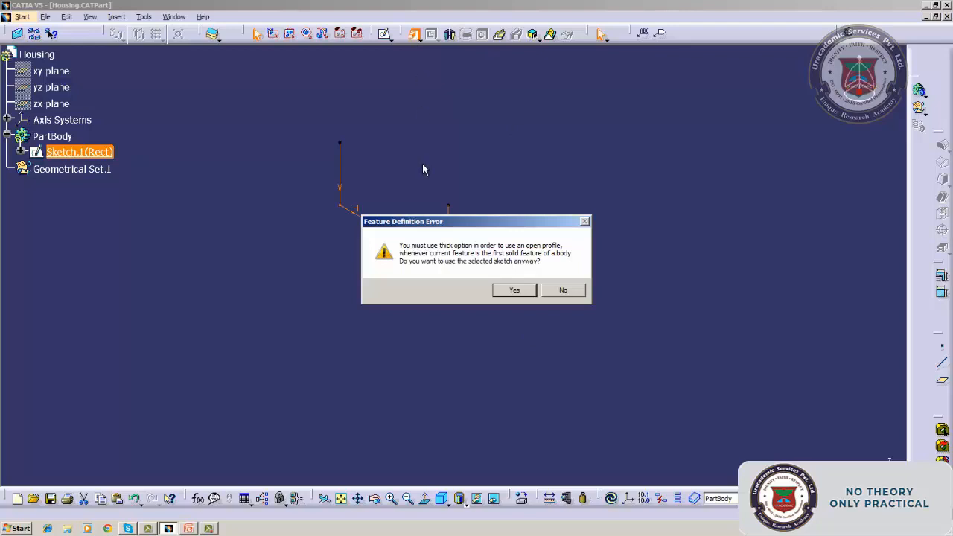
{"action": "left_click", "coordinate": [512, 291]}
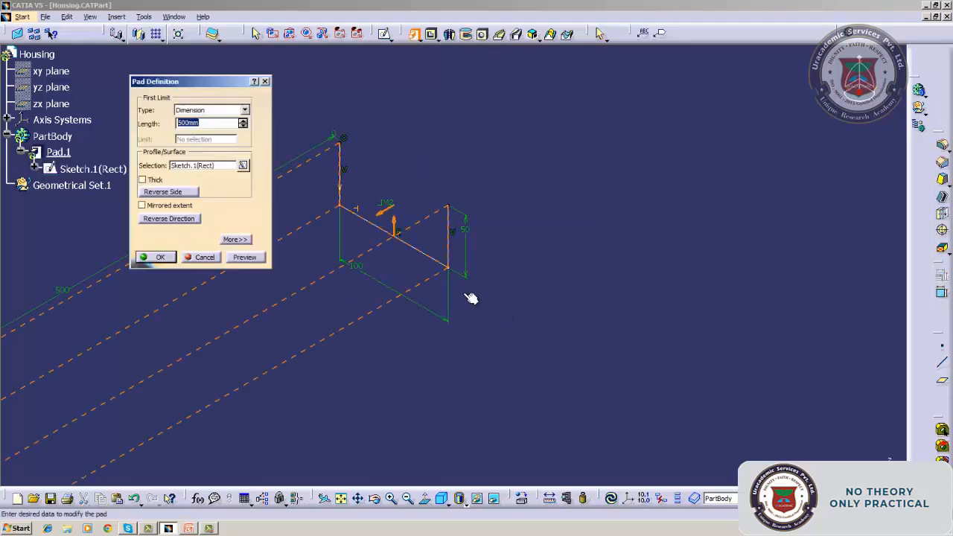
{"action": "left_click", "coordinate": [158, 257]}
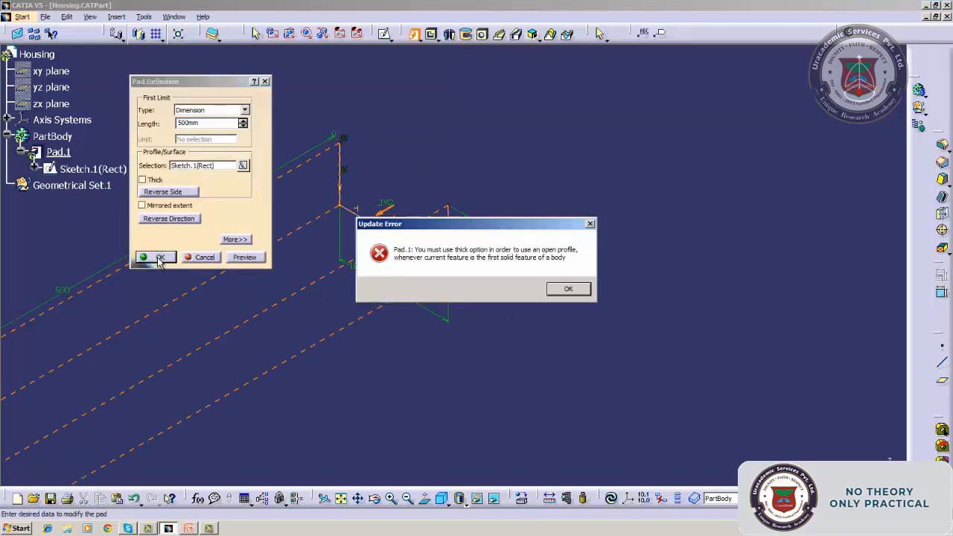
{"action": "left_click", "coordinate": [567, 290]}
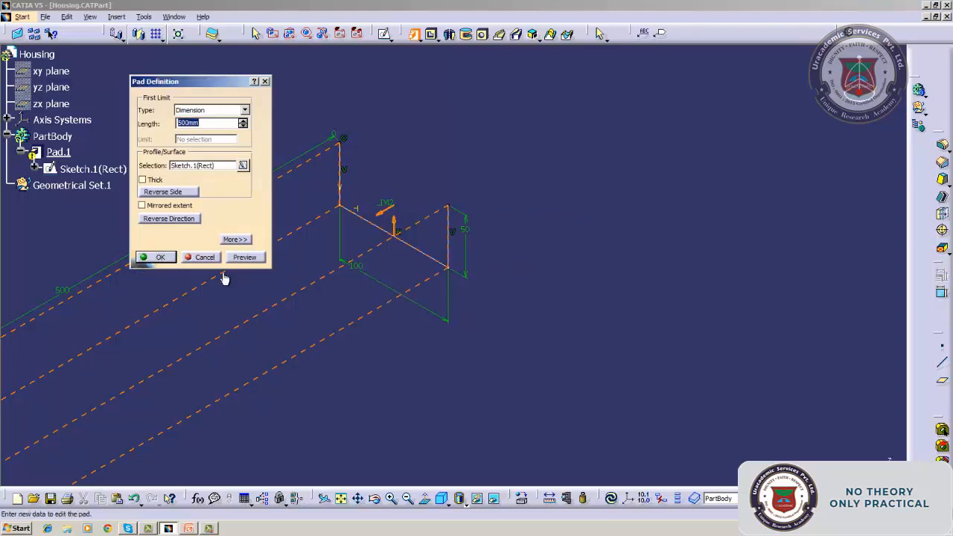
{"action": "left_click", "coordinate": [204, 258]}
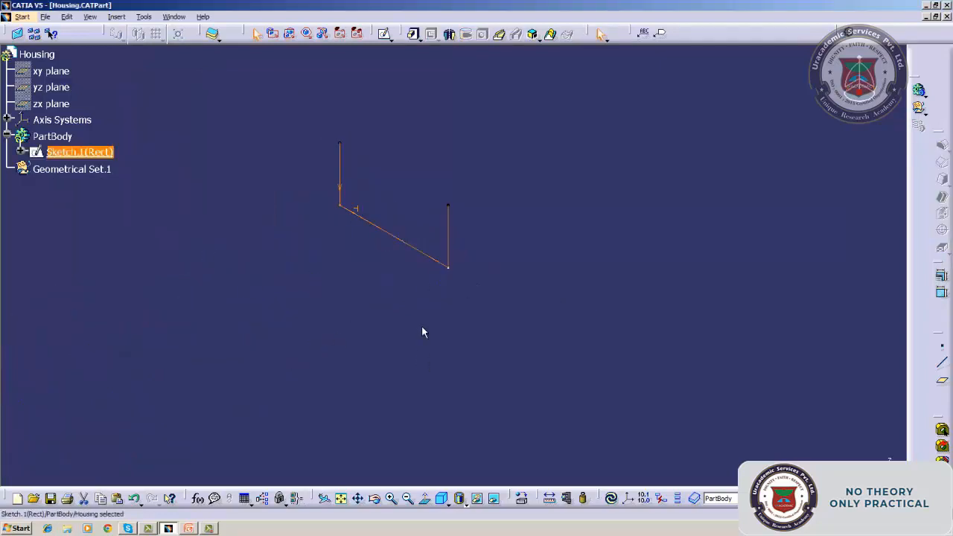
Close the open profile in Sketch.1(Rect) with a horizontal line between the upper ends of the two vertical lines, and exit the sketch.
{"action": "double_click", "coordinate": [341, 155]}
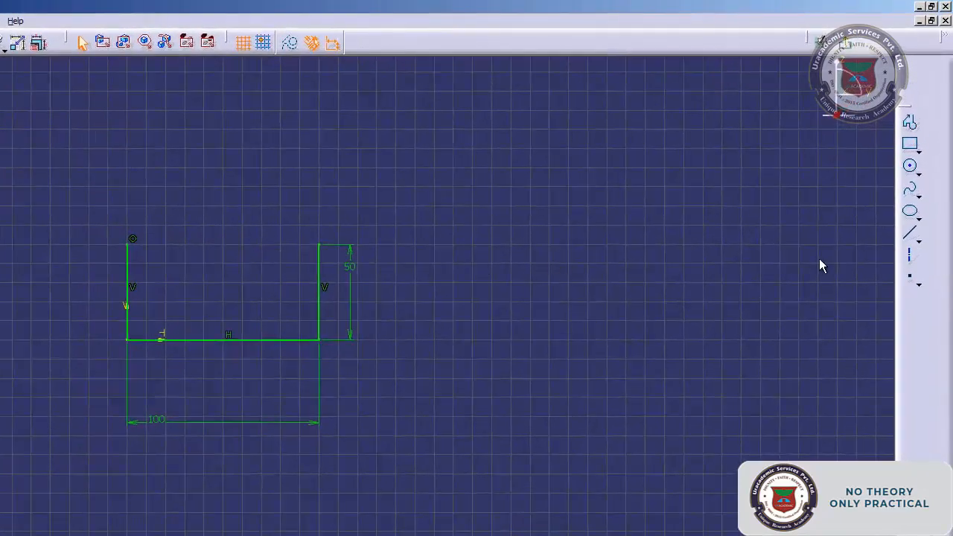
{"action": "left_click", "coordinate": [909, 233]}
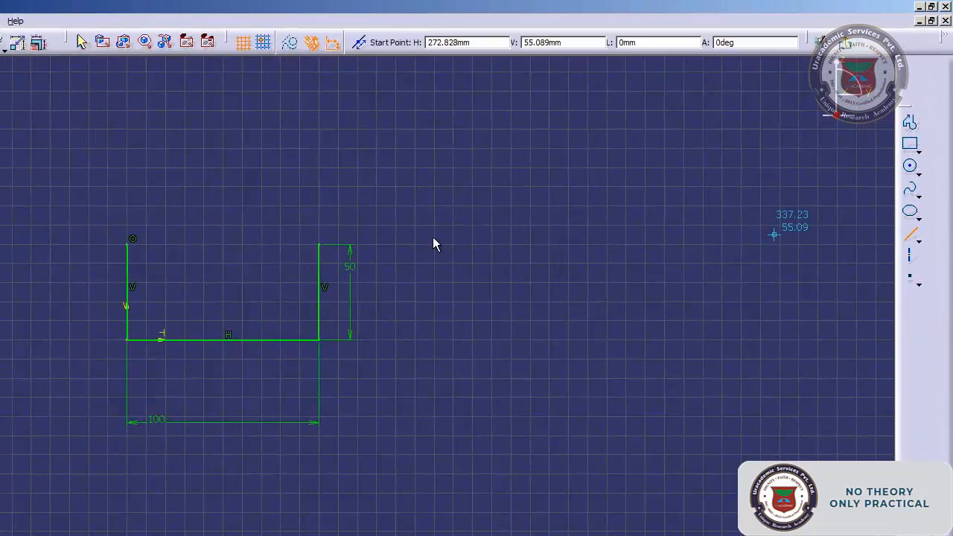
{"action": "left_click", "coordinate": [320, 245]}
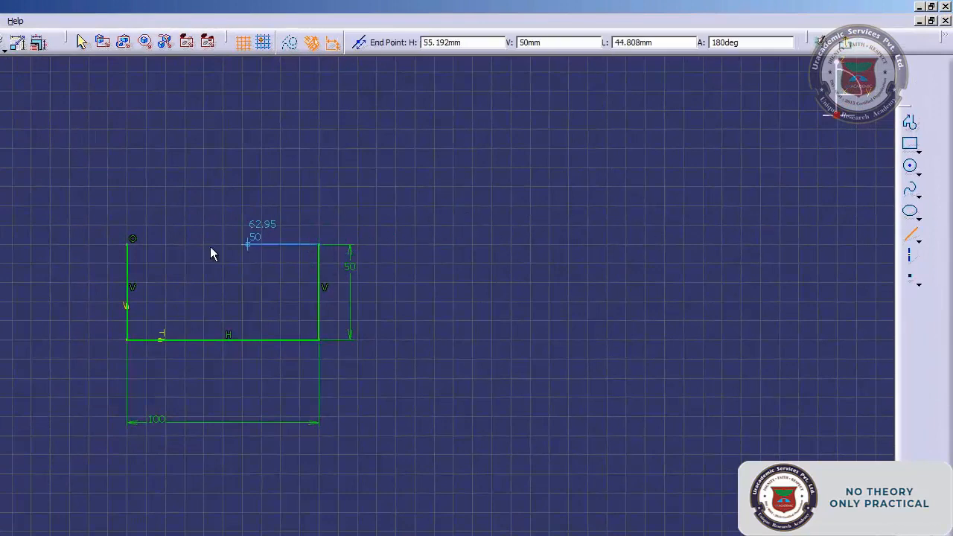
{"action": "left_click", "coordinate": [123, 245]}
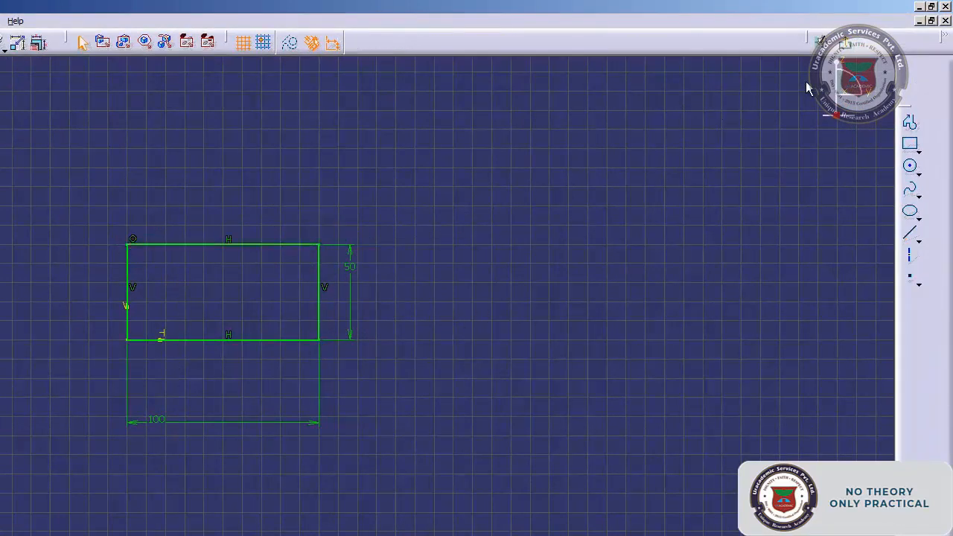
{"action": "left_click", "coordinate": [845, 43]}
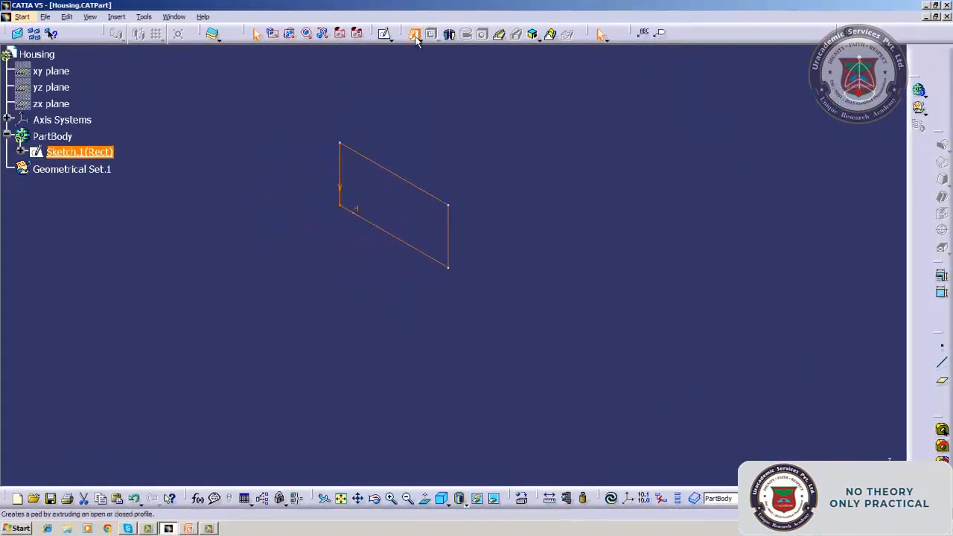
Pad the closed Sketch.1(Rect) by 500 mm and redefine the pad with its extrusion direction reversed.
{"action": "left_click", "coordinate": [414, 35]}
{"action": "left_click", "coordinate": [160, 257]}
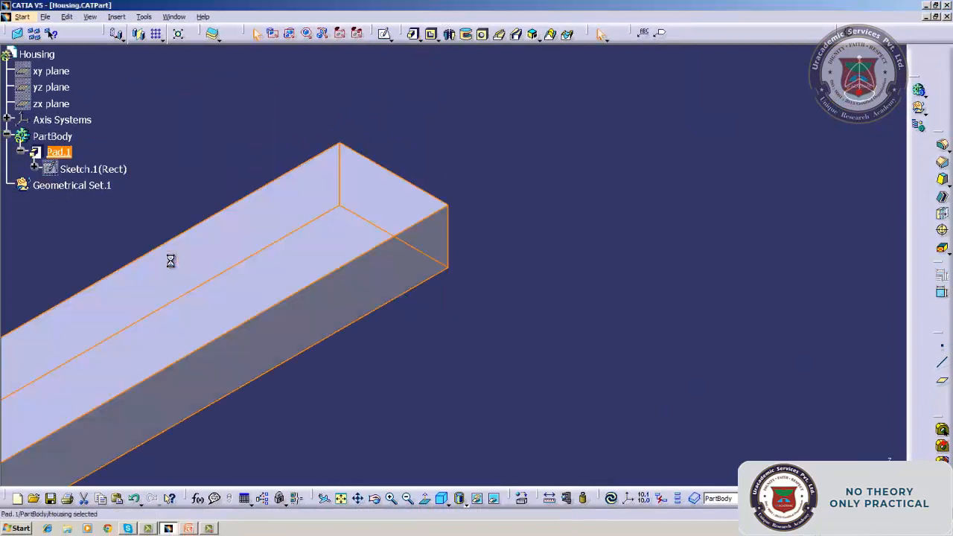
{"action": "right_click", "coordinate": [66, 154]}
{"action": "mouse_move", "coordinate": [119, 391]}
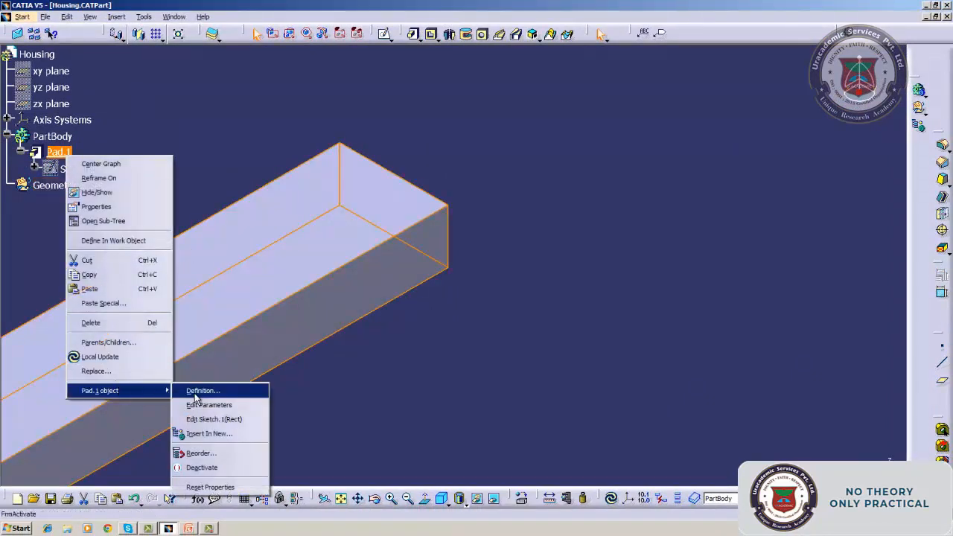
{"action": "left_click", "coordinate": [196, 394]}
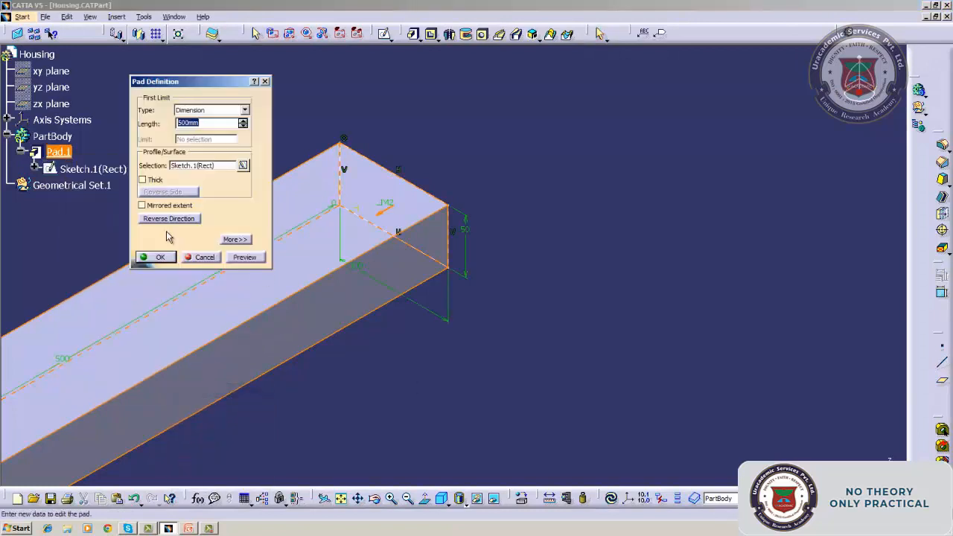
{"action": "left_click", "coordinate": [166, 218]}
{"action": "left_click", "coordinate": [158, 257]}
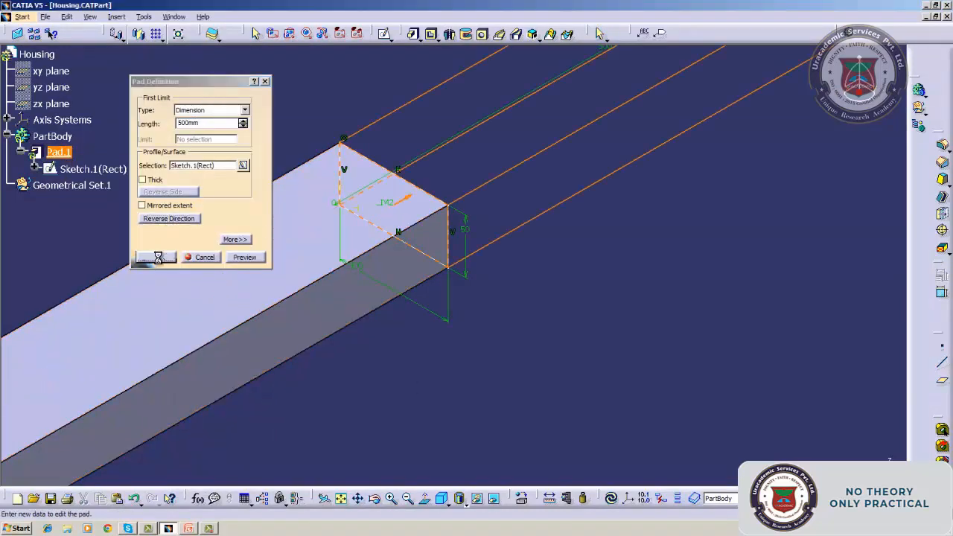
{"action": "left_click", "coordinate": [243, 198]}
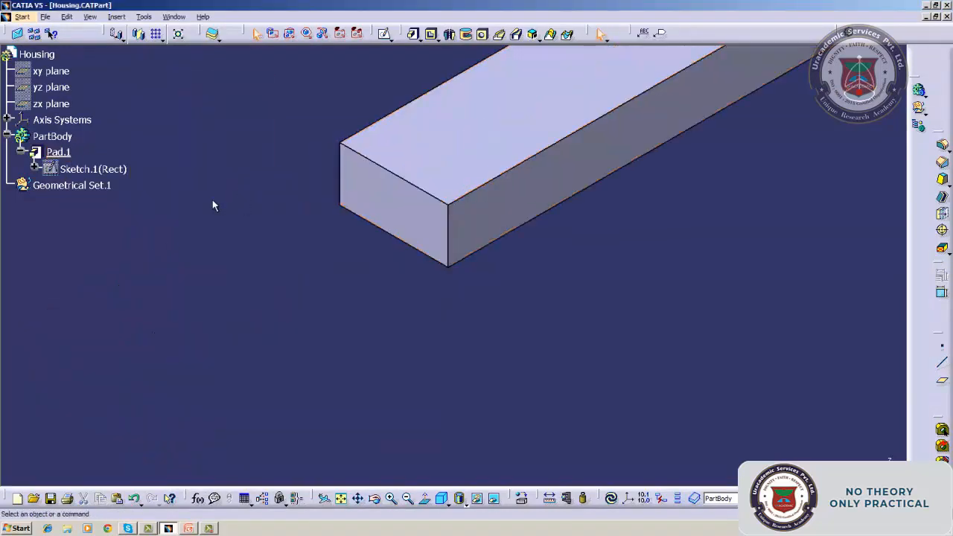
Draw a short slanted open line outside the rectangle in Sketch.1(Rect), exit the sketch, and try to update the part.
{"action": "double_click", "coordinate": [82, 169]}
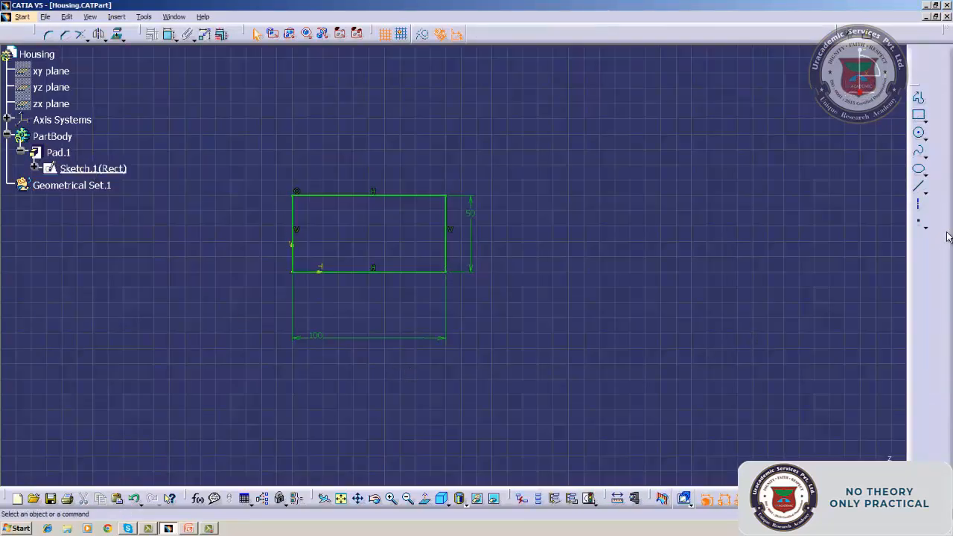
{"action": "left_click", "coordinate": [919, 186]}
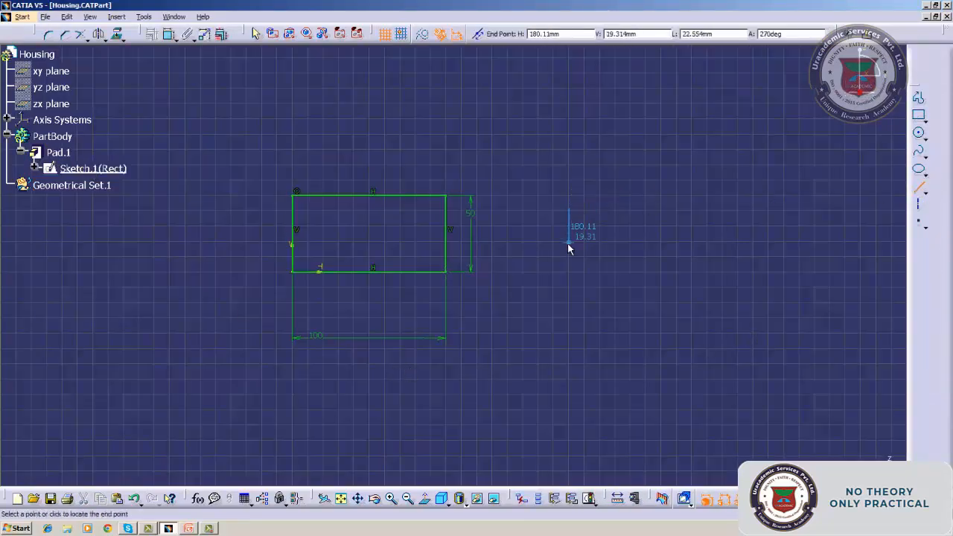
{"action": "left_click", "coordinate": [548, 252]}
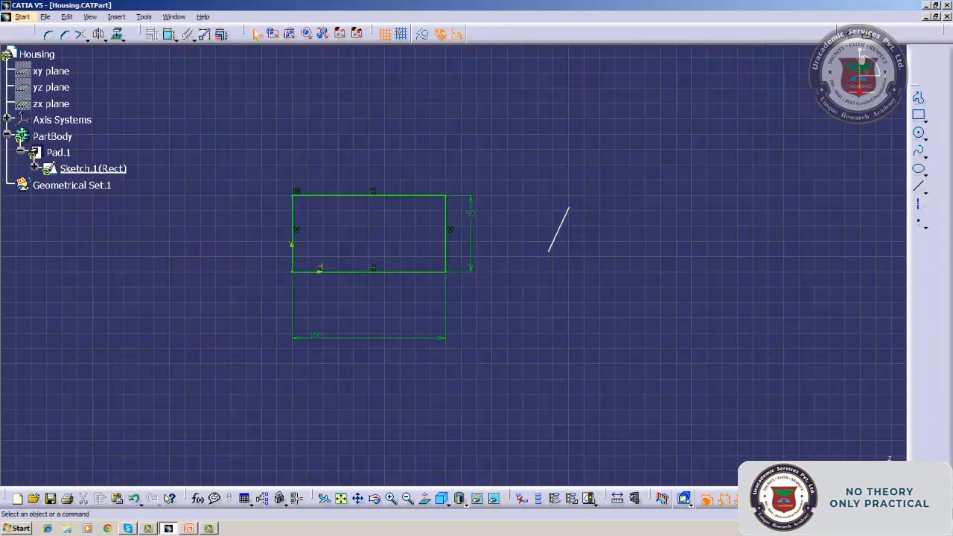
{"action": "left_click", "coordinate": [863, 61]}
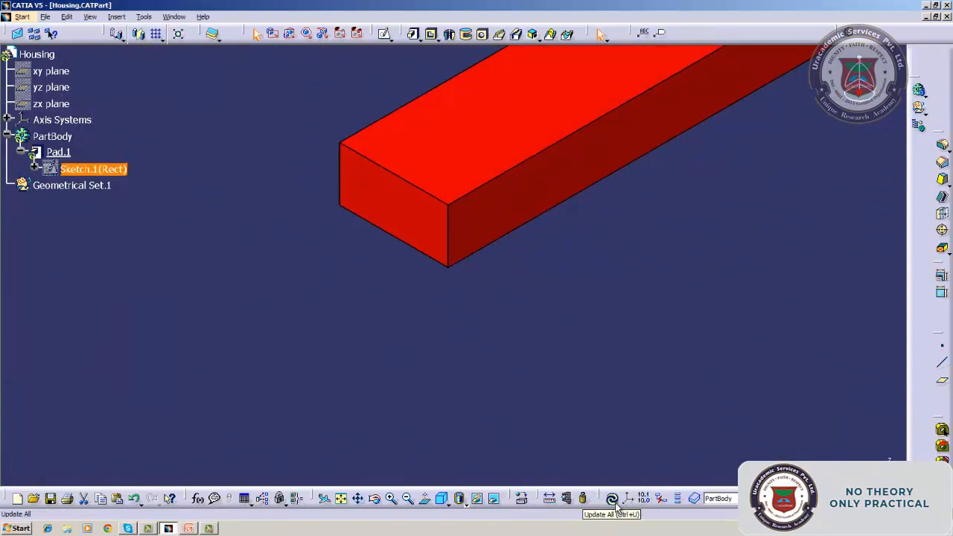
{"action": "left_click", "coordinate": [611, 498]}
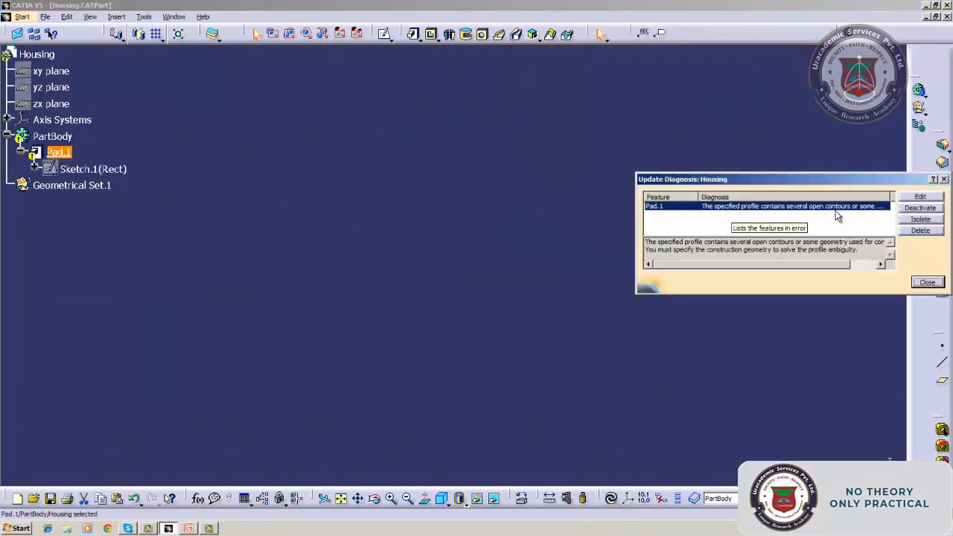
{"action": "left_click", "coordinate": [926, 282]}
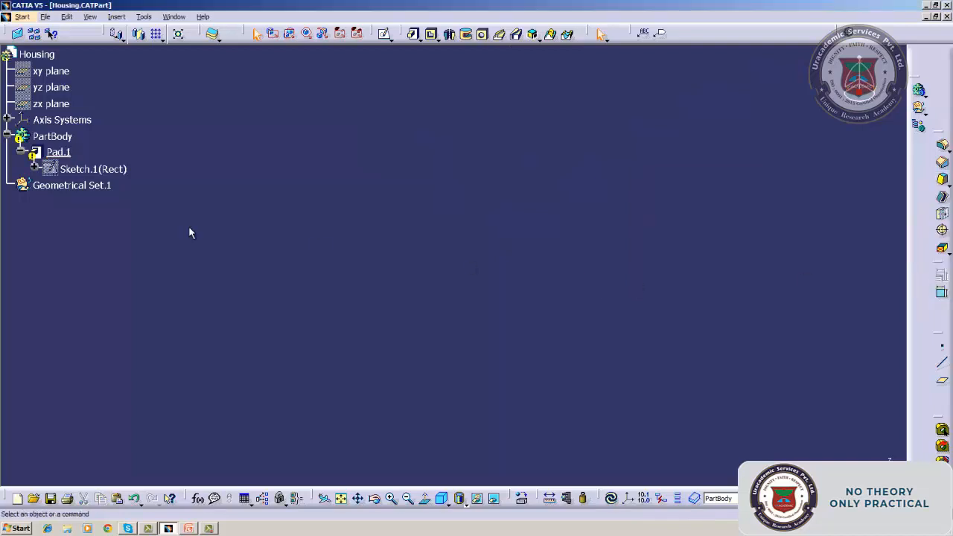
Replace the stray slanted line in Sketch.1(Rect) with a circle beside the rectangle, and exit the sketch.
{"action": "double_click", "coordinate": [75, 169]}
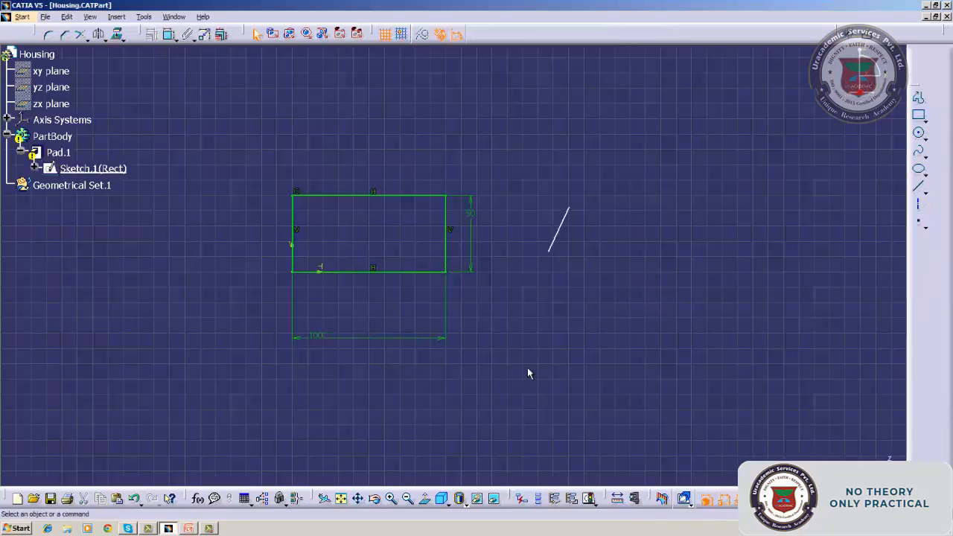
{"action": "right_click", "coordinate": [556, 239]}
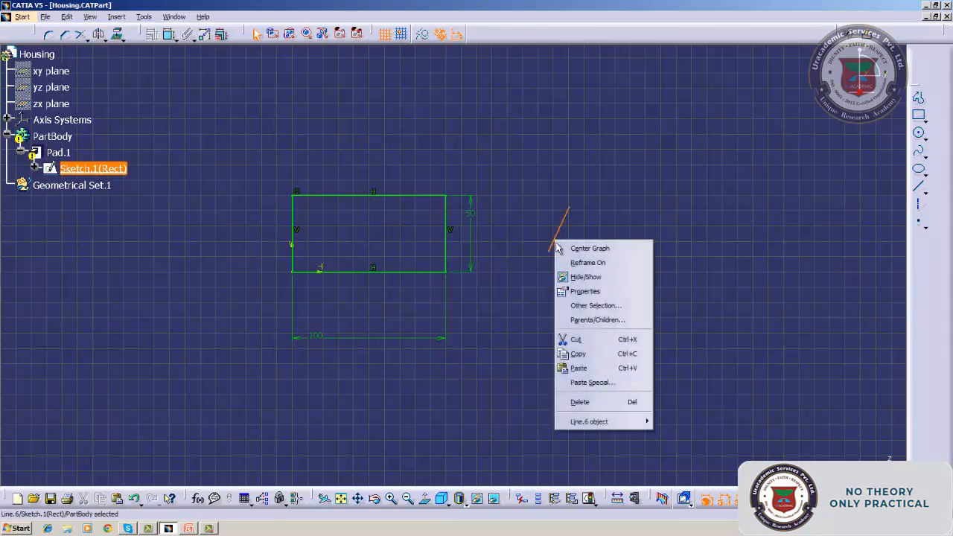
{"action": "left_click", "coordinate": [579, 403]}
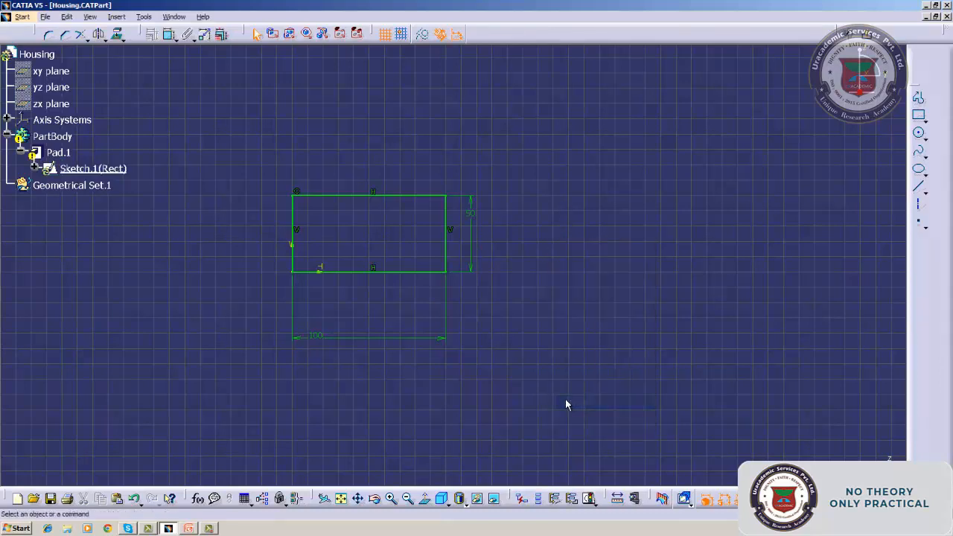
{"action": "left_click", "coordinate": [919, 133]}
{"action": "left_click", "coordinate": [601, 230]}
{"action": "left_click", "coordinate": [599, 254]}
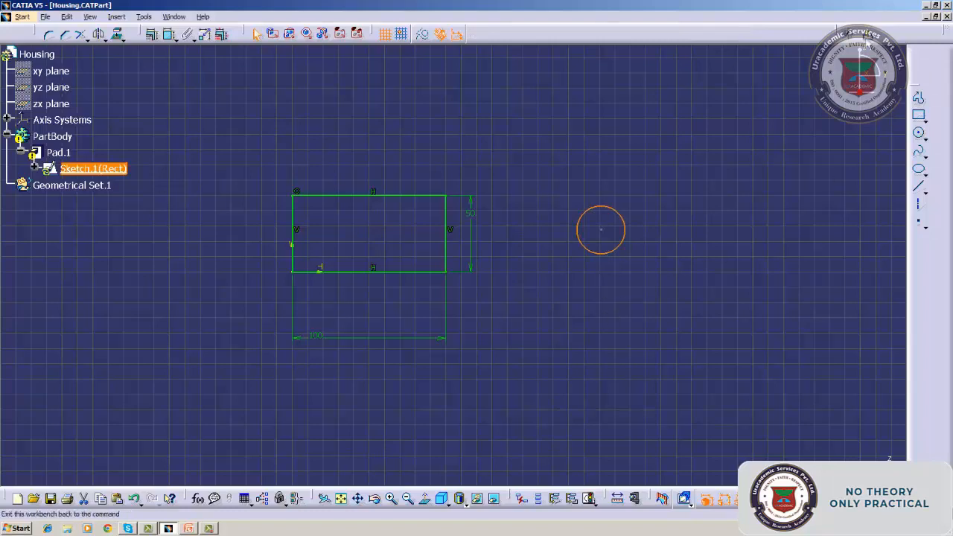
{"action": "left_click", "coordinate": [864, 34]}
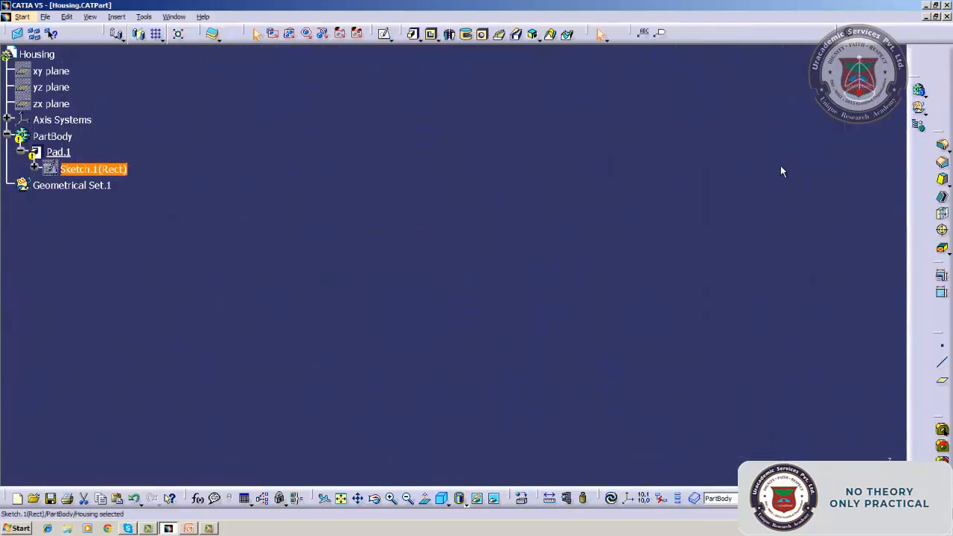
Rebuild Pad.1 from the edited sketch by accepting its definition, and update the whole part.
{"action": "left_click", "coordinate": [60, 153]}
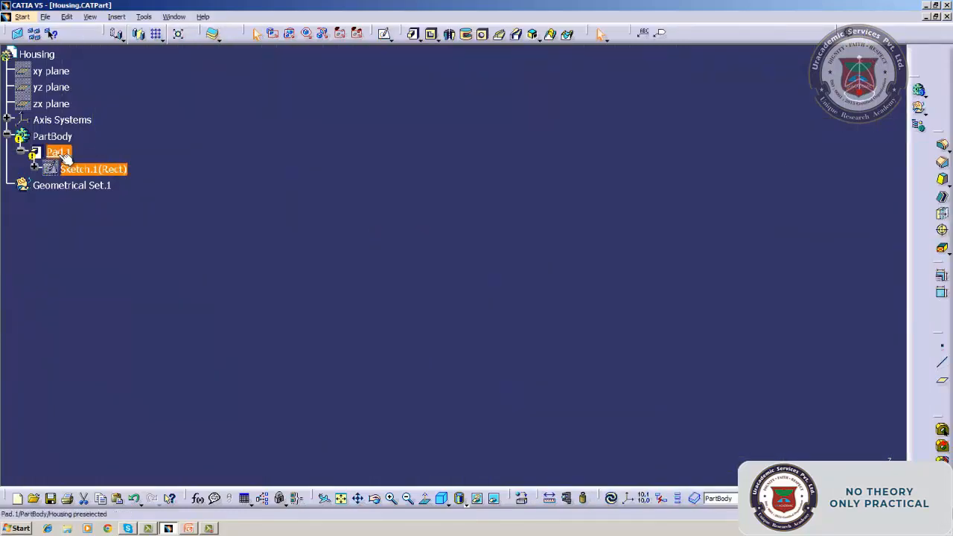
{"action": "double_click", "coordinate": [61, 154]}
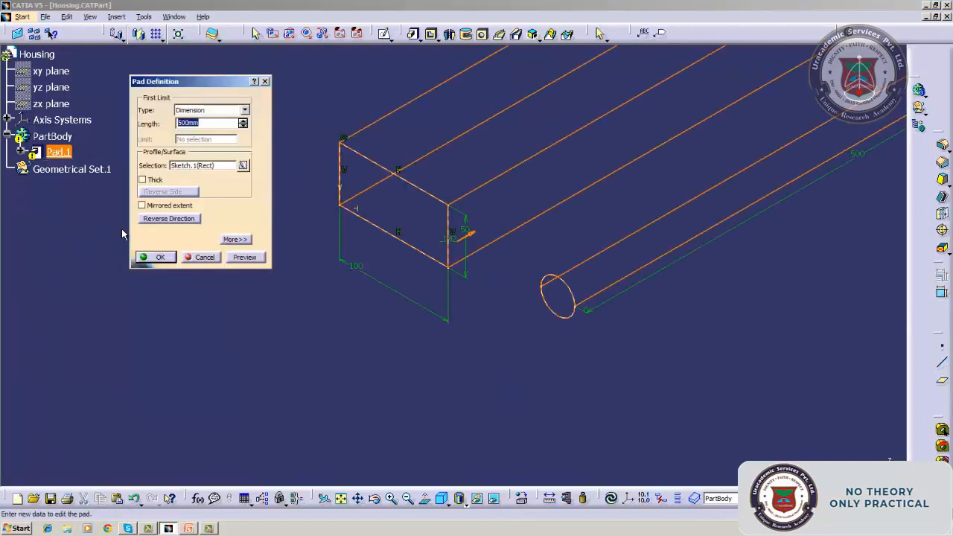
{"action": "left_click", "coordinate": [153, 257]}
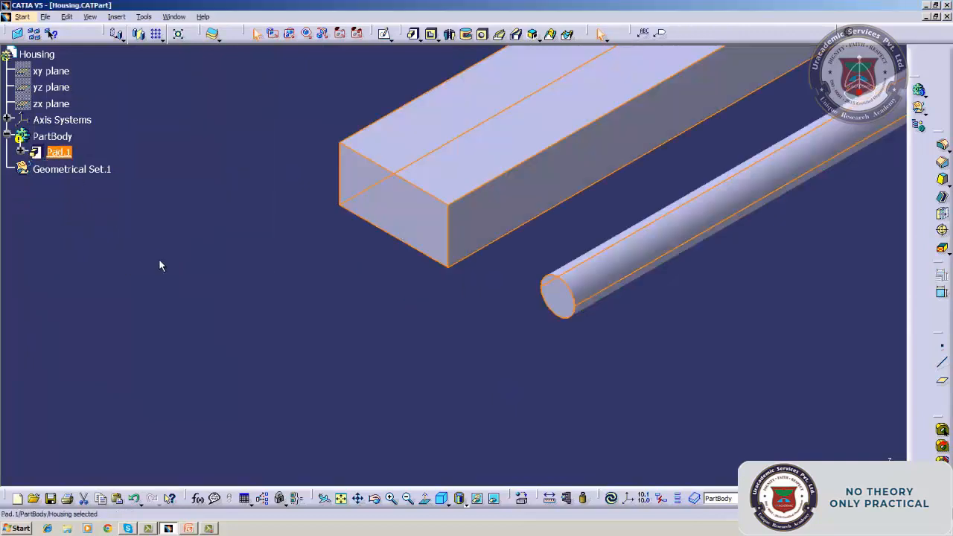
{"action": "left_click", "coordinate": [377, 355]}
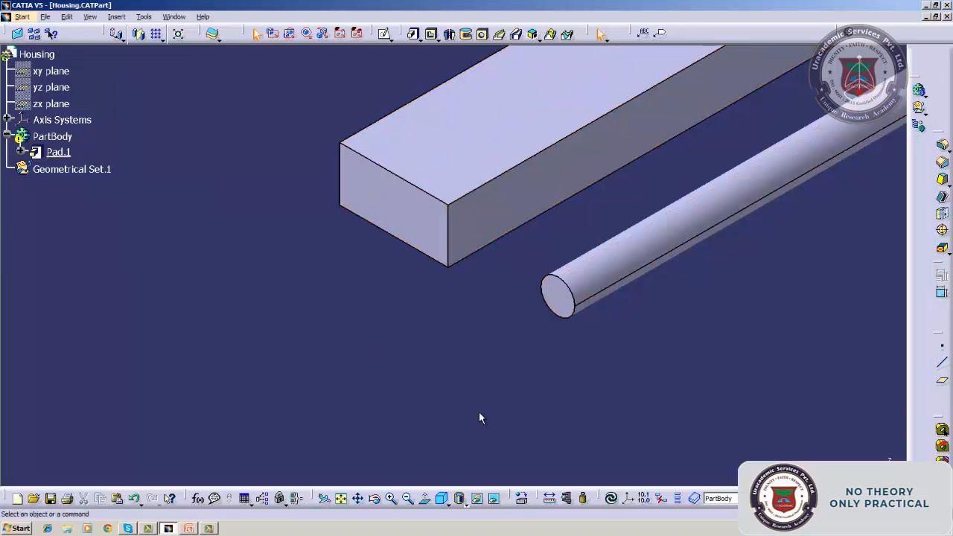
{"action": "left_click", "coordinate": [612, 497]}
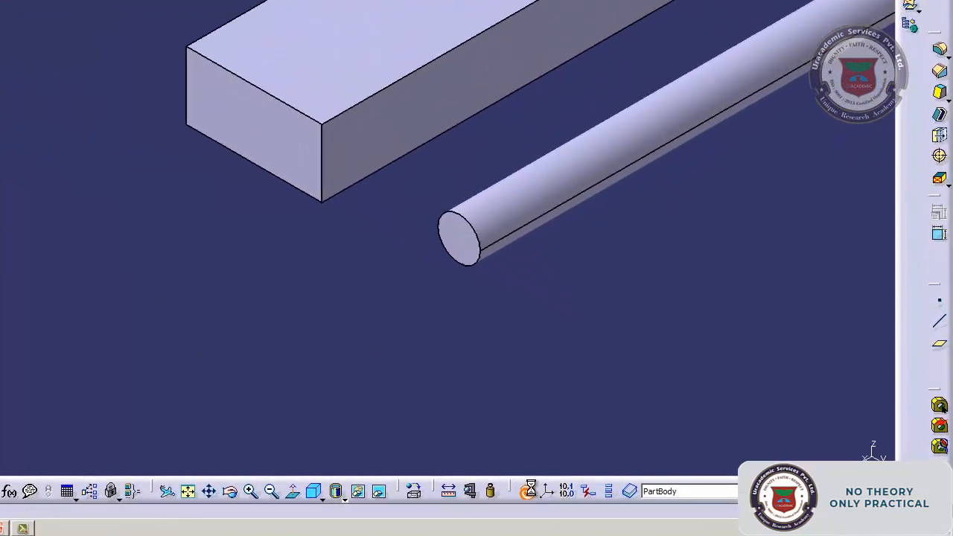
{"action": "left_click", "coordinate": [271, 492]}
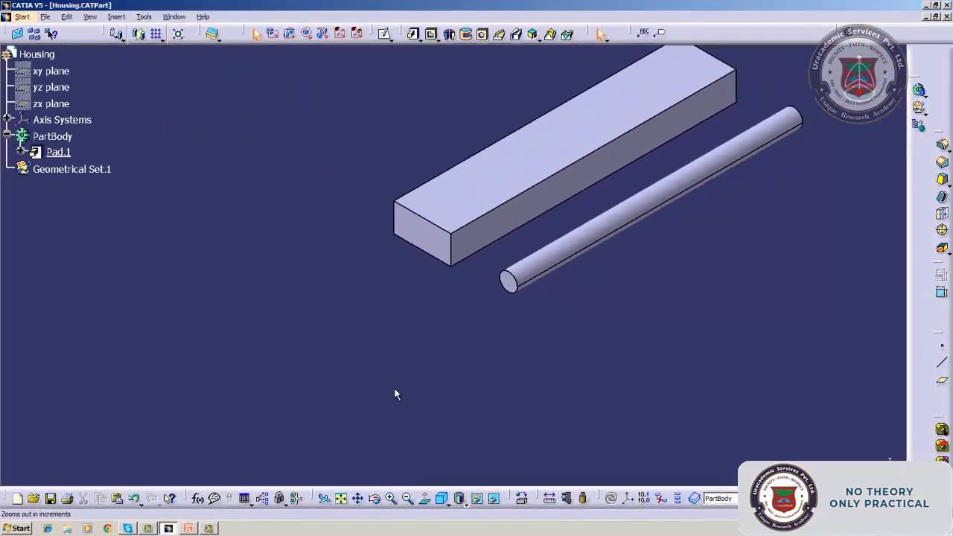
{"action": "middle_click_drag", "start_coordinate": [395, 389], "coordinate": [335, 433]}
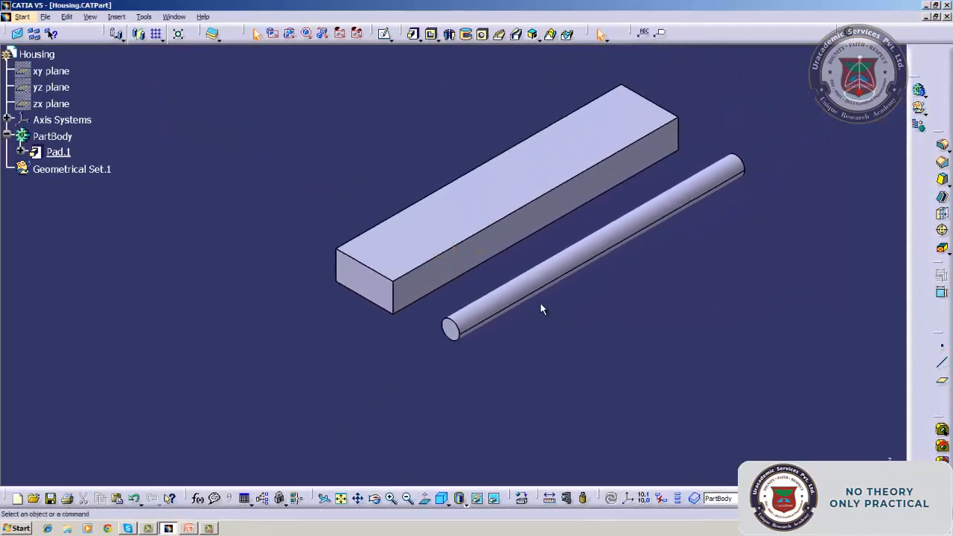
Redefine Pad.1 with a second limit length of -10 mm.
{"action": "left_click", "coordinate": [57, 153]}
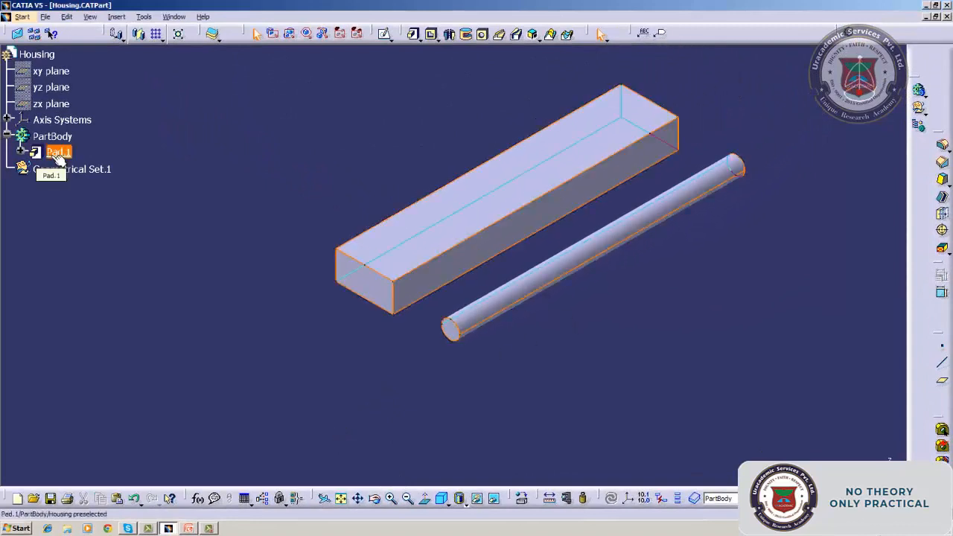
{"action": "right_click", "coordinate": [53, 157]}
{"action": "mouse_move", "coordinate": [71, 393]}
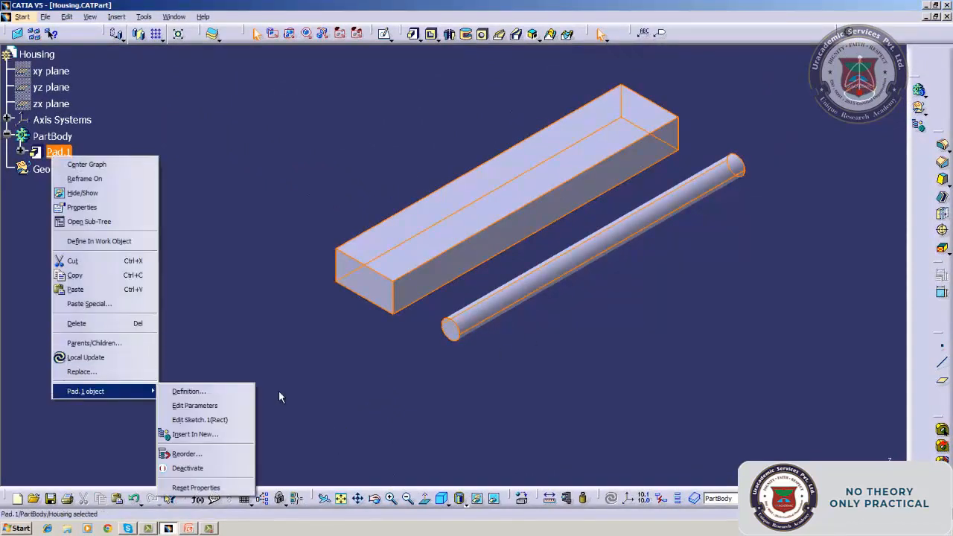
{"action": "left_click", "coordinate": [186, 392]}
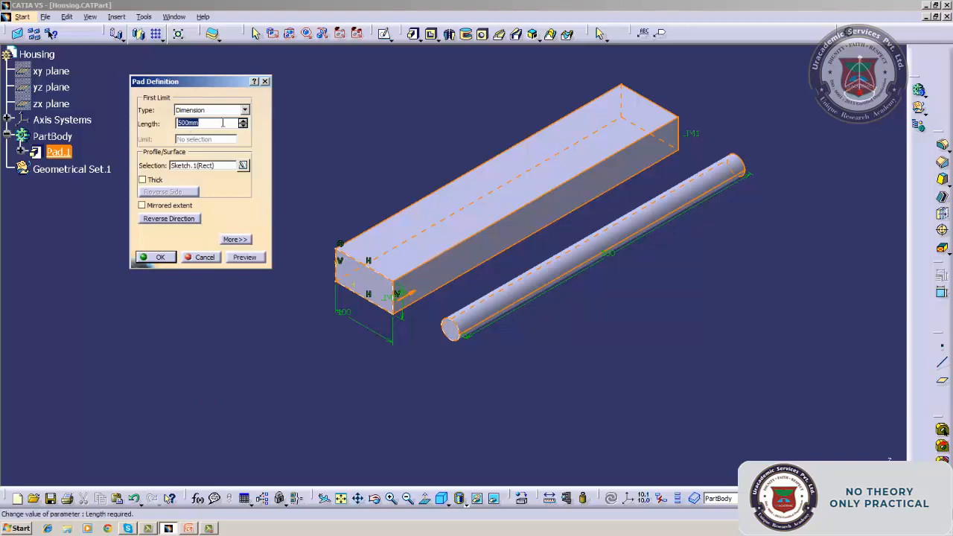
{"action": "left_click", "coordinate": [234, 240]}
{"action": "left_click", "coordinate": [328, 122]}
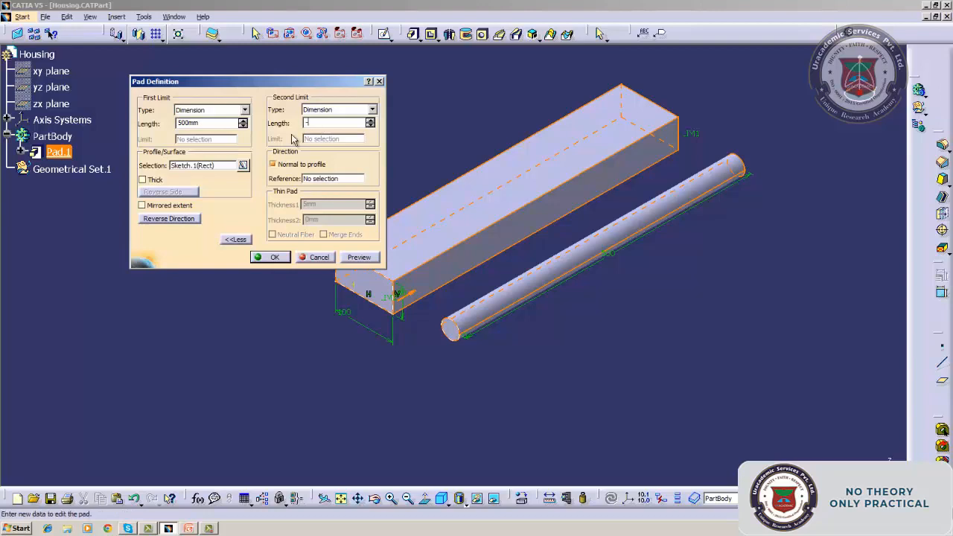
{"action": "key", "text": "Return"}
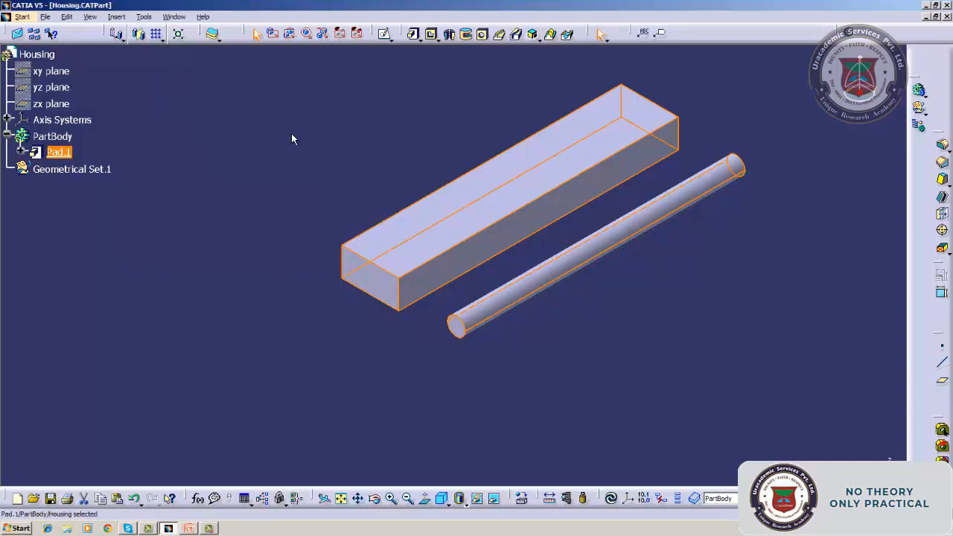
Redefine Pad.1 as a thin-walled pad by enabling the Thick option.
{"action": "right_click", "coordinate": [67, 152]}
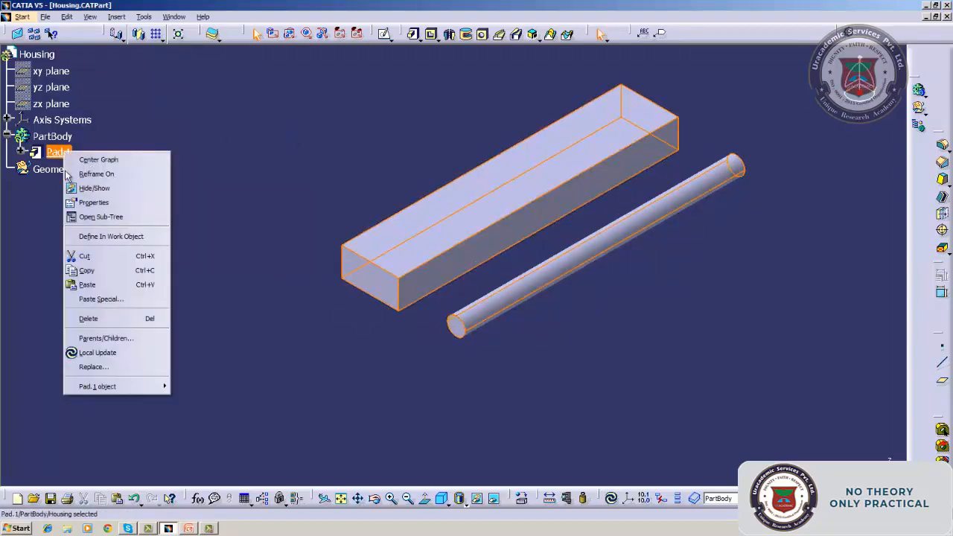
{"action": "mouse_move", "coordinate": [100, 387]}
{"action": "left_click", "coordinate": [195, 386]}
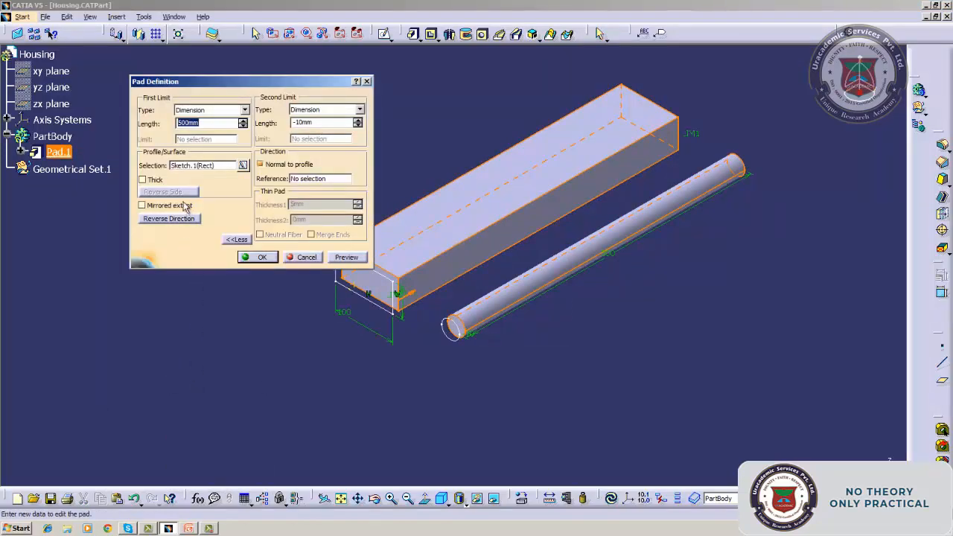
{"action": "left_click", "coordinate": [148, 180]}
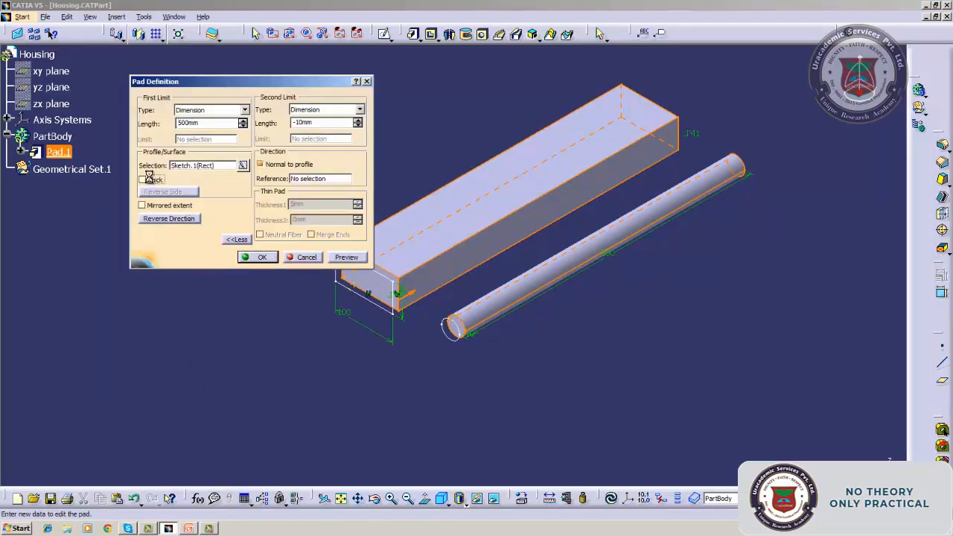
{"action": "left_click", "coordinate": [257, 257]}
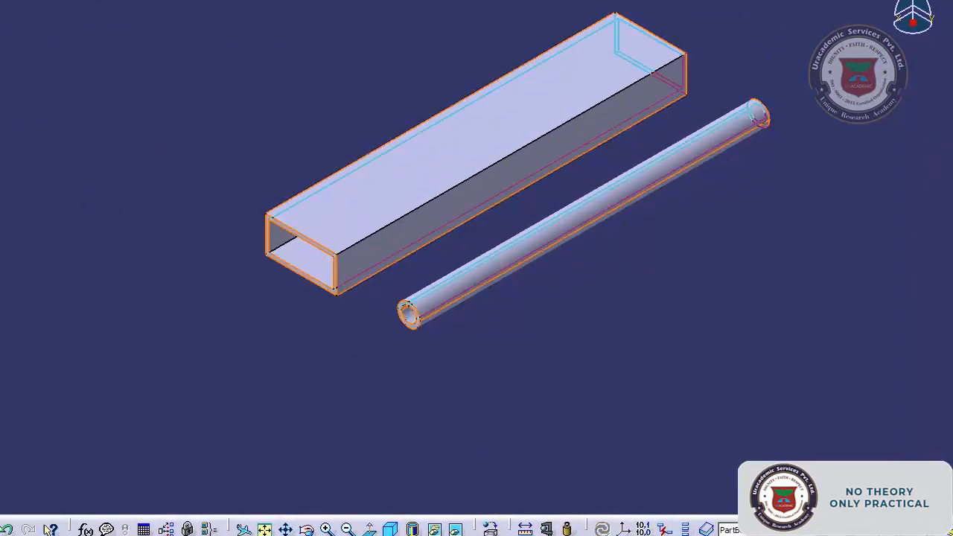
{"action": "right_click", "coordinate": [1, 98]}
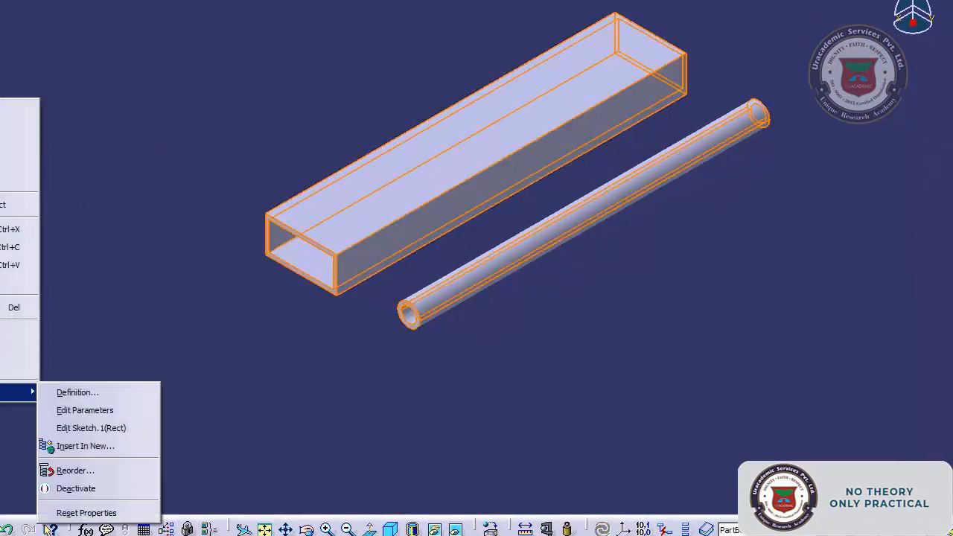
{"action": "left_click", "coordinate": [105, 391]}
{"action": "left_click", "coordinate": [193, 115]}
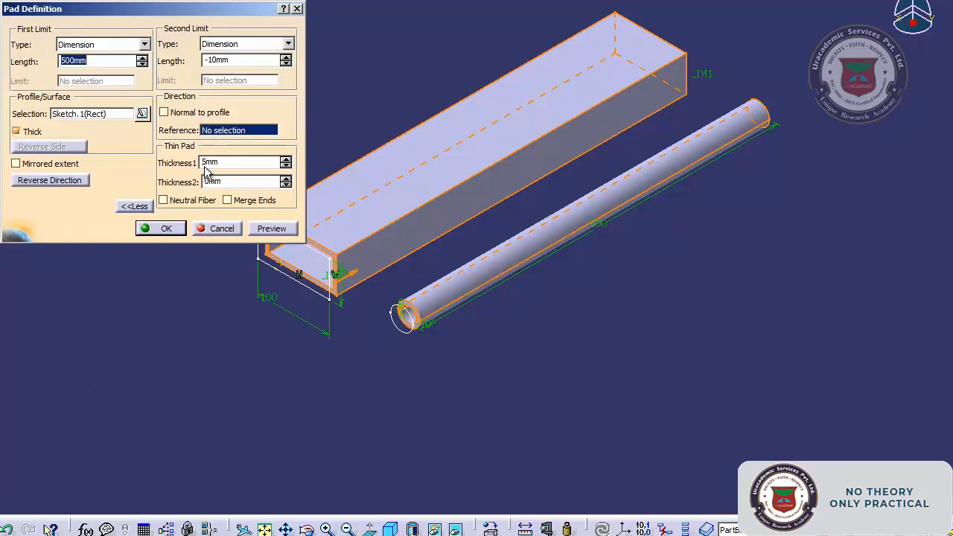
{"action": "left_click", "coordinate": [206, 231]}
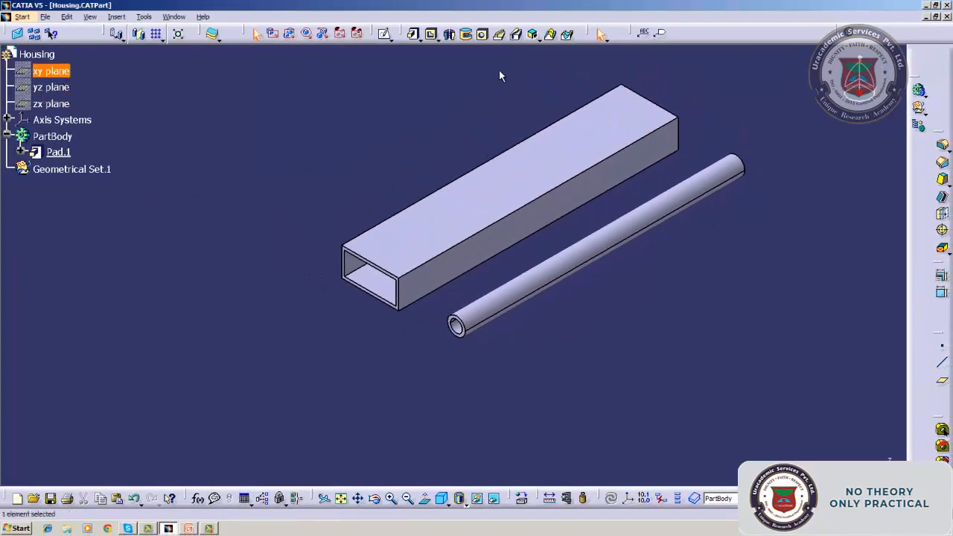
Sketch an inclined line on the xy plane, running beside the tube from one end to the other, and exit the sketch.
{"action": "left_click", "coordinate": [384, 34]}
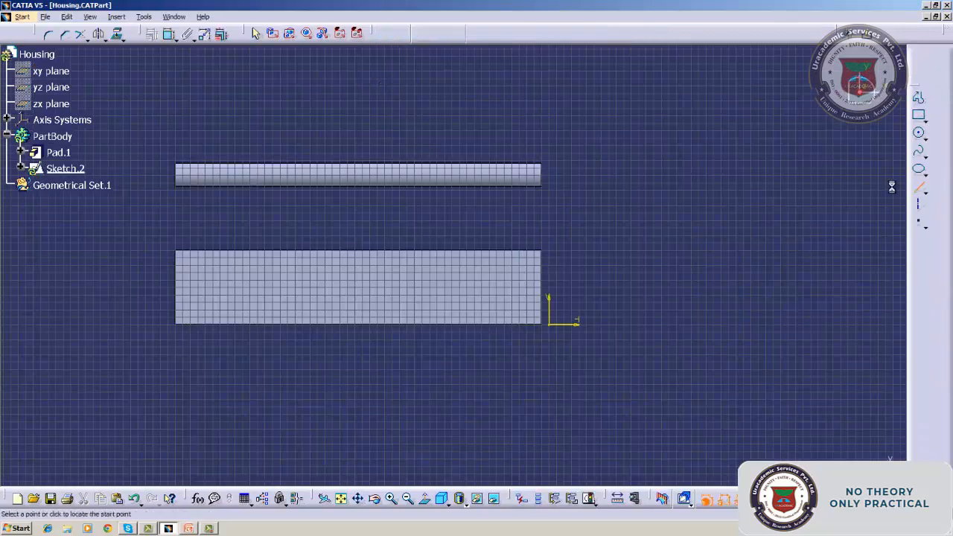
{"action": "left_click", "coordinate": [918, 186]}
{"action": "left_click", "coordinate": [545, 151]}
{"action": "left_click", "coordinate": [175, 96]}
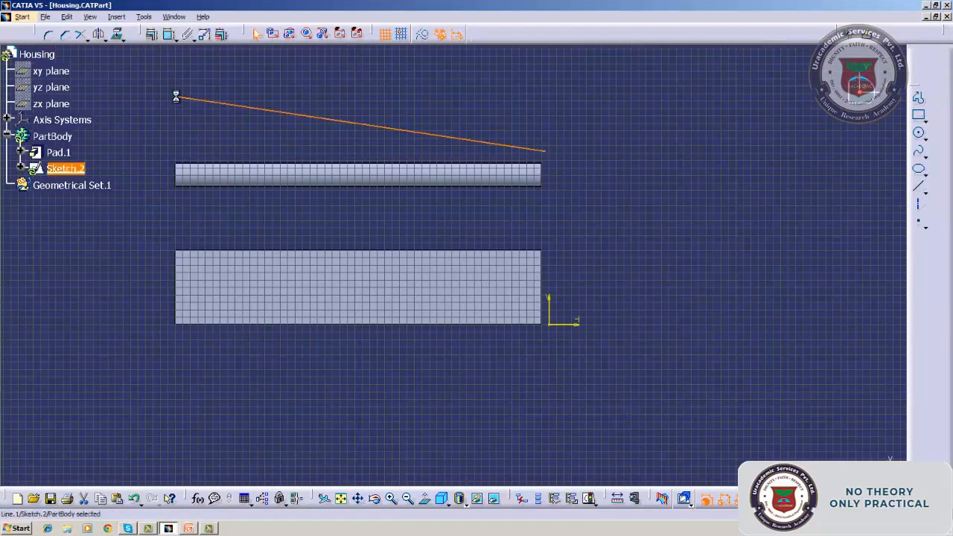
{"action": "left_click", "coordinate": [866, 34]}
{"action": "left_click", "coordinate": [241, 343]}
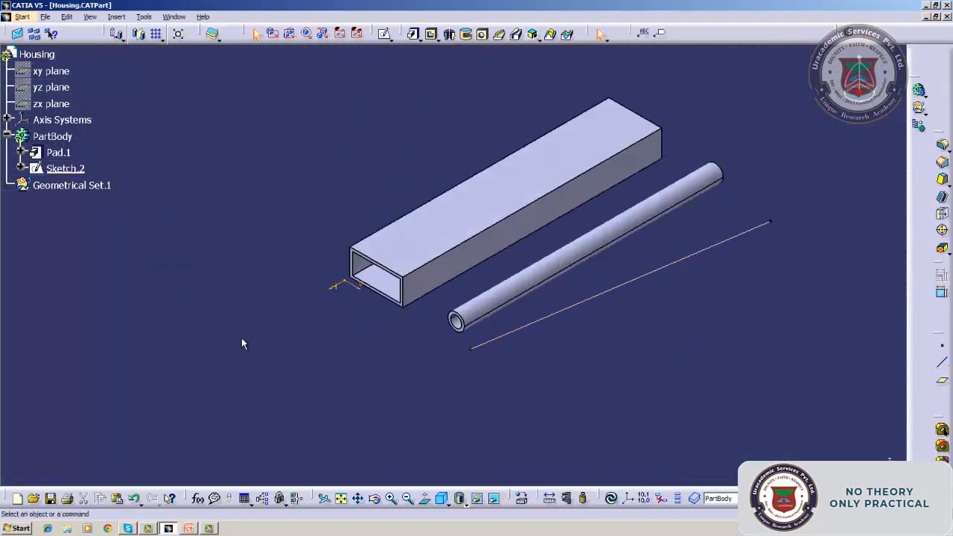
{"action": "right_click", "coordinate": [59, 154]}
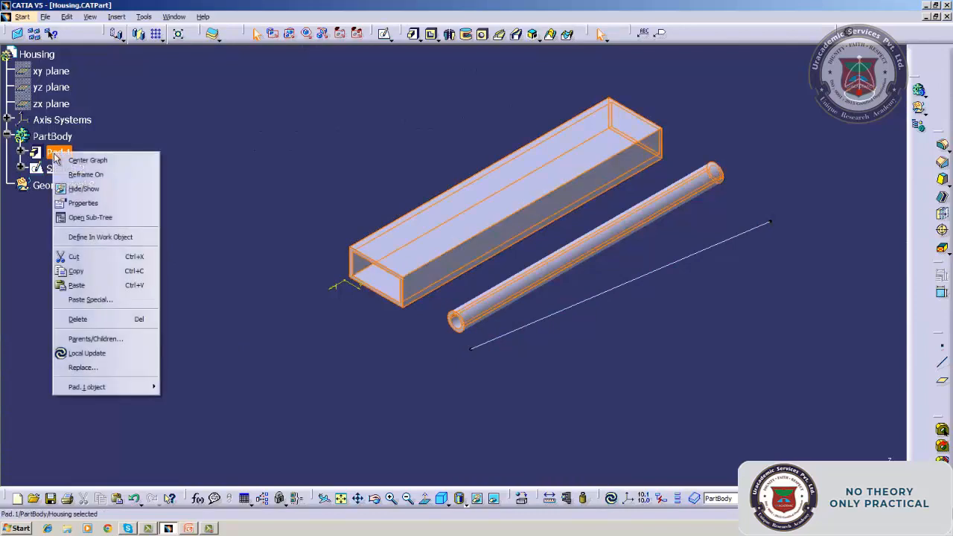
{"action": "mouse_move", "coordinate": [82, 388]}
{"action": "left_click", "coordinate": [190, 388]}
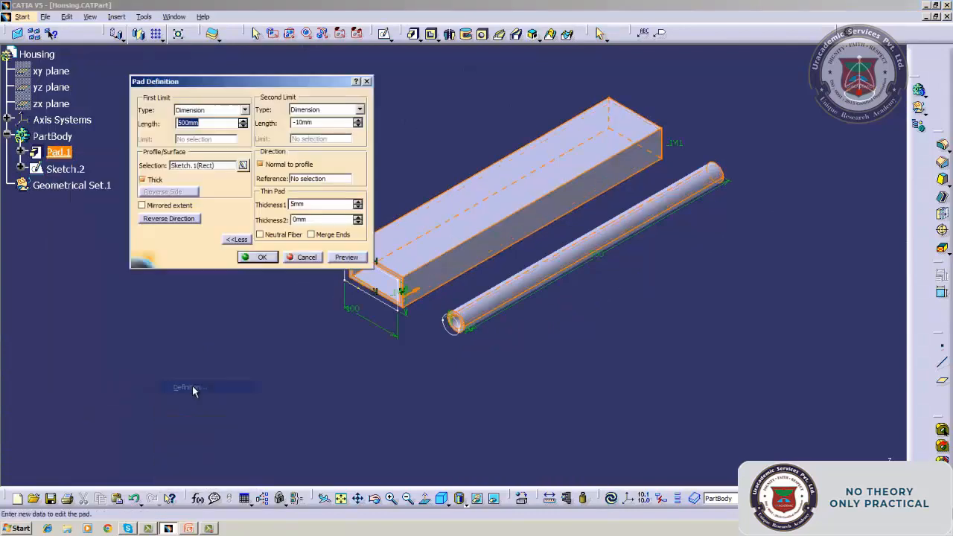
{"action": "left_click", "coordinate": [283, 164]}
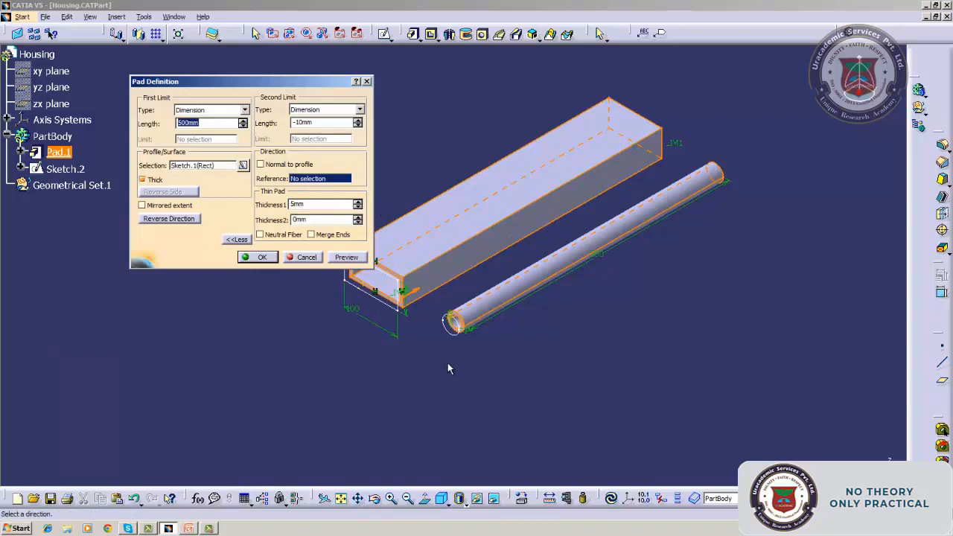
{"action": "left_click", "coordinate": [302, 257]}
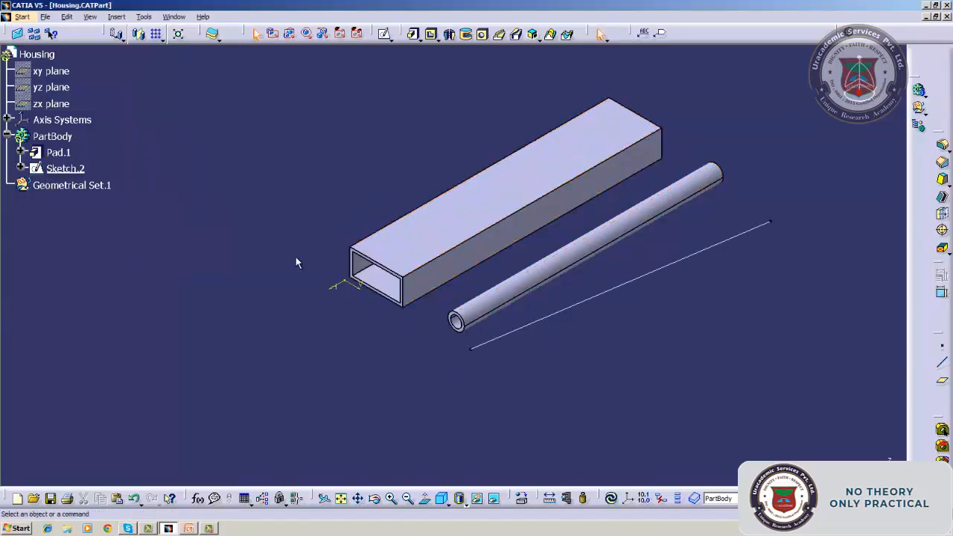
Try to create a 500 mm pad from the inclined line of Sketch.2, and cancel the definition.
{"action": "left_click", "coordinate": [510, 332]}
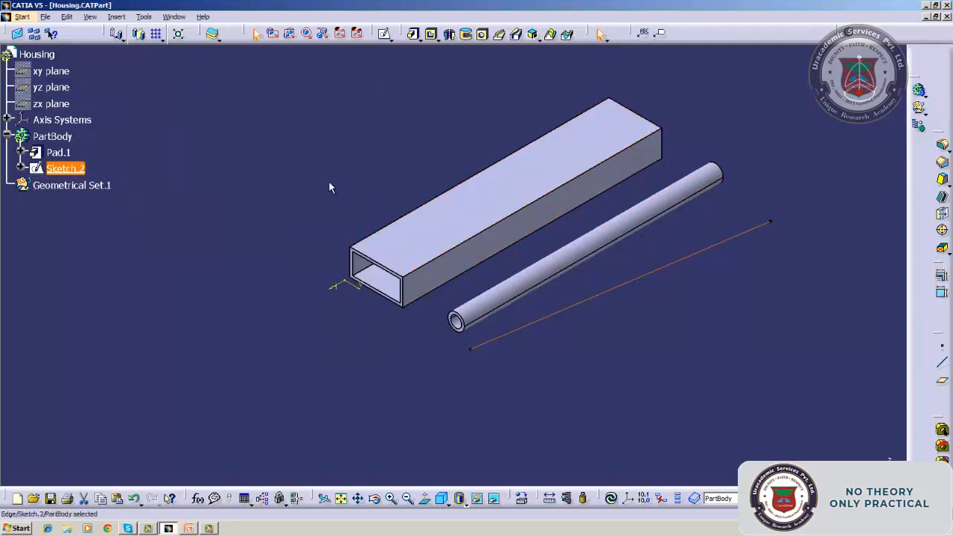
{"action": "left_click", "coordinate": [412, 36]}
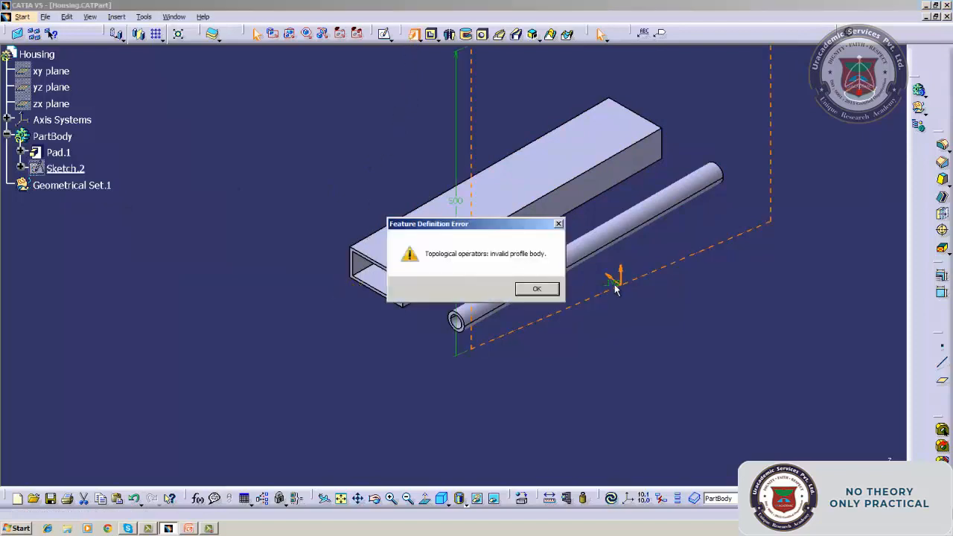
{"action": "left_click", "coordinate": [547, 291]}
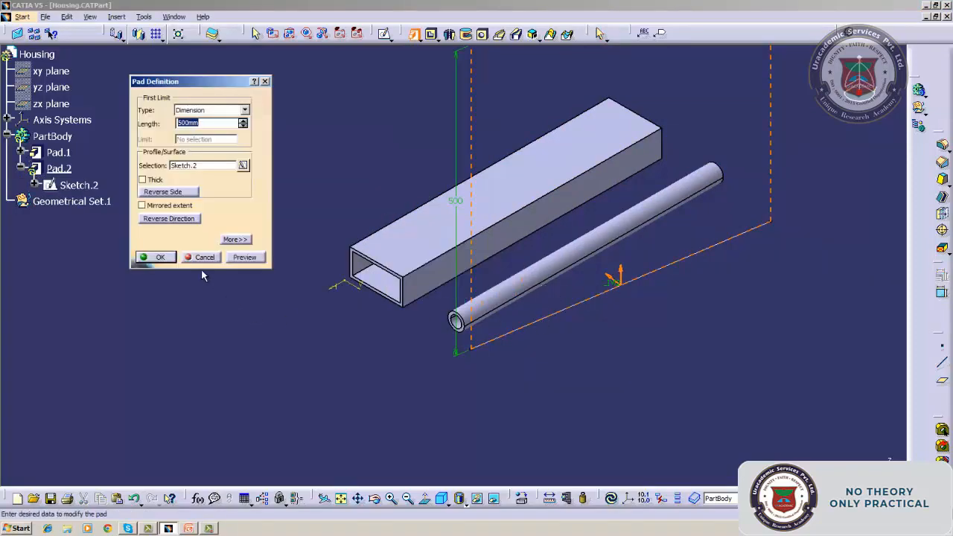
{"action": "key", "text": "Escape"}
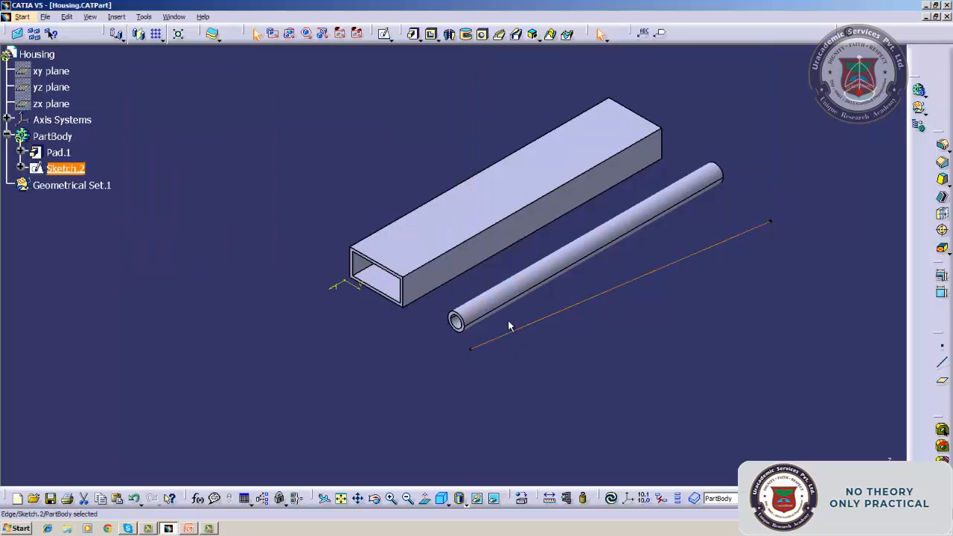
{"action": "left_click", "coordinate": [57, 152]}
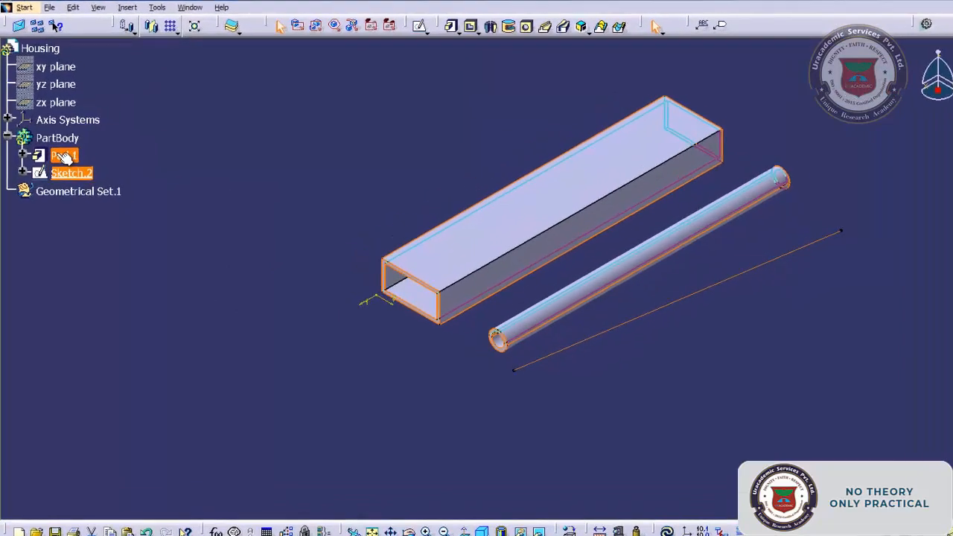
{"action": "right_click", "coordinate": [58, 152]}
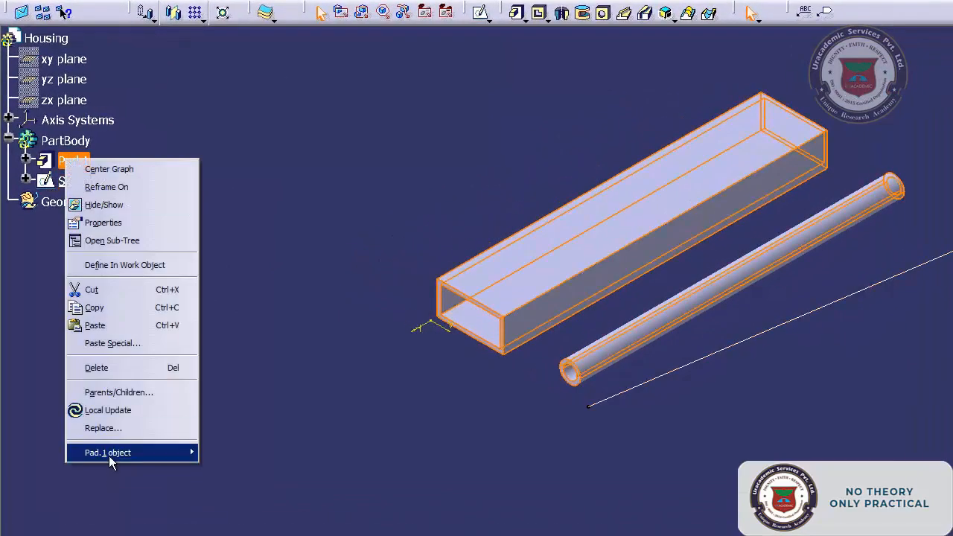
{"action": "mouse_move", "coordinate": [109, 455]}
{"action": "left_click", "coordinate": [262, 450]}
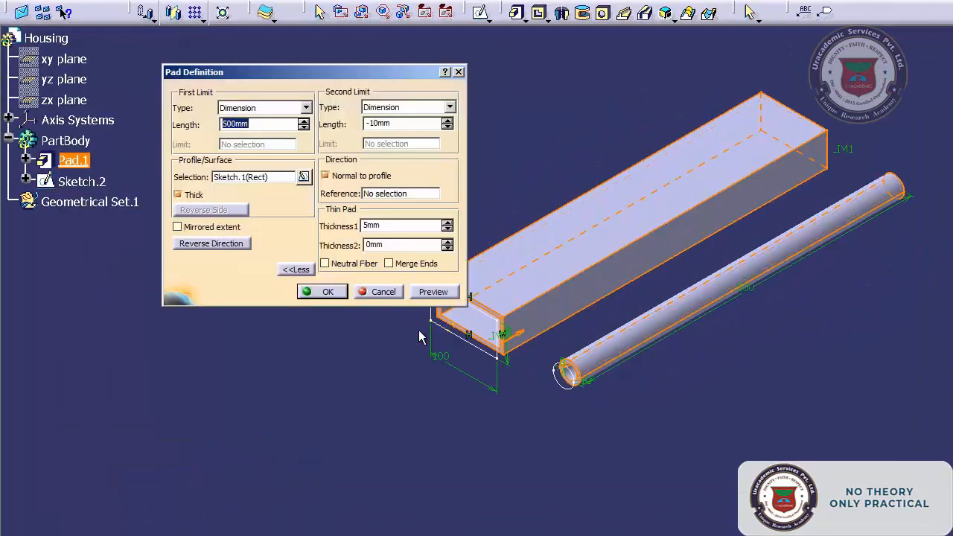
{"action": "left_click", "coordinate": [358, 294]}
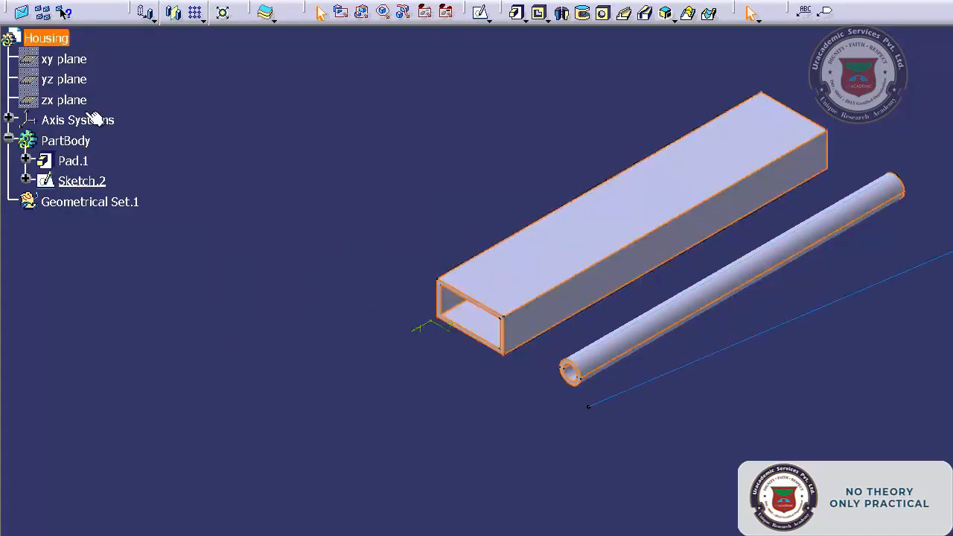
Try to redefine Pad.1's extrusion direction with Normal to profile disabled, and leave its profile sketch without editing it.
{"action": "right_click", "coordinate": [60, 162]}
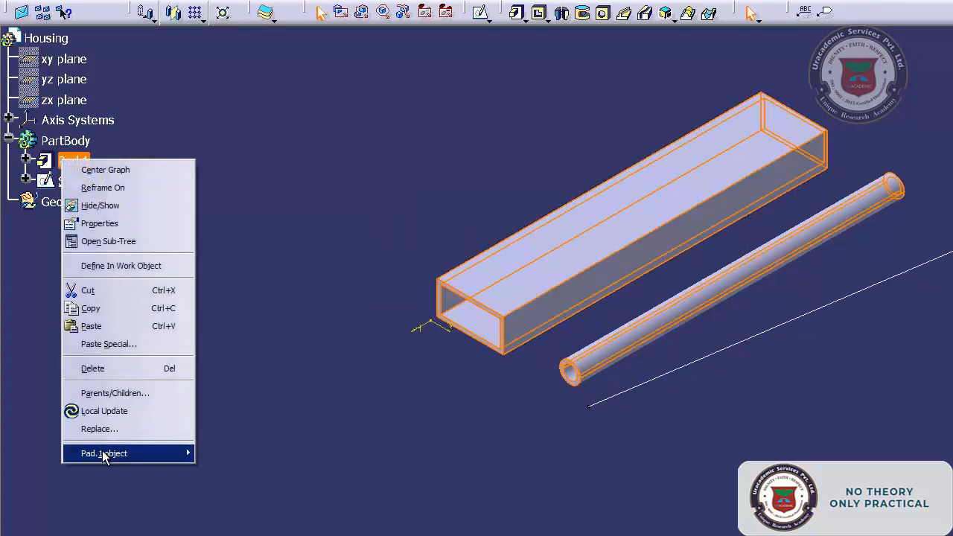
{"action": "mouse_move", "coordinate": [105, 453]}
{"action": "left_click", "coordinate": [217, 455]}
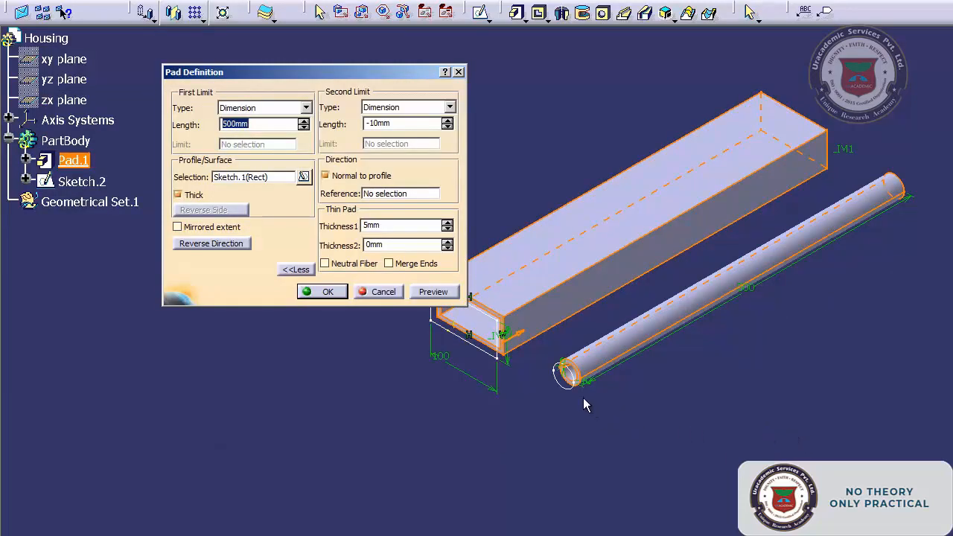
{"action": "left_click", "coordinate": [355, 176]}
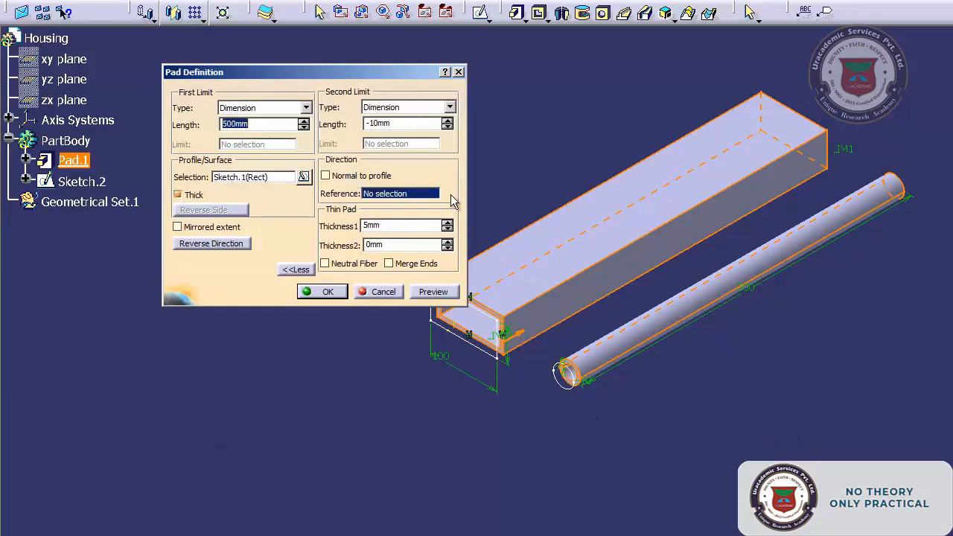
{"action": "left_click", "coordinate": [426, 191]}
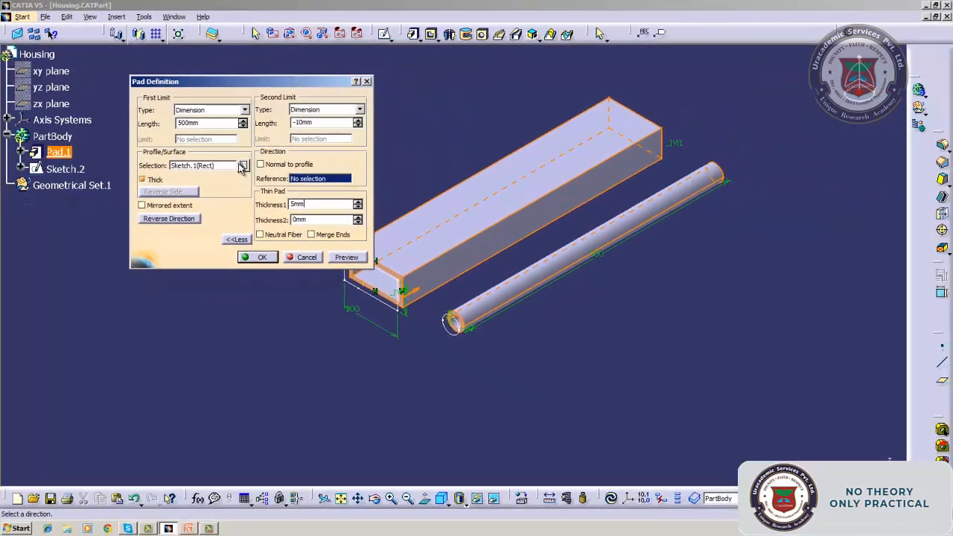
{"action": "left_click", "coordinate": [262, 170]}
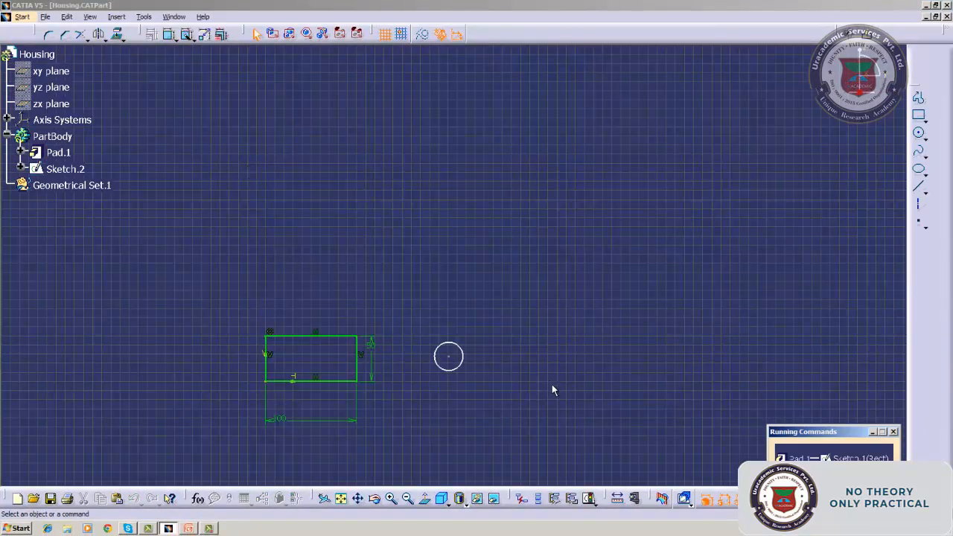
{"action": "left_click", "coordinate": [865, 34]}
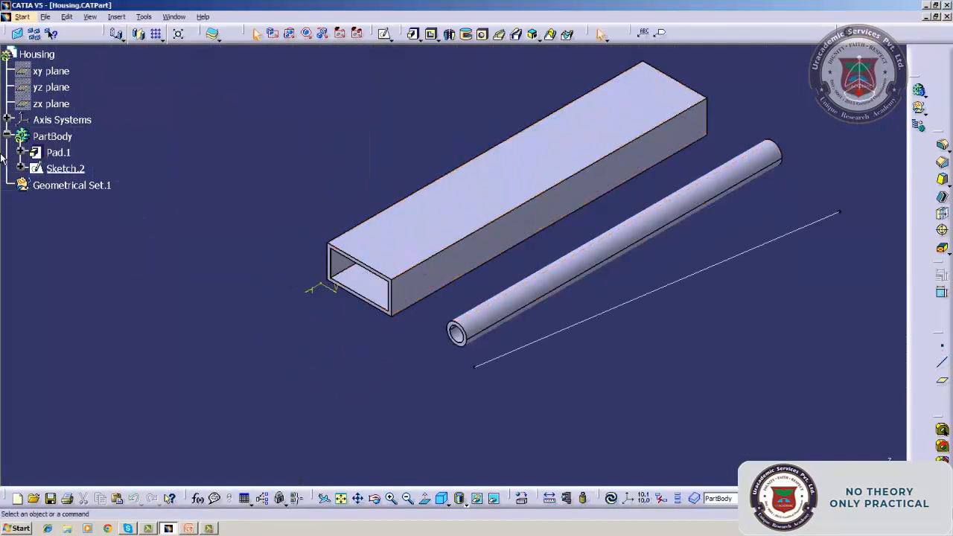
Delete Pad.1 while keeping its profile sketch, Sketch.1(Rect).
{"action": "left_click", "coordinate": [46, 152]}
{"action": "right_click", "coordinate": [42, 152]}
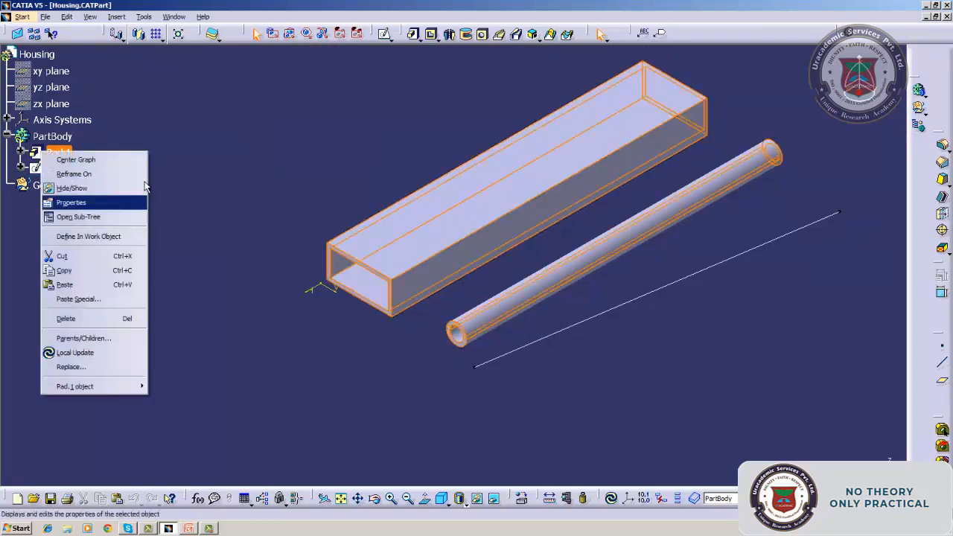
{"action": "mouse_move", "coordinate": [82, 386]}
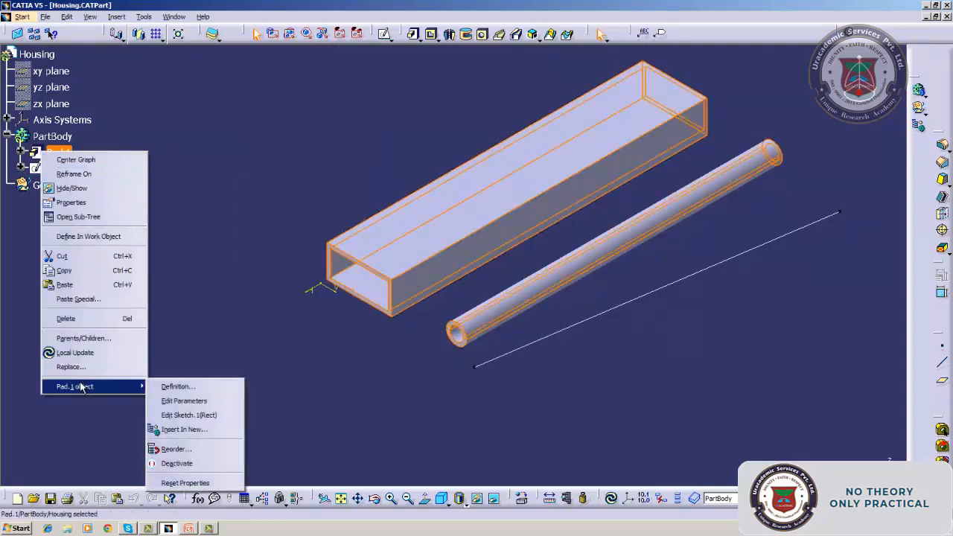
{"action": "left_click", "coordinate": [82, 318]}
{"action": "left_click", "coordinate": [823, 452]}
{"action": "left_click", "coordinate": [837, 471]}
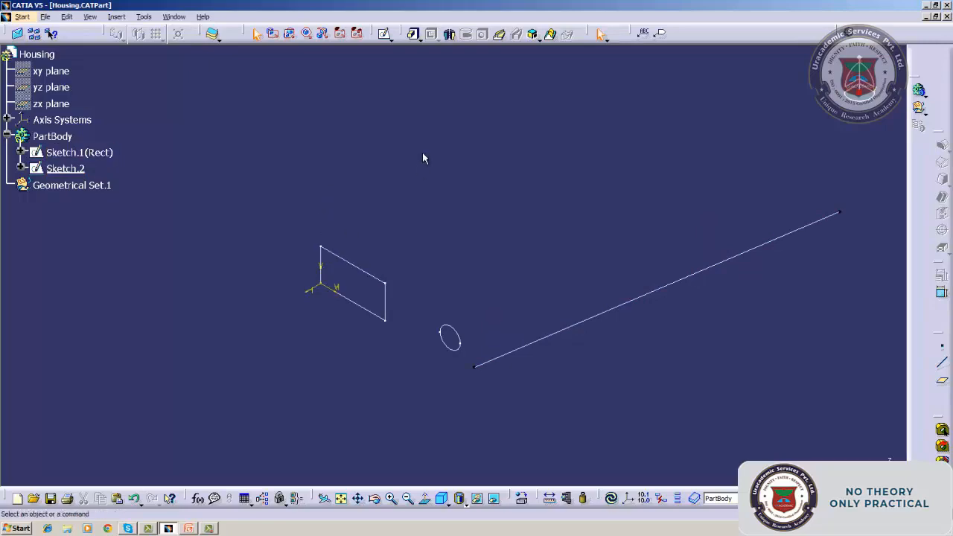
Pad Sketch.1(Rect) 500 mm using the Sketch.2 line as direction reference instead of Normal to profile, with the direction reversed.
{"action": "left_click", "coordinate": [413, 33]}
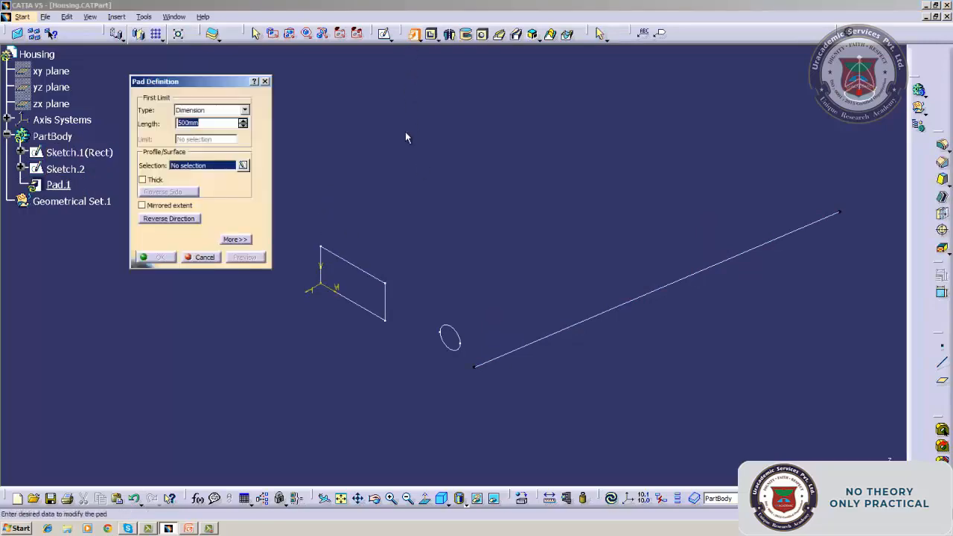
{"action": "left_click", "coordinate": [365, 273]}
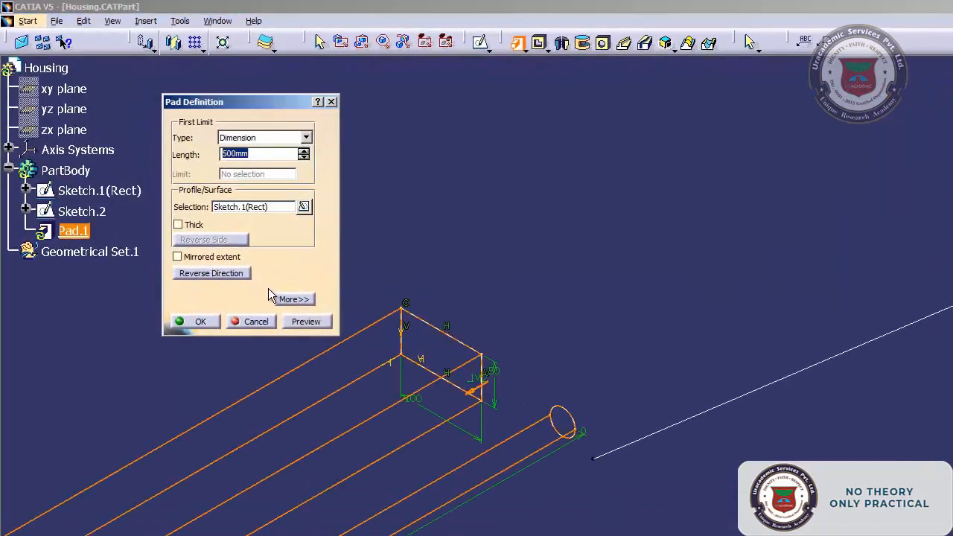
{"action": "left_click", "coordinate": [307, 299]}
{"action": "left_click", "coordinate": [340, 205]}
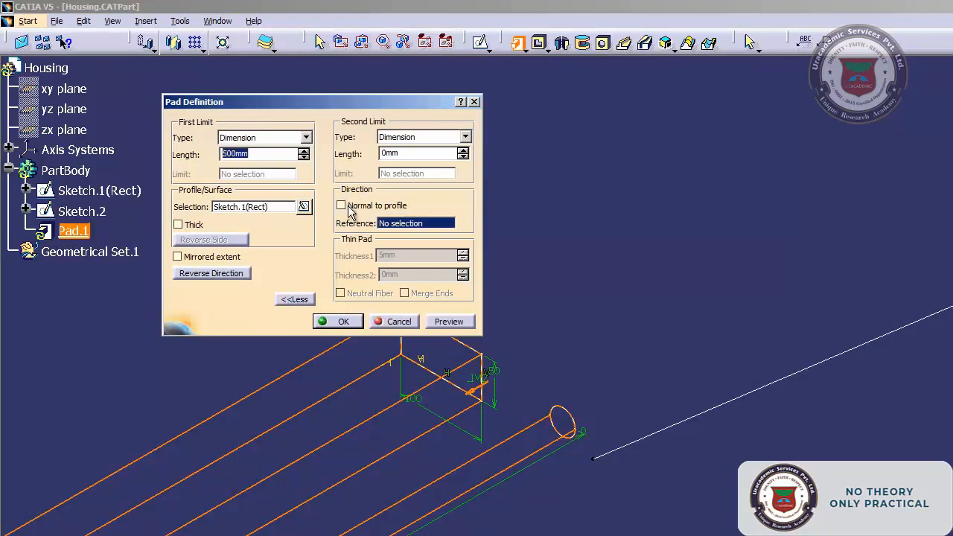
{"action": "left_click", "coordinate": [676, 424]}
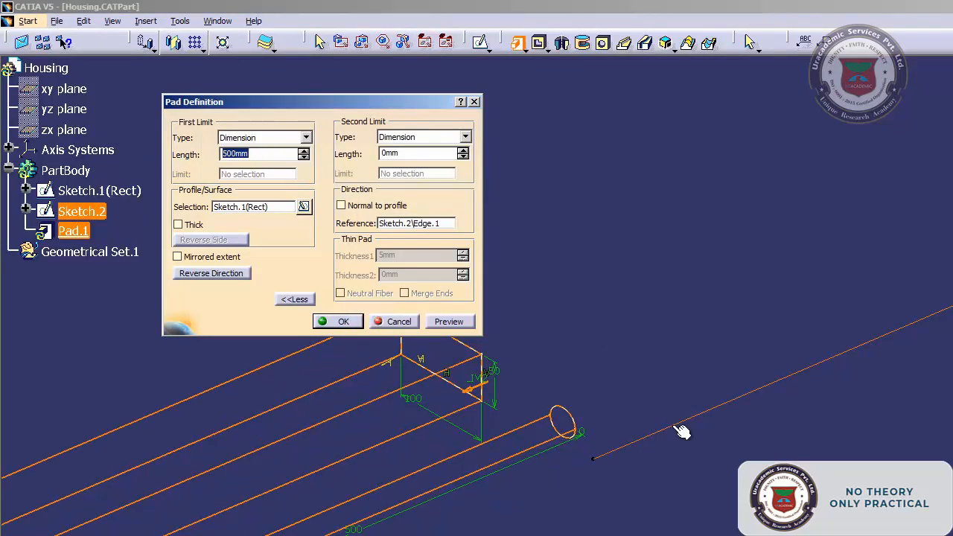
{"action": "left_click", "coordinate": [210, 273]}
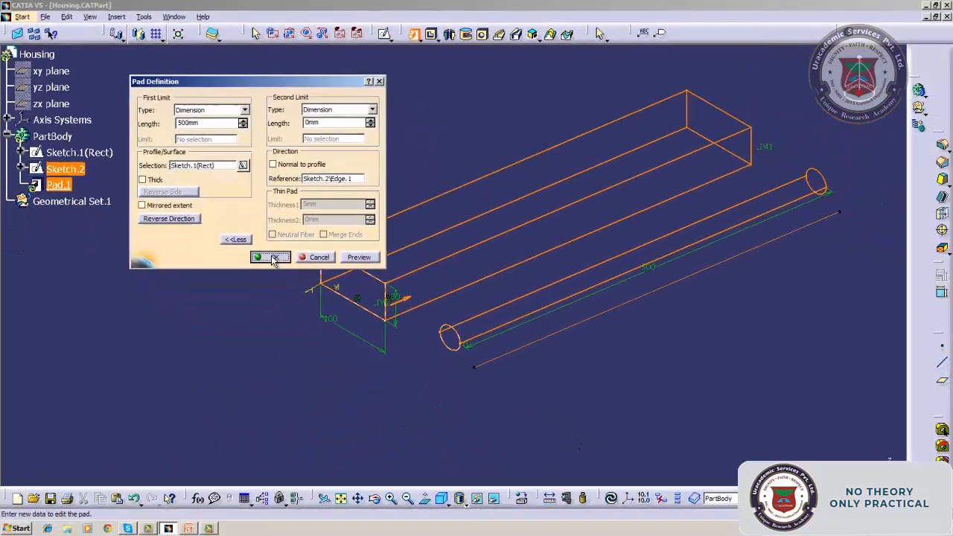
{"action": "left_click", "coordinate": [335, 320]}
{"action": "left_click", "coordinate": [264, 327]}
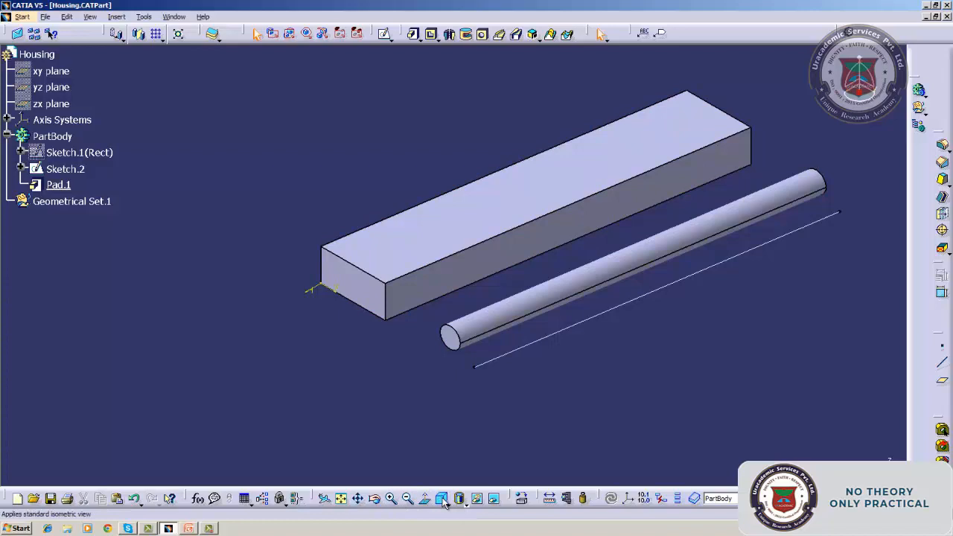
Redefine Pad.1 to extrude normal to its profile instead of along the reference line.
{"action": "left_click", "coordinate": [59, 185]}
{"action": "right_click", "coordinate": [69, 186]}
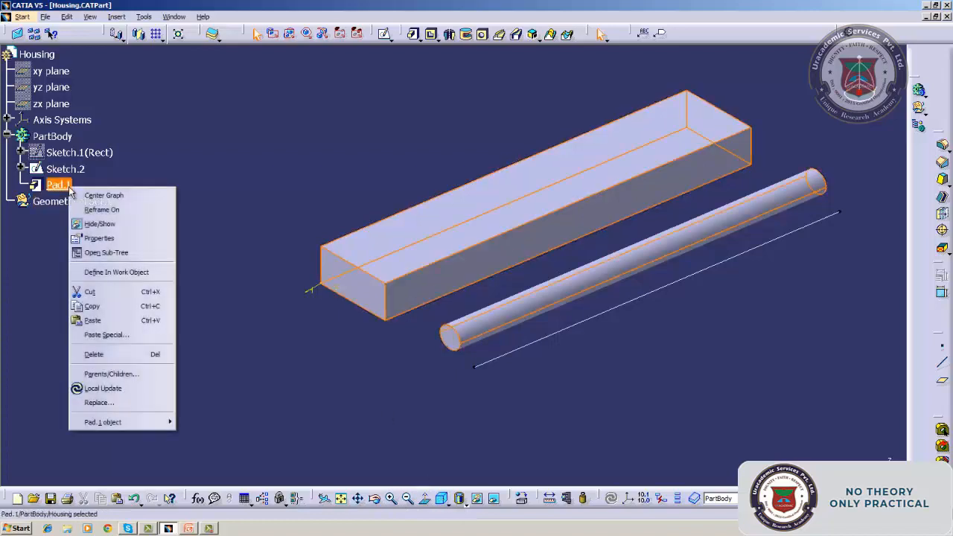
{"action": "mouse_move", "coordinate": [148, 422]}
{"action": "left_click", "coordinate": [223, 423]}
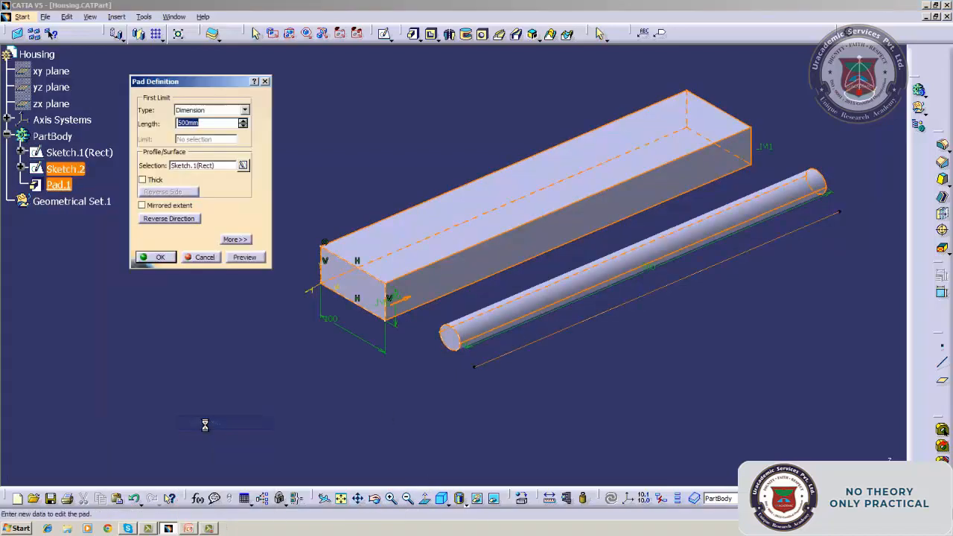
{"action": "left_click", "coordinate": [234, 239]}
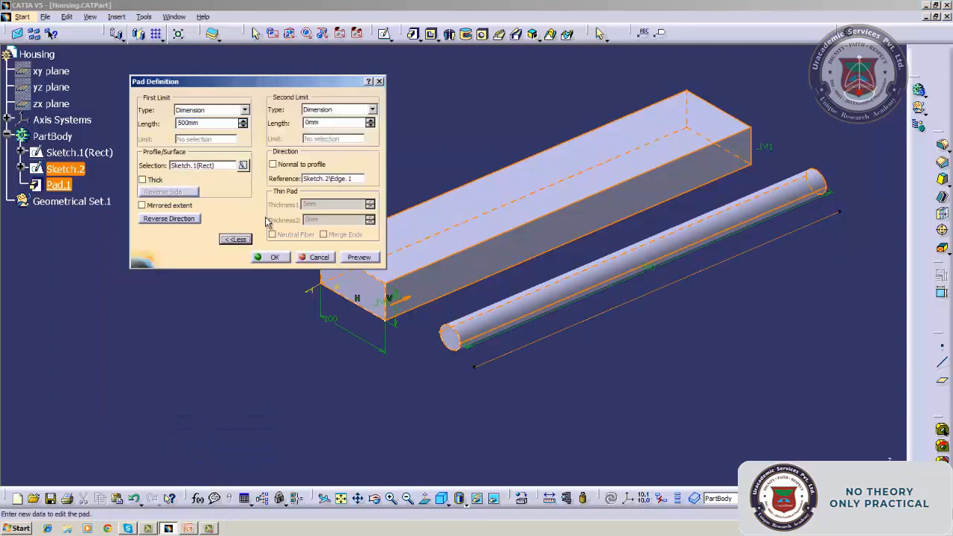
{"action": "left_click", "coordinate": [301, 165]}
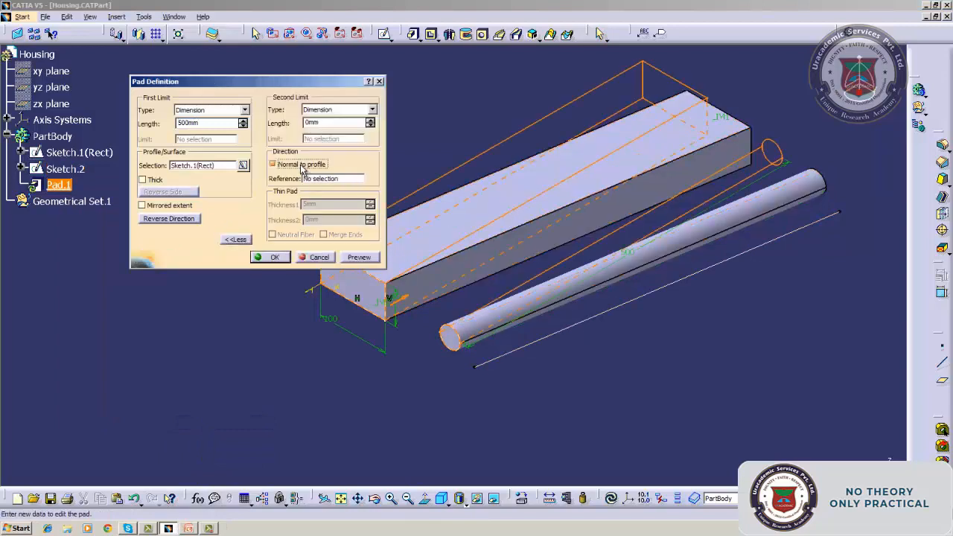
{"action": "left_click", "coordinate": [274, 257]}
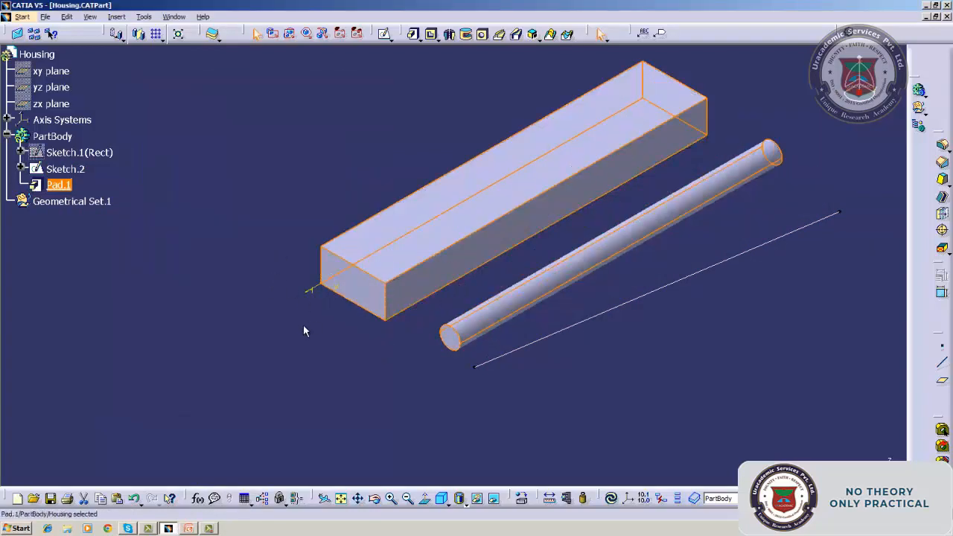
Delete the inclined line sketch beside the rod and open Sketch.1(Rect) for editing.
{"action": "right_click", "coordinate": [595, 328]}
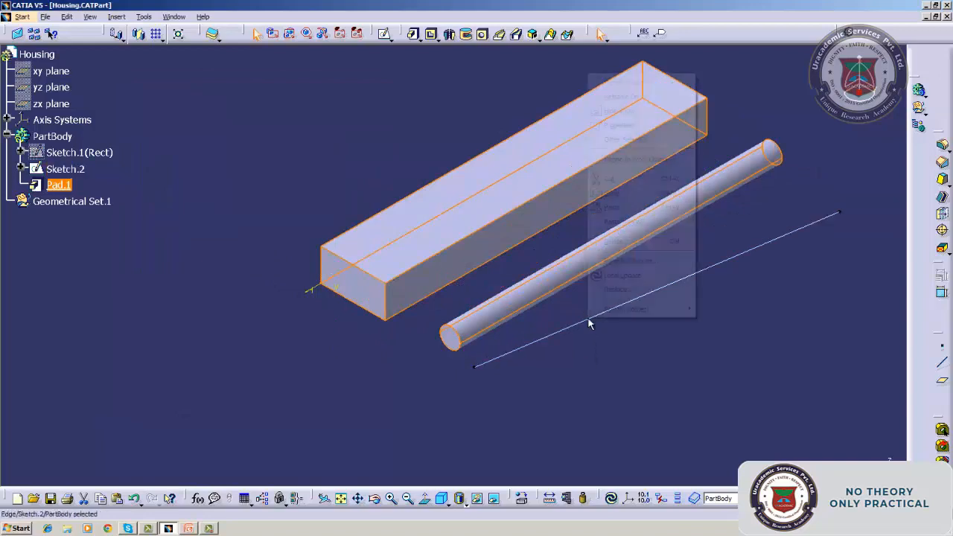
{"action": "left_click", "coordinate": [618, 241]}
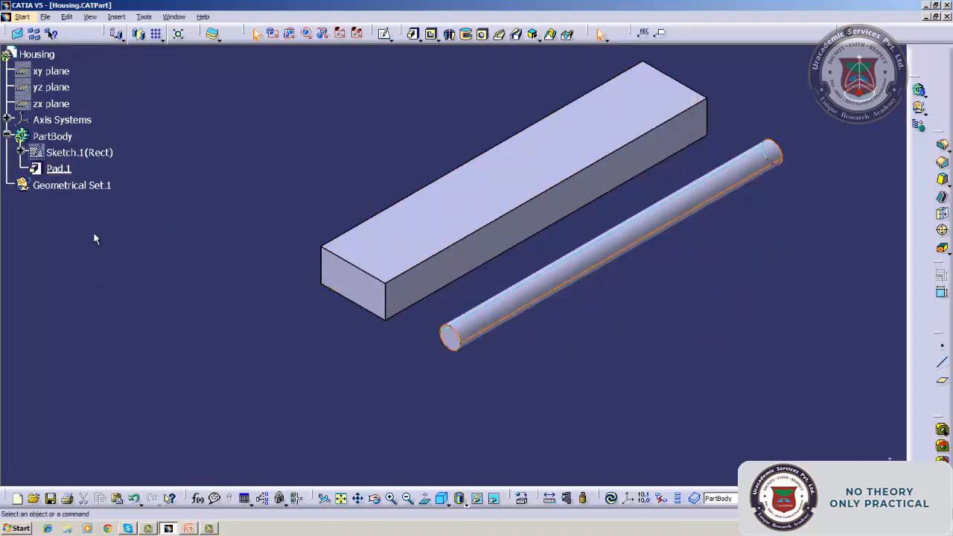
{"action": "double_click", "coordinate": [70, 154]}
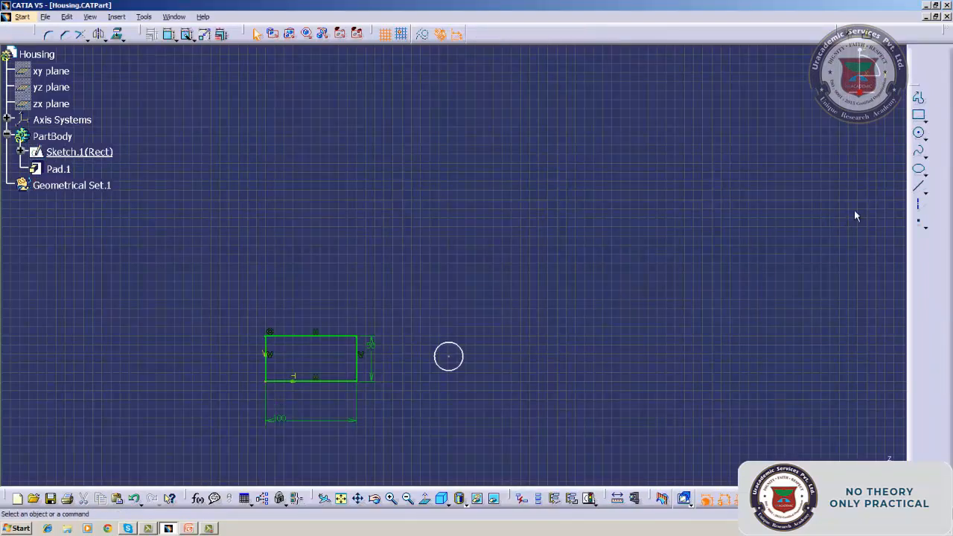
Sketch a rectangle about 75 by 53 mm above the dimensioned rectangle, exit the sketch and update the pad.
{"action": "left_click", "coordinate": [918, 115]}
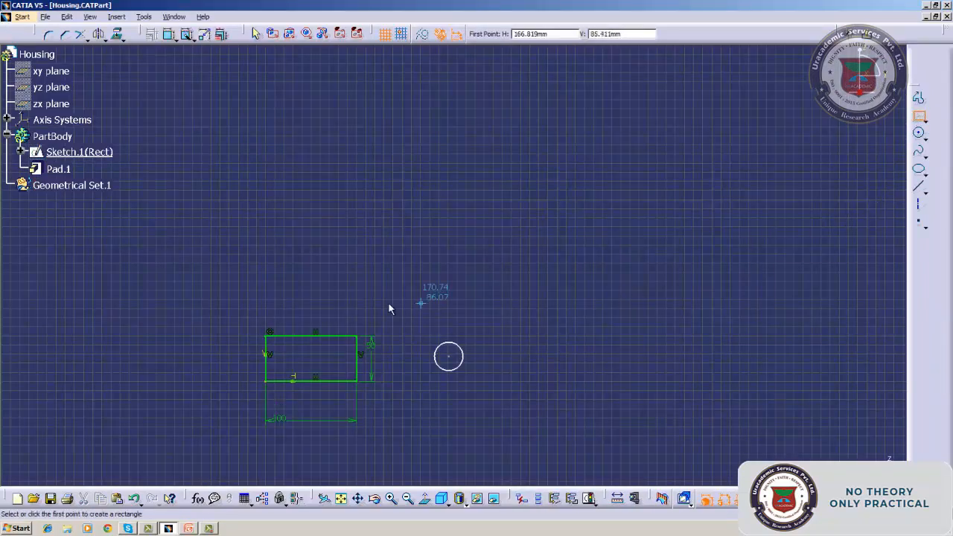
{"action": "left_click", "coordinate": [350, 217]}
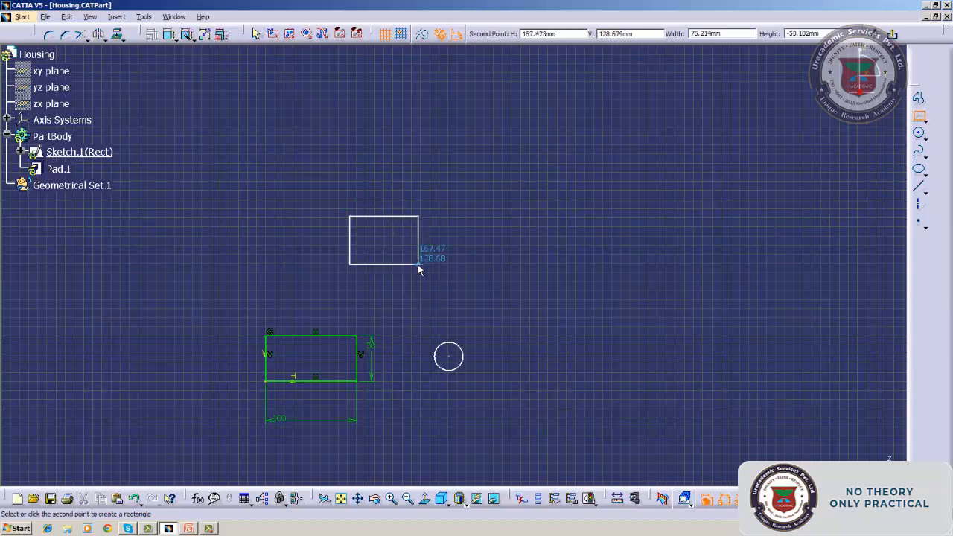
{"action": "left_click", "coordinate": [418, 264]}
{"action": "left_click", "coordinate": [892, 35]}
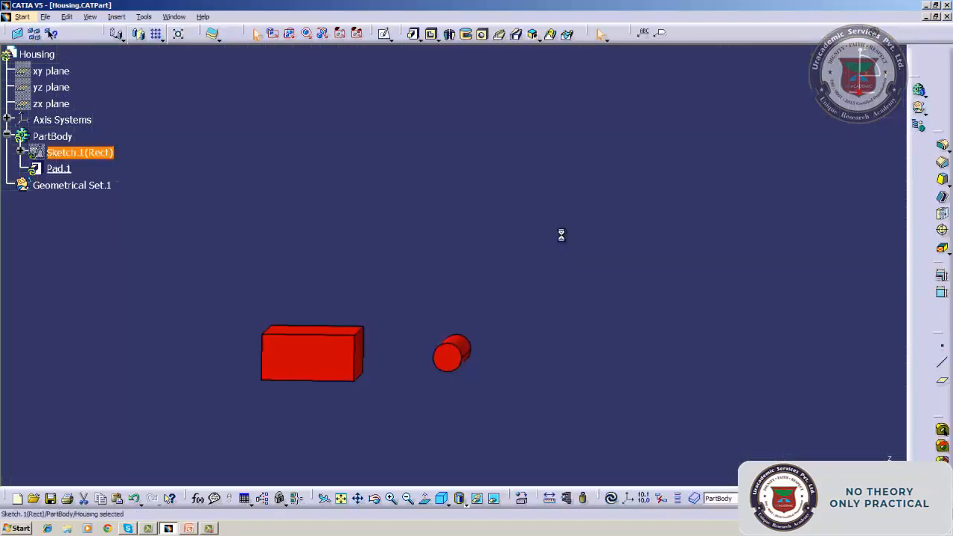
{"action": "left_click", "coordinate": [609, 498]}
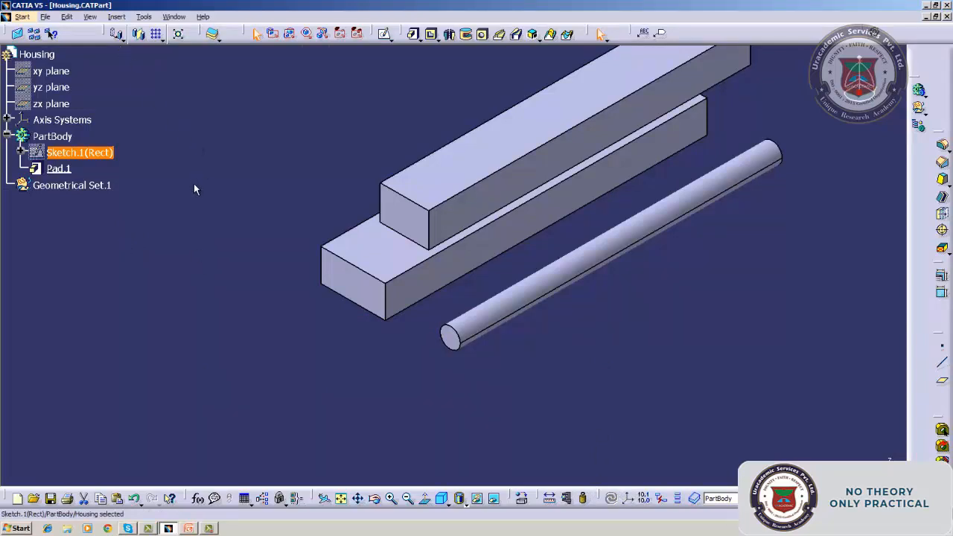
{"action": "left_click", "coordinate": [144, 16]}
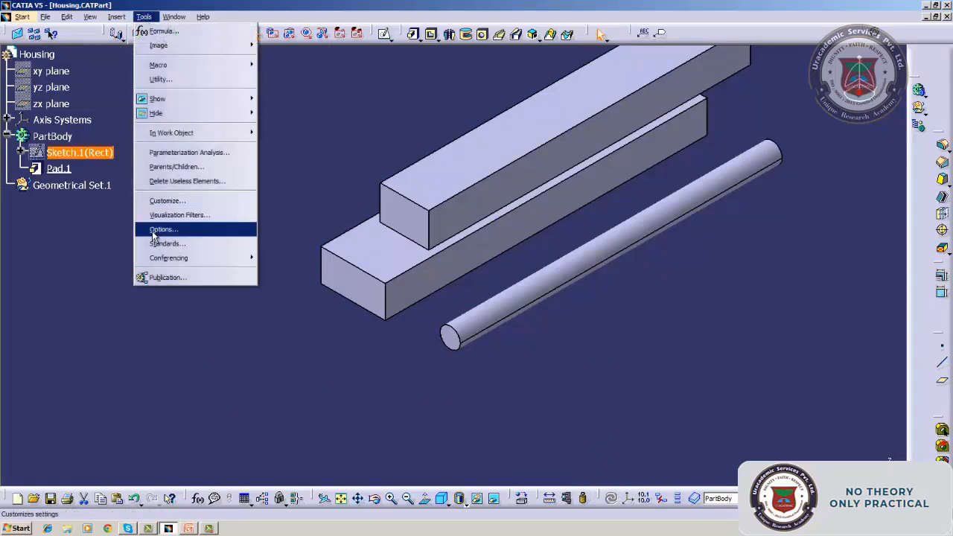
{"action": "left_click", "coordinate": [62, 324]}
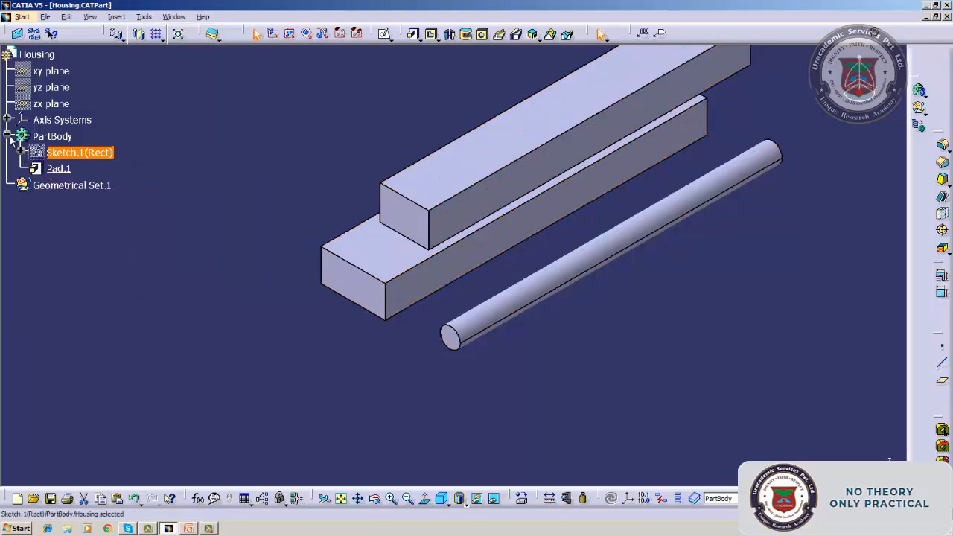
{"action": "left_click", "coordinate": [8, 135]}
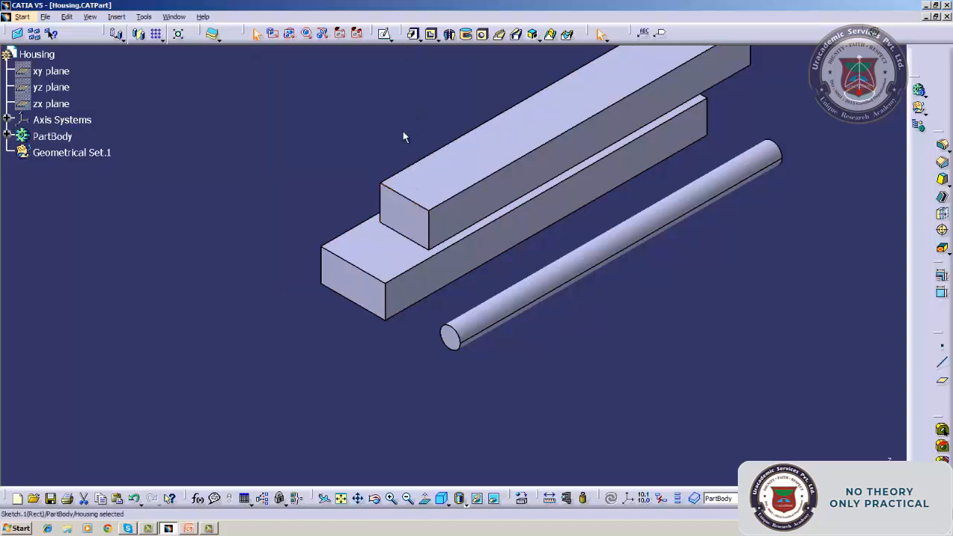
{"action": "middle_click", "coordinate": [376, 174]}
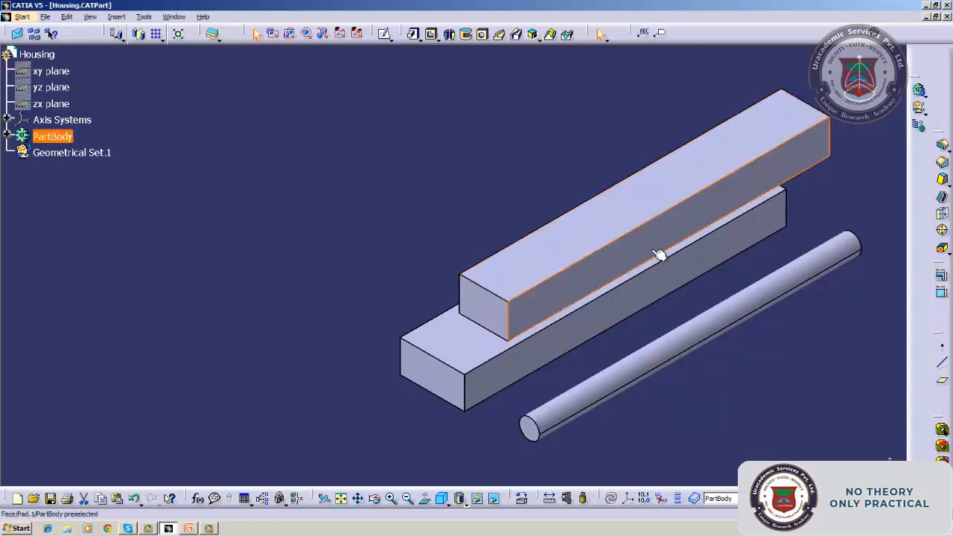
Reopen Sketch.1(Rect) and delete the undimensioned upper rectangle and the circle, keeping only the dimensioned 100 by 50 mm rectangle.
{"action": "left_click", "coordinate": [7, 136]}
{"action": "double_click", "coordinate": [97, 152]}
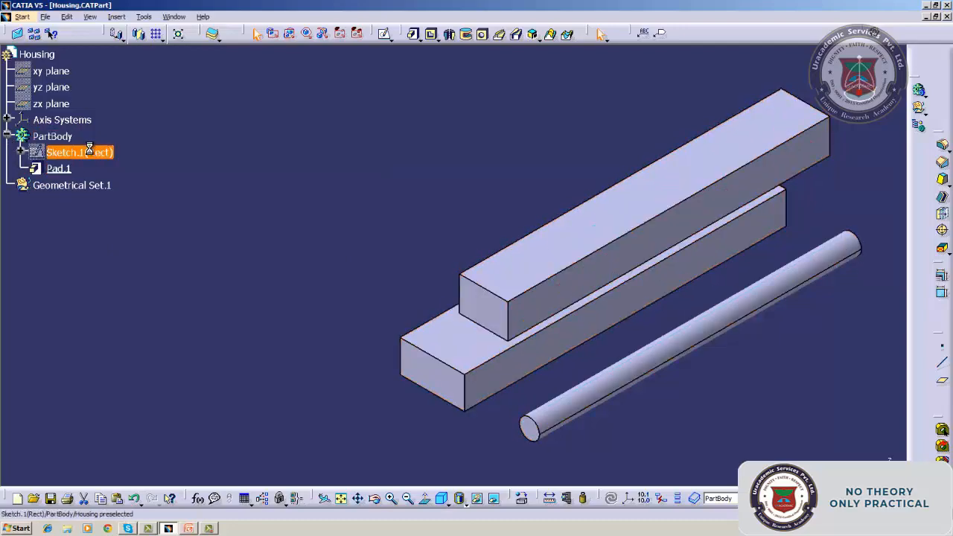
{"action": "left_click_drag", "start_coordinate": [416, 244], "coordinate": [585, 336]}
{"action": "left_click", "coordinate": [66, 16]}
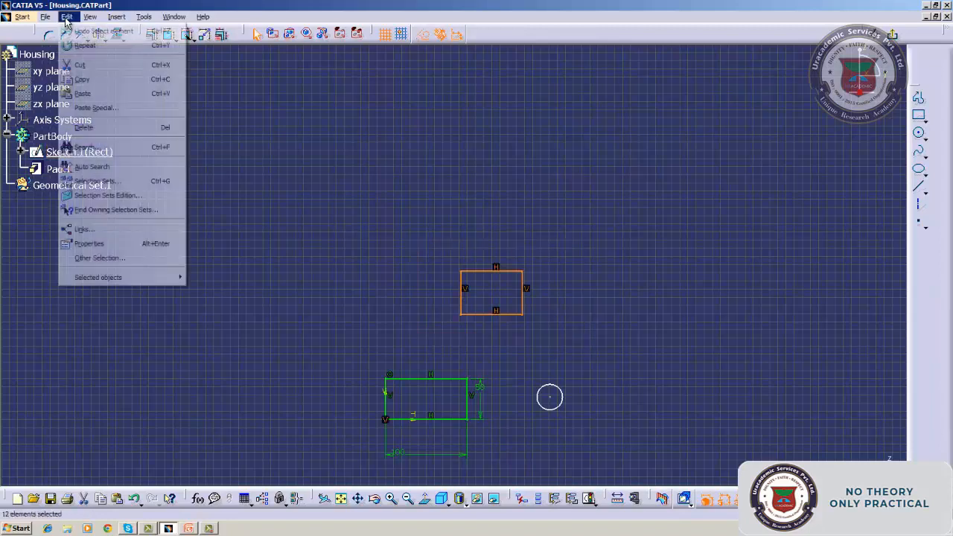
{"action": "left_click", "coordinate": [84, 127]}
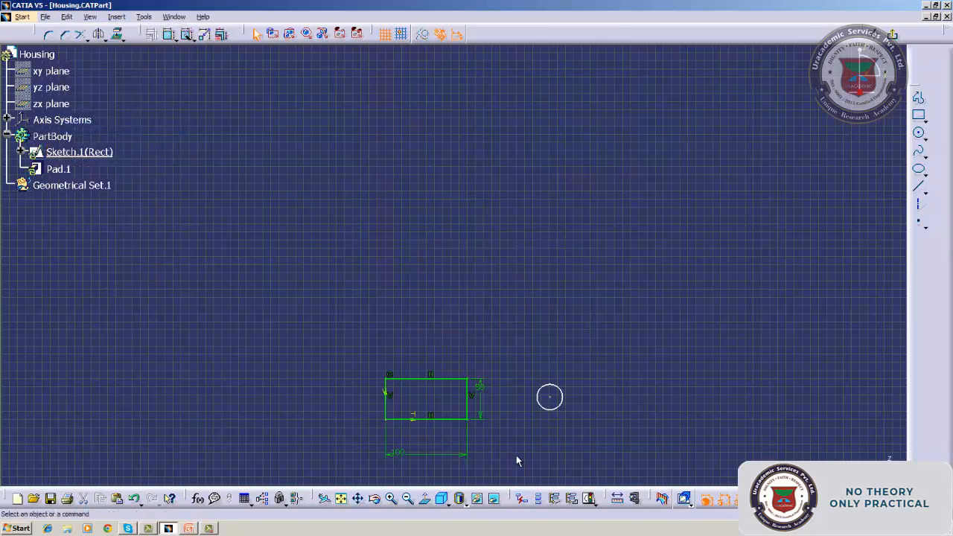
{"action": "mouse_move", "coordinate": [529, 345]}
{"action": "left_mouse_down"}
{"action": "mouse_move", "coordinate": [544, 451]}
{"action": "mouse_move", "coordinate": [587, 454]}
{"action": "left_mouse_up"}
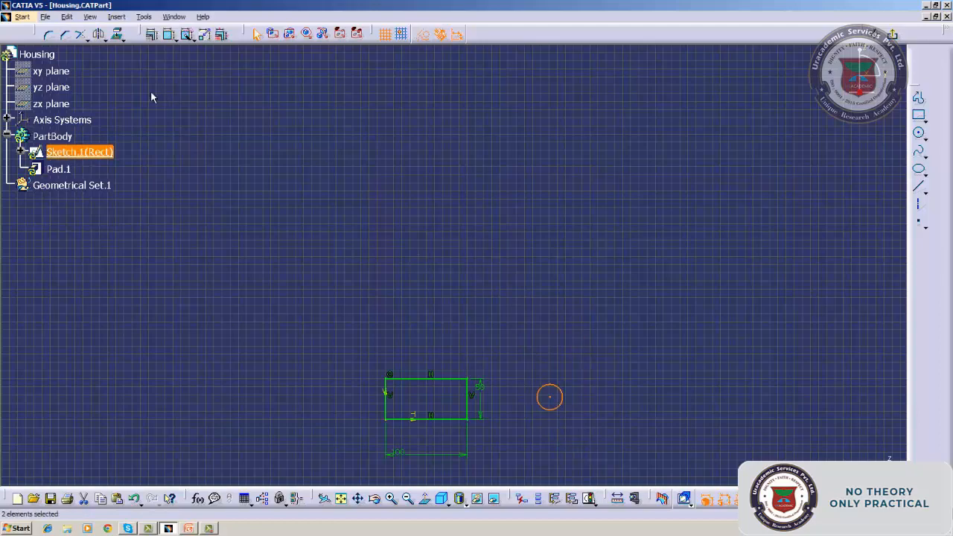
{"action": "left_click", "coordinate": [66, 16]}
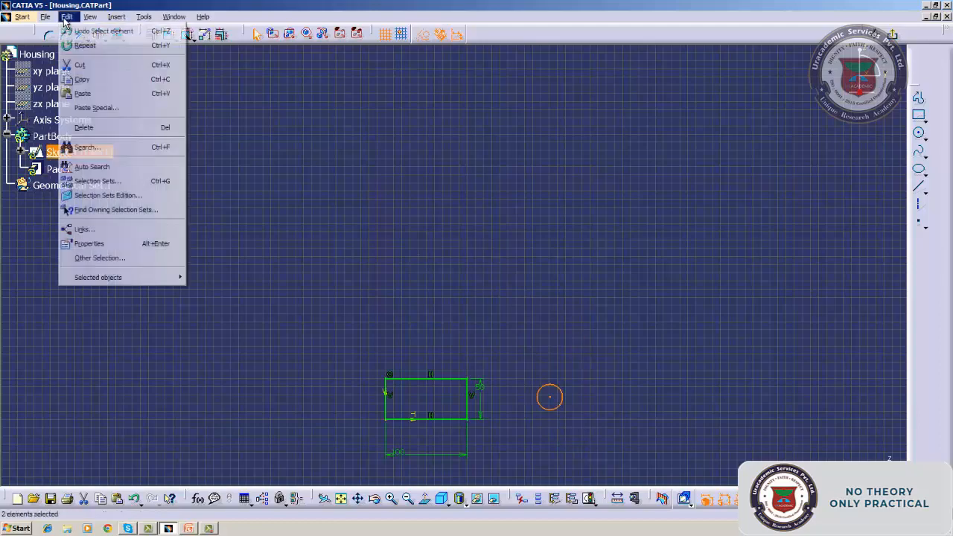
{"action": "left_click", "coordinate": [85, 130]}
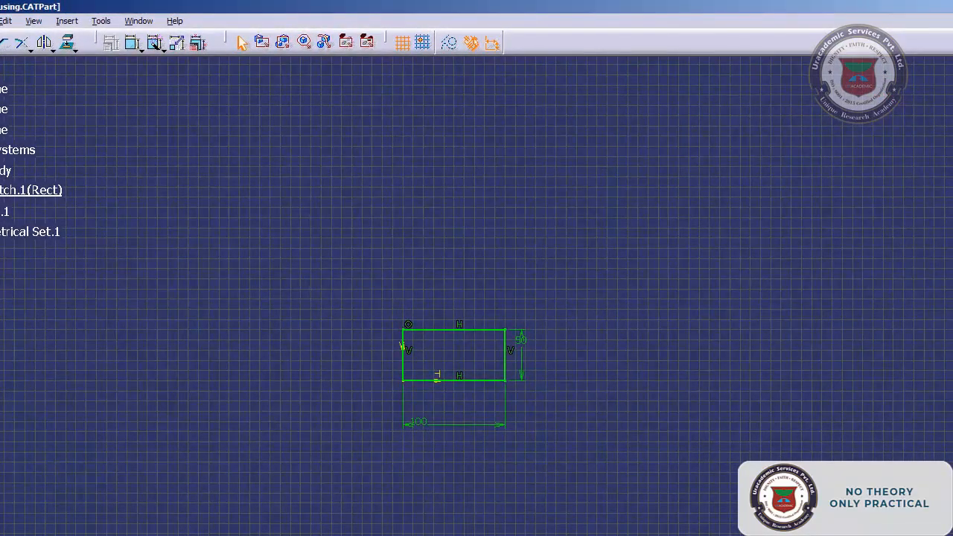
Chamfer the rectangle's upper-right corner 5 mm at 45deg, converting the line's length to a distance, then exit the sketch and update the pad.
{"action": "left_click", "coordinate": [3, 46]}
{"action": "left_click", "coordinate": [482, 332]}
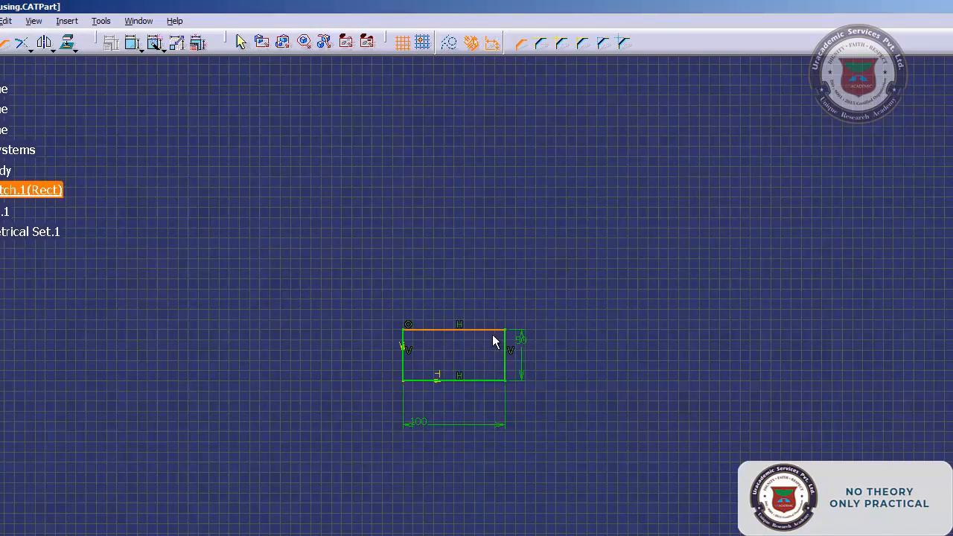
{"action": "left_click", "coordinate": [506, 342]}
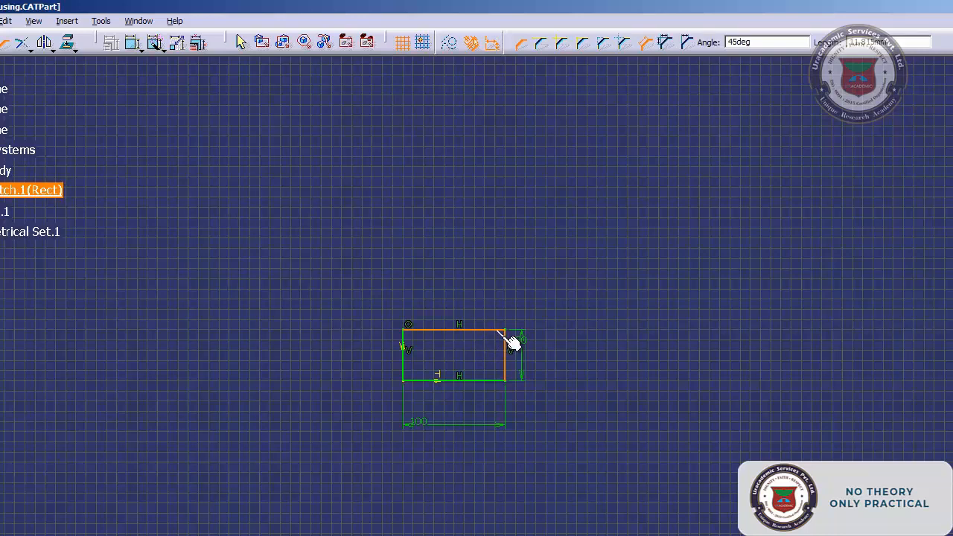
{"action": "key", "text": "Tab"}
{"action": "key", "text": "Tab"}
{"action": "type", "text": "5"}
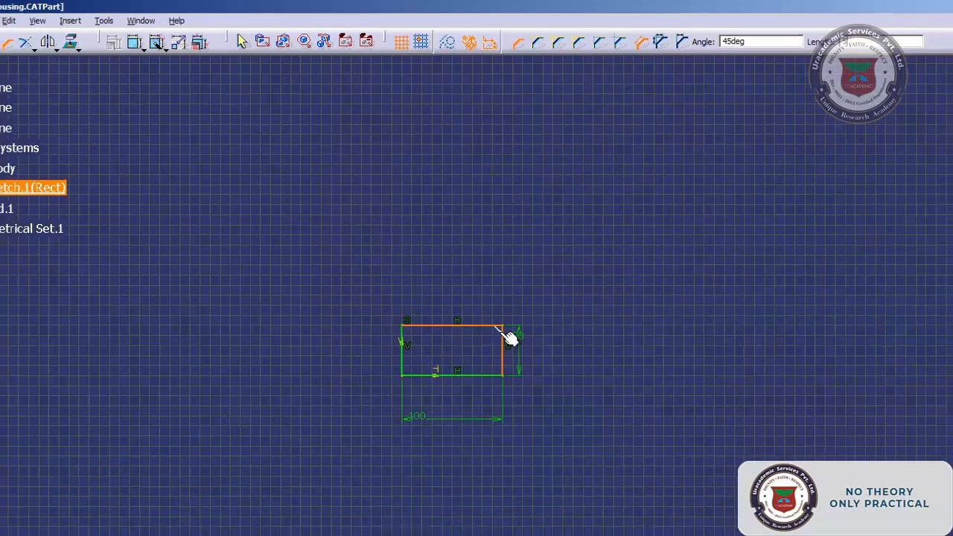
{"action": "key", "text": "Return"}
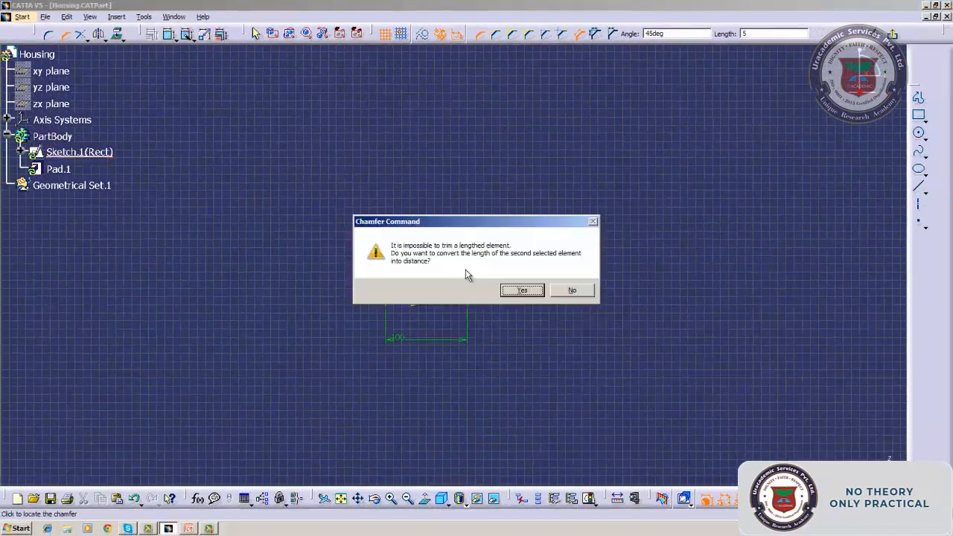
{"action": "left_click", "coordinate": [507, 292]}
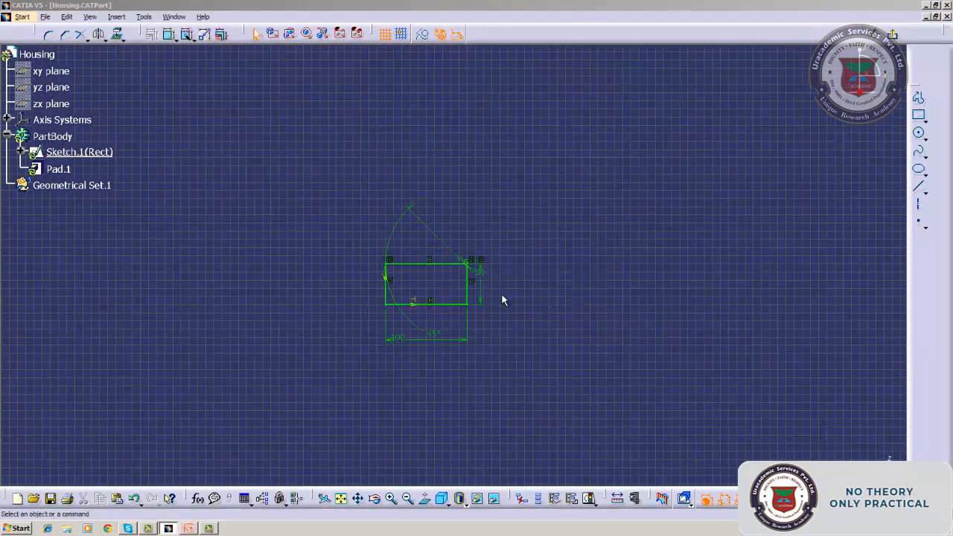
{"action": "left_click", "coordinate": [891, 34]}
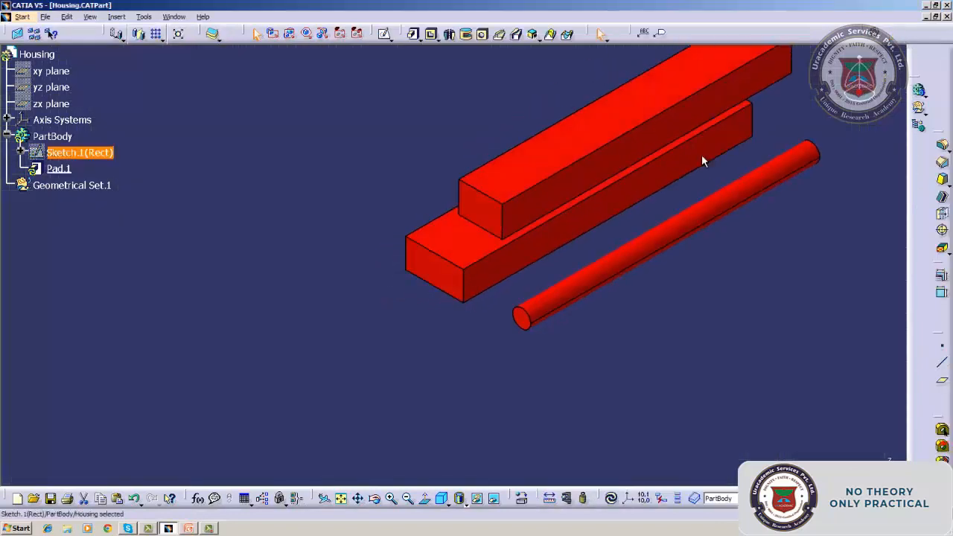
{"action": "left_click", "coordinate": [611, 498]}
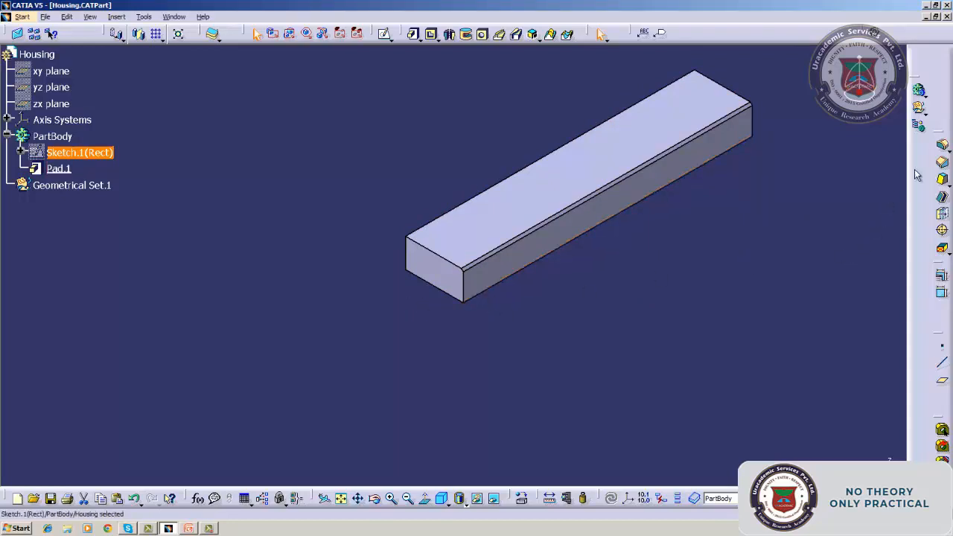
Add a 5 mm edge fillet with Tangency propagation to the pad's long lower edge, on the chamfered side.
{"action": "left_click", "coordinate": [942, 146]}
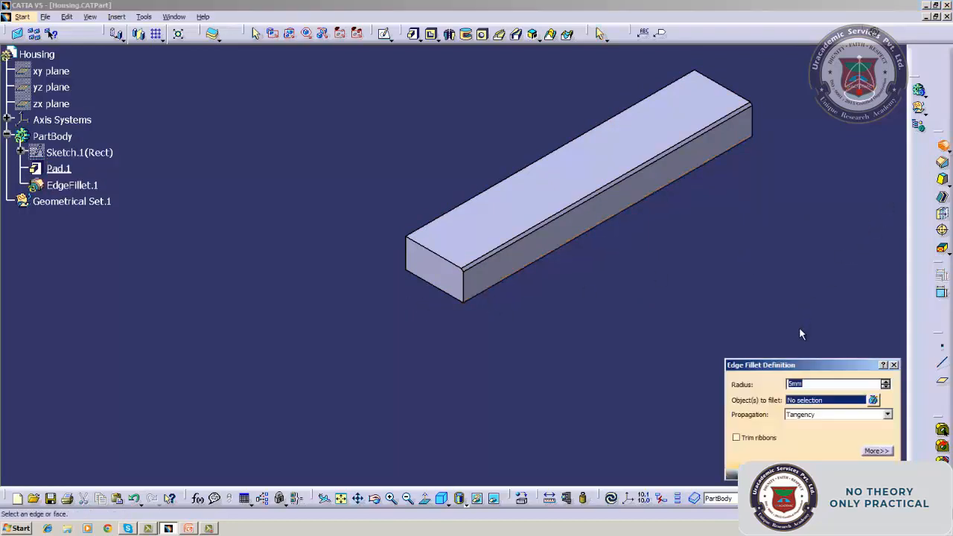
{"action": "left_click", "coordinate": [525, 273]}
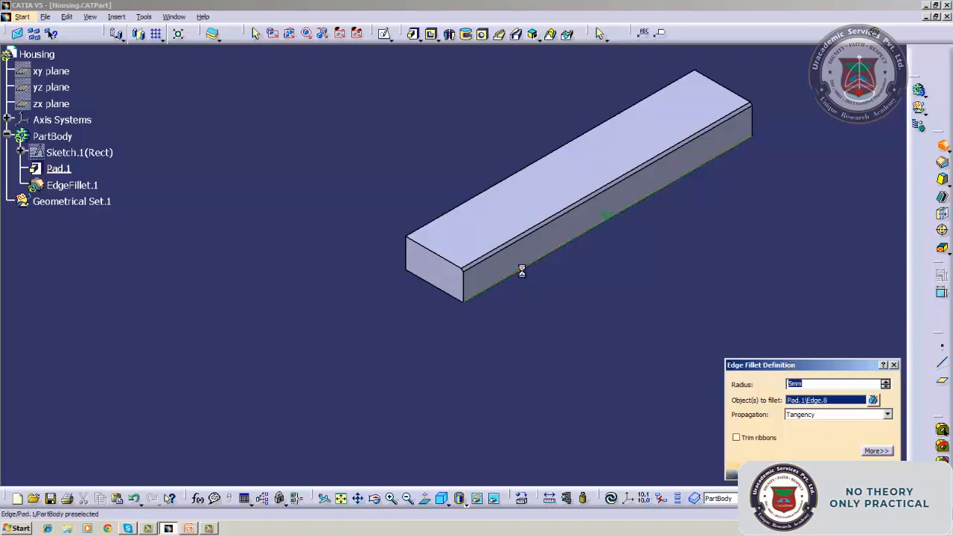
{"action": "left_click", "coordinate": [787, 472]}
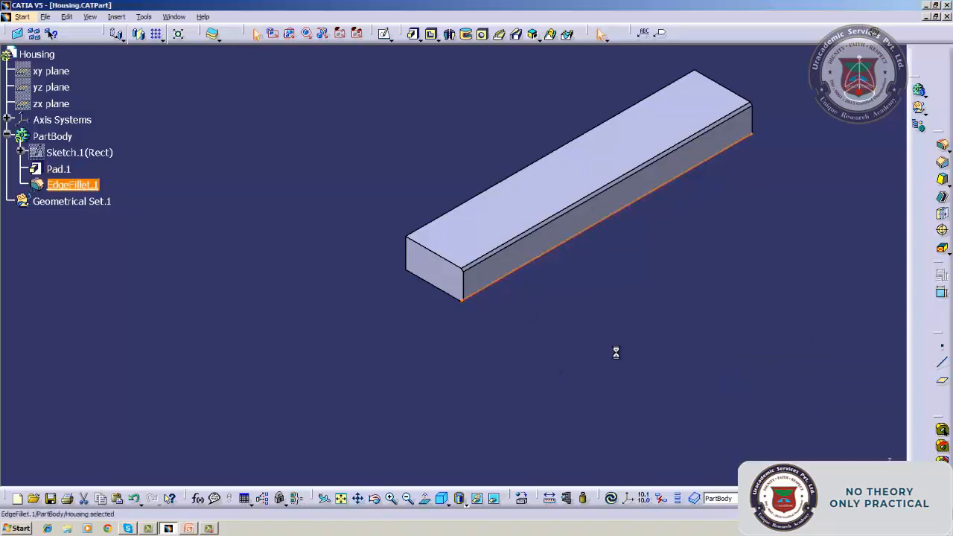
{"action": "left_click", "coordinate": [561, 337]}
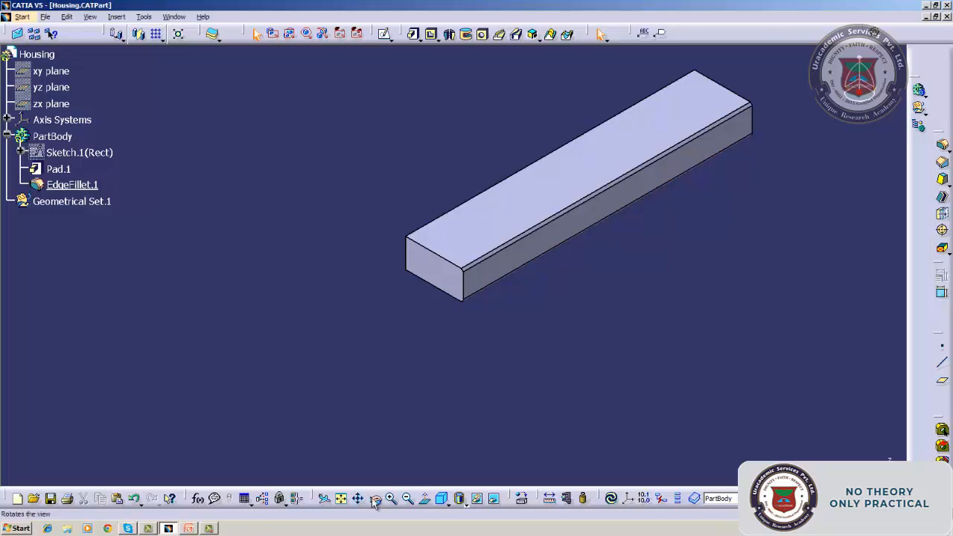
Examine the sketched chamfer and the edge fillet close up at the pad's end face, then restore the isometric view.
{"action": "left_click", "coordinate": [375, 499]}
{"action": "left_click_drag", "start_coordinate": [444, 424], "coordinate": [556, 310]}
{"action": "mouse_move", "coordinate": [633, 276]}
{"action": "left_mouse_down"}
{"action": "mouse_move", "coordinate": [672, 230]}
{"action": "mouse_move", "coordinate": [682, 198]}
{"action": "mouse_move", "coordinate": [633, 341]}
{"action": "mouse_move", "coordinate": [638, 282]}
{"action": "left_mouse_up"}
{"action": "left_click", "coordinate": [438, 507]}
{"action": "left_click", "coordinate": [438, 507]}
{"action": "left_click", "coordinate": [438, 507]}
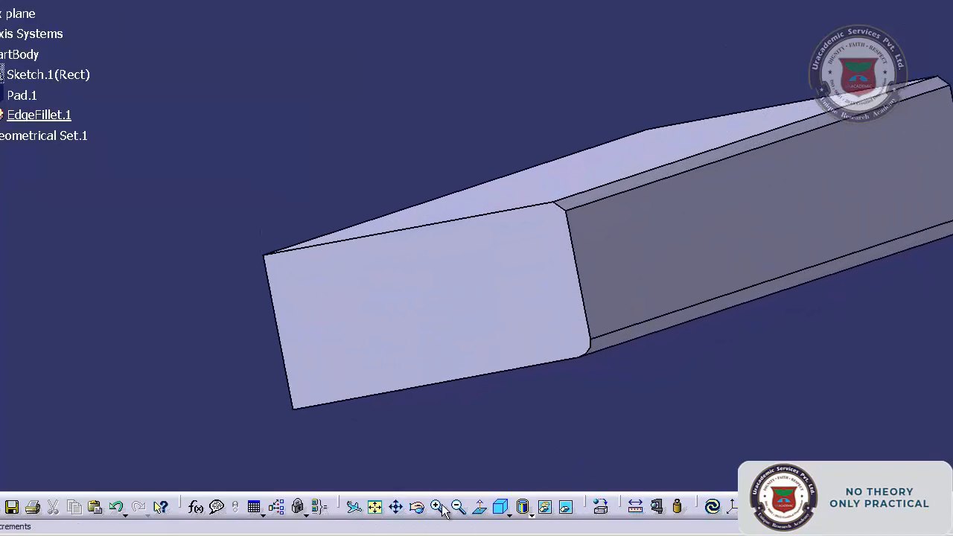
{"action": "left_click", "coordinate": [500, 508]}
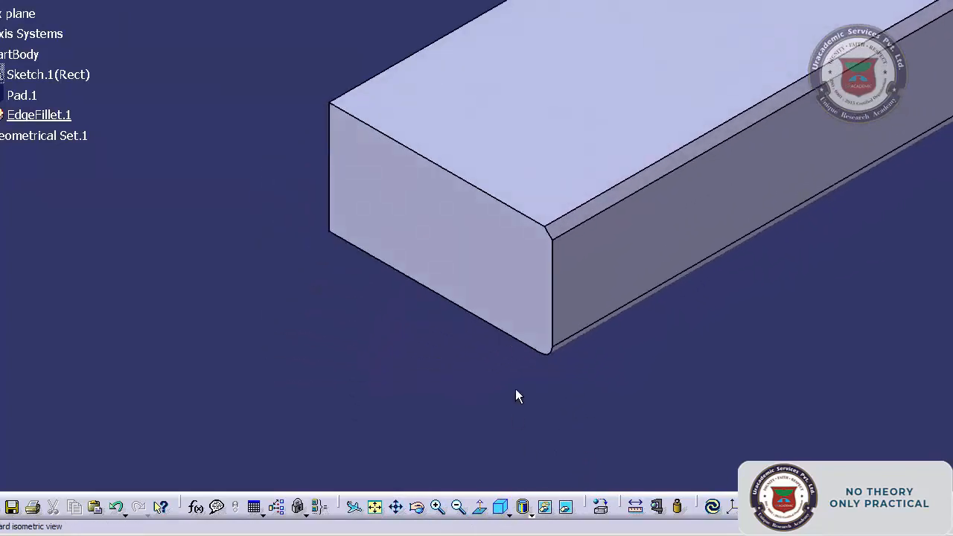
Delete EdgeFillet.1 from the part body.
{"action": "right_click", "coordinate": [61, 119]}
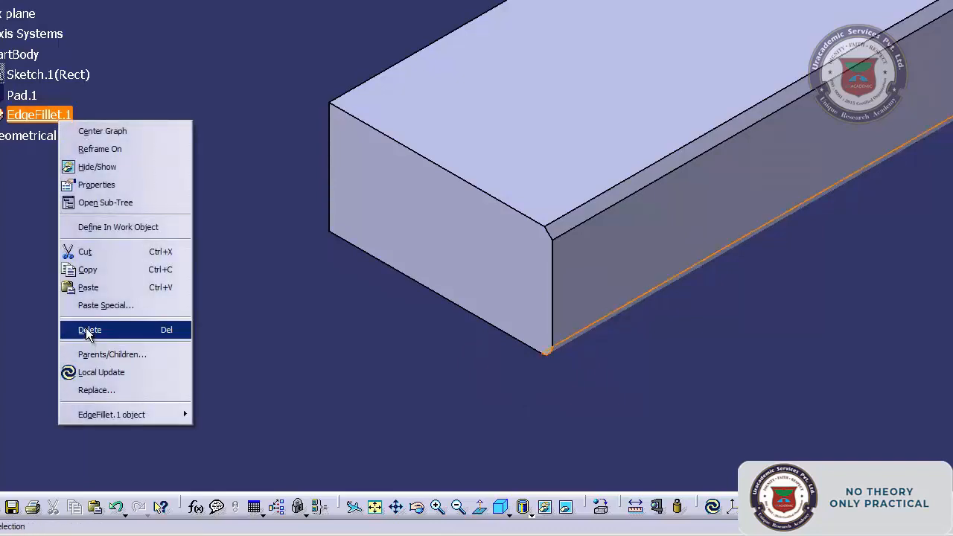
{"action": "left_click", "coordinate": [88, 332]}
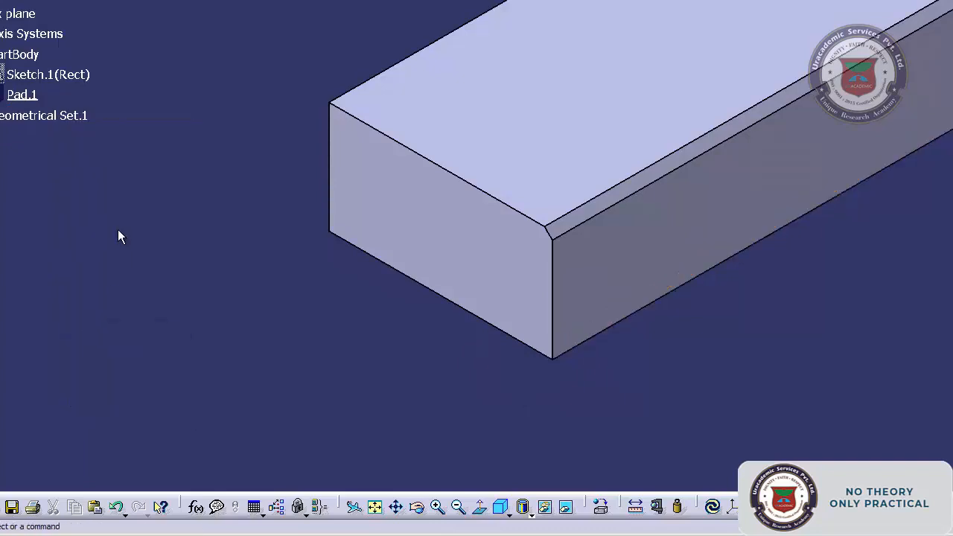
Reopen Sketch.1(Rect) and round the rectangle's lower-right corner with a 4 mm radius Corner, converting the line's length to a distance.
{"action": "double_click", "coordinate": [77, 76]}
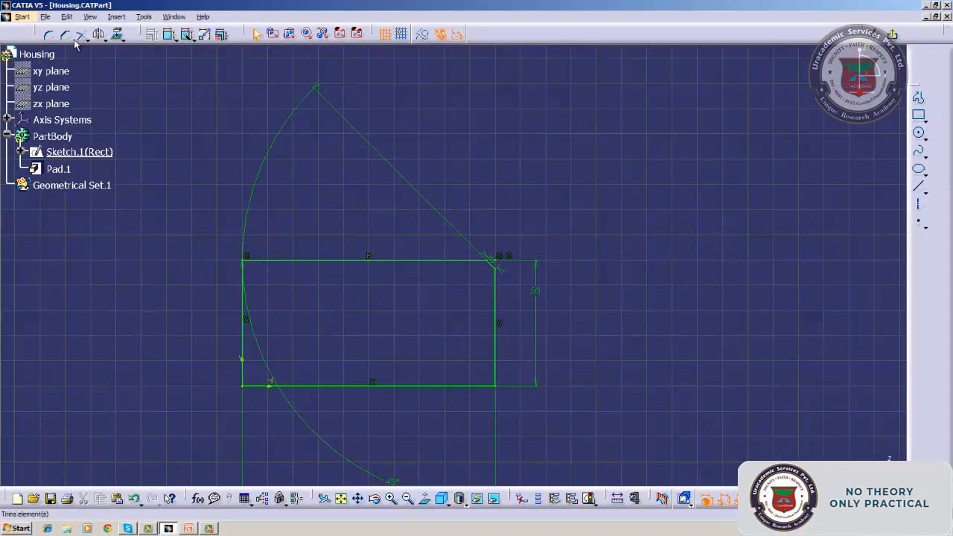
{"action": "left_click", "coordinate": [49, 35]}
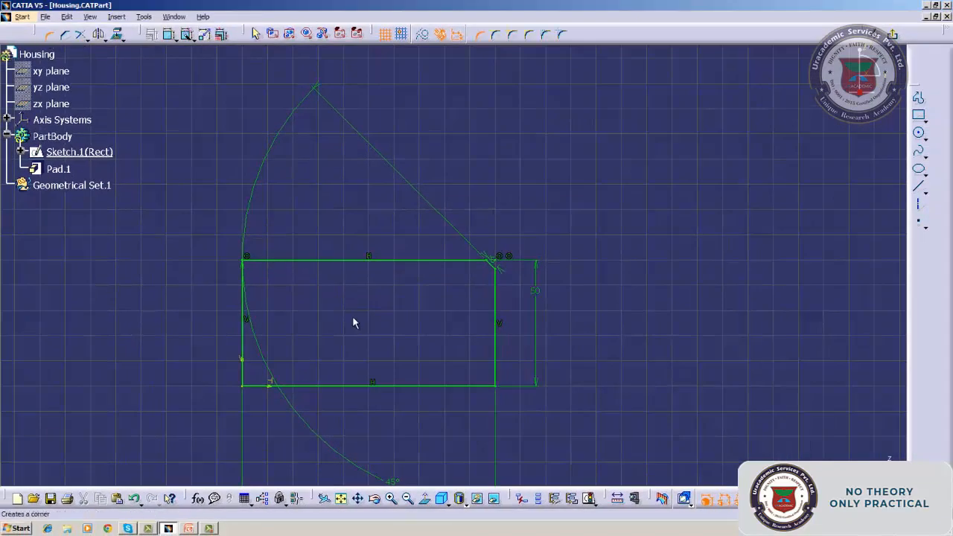
{"action": "left_click", "coordinate": [481, 385]}
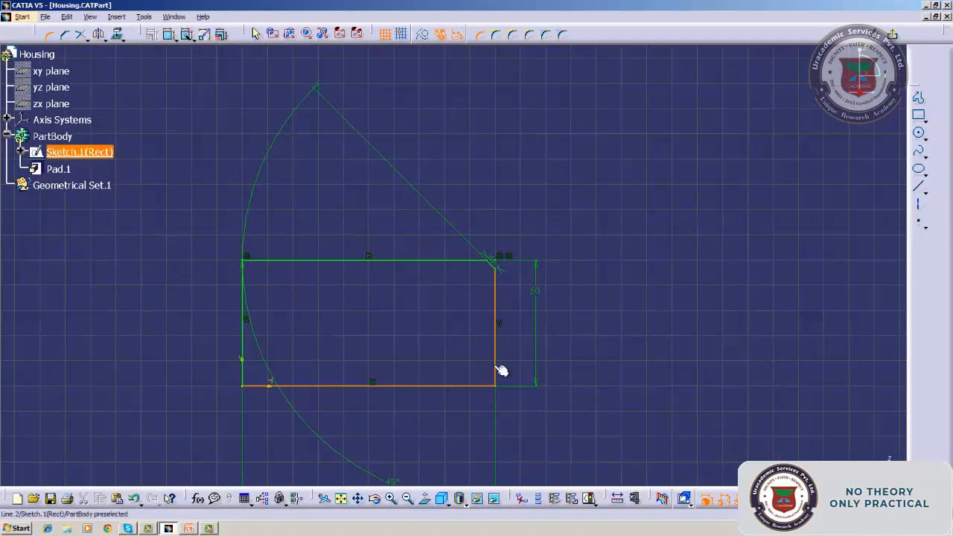
{"action": "left_click", "coordinate": [496, 372]}
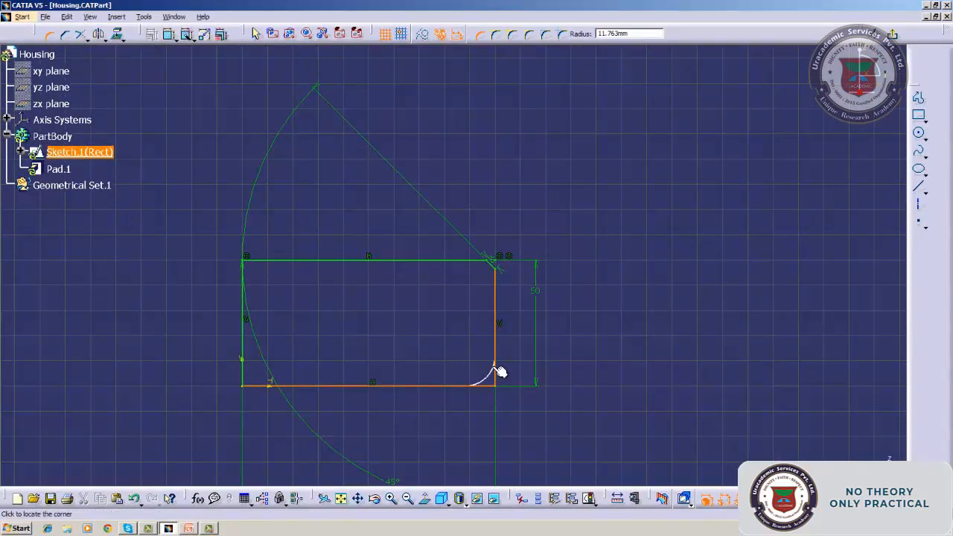
{"action": "key", "text": "Tab"}
{"action": "type", "text": "4"}
{"action": "key", "text": "Return"}
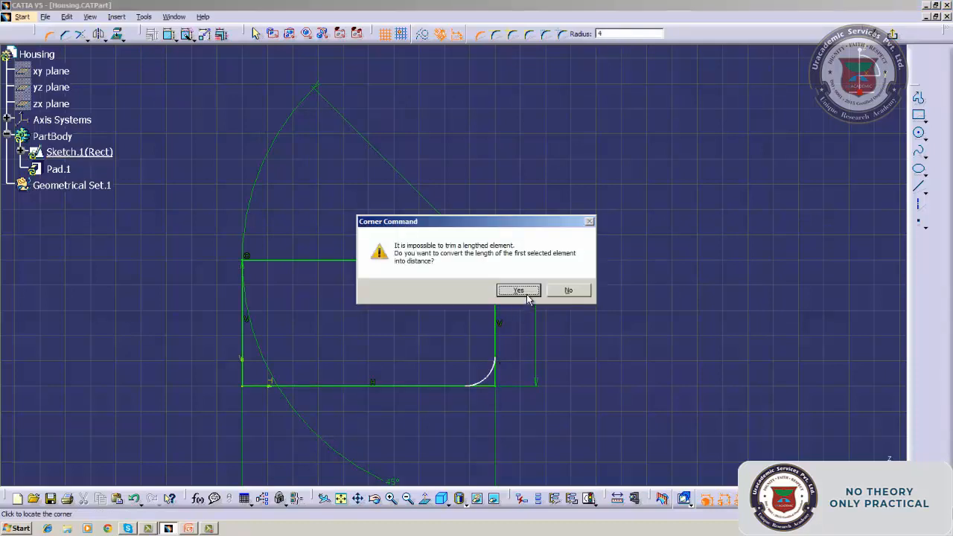
{"action": "left_click", "coordinate": [519, 290]}
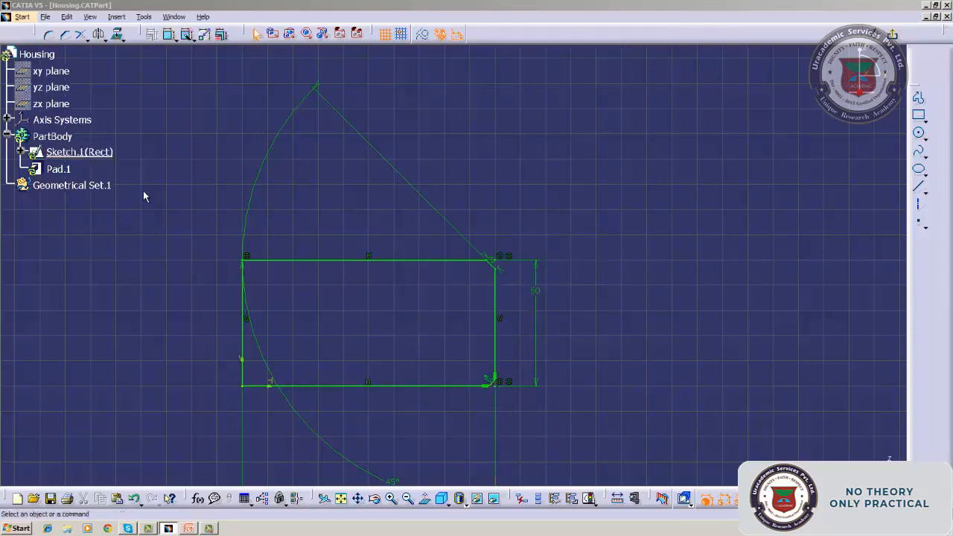
Exit Sketch.1(Rect) and update the part to rebuild the pad with the rounded lower corner.
{"action": "left_click", "coordinate": [37, 54]}
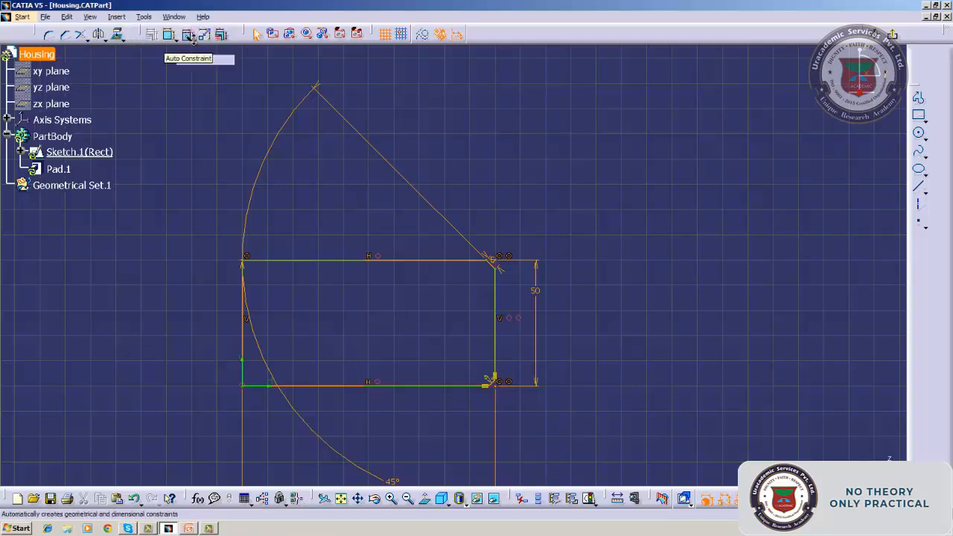
{"action": "left_click", "coordinate": [326, 210]}
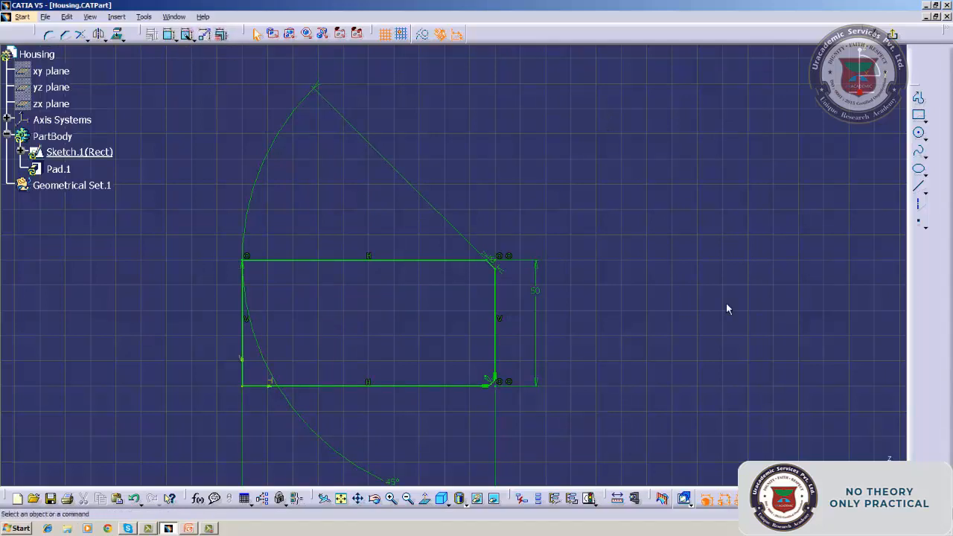
{"action": "left_click", "coordinate": [891, 35]}
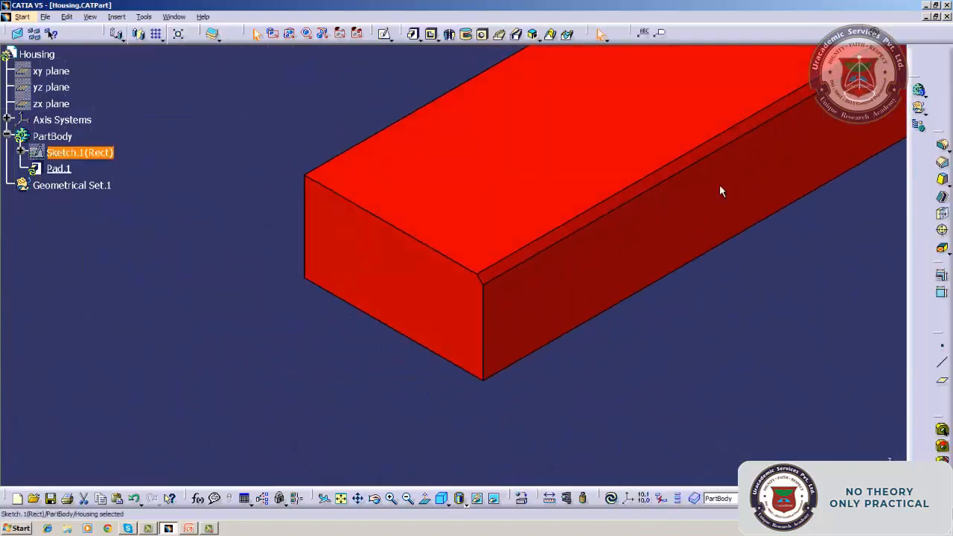
{"action": "left_click", "coordinate": [611, 500]}
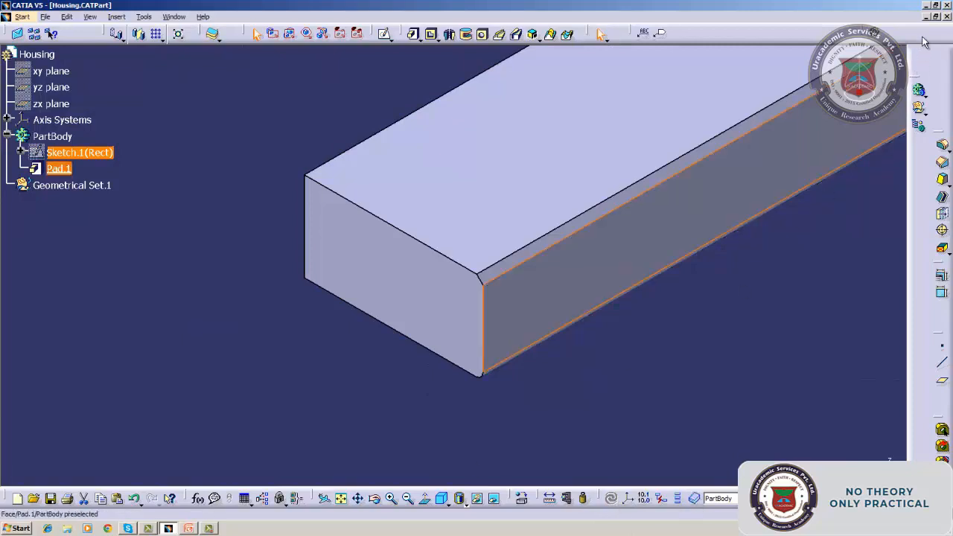
{"action": "left_click", "coordinate": [926, 7]}
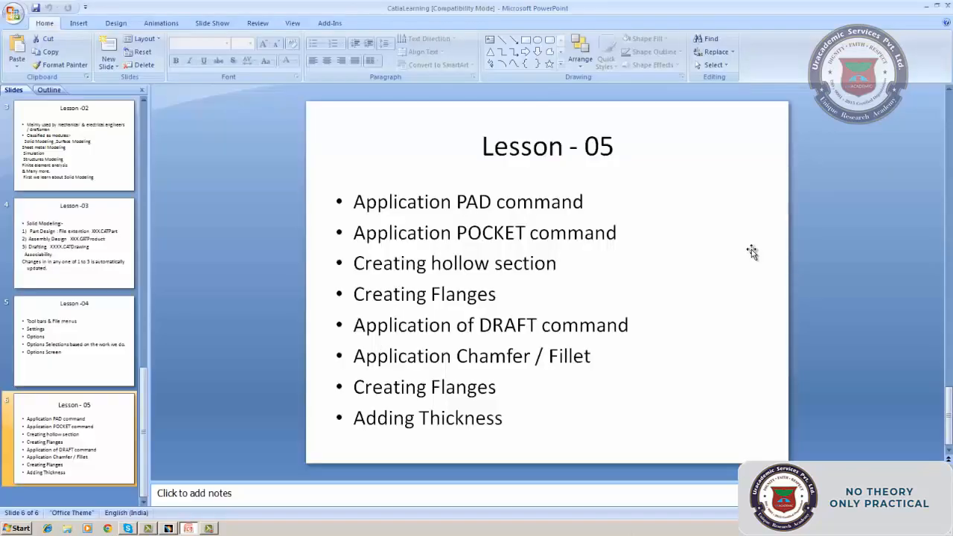
{"action": "left_click", "coordinate": [209, 528]}
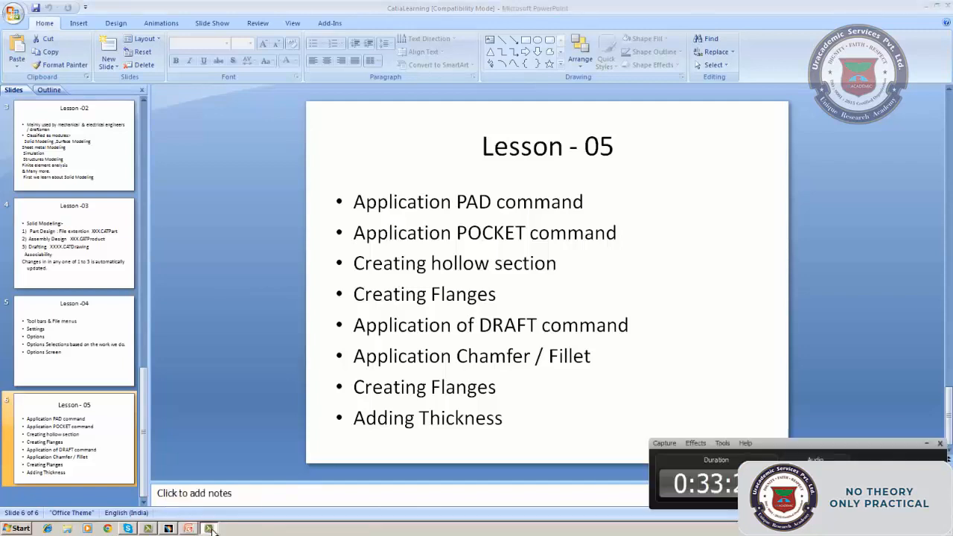